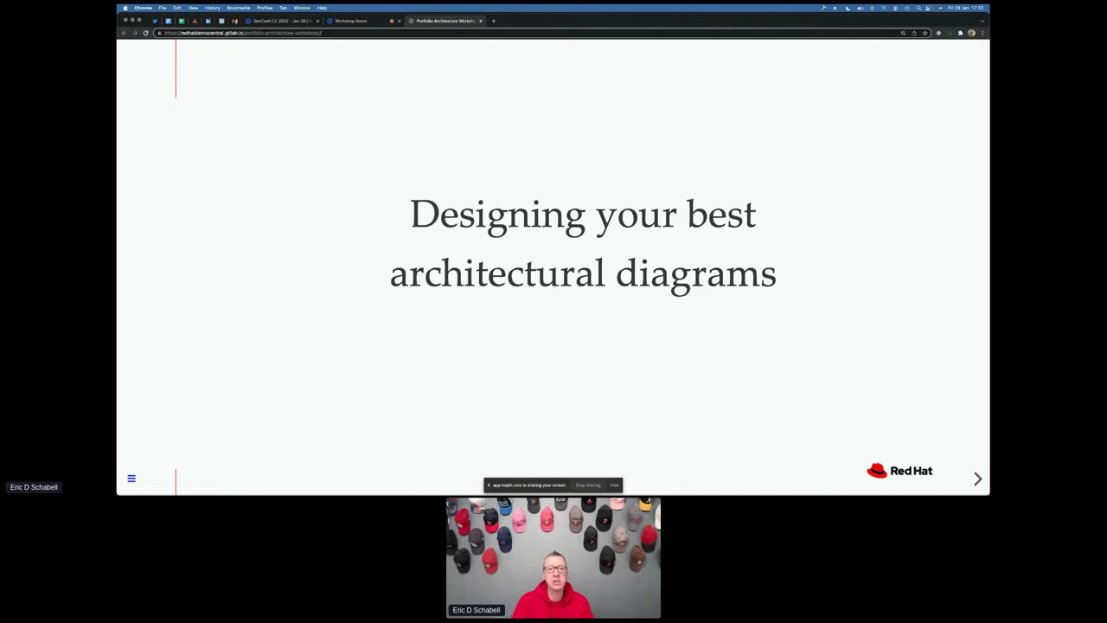
Go to the Navigation tips slide and try out the table of contents by opening it, moving between entries and closing it.
{"action": "left_click", "coordinate": [526, 87]}
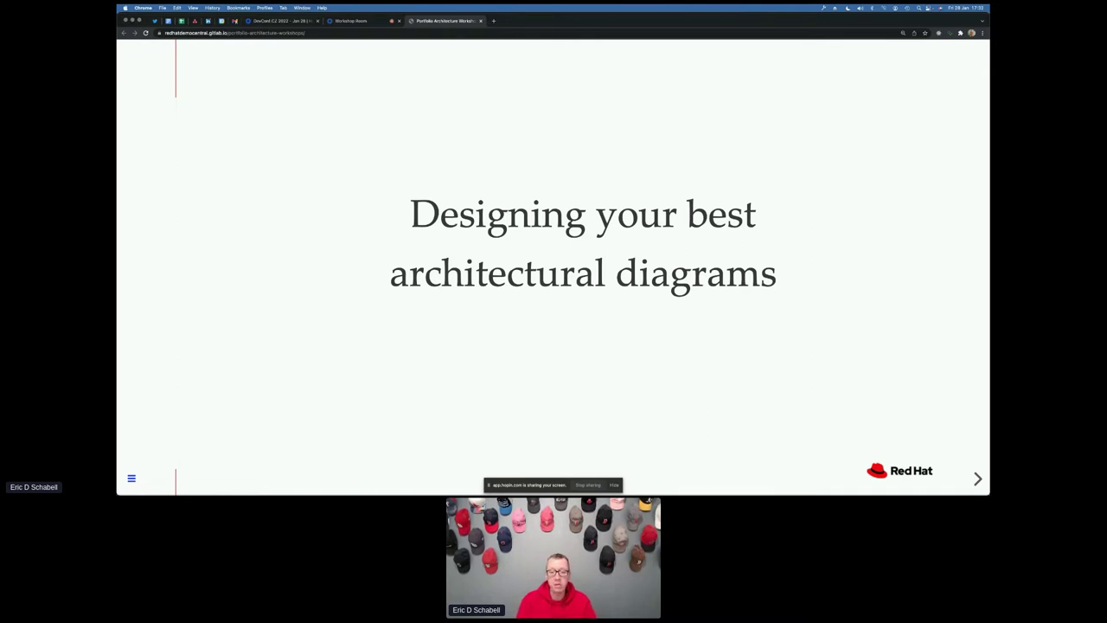
{"action": "key", "text": "Right"}
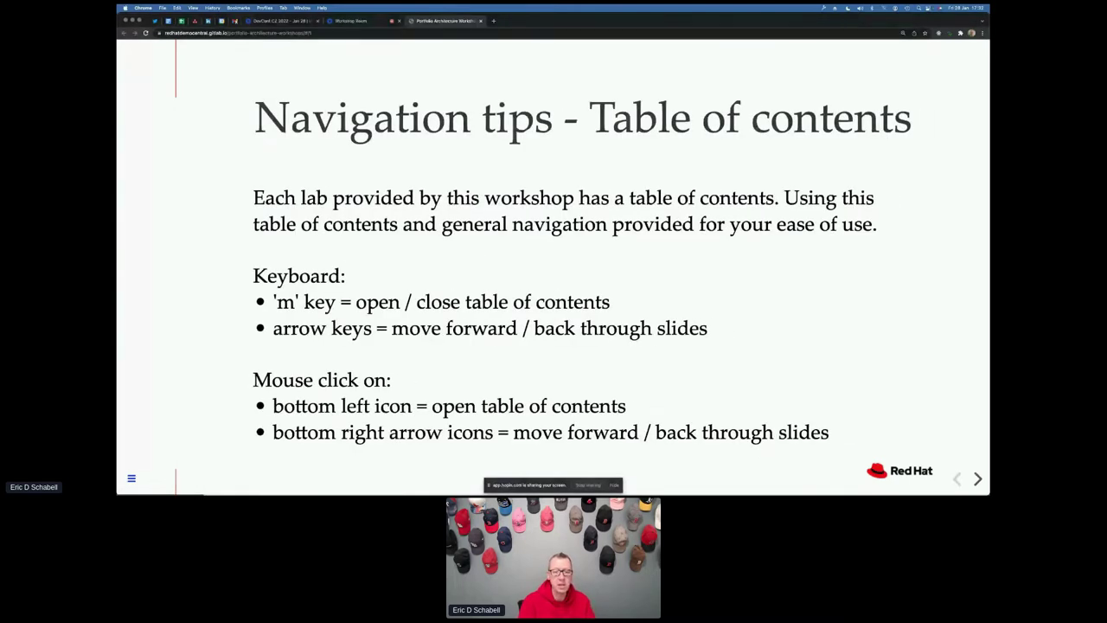
{"action": "key", "text": "m"}
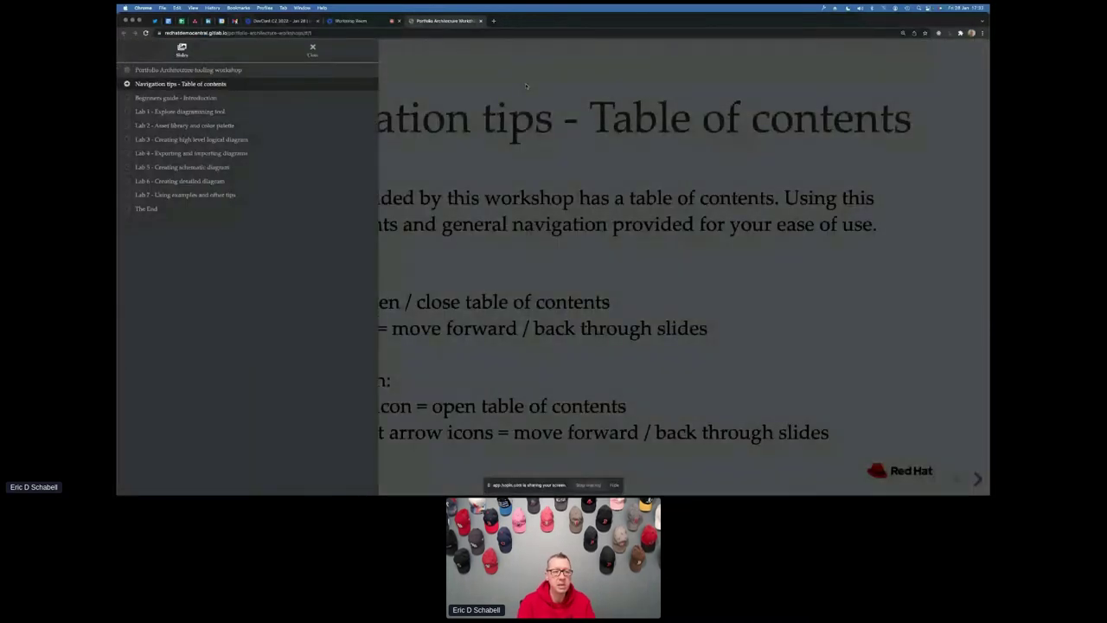
{"action": "key", "text": "Right"}
{"action": "key", "text": "Right"}
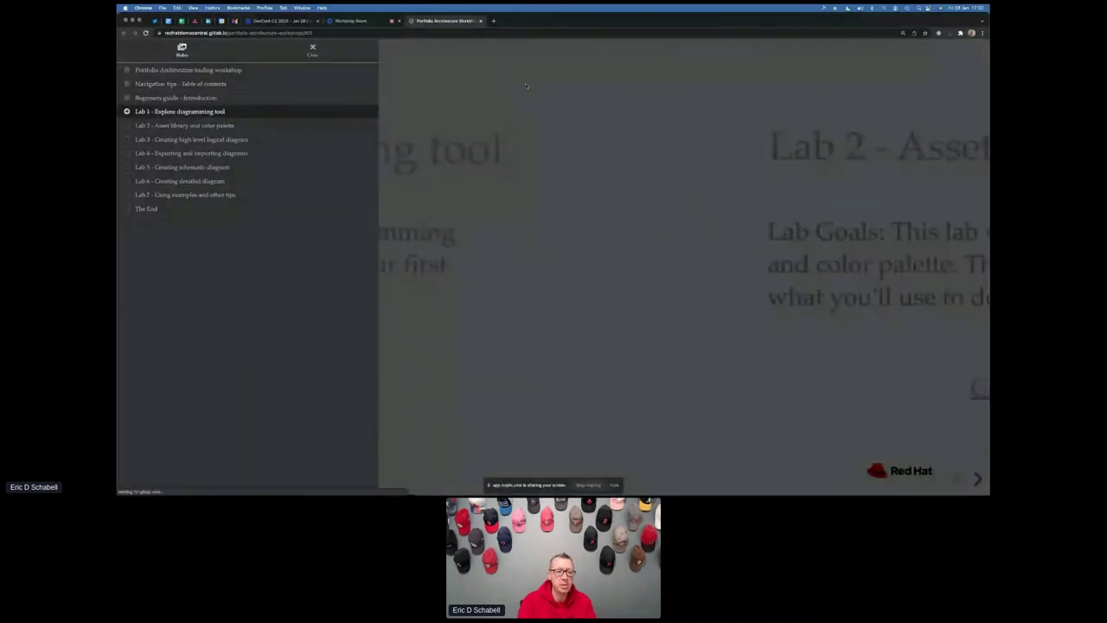
{"action": "key", "text": "Left"}
{"action": "key", "text": "Left"}
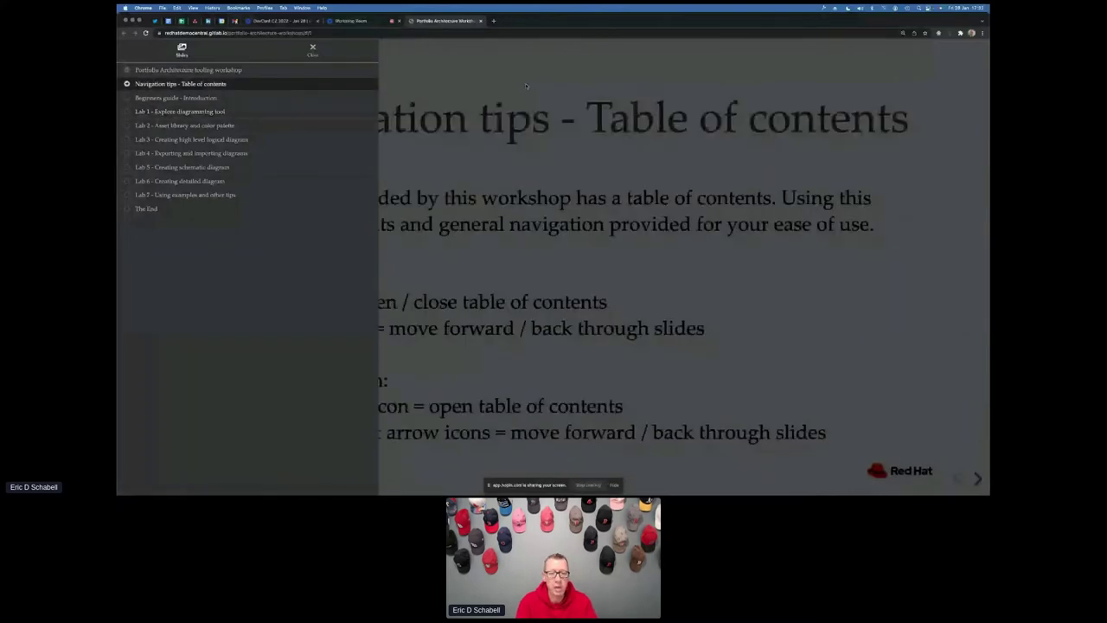
{"action": "key", "text": "m"}
Review the workshop overview slides from the Beginners guide introduction through the goals of Labs 1 to 7 to The End.
{"action": "key", "text": "Right"}
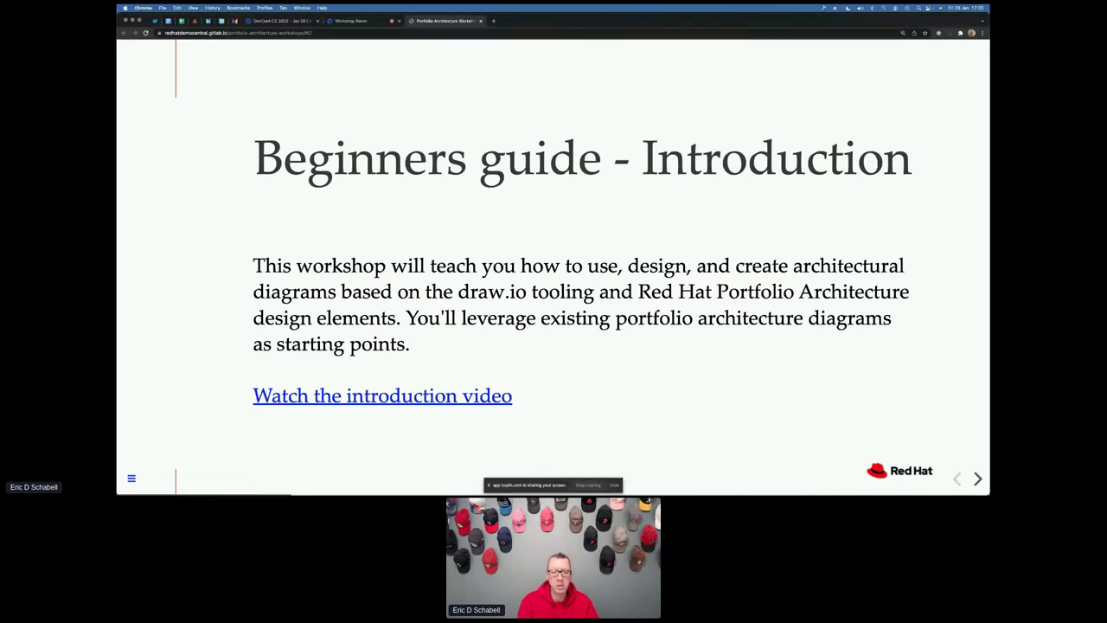
{"action": "key", "text": "Right"}
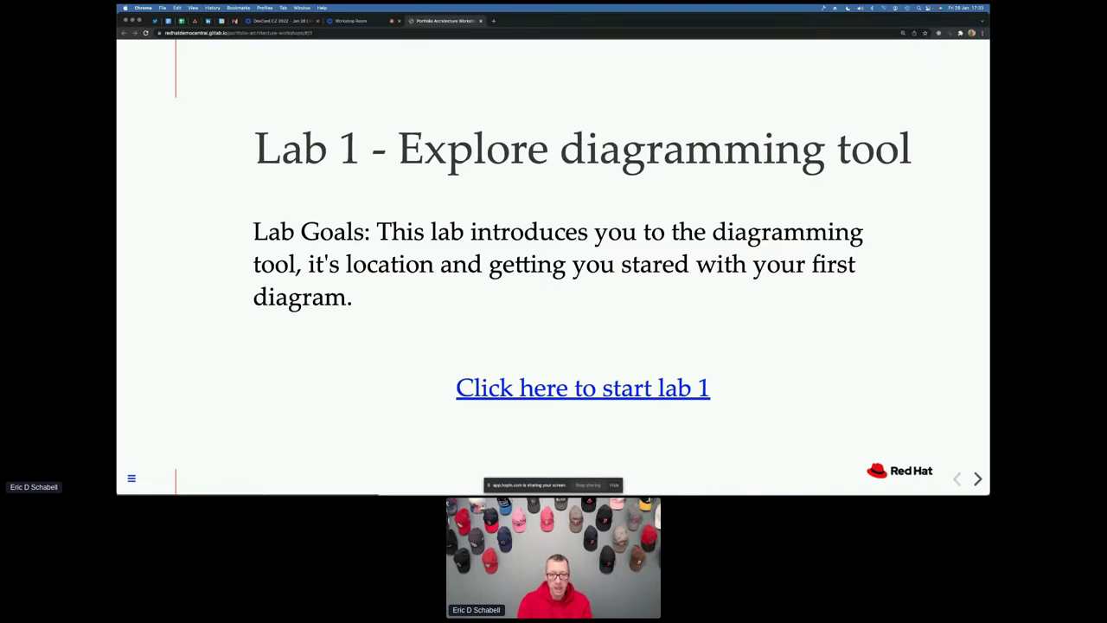
{"action": "key", "text": "Right"}
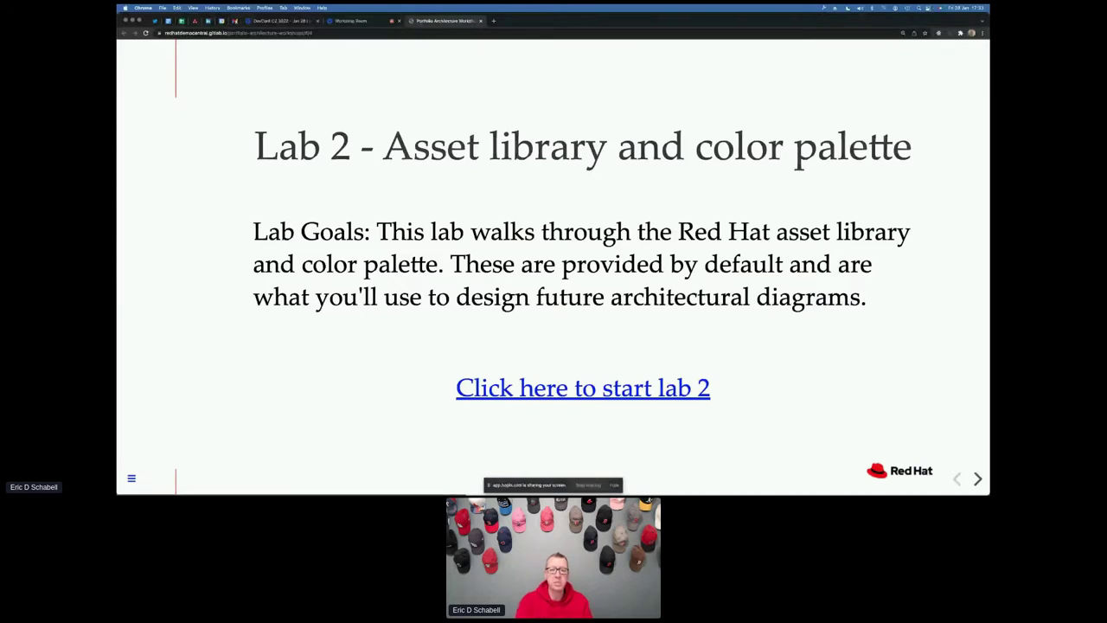
{"action": "key", "text": "Right"}
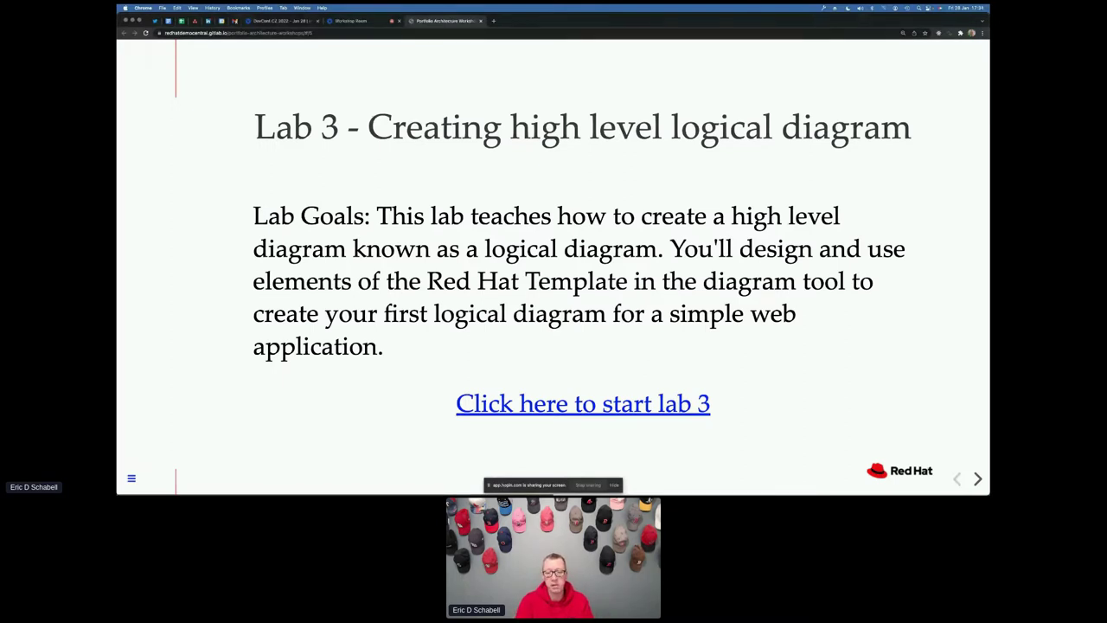
{"action": "key", "text": "Right"}
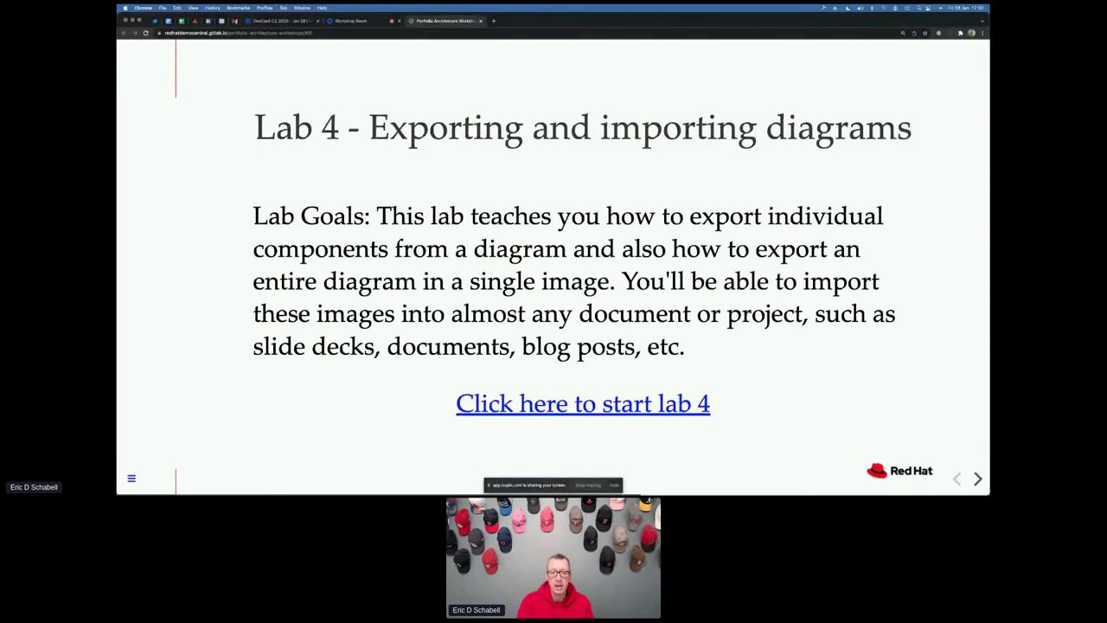
{"action": "key", "text": "Right"}
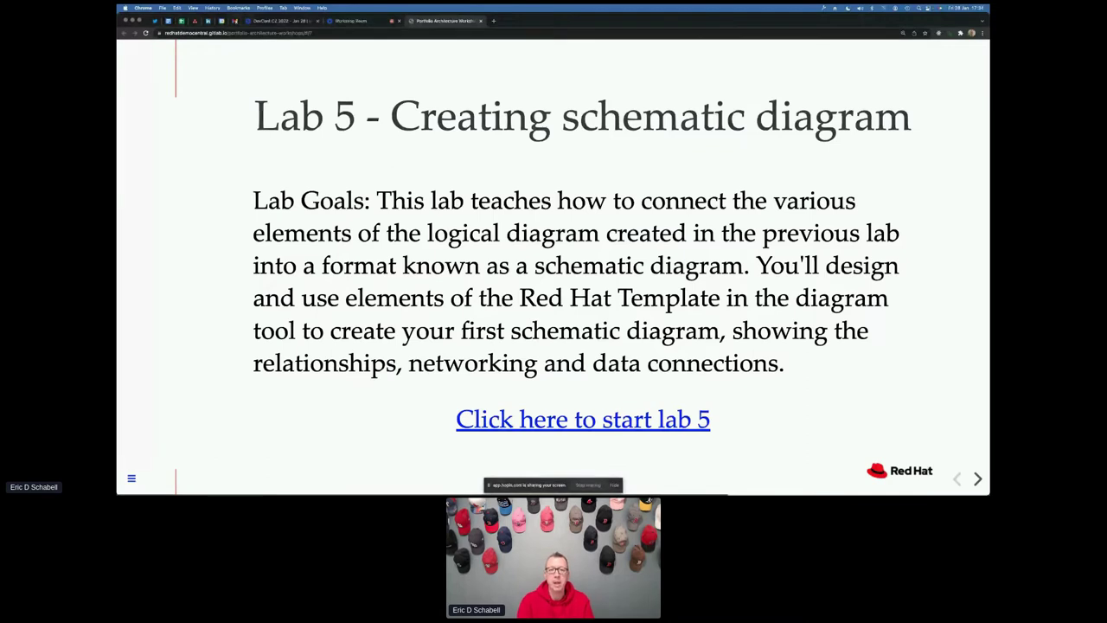
{"action": "key", "text": "Right"}
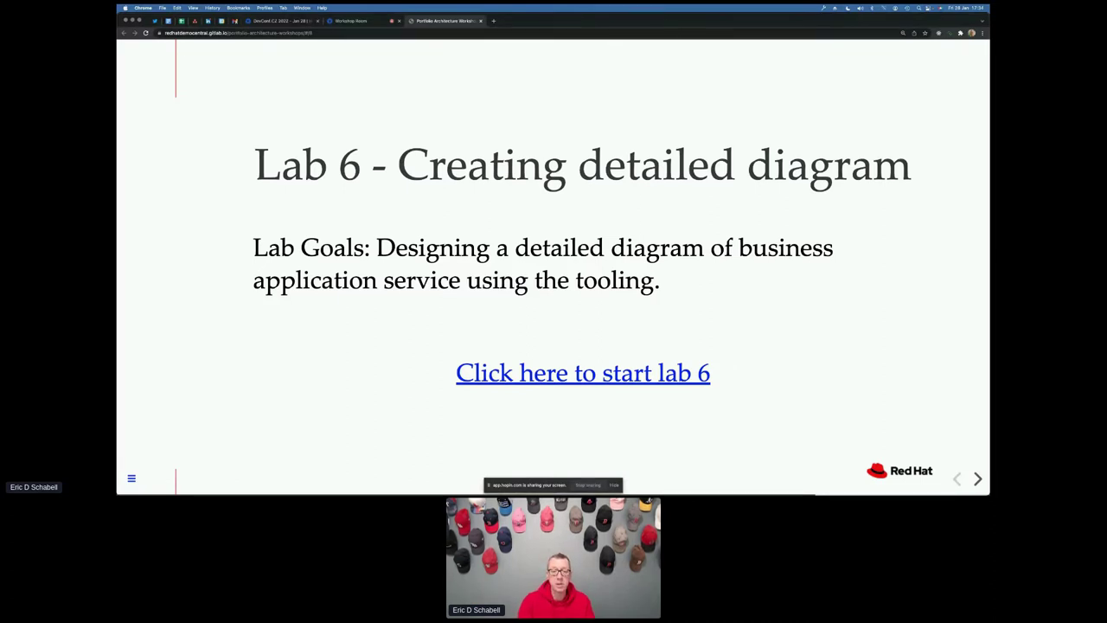
{"action": "key", "text": "Right"}
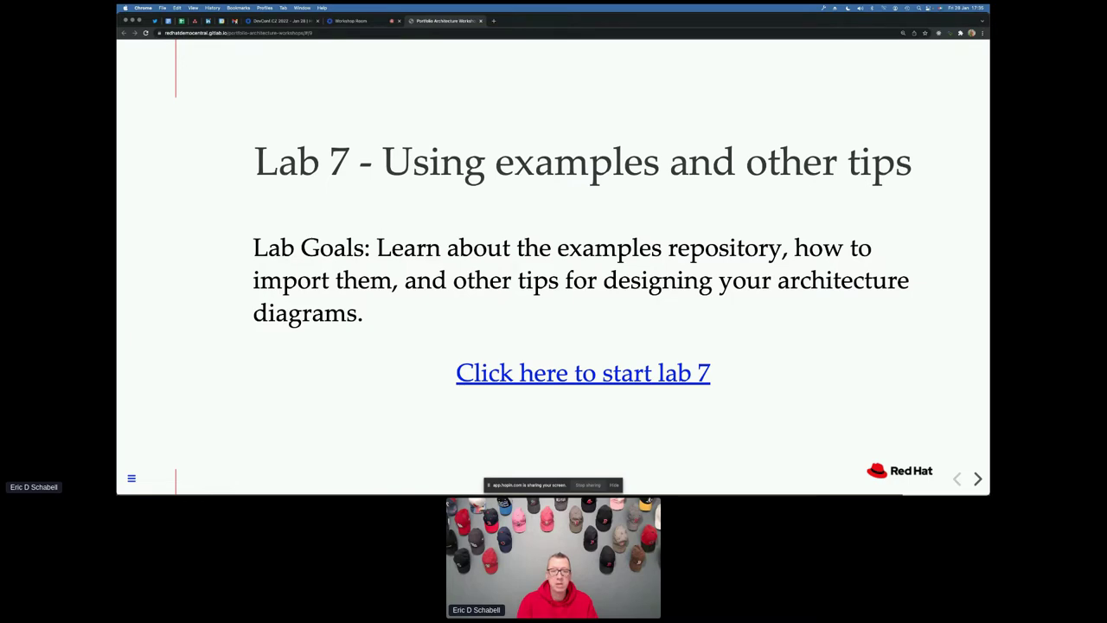
{"action": "key", "text": "Right"}
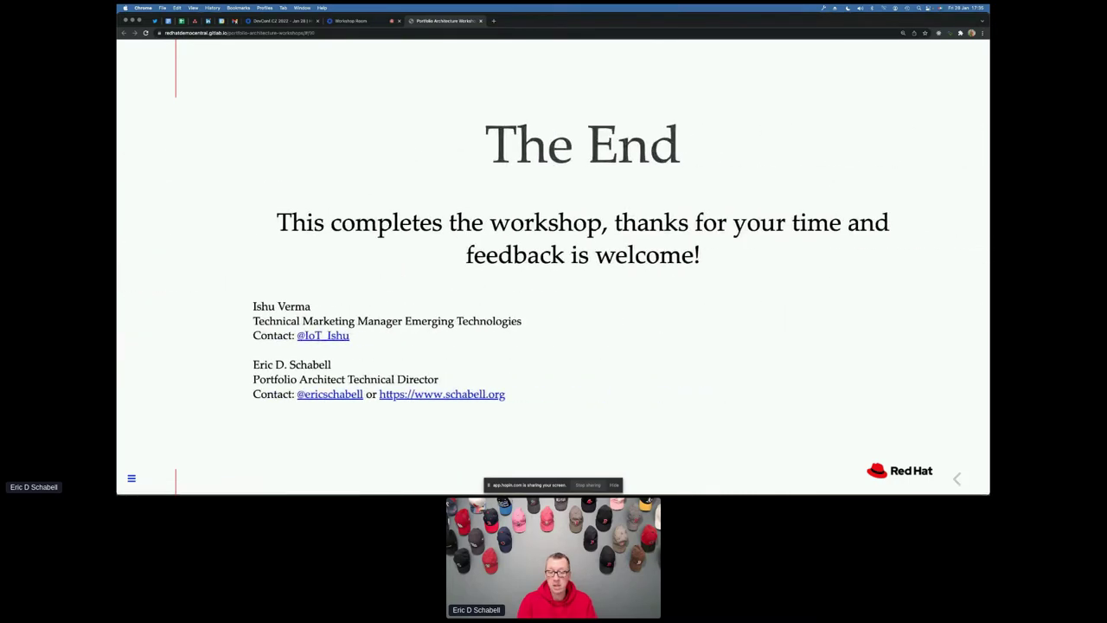
Go back through the workshop slides to Lab 1 - Explore diagramming tool.
{"action": "key", "text": "Left"}
{"action": "key", "text": "Left"}
{"action": "key", "text": "Left"}
{"action": "key", "text": "Left"}
{"action": "key", "text": "Left"}
{"action": "key", "text": "Left"}
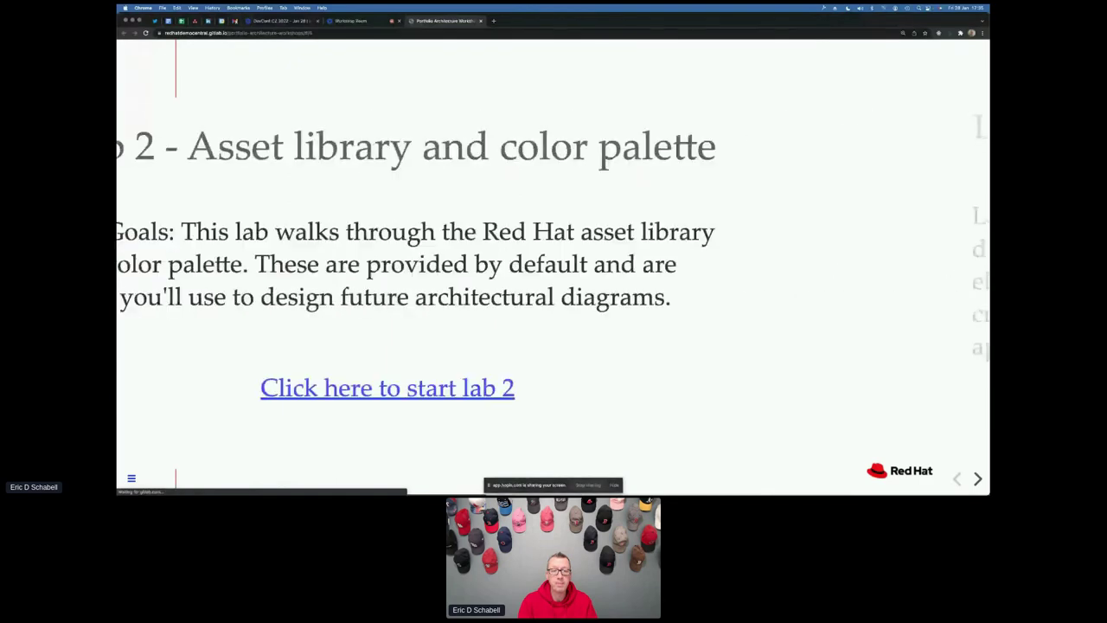
{"action": "key", "text": "Left"}
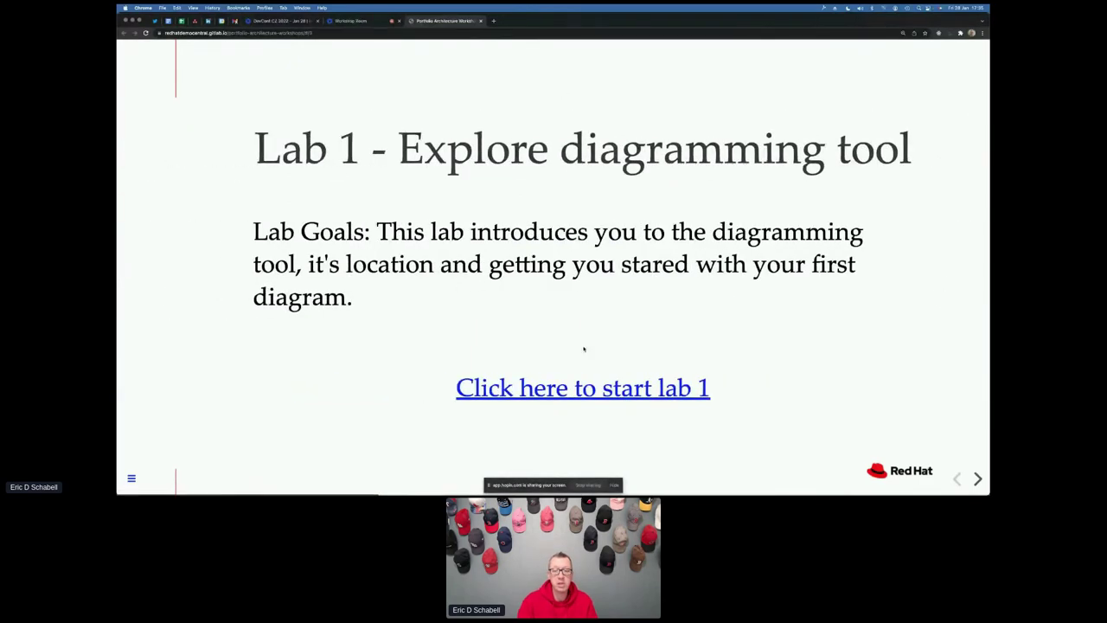
Open the hosted portfolio-architecture-tooling diagram tool from lab 1 and discard the draft of Untitled Diagram.drawio.
{"action": "left_click", "coordinate": [584, 389]}
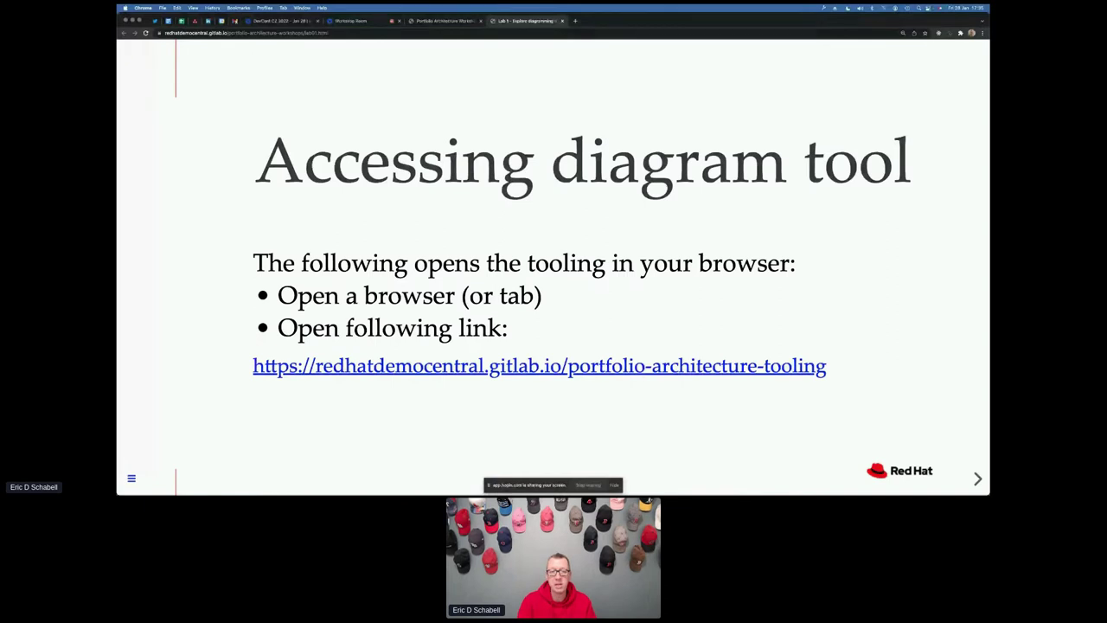
{"action": "left_click", "coordinate": [552, 368]}
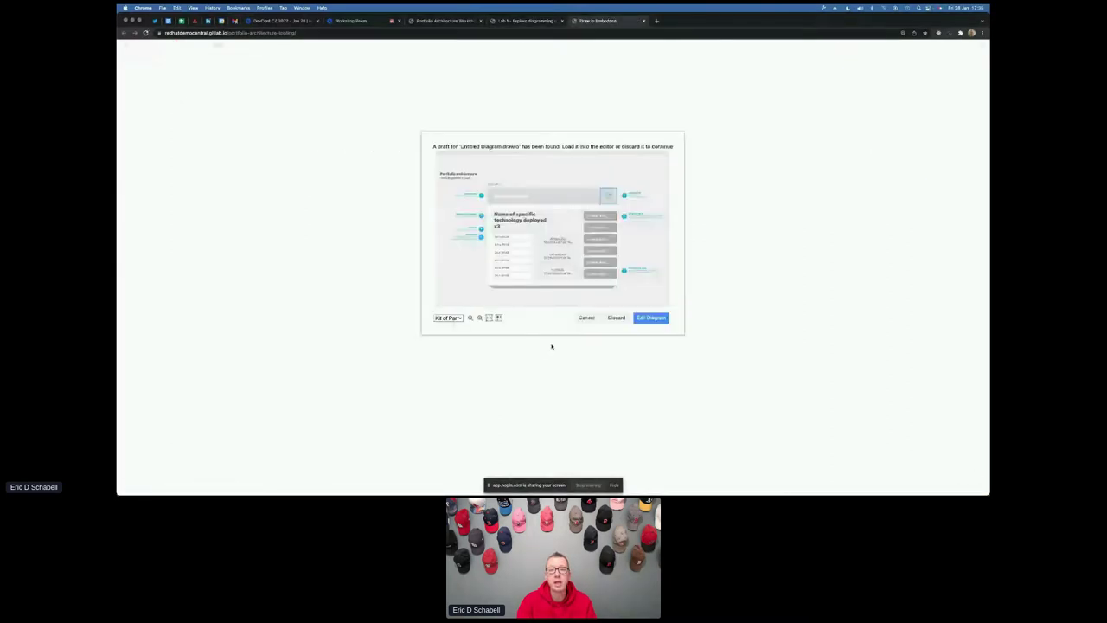
{"action": "left_click", "coordinate": [619, 318]}
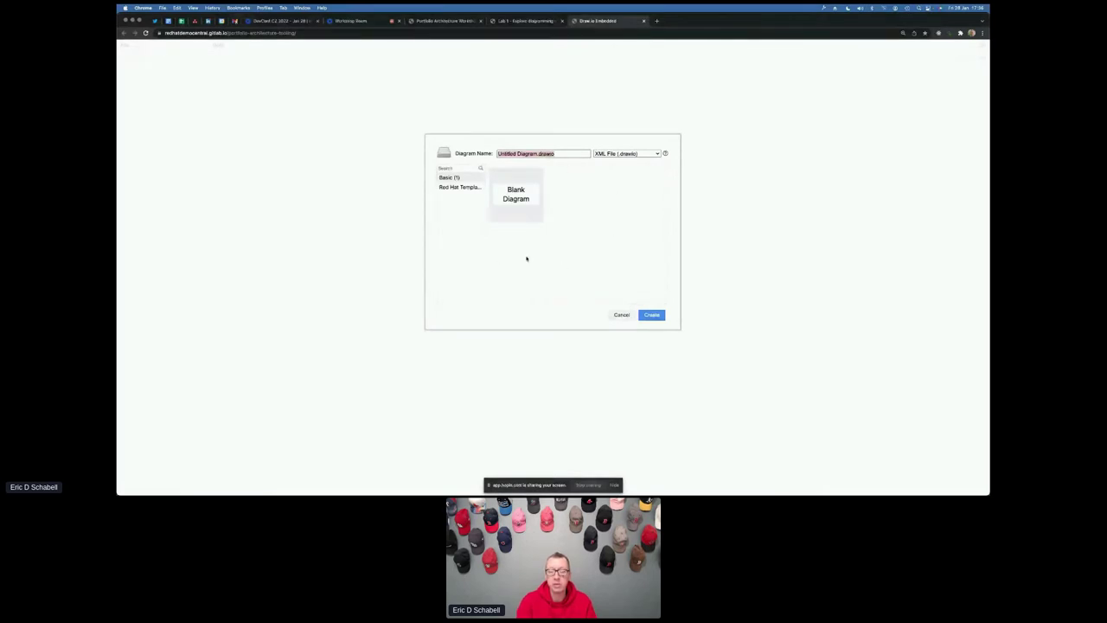
Following the Lab 1 start-up slides, create a new diagram from the Logical Diagram style in the Red Hat templates.
{"action": "left_click", "coordinate": [534, 20]}
{"action": "key", "text": "Right"}
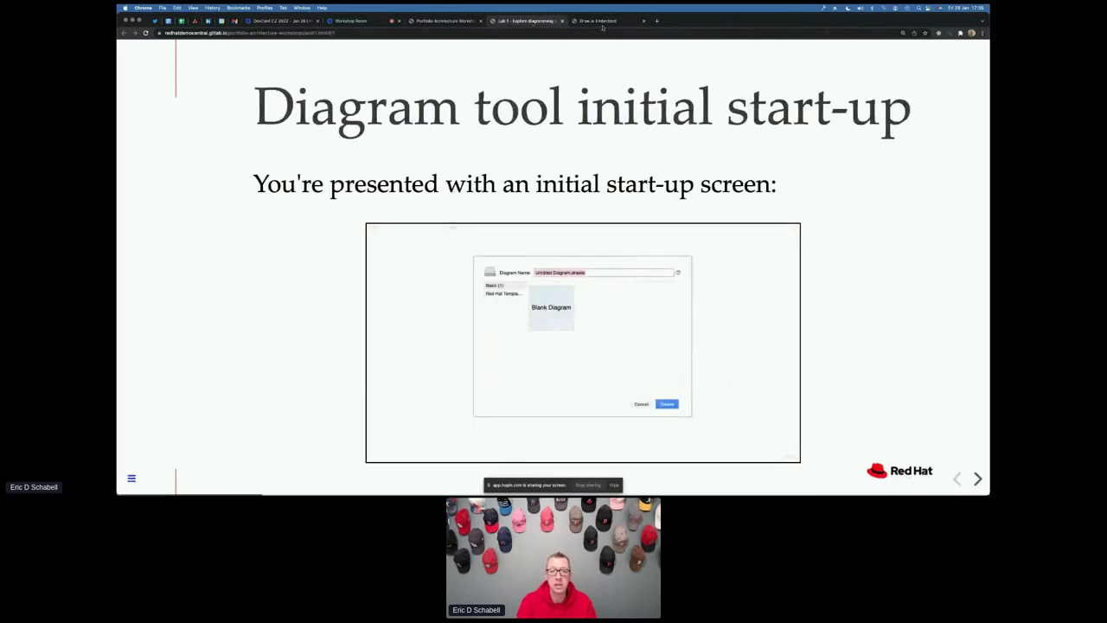
{"action": "key", "text": "Right"}
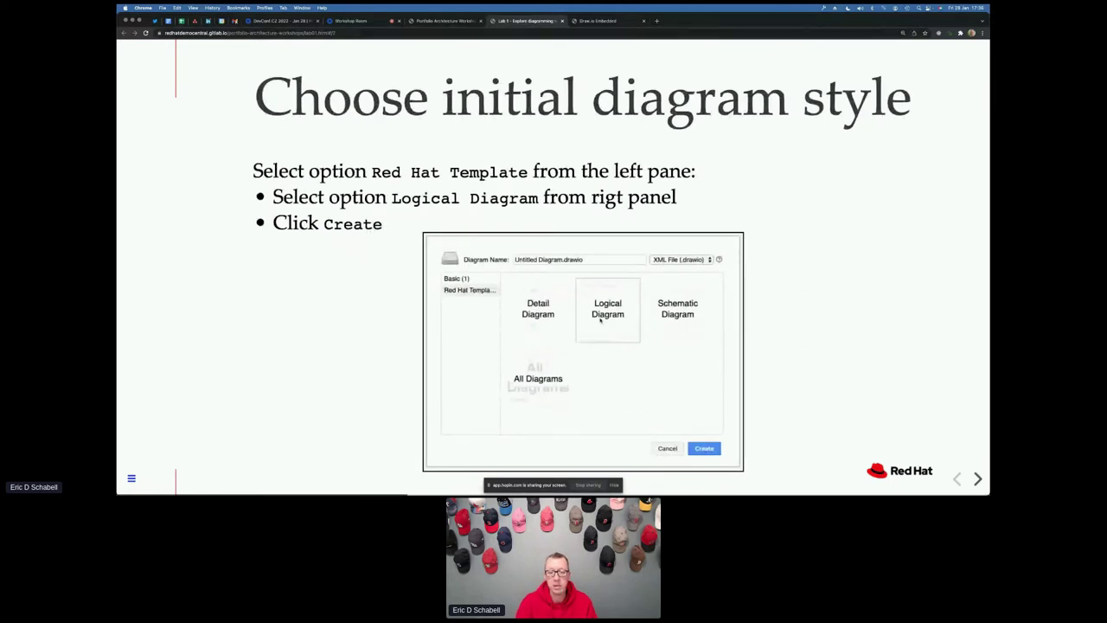
{"action": "left_click", "coordinate": [601, 20]}
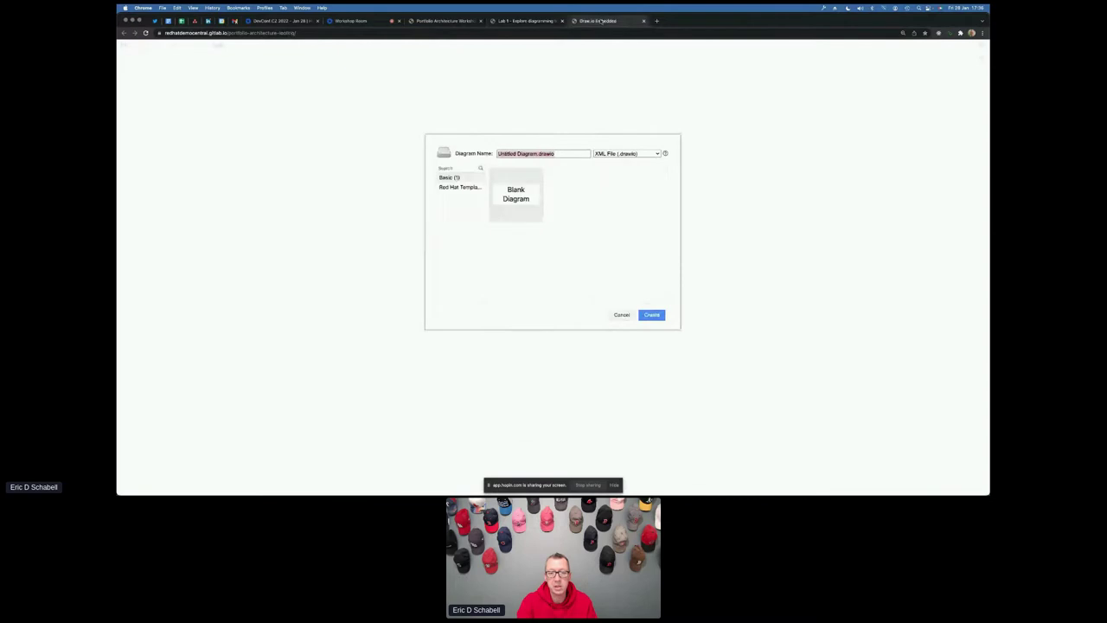
{"action": "left_click", "coordinate": [452, 187]}
{"action": "left_click", "coordinate": [581, 196]}
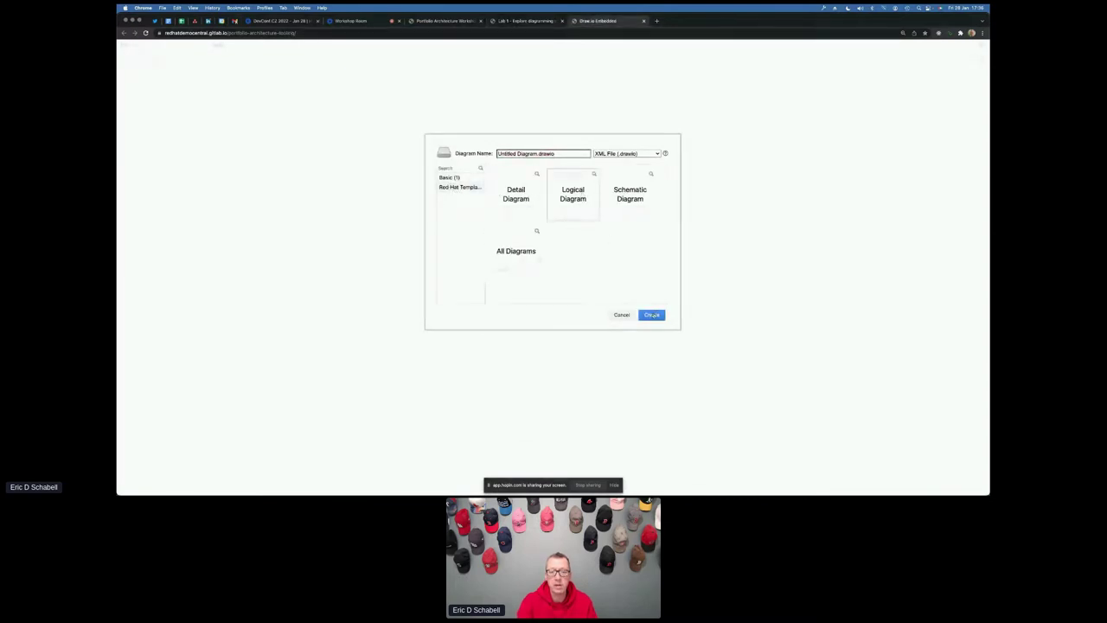
{"action": "left_click", "coordinate": [652, 315]}
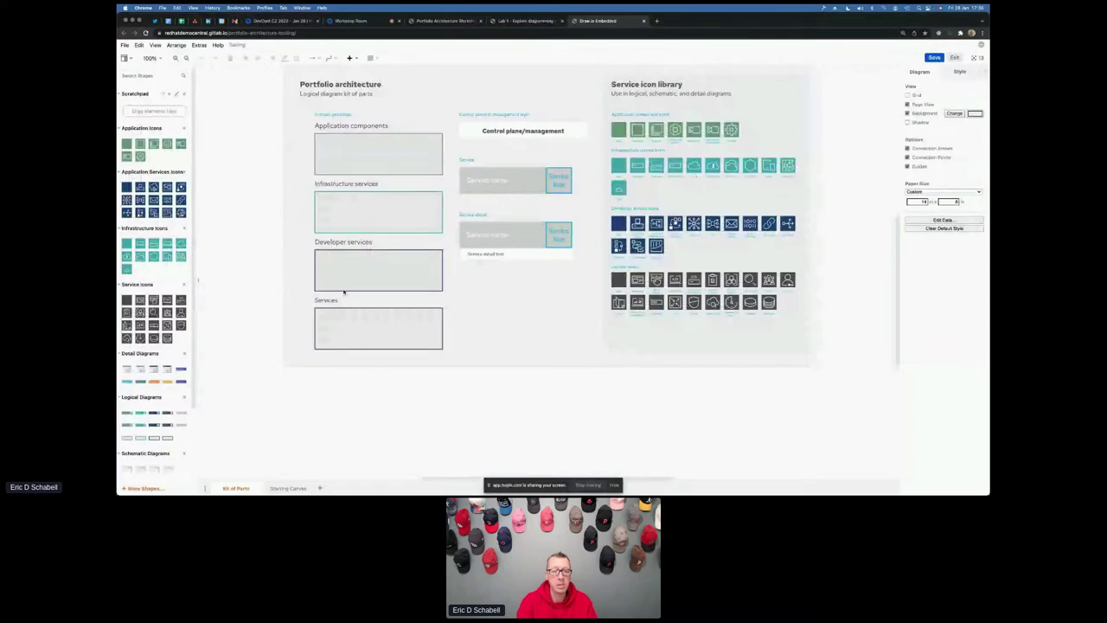
Advance the Lab 1 slides past the results to the reference links and open the Example diagrams repository.
{"action": "left_click", "coordinate": [521, 20]}
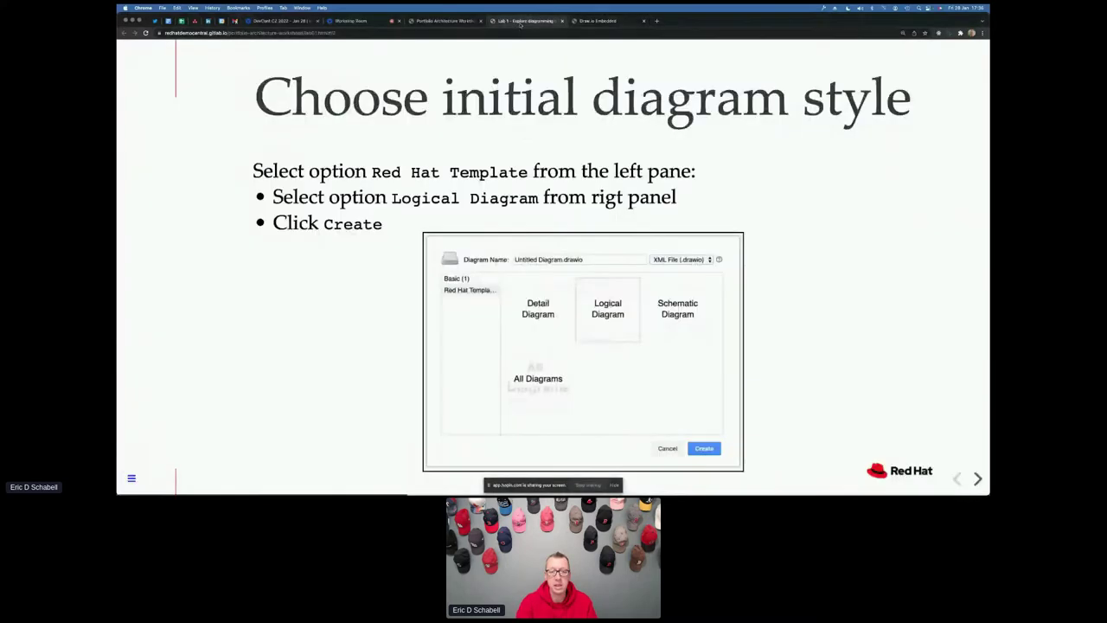
{"action": "key", "text": "Right"}
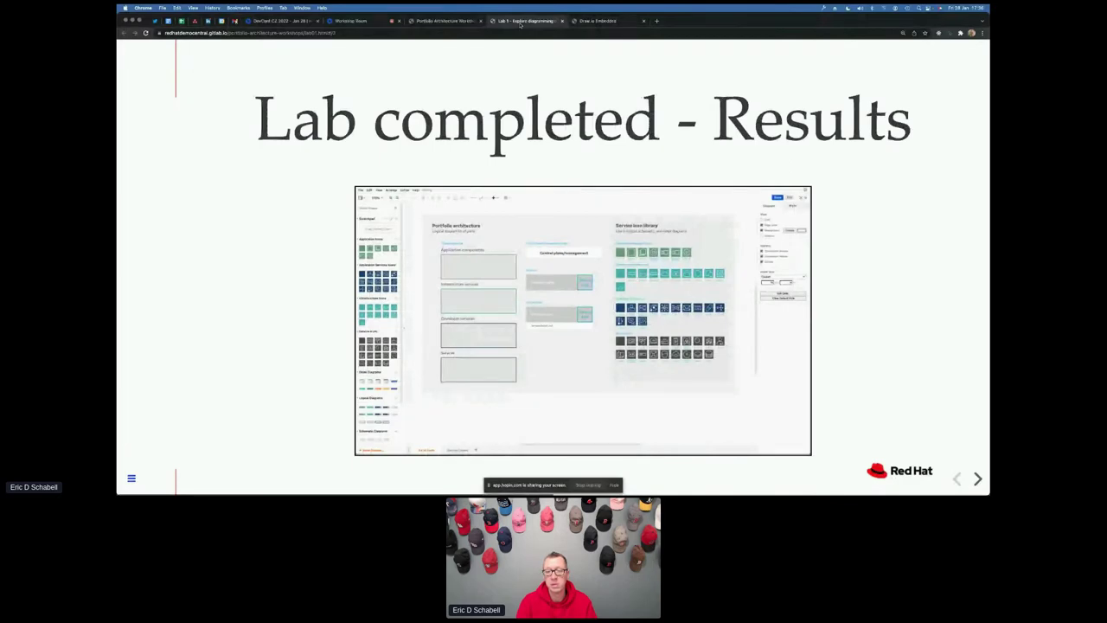
{"action": "key", "text": "Right"}
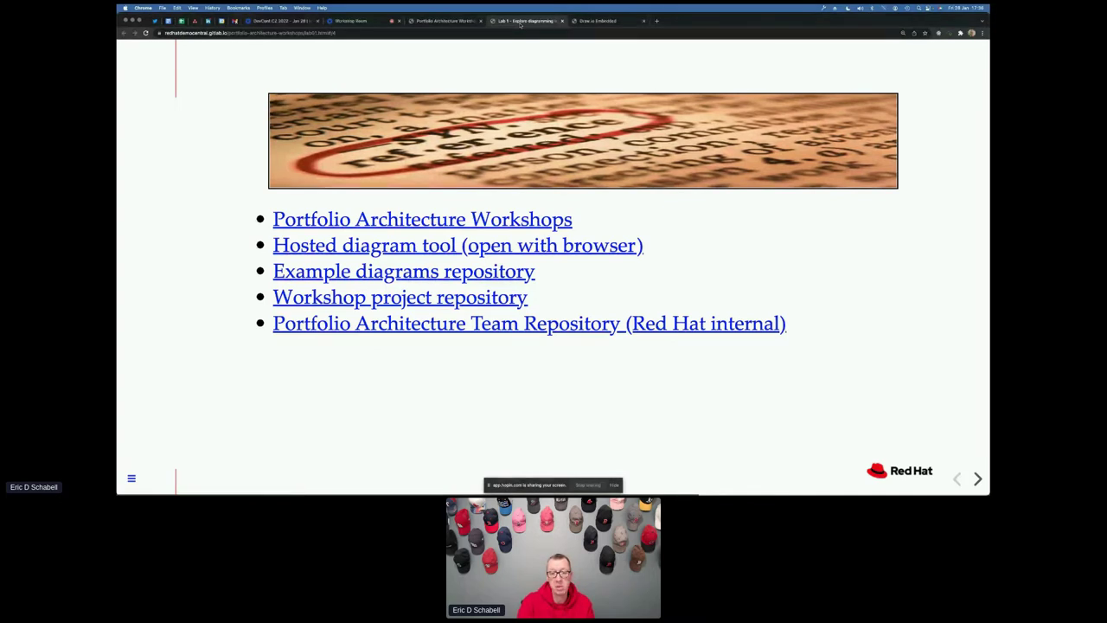
{"action": "left_click", "coordinate": [459, 269]}
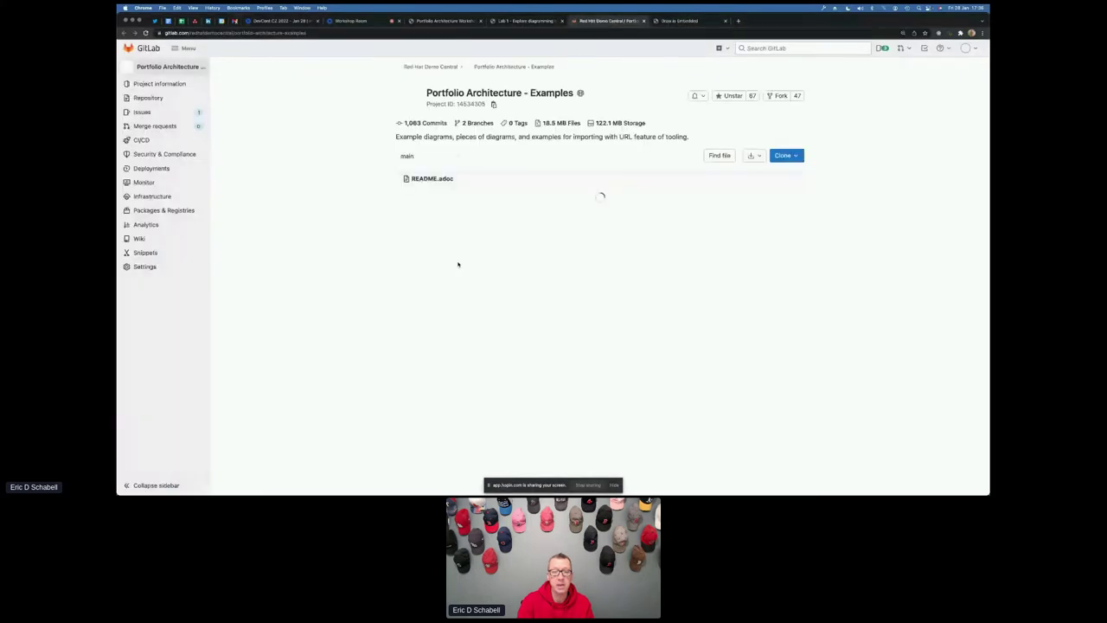
Find the Portfolio Architecture Project Index in the examples README and open the Healthcare vertical architecture.
{"action": "scroll", "coordinate": [359, 250], "scroll_direction": "down", "scroll_amount": 1}
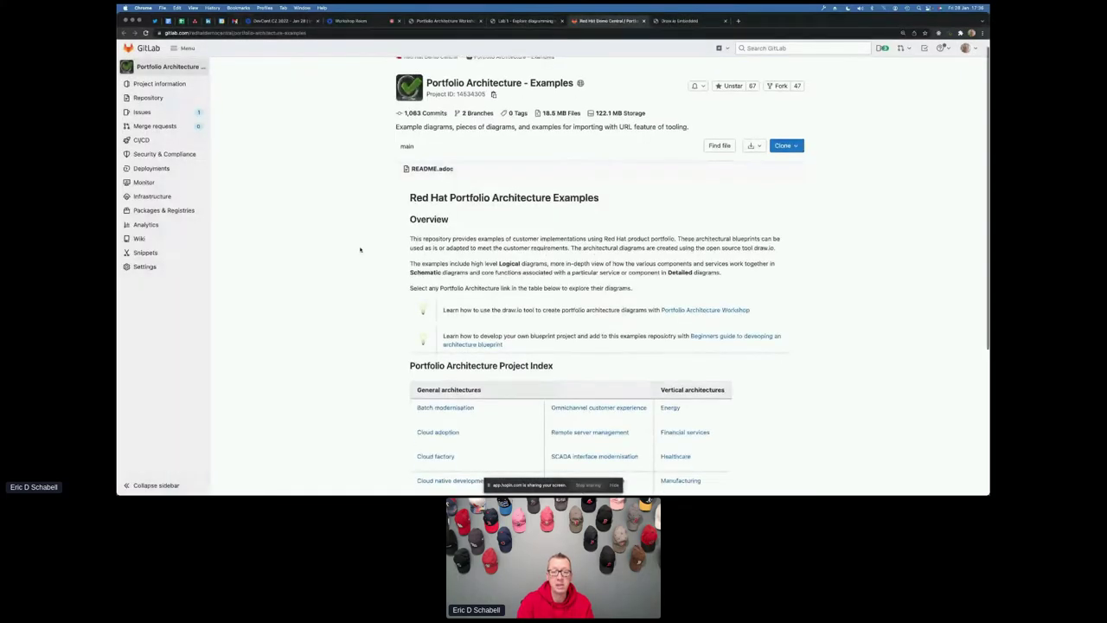
{"action": "scroll", "coordinate": [359, 250], "scroll_direction": "down", "scroll_amount": 5}
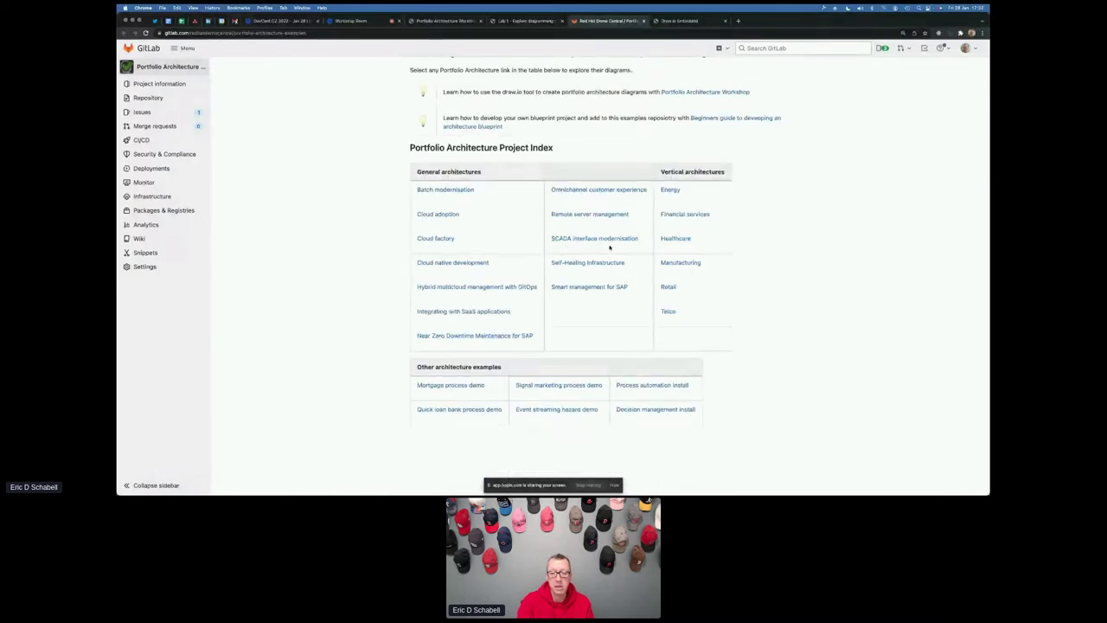
{"action": "left_click", "coordinate": [669, 239]}
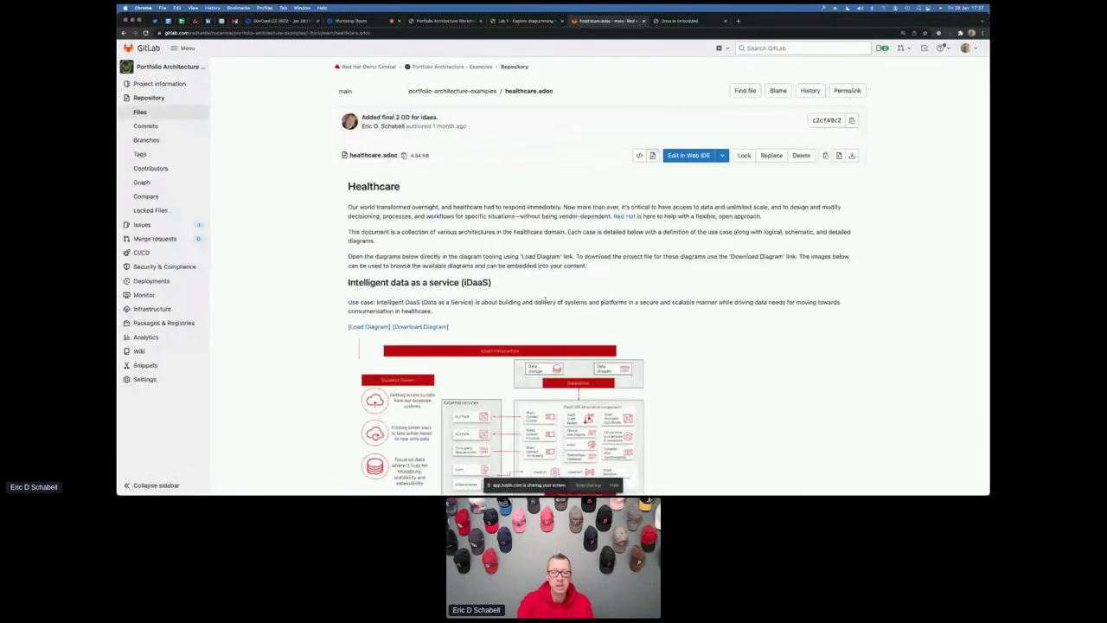
Look through the Healthcare page's iDaaS diagrams and open the schematic for iDaaS Connect HL7 FHIR (data) at full size.
{"action": "scroll", "coordinate": [545, 300], "scroll_direction": "down", "scroll_amount": 2}
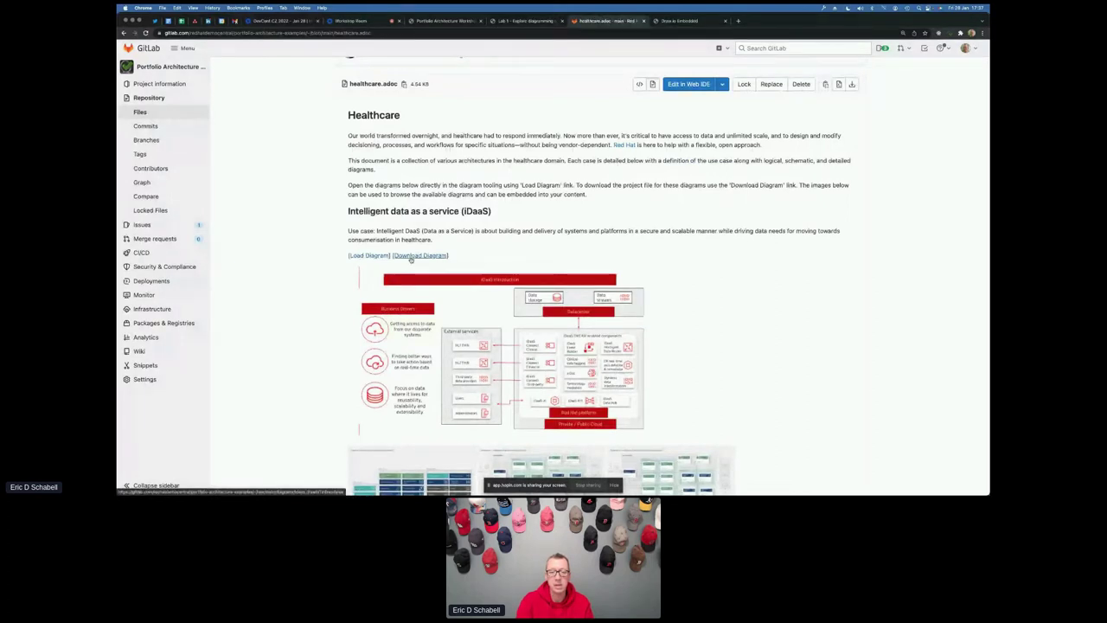
{"action": "scroll", "coordinate": [470, 307], "scroll_direction": "down", "scroll_amount": 3}
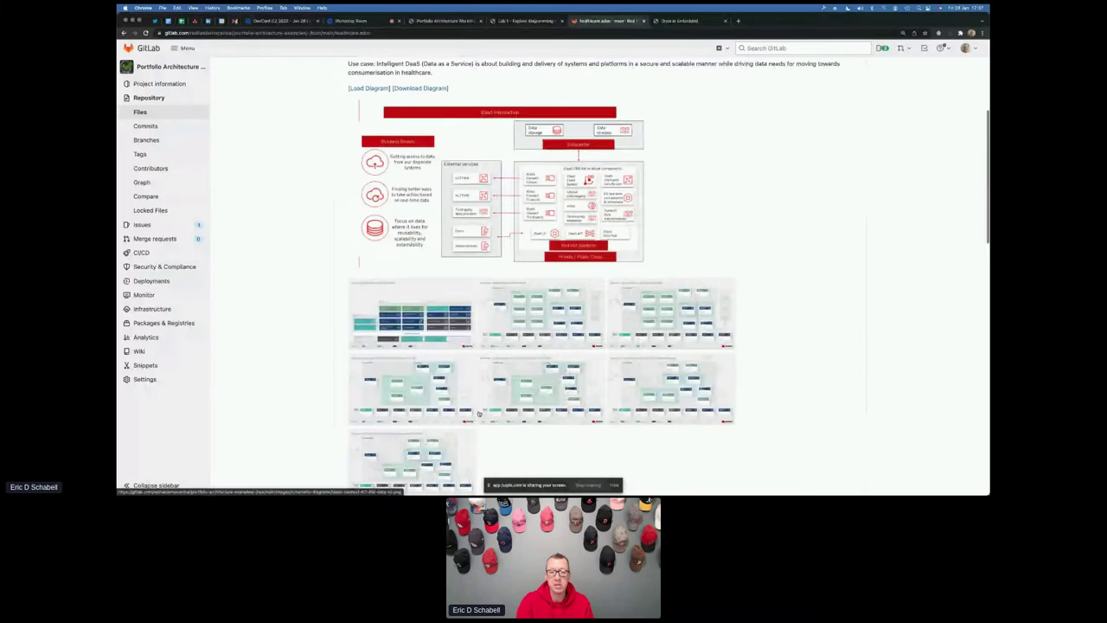
{"action": "scroll", "coordinate": [478, 414], "scroll_direction": "down", "scroll_amount": 3}
{"action": "scroll", "coordinate": [468, 340], "scroll_direction": "down", "scroll_amount": 1}
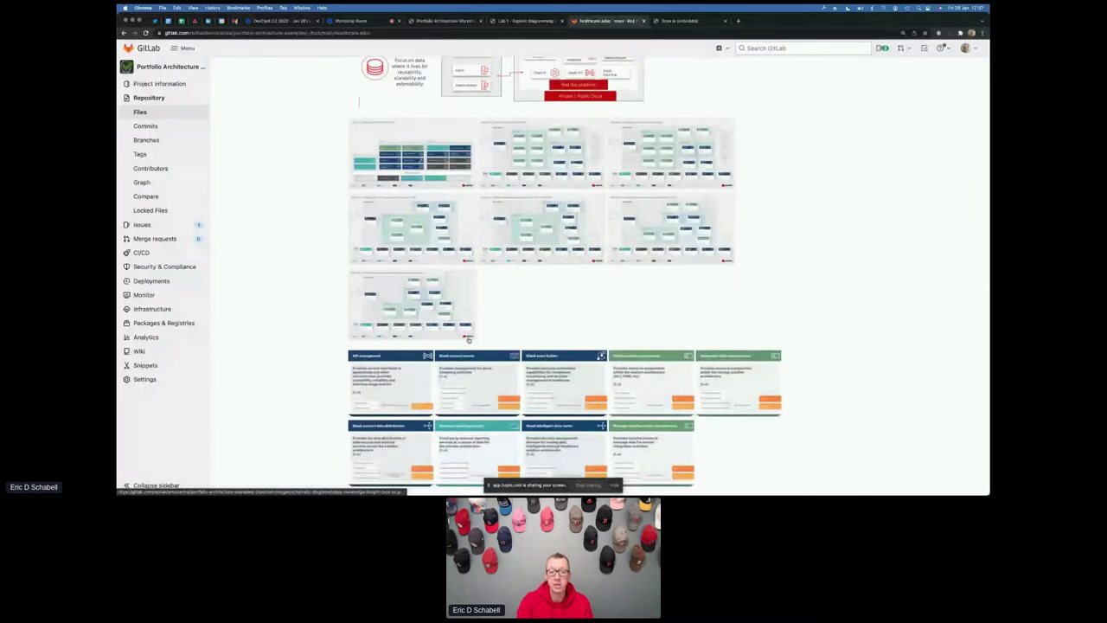
{"action": "left_click", "coordinate": [562, 251]}
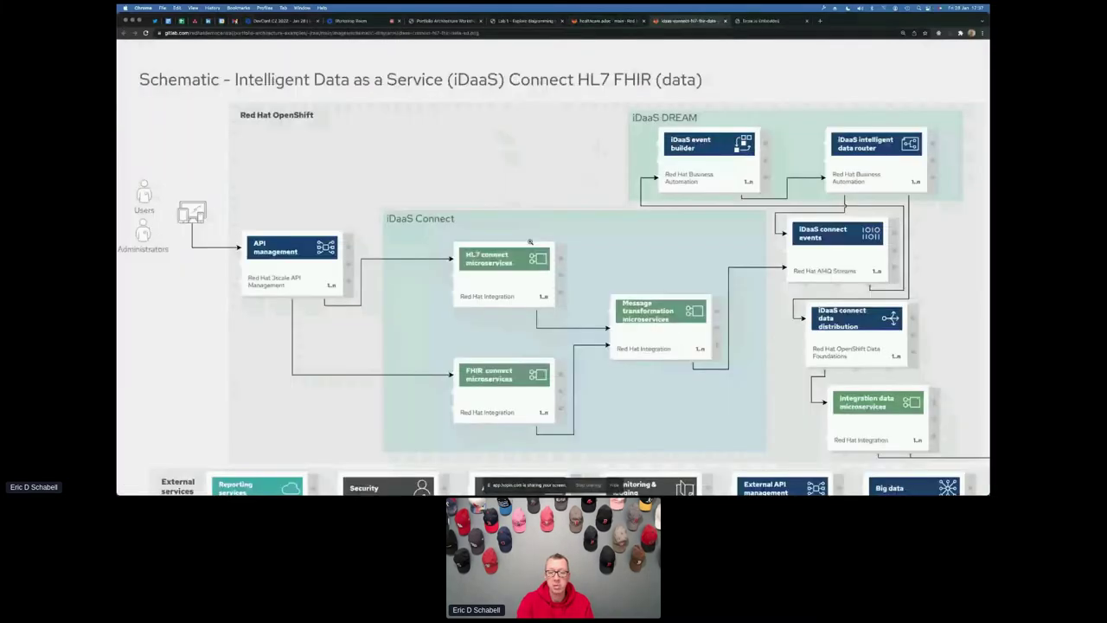
Close the iDaaS schematic and the Healthcare architecture page, and return to the Lab 1 slides.
{"action": "key", "text": "super+w"}
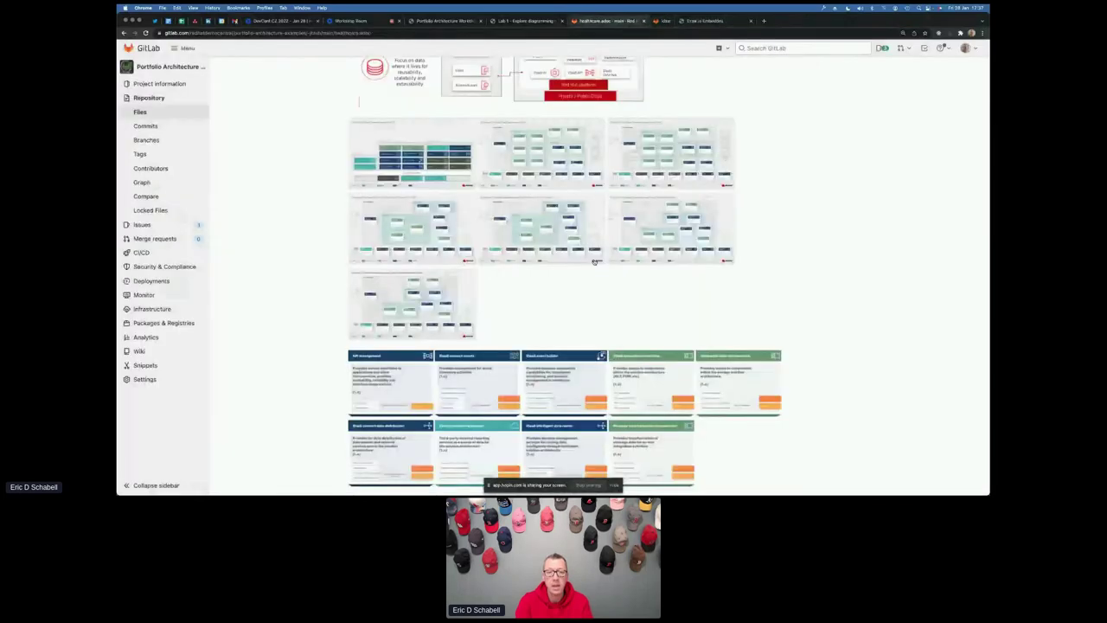
{"action": "scroll", "coordinate": [513, 257], "scroll_direction": "up", "scroll_amount": 2}
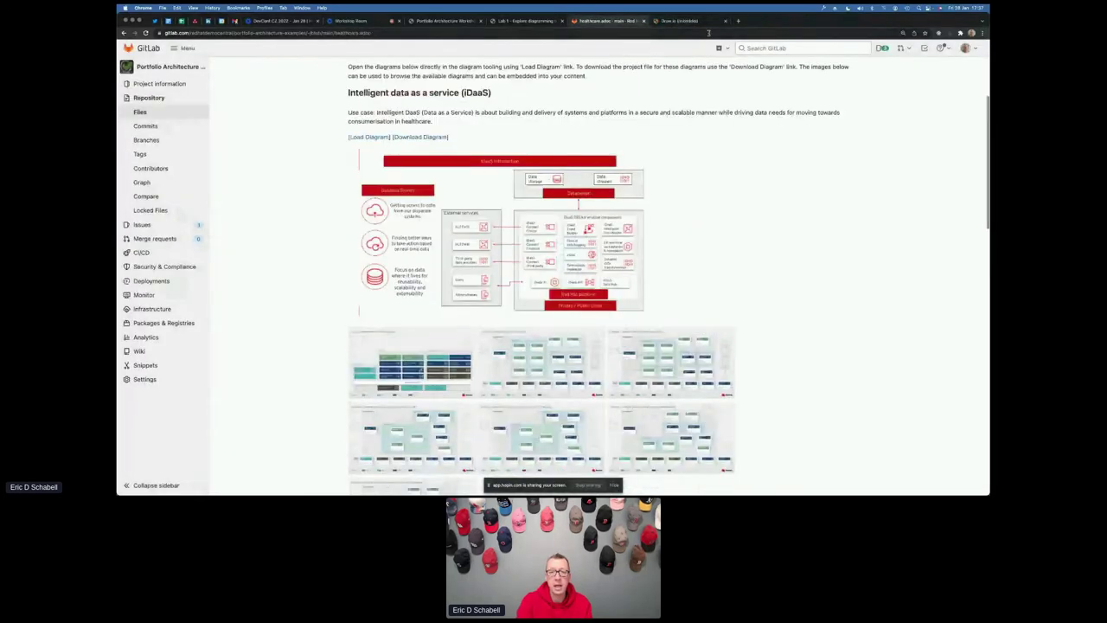
{"action": "left_click", "coordinate": [642, 20]}
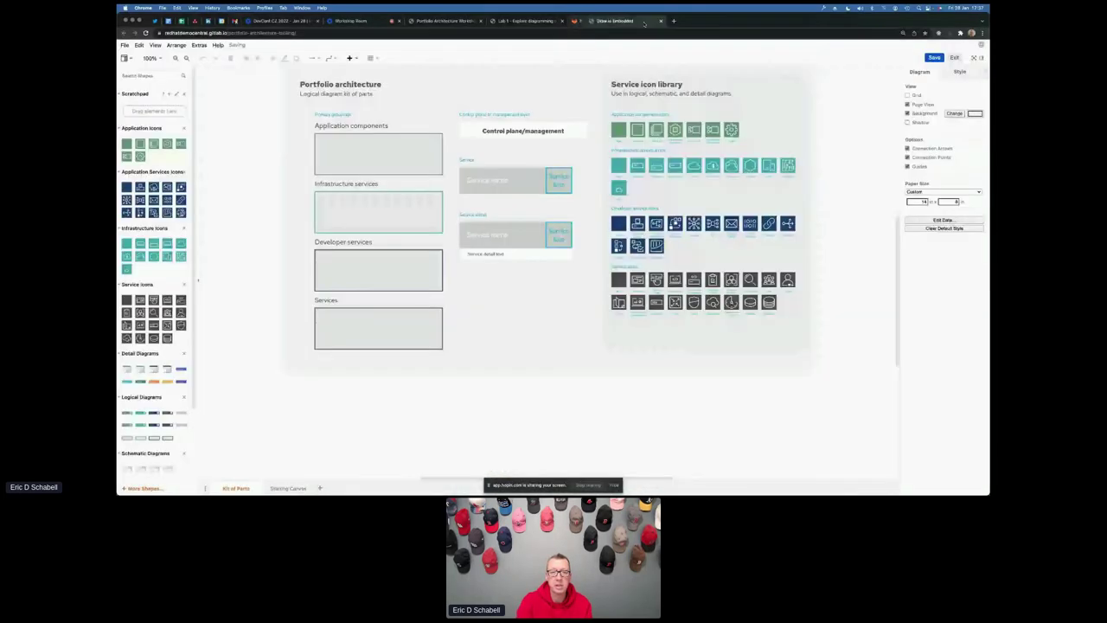
{"action": "left_click", "coordinate": [528, 20]}
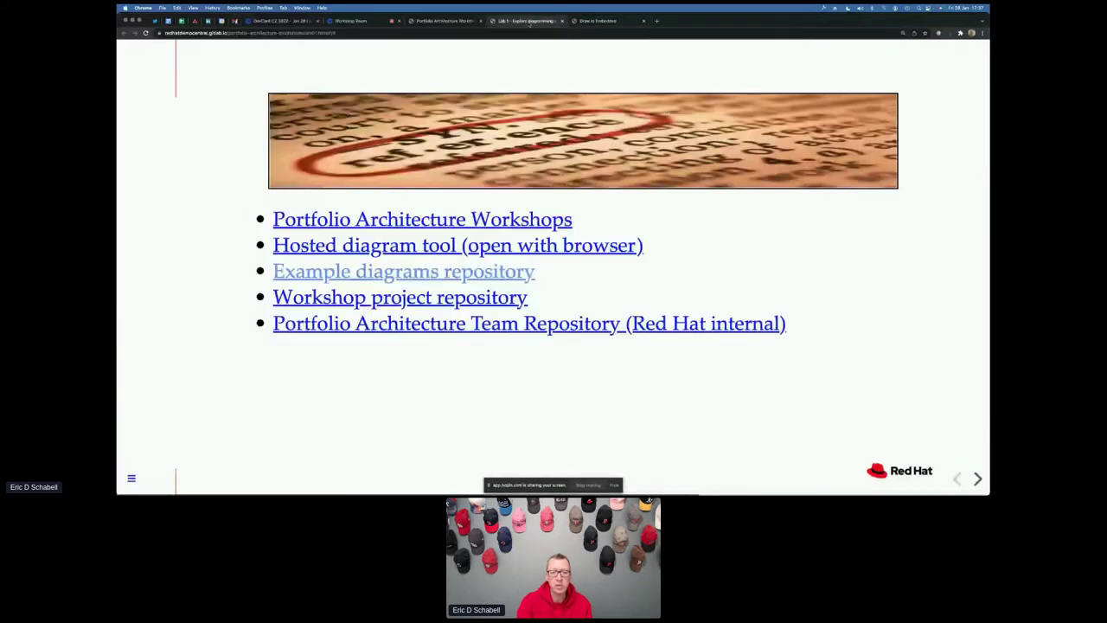
Advance to the end of the Lab 1 slides, open Lab 2 - Asset library and color palette, and go to its icon library slide.
{"action": "key", "text": "Right"}
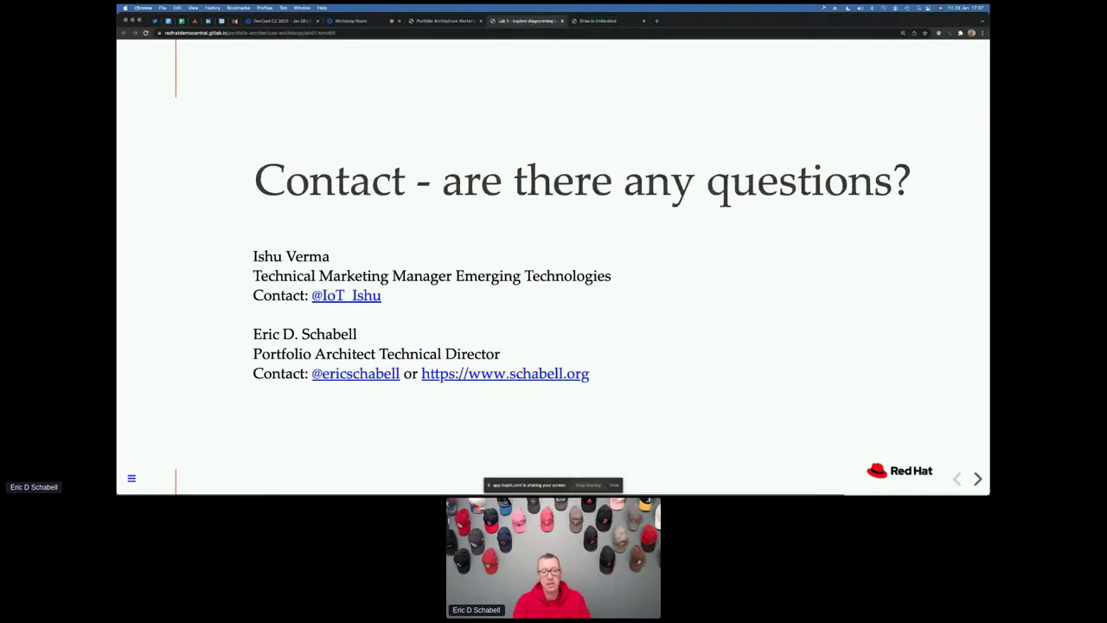
{"action": "key", "text": "Right"}
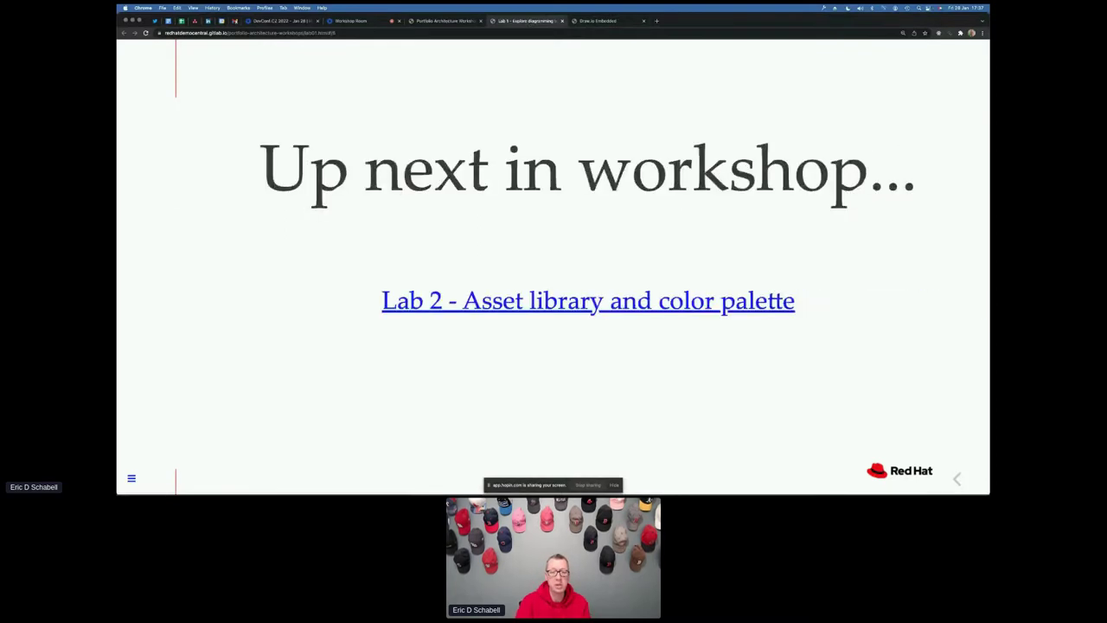
{"action": "left_click", "coordinate": [535, 302]}
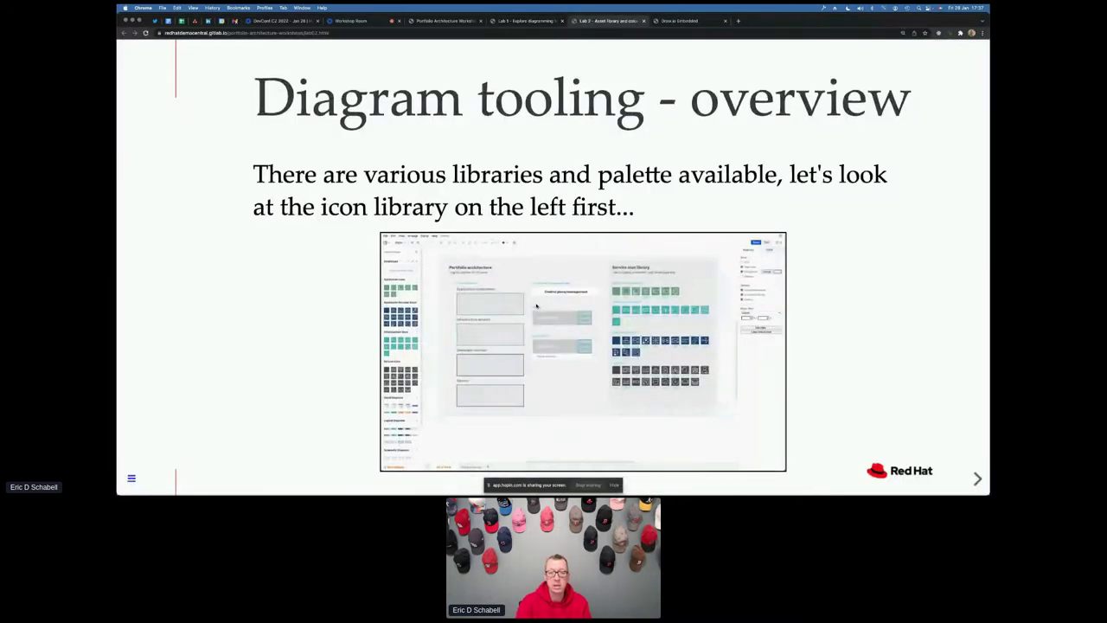
{"action": "key", "text": "Right"}
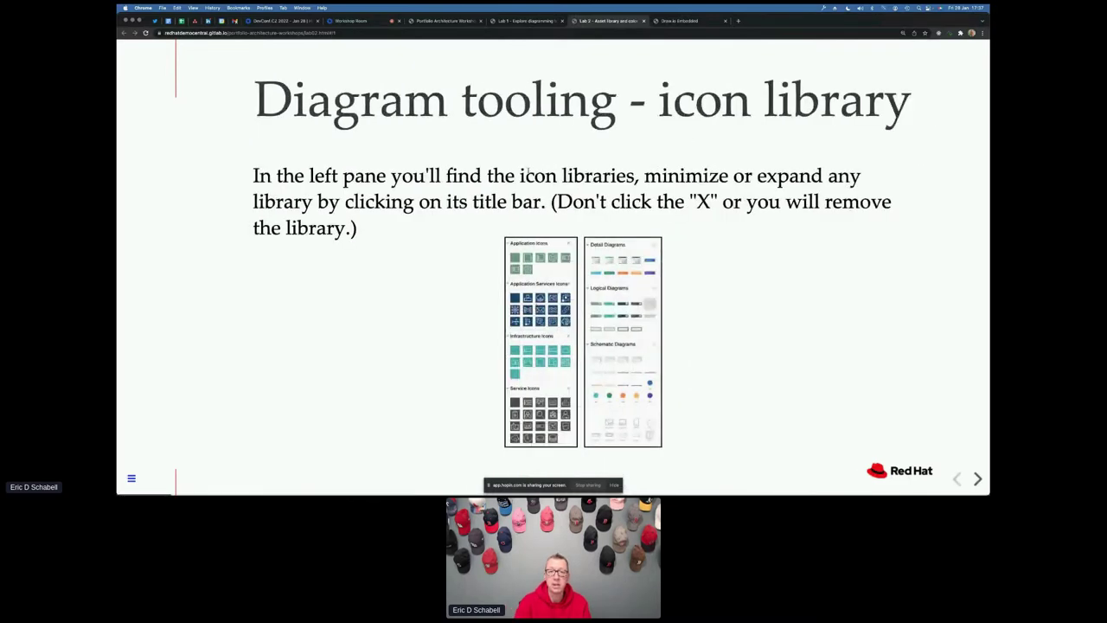
Return to the draw.io logical diagram and look over its Kit of Parts and Starting Canvas pages.
{"action": "left_click", "coordinate": [543, 22]}
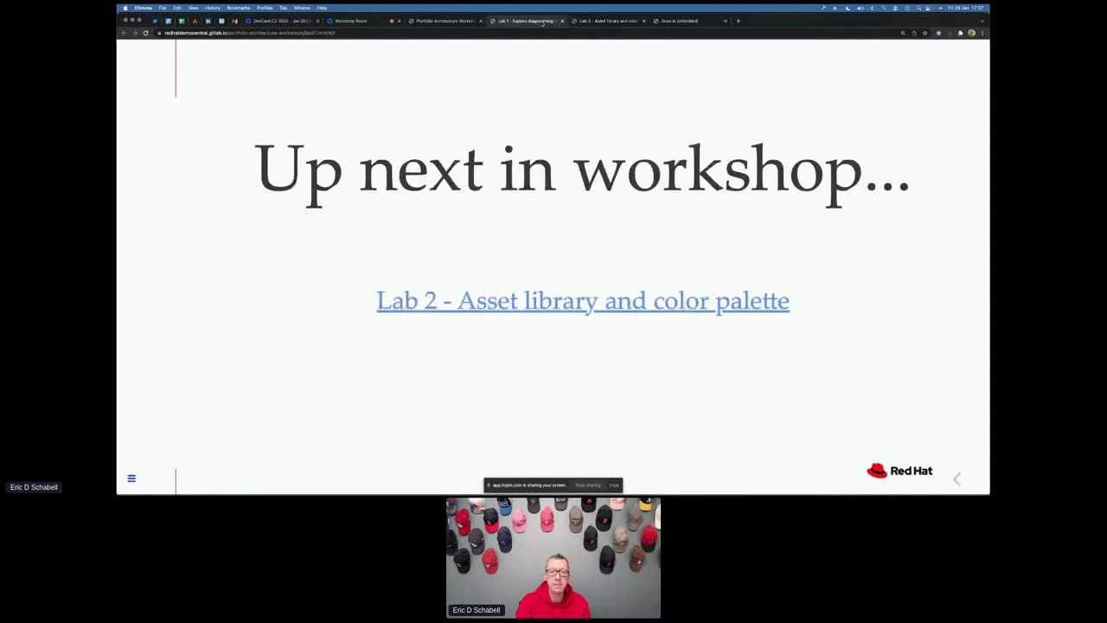
{"action": "left_click", "coordinate": [464, 21]}
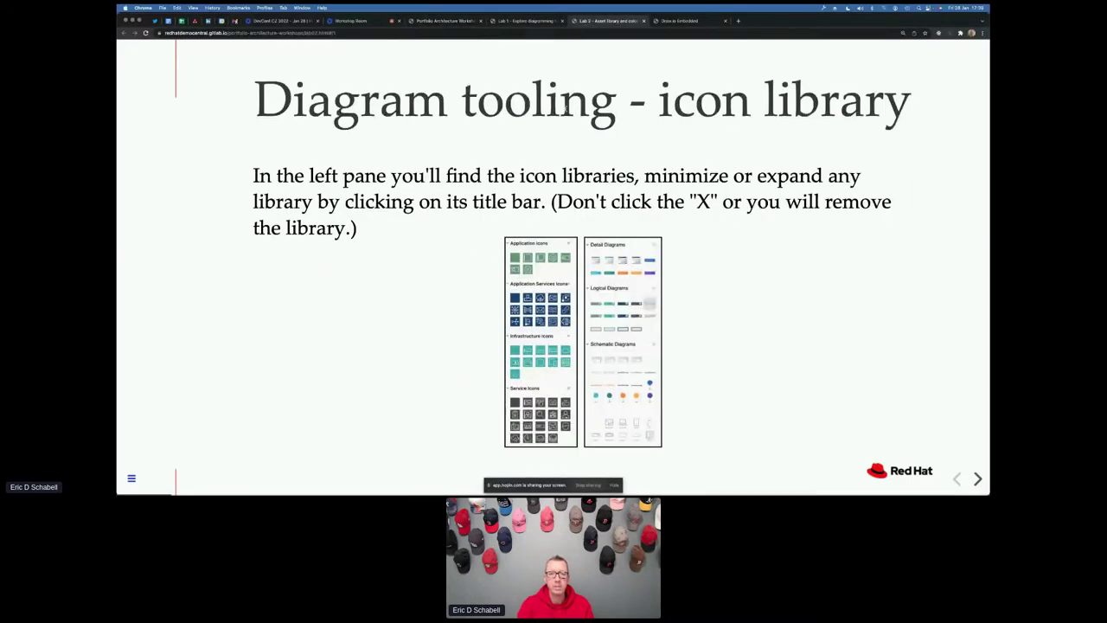
{"action": "left_click", "coordinate": [684, 20]}
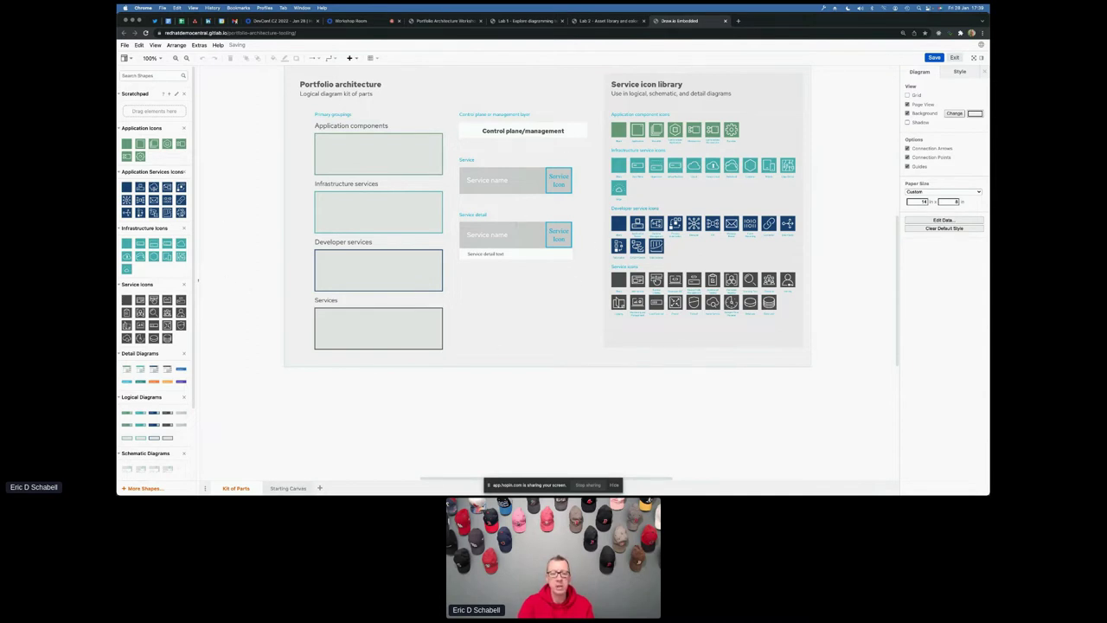
{"action": "left_click", "coordinate": [277, 489]}
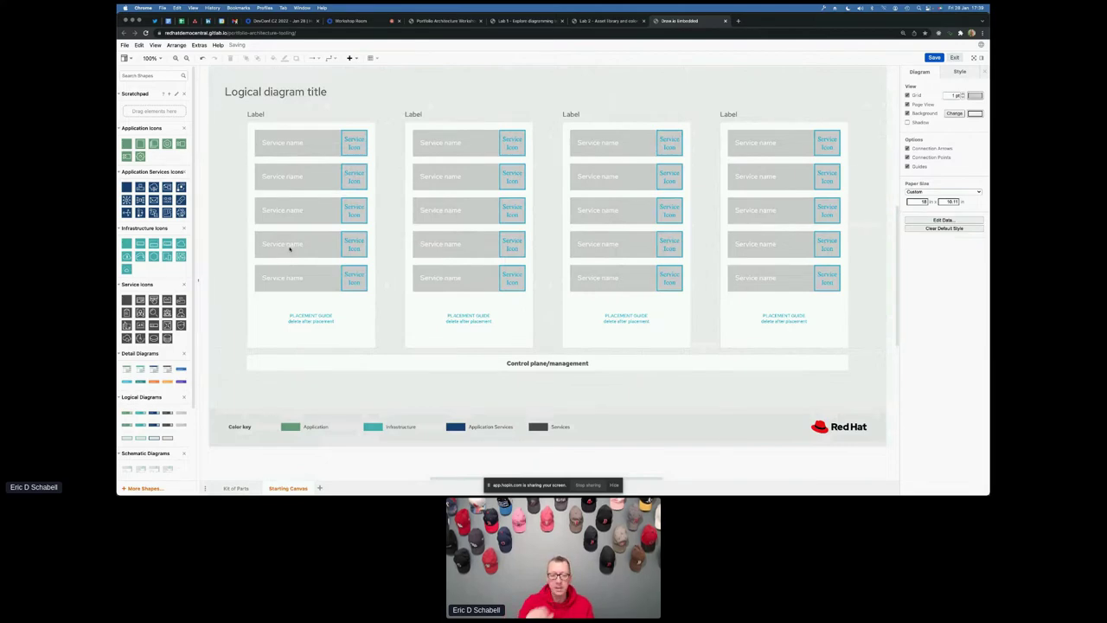
{"action": "left_click", "coordinate": [240, 488]}
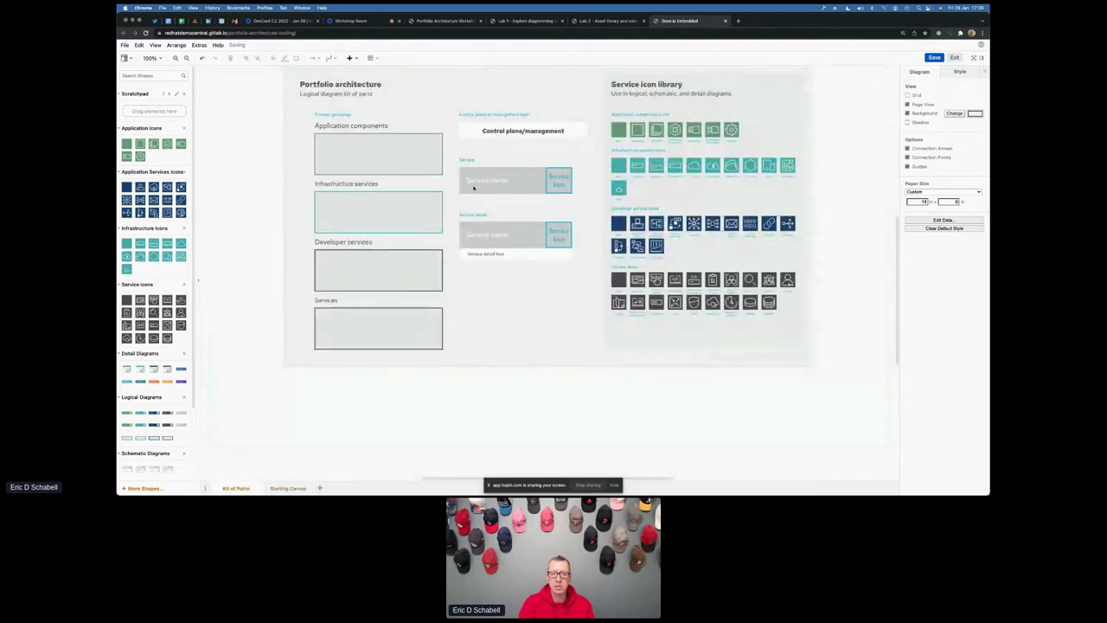
{"action": "left_click", "coordinate": [289, 488]}
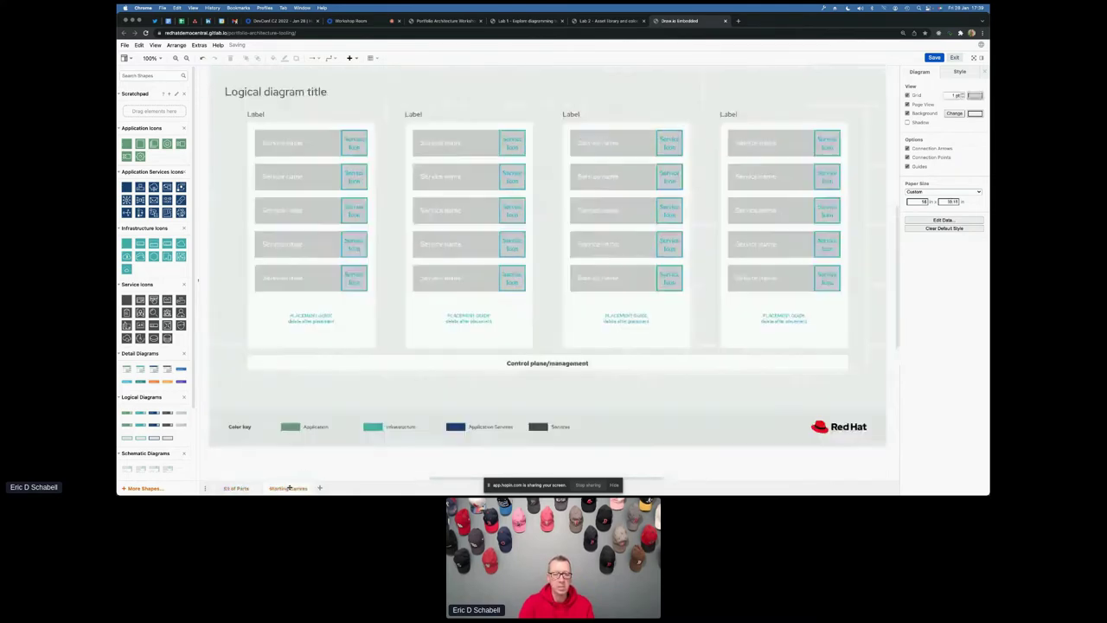
Collapse the Scratchpad and Detail Diagrams libraries and preview the service shapes in the Logical Diagrams library.
{"action": "left_click", "coordinate": [314, 142]}
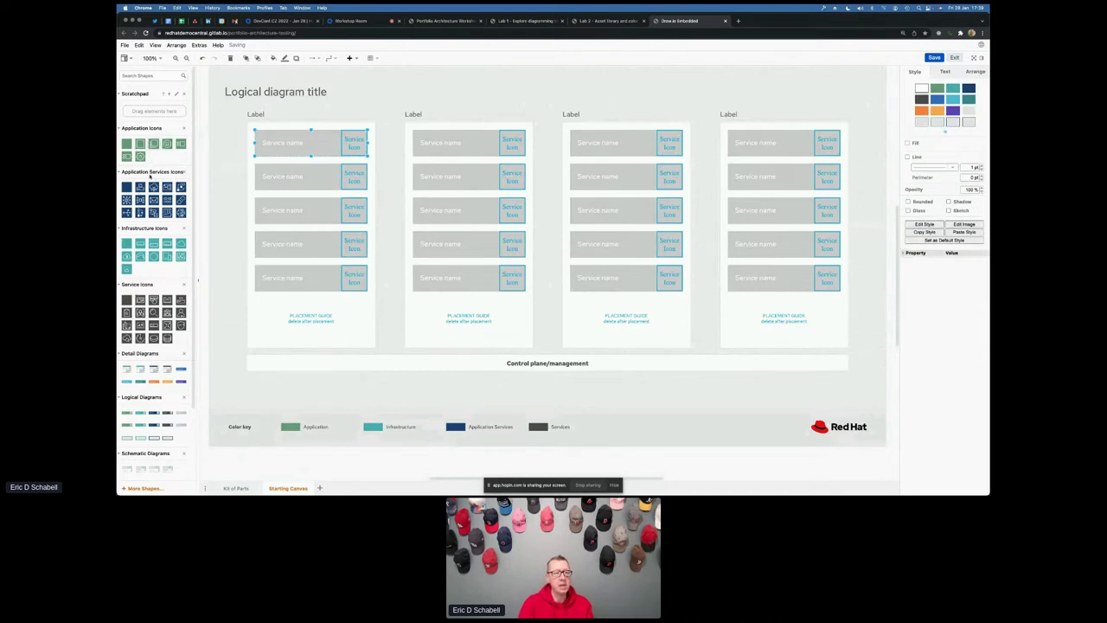
{"action": "mouse_move", "coordinate": [152, 200]}
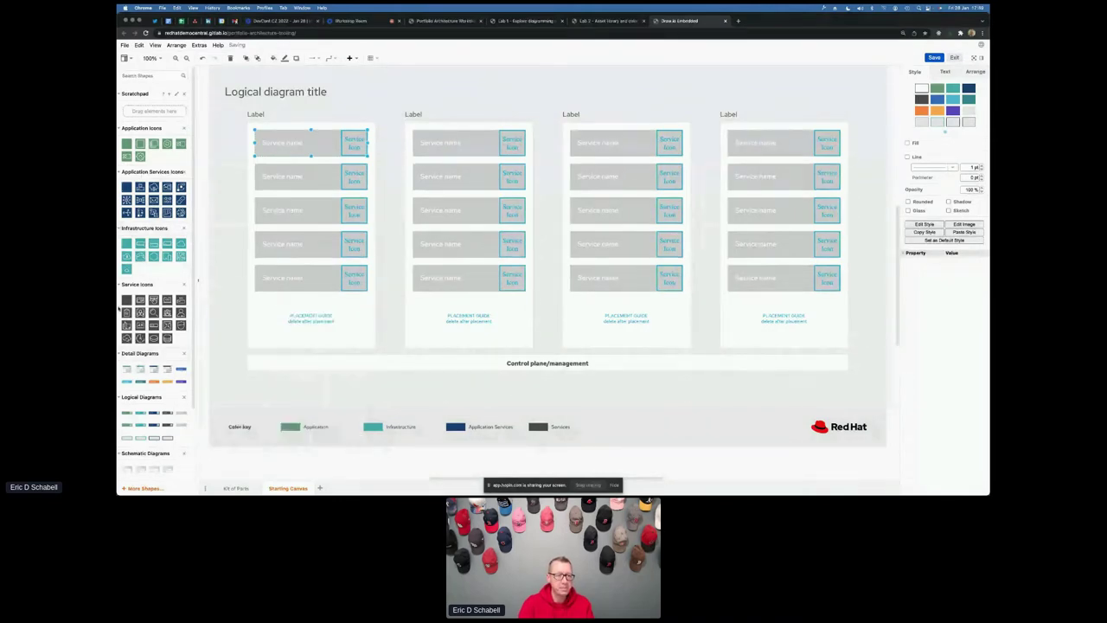
{"action": "left_click", "coordinate": [121, 96]}
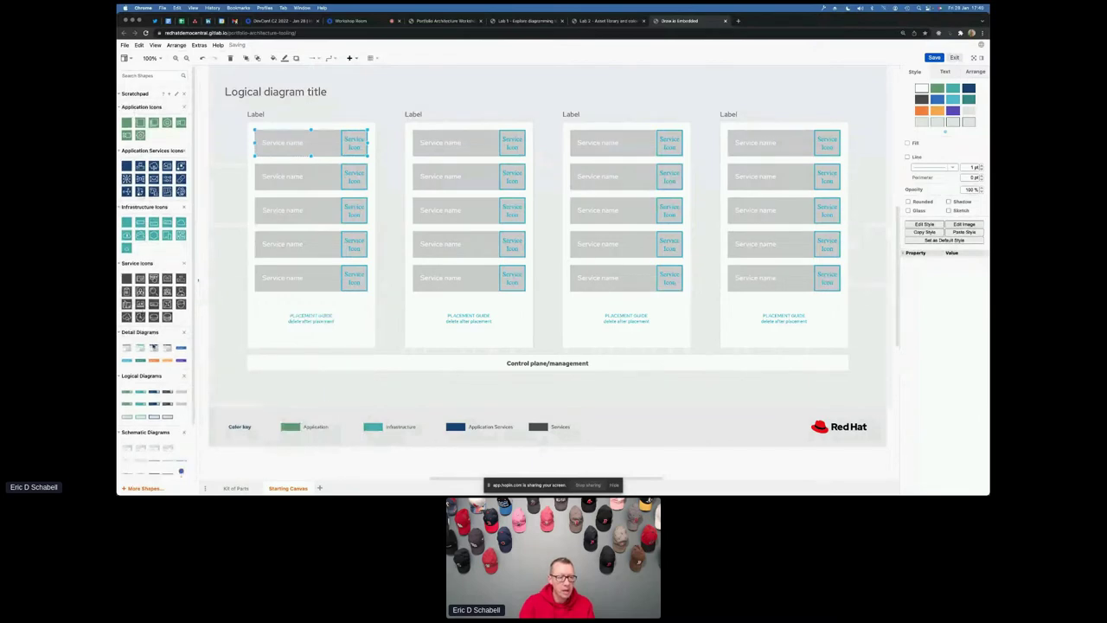
{"action": "mouse_move", "coordinate": [127, 347]}
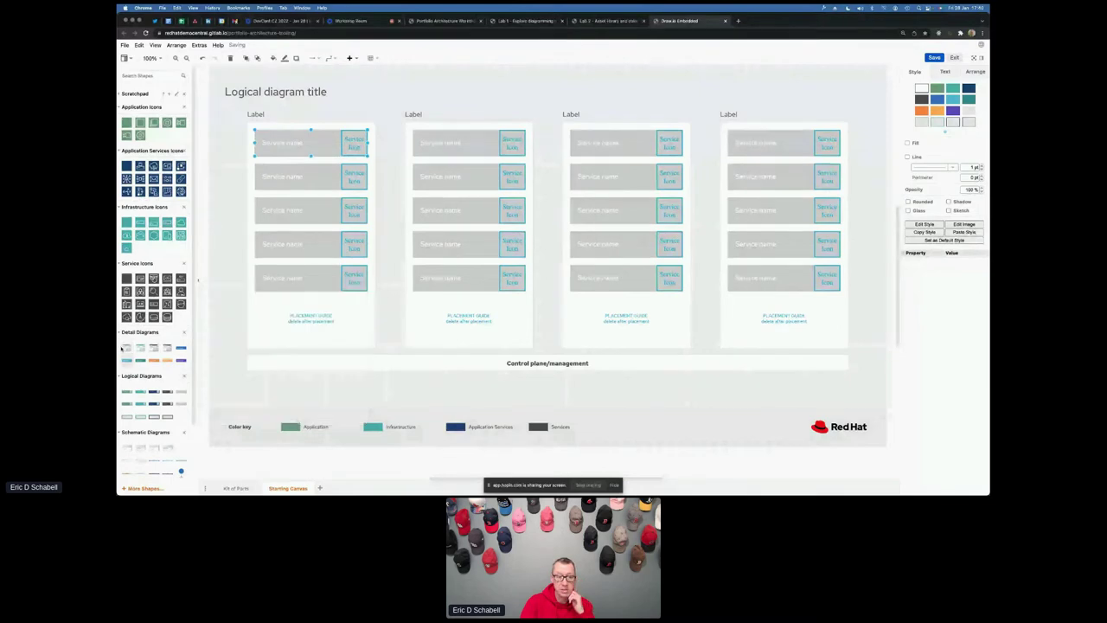
{"action": "left_click", "coordinate": [123, 333]}
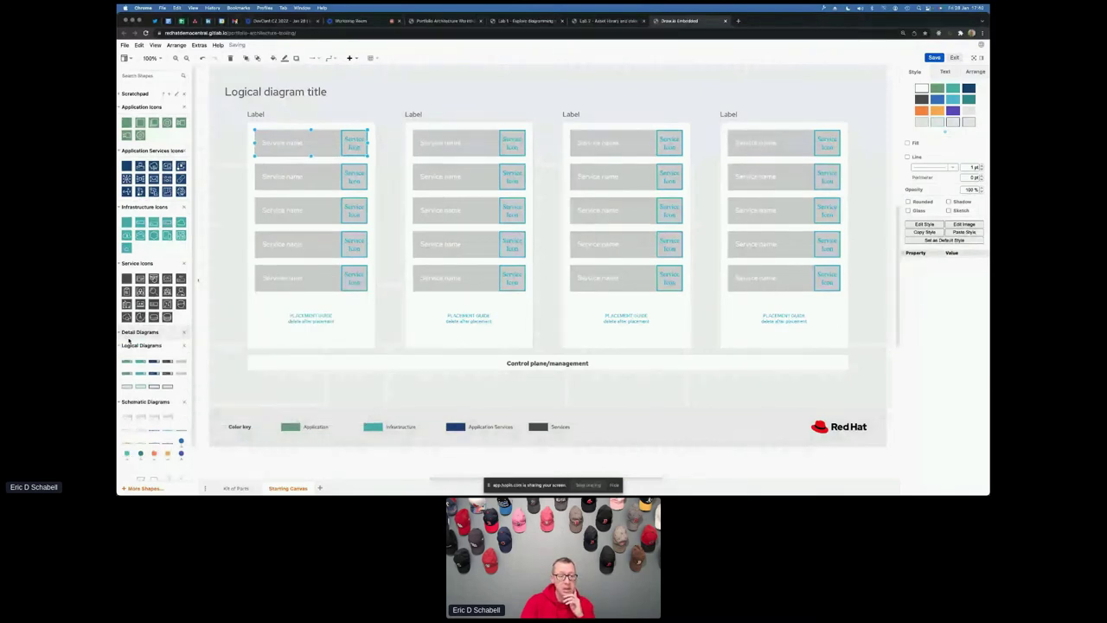
{"action": "mouse_move", "coordinate": [127, 364]}
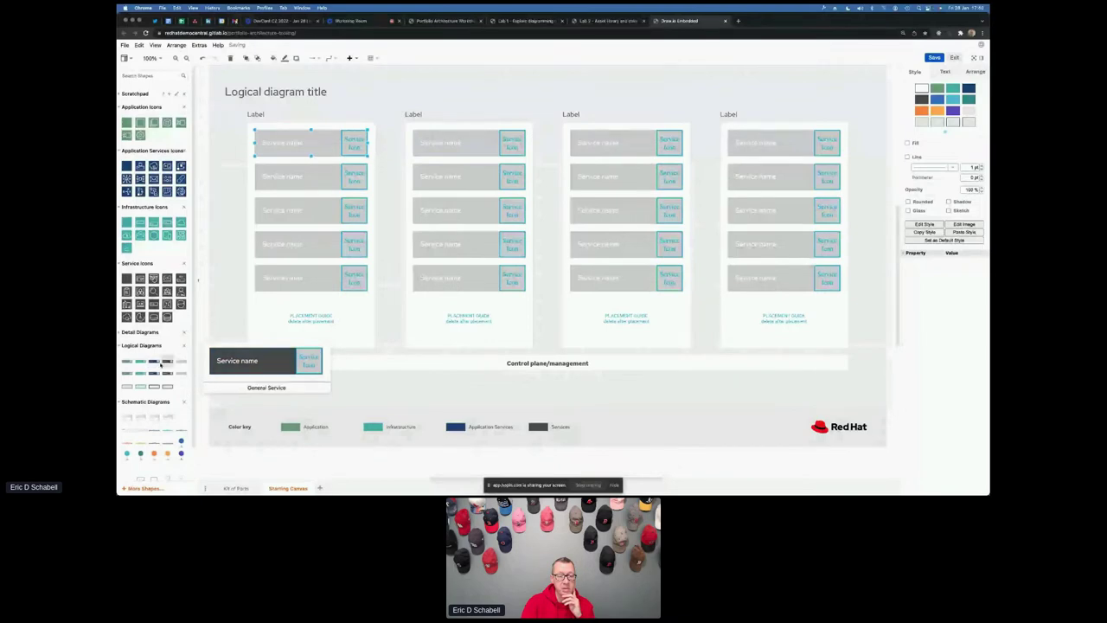
{"action": "mouse_move", "coordinate": [154, 246]}
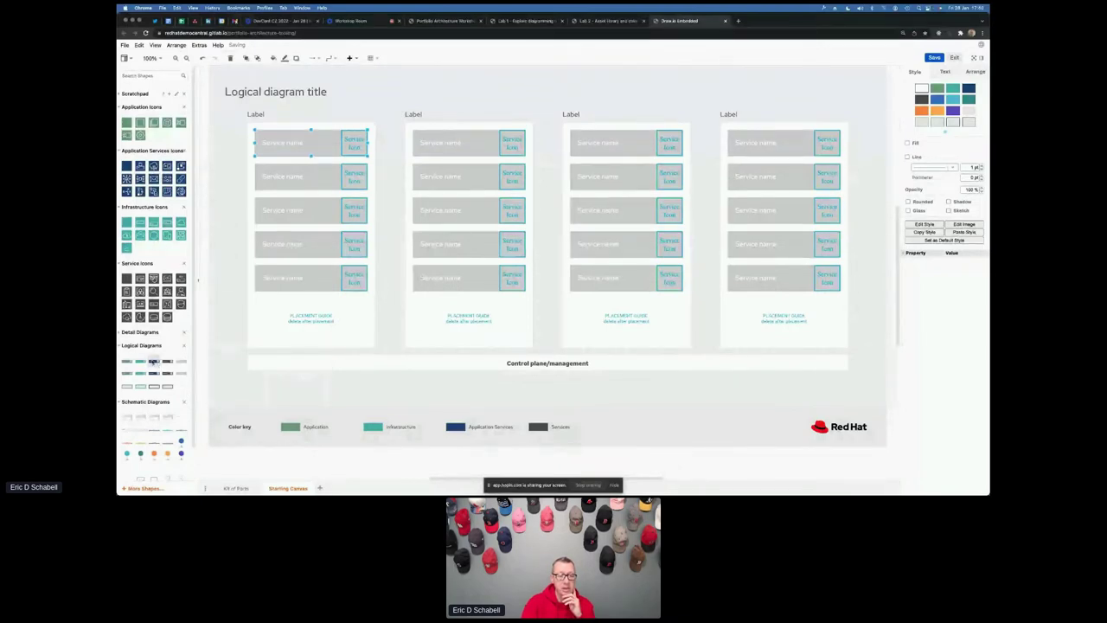
Try placing the dark blue Logical Diagrams service shape over the first column's top placeholder, and undo the placement.
{"action": "left_click_drag", "start_coordinate": [156, 360], "coordinate": [283, 145]}
{"action": "left_click", "coordinate": [227, 176]}
{"action": "left_click", "coordinate": [238, 197]}
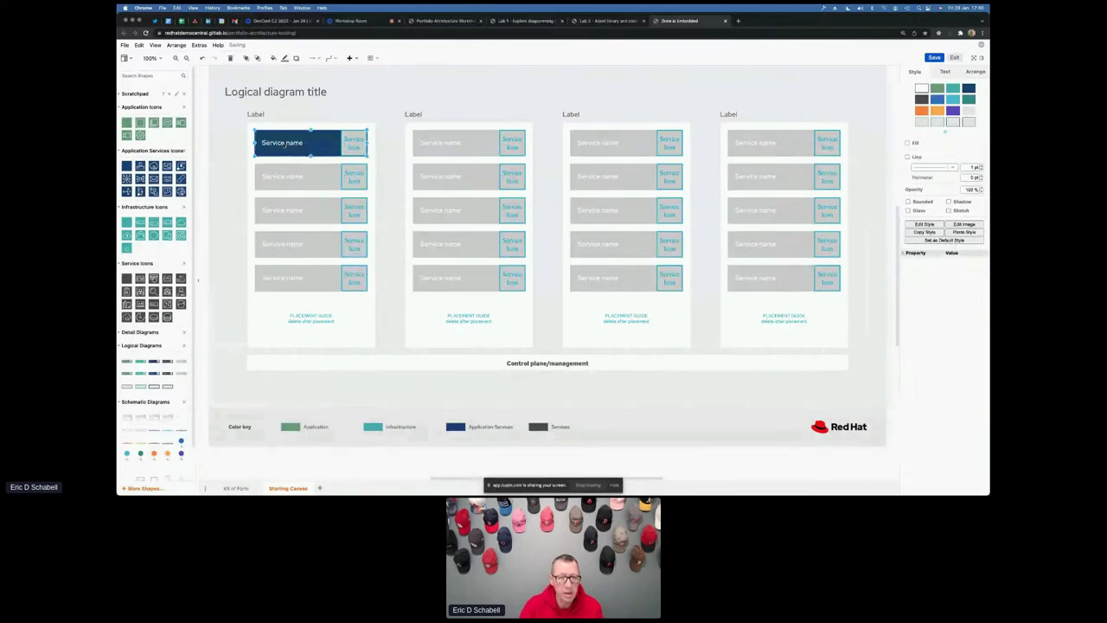
{"action": "key", "text": "super+z"}
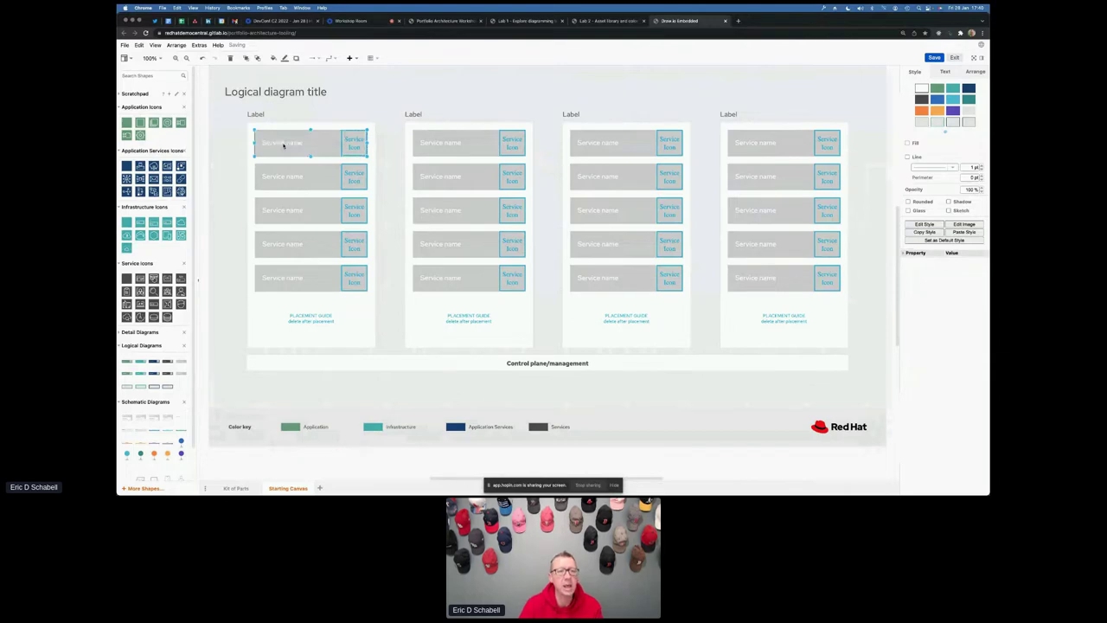
Replace the top placeholder of the first column with the dark blue service shape and shift it slightly down.
{"action": "left_click", "coordinate": [308, 141]}
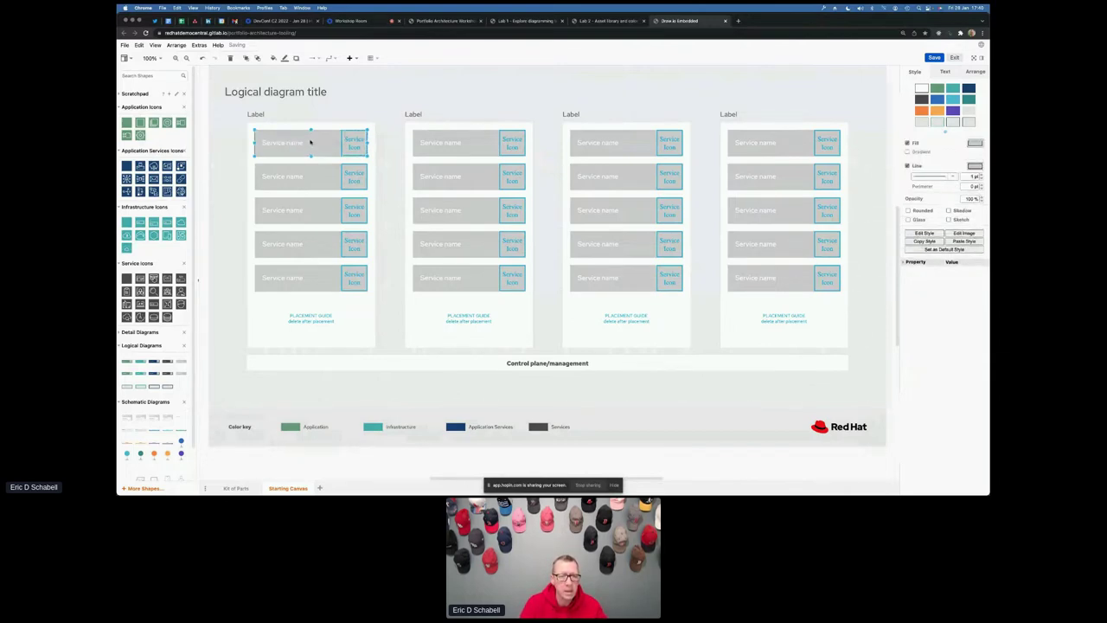
{"action": "left_click", "coordinate": [327, 114]}
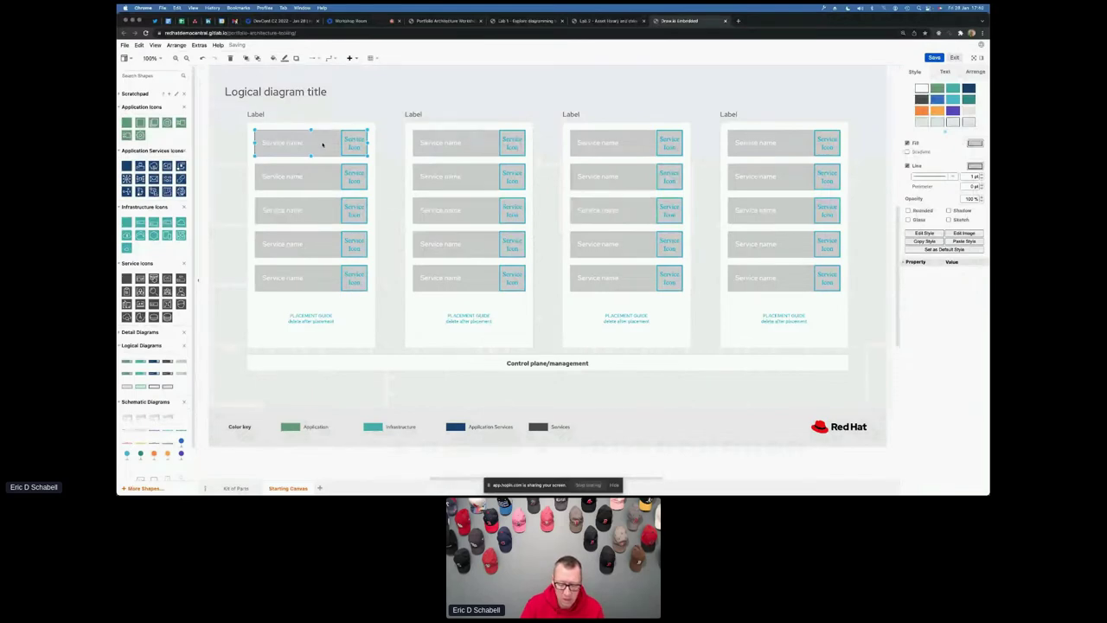
{"action": "key", "text": "Escape"}
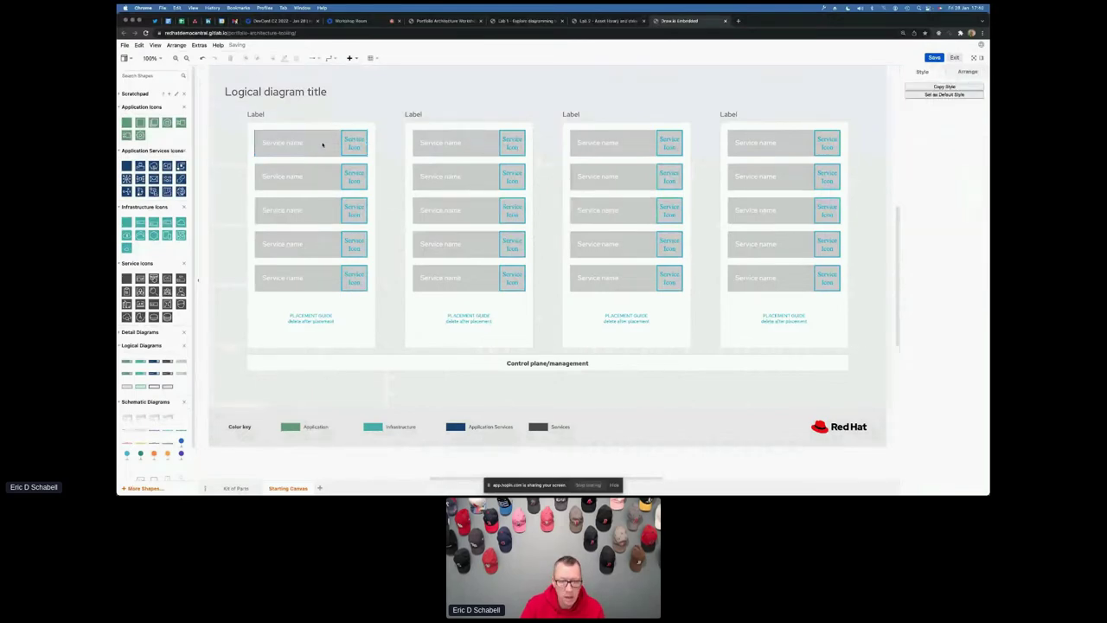
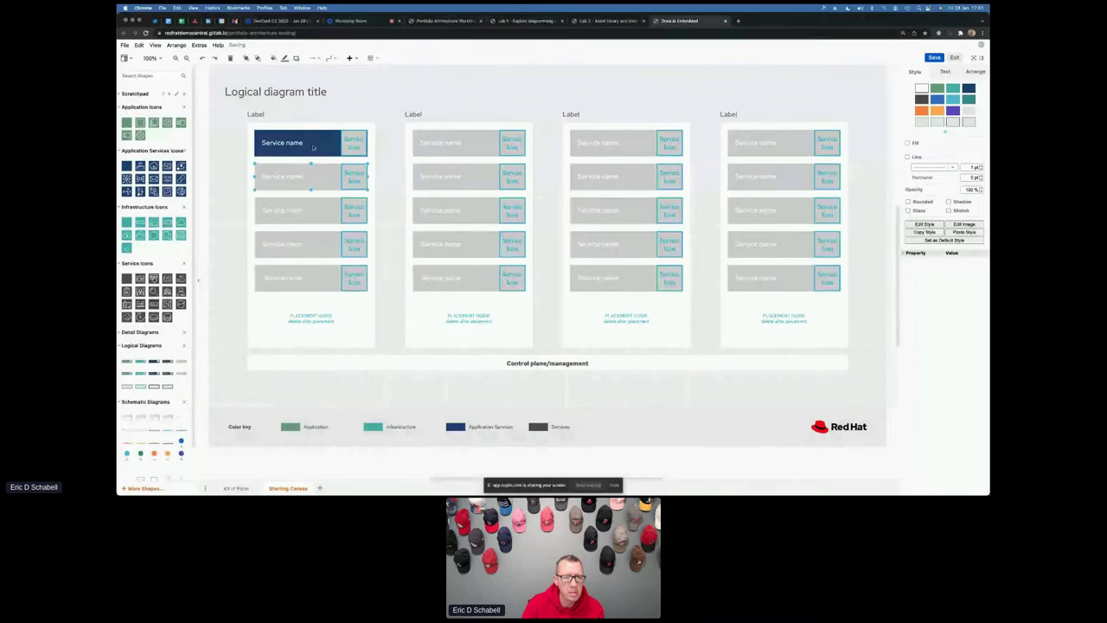
{"action": "mouse_move", "coordinate": [314, 147]}
{"action": "left_mouse_down"}
{"action": "mouse_move", "coordinate": [292, 160]}
{"action": "mouse_move", "coordinate": [314, 148]}
{"action": "left_mouse_up"}
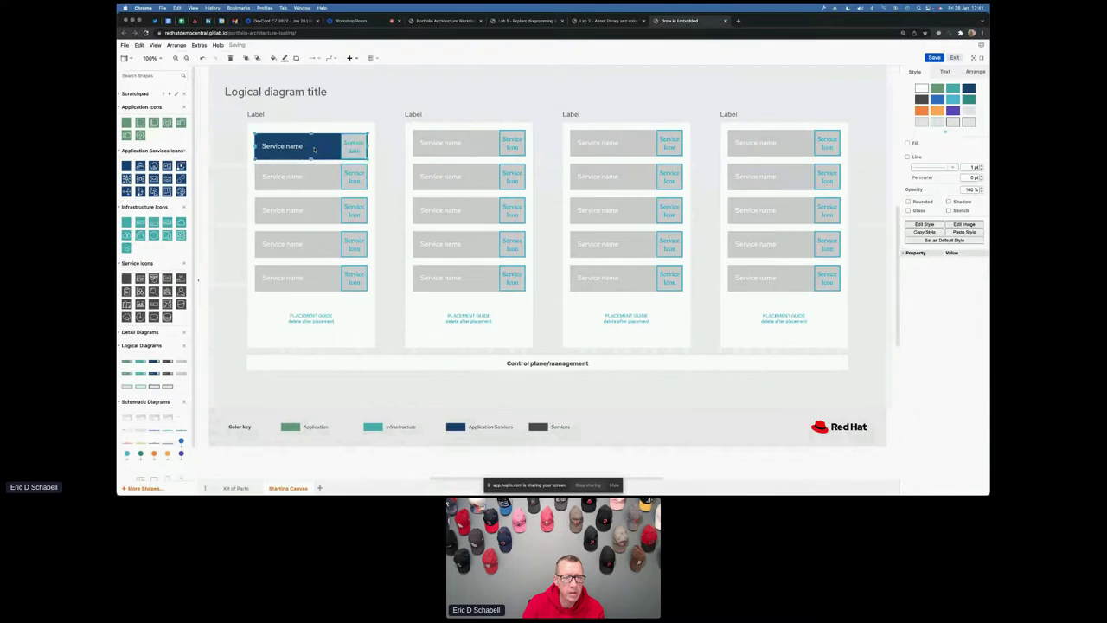
Delete the four remaining grey service placeholders from the first column of the Starting Canvas.
{"action": "left_click", "coordinate": [315, 178]}
{"action": "key", "text": "Delete"}
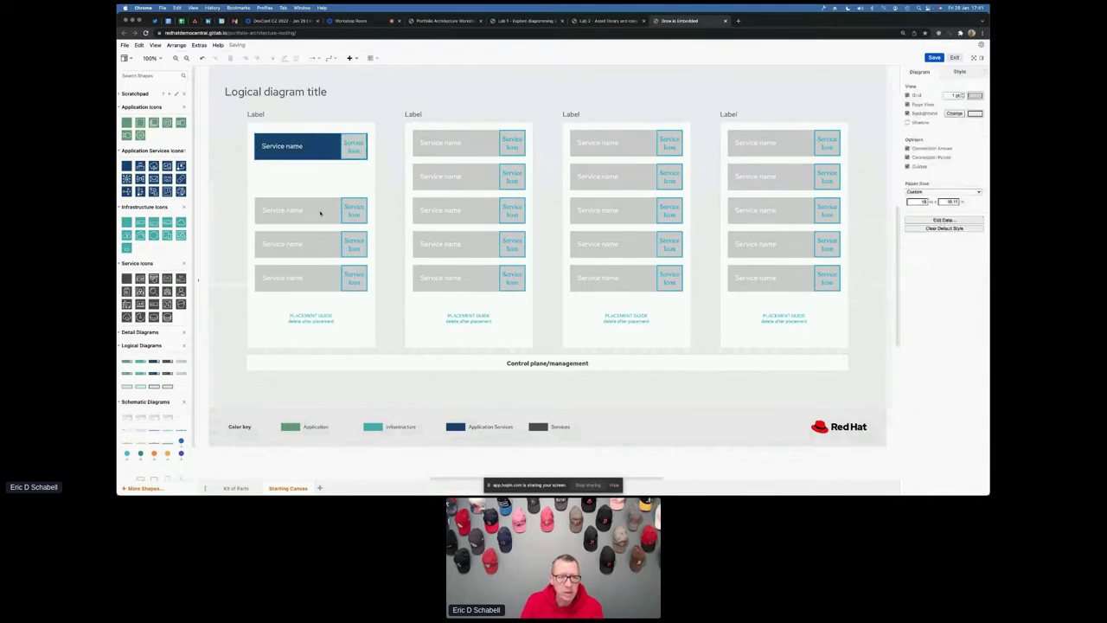
{"action": "left_click", "coordinate": [318, 214]}
{"action": "key", "text": "Delete"}
{"action": "left_click", "coordinate": [318, 243]}
{"action": "key", "text": "Delete"}
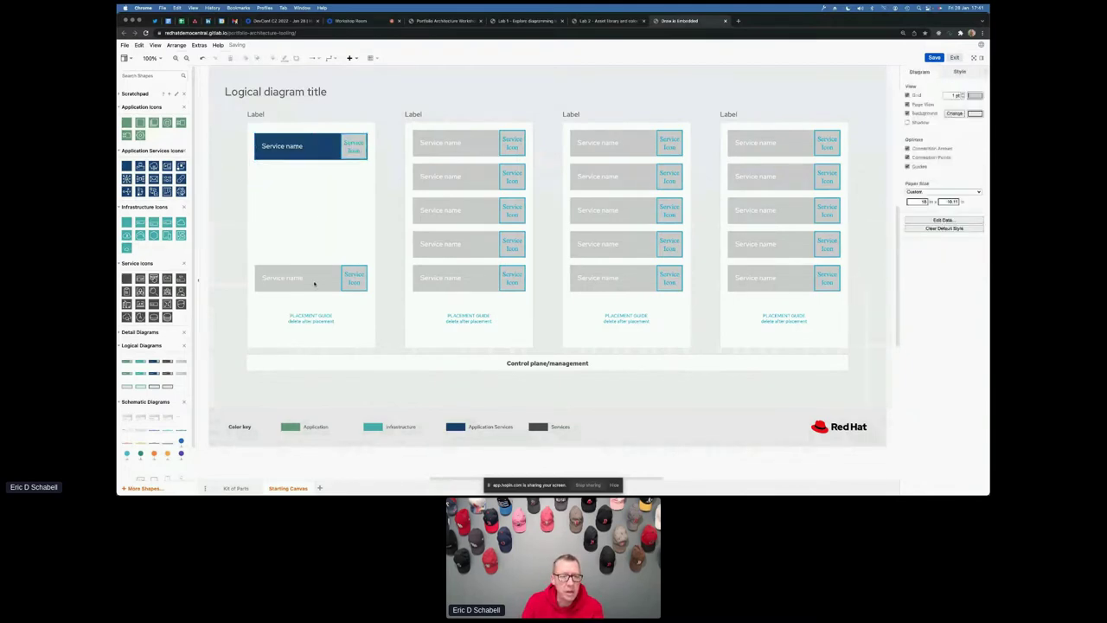
{"action": "left_click", "coordinate": [314, 283]}
{"action": "key", "text": "Delete"}
Add a green Application Service shape and a teal infrastructure service shape below the dark blue service in the first column.
{"action": "mouse_move", "coordinate": [126, 362]}
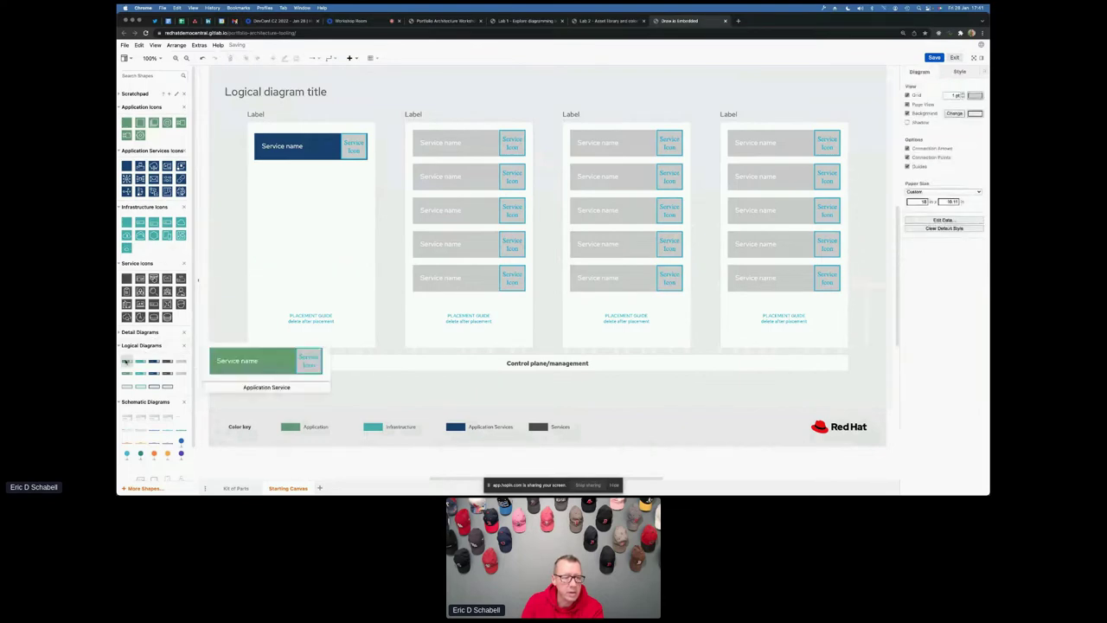
{"action": "left_click_drag", "start_coordinate": [127, 362], "coordinate": [256, 207]}
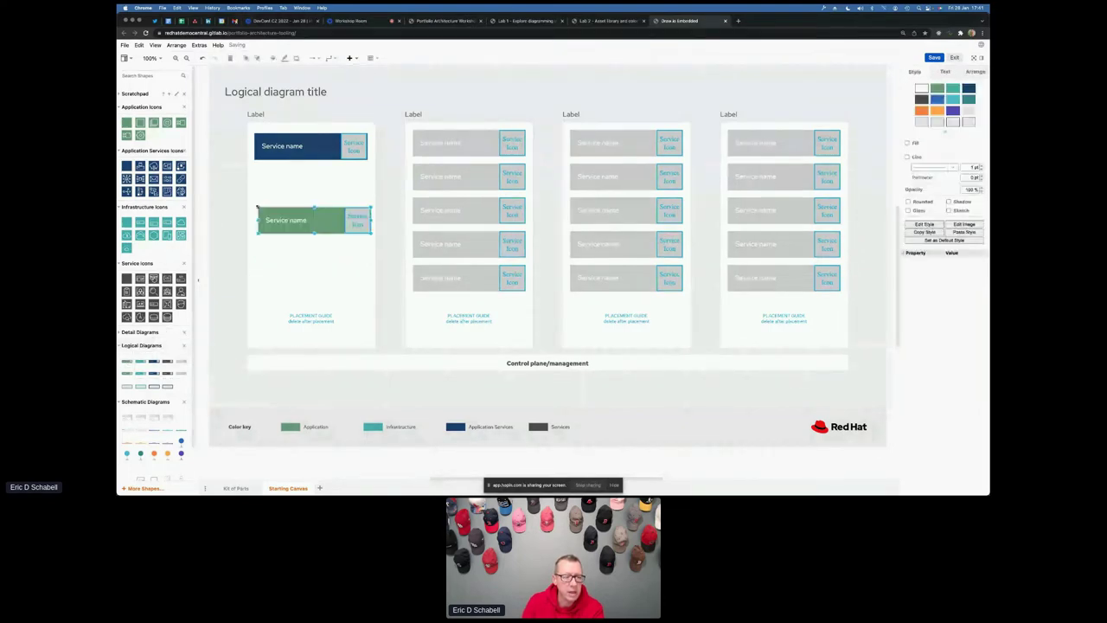
{"action": "left_click_drag", "start_coordinate": [134, 369], "coordinate": [249, 262]}
Place a Developer Services grouping box over the placement guide at the bottom of the first column.
{"action": "left_click", "coordinate": [292, 318]}
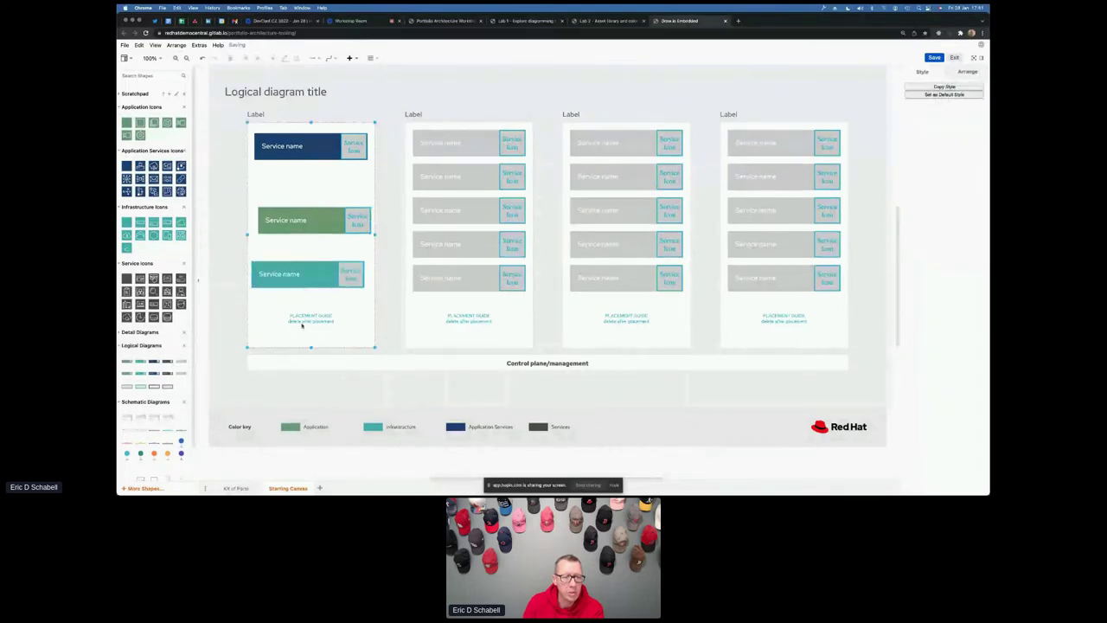
{"action": "mouse_move", "coordinate": [152, 386]}
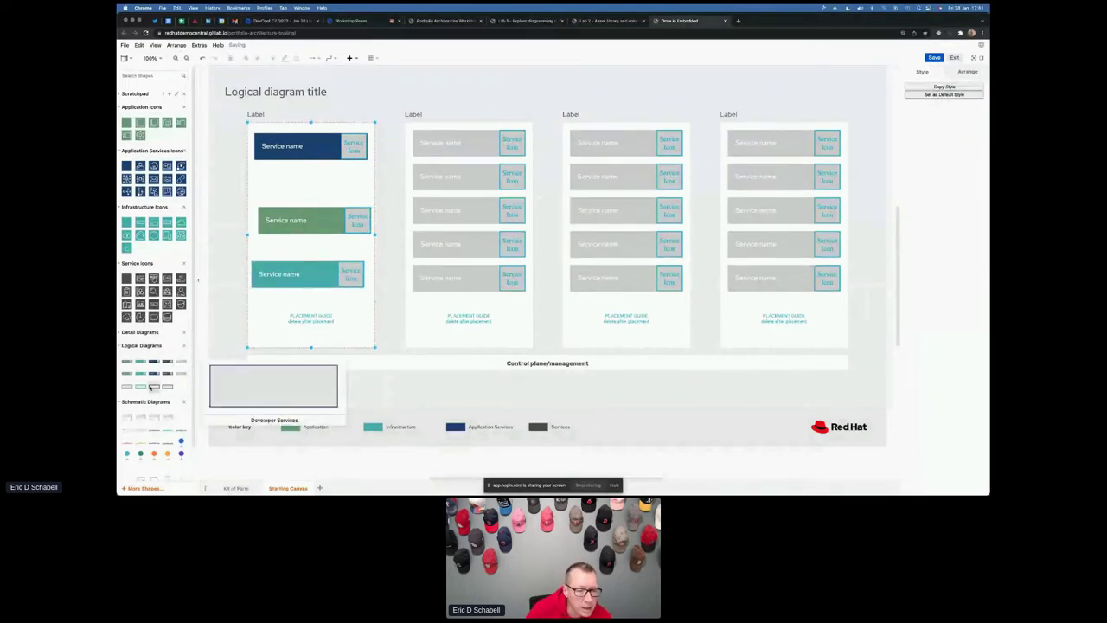
{"action": "left_click_drag", "start_coordinate": [151, 387], "coordinate": [247, 308]}
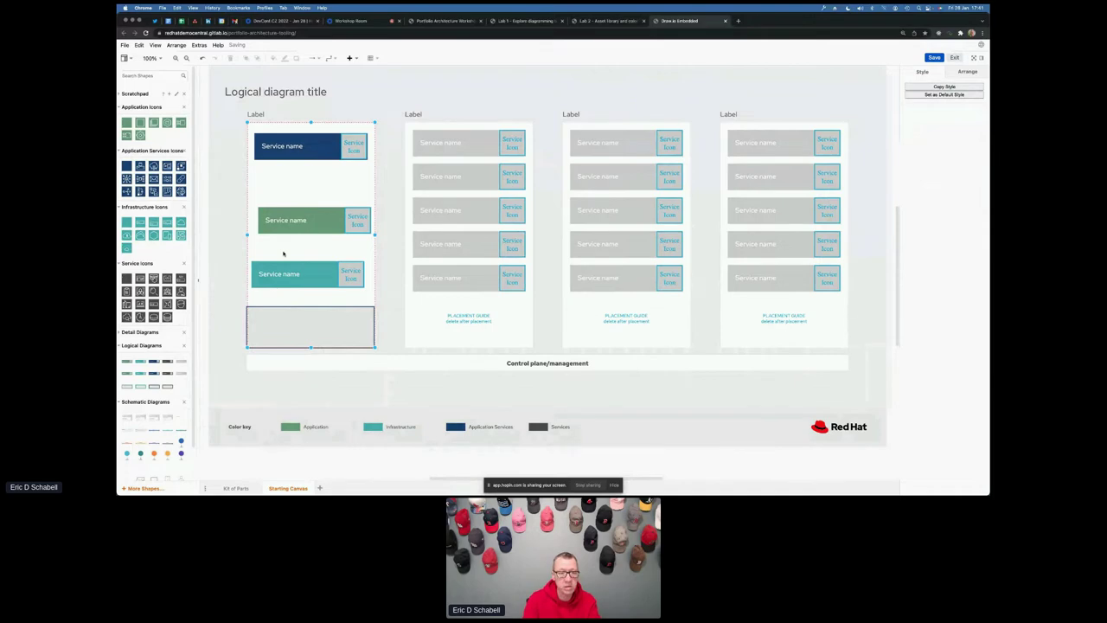
Delete the white background panel of the first column and stretch the grouping box up to the column's full height.
{"action": "left_click", "coordinate": [283, 253]}
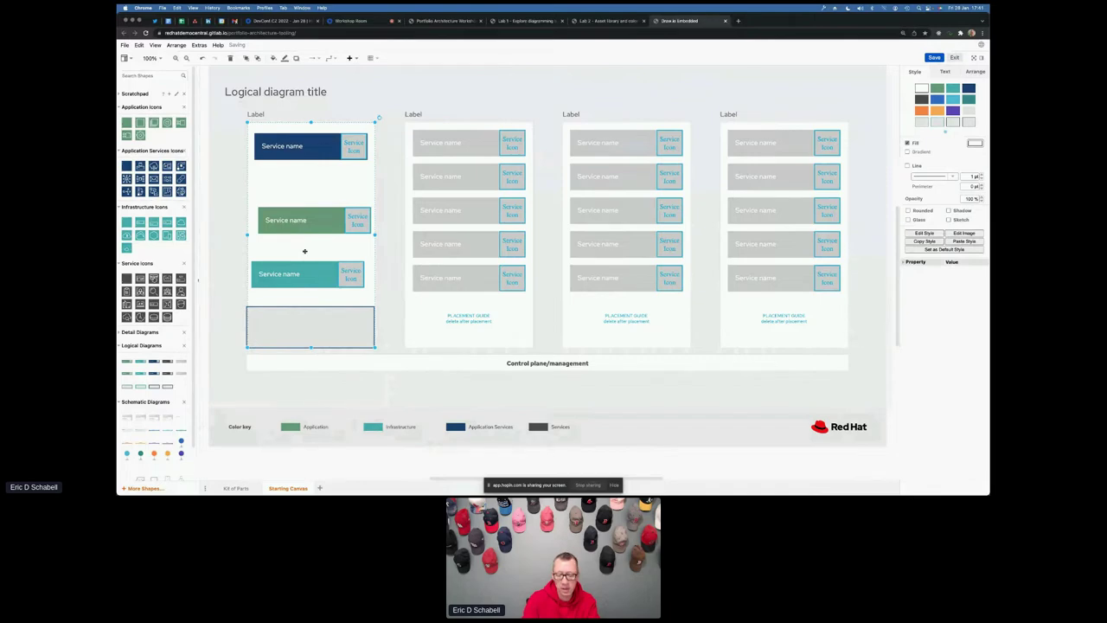
{"action": "left_click", "coordinate": [308, 292]}
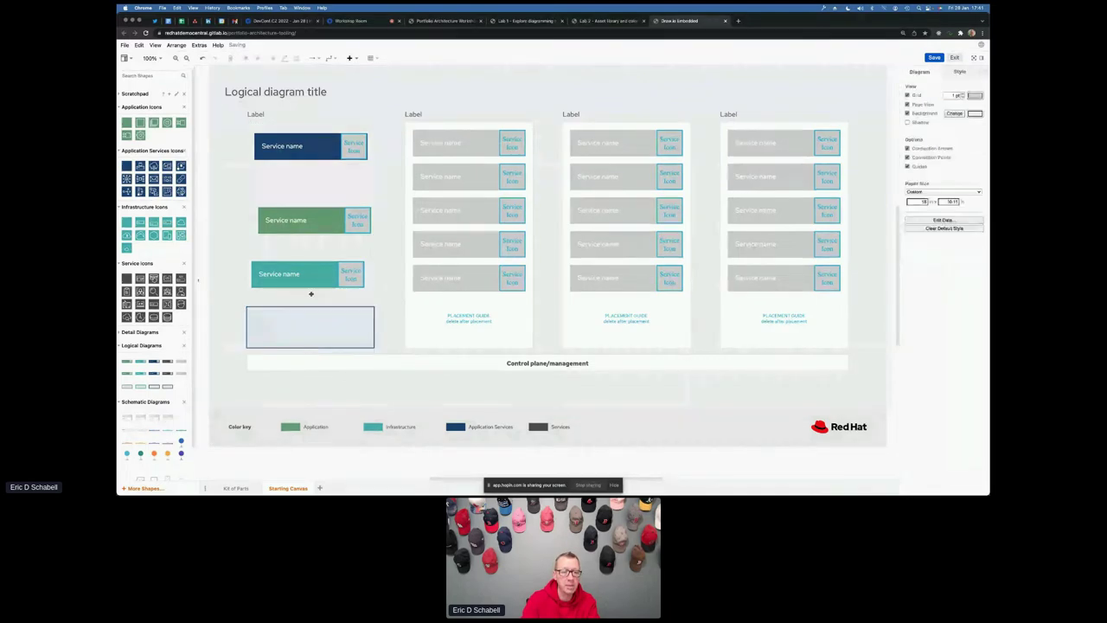
{"action": "left_click", "coordinate": [308, 317]}
{"action": "left_click_drag", "start_coordinate": [310, 306], "coordinate": [316, 122]}
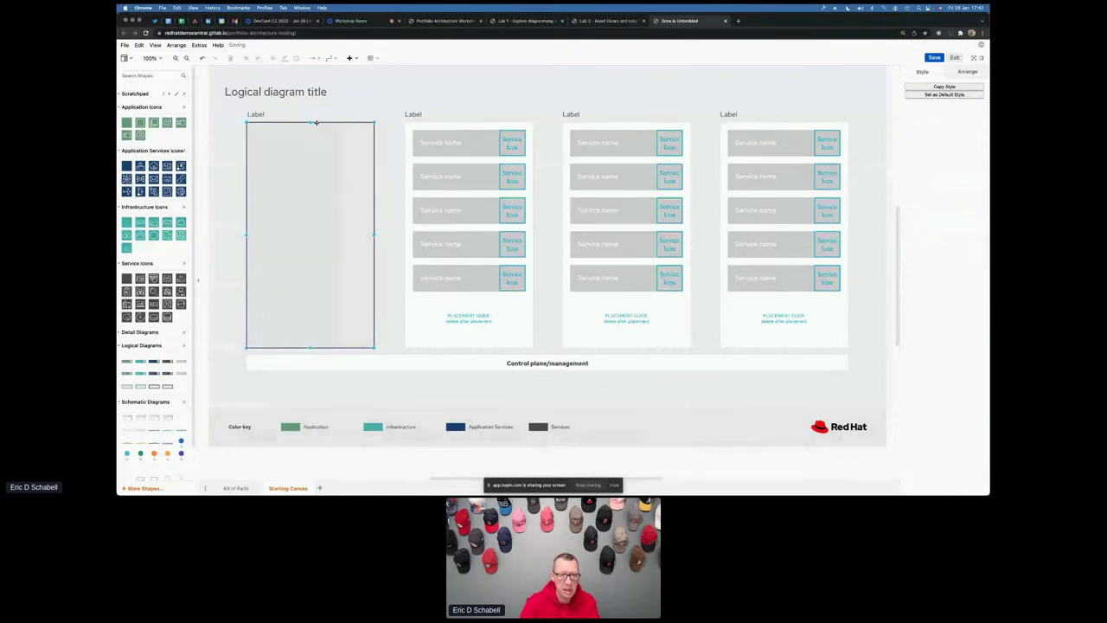
{"action": "right_click", "coordinate": [333, 145]}
{"action": "left_click", "coordinate": [335, 148]}
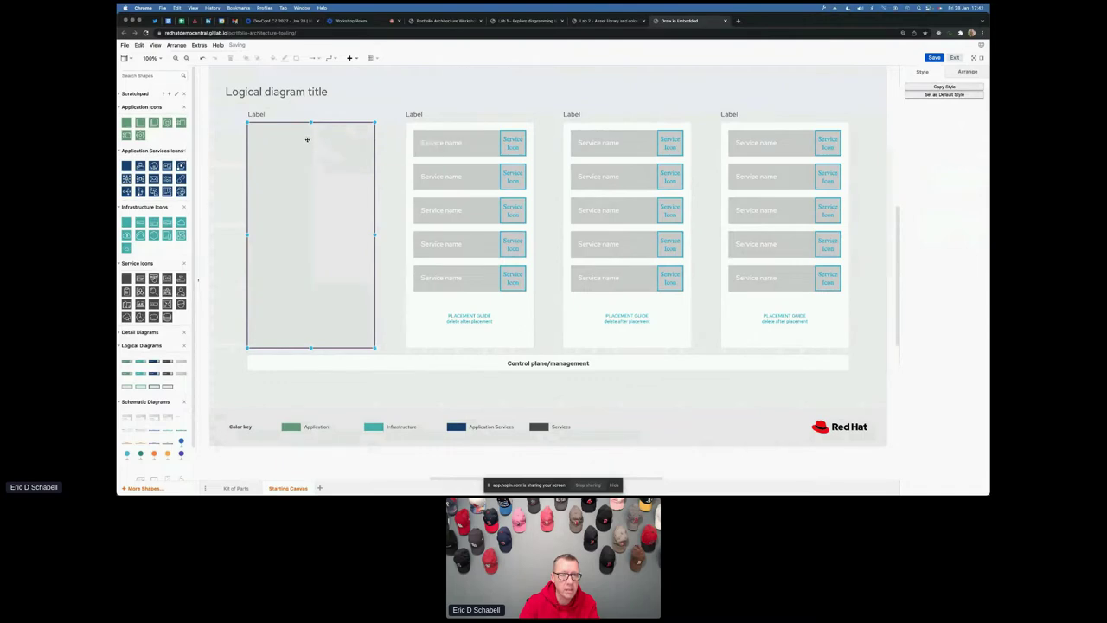
{"action": "right_click", "coordinate": [308, 135]}
{"action": "left_click", "coordinate": [297, 131]}
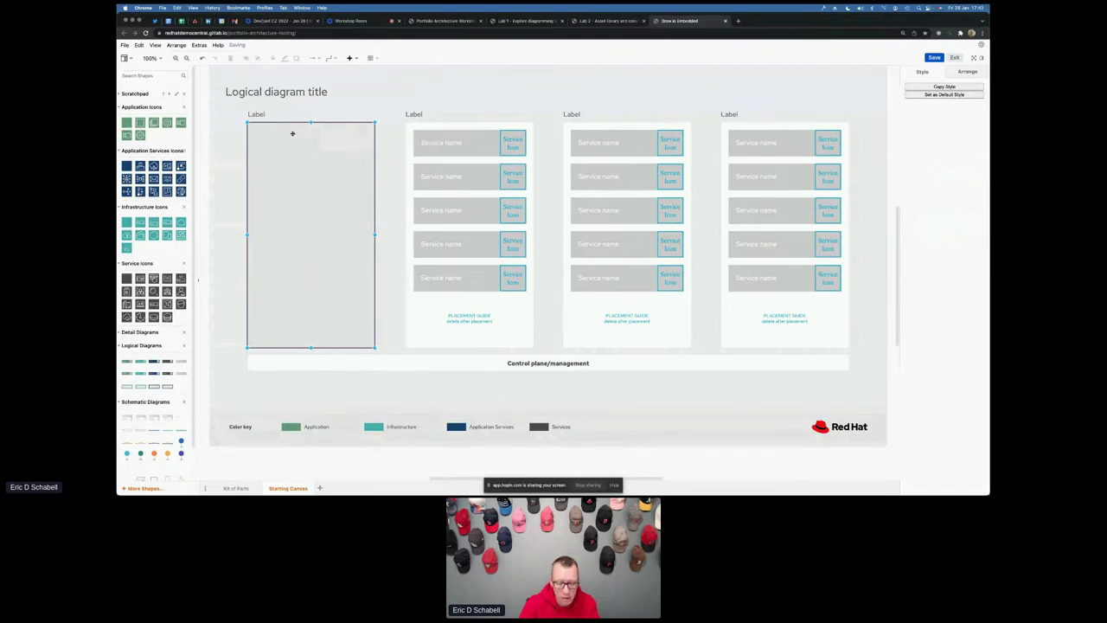
{"action": "left_click", "coordinate": [292, 133]}
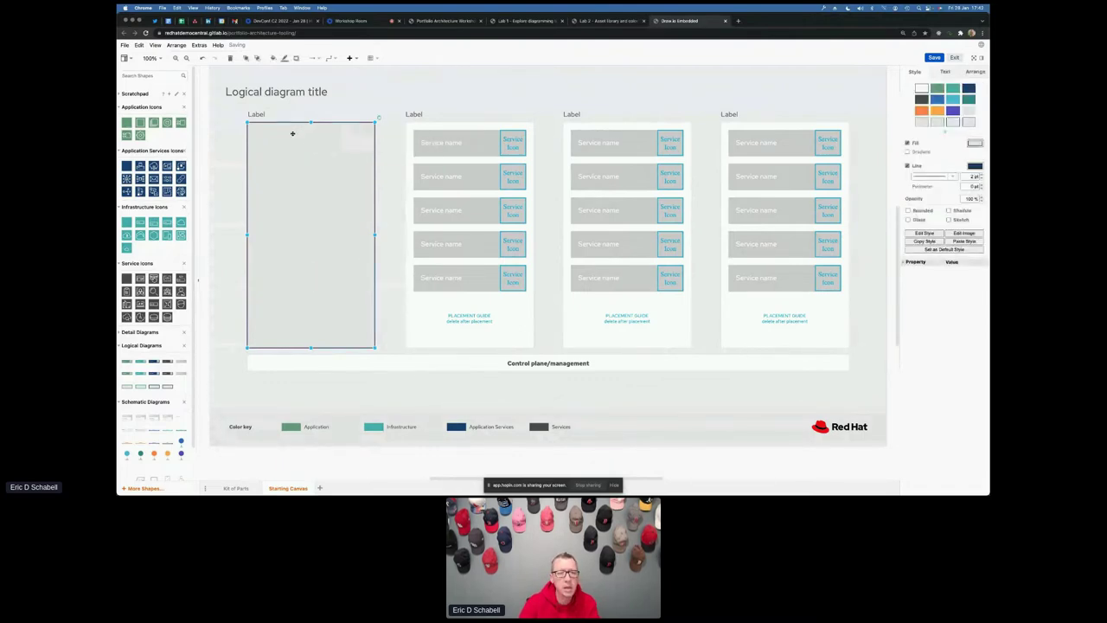
{"action": "key", "text": "Escape"}
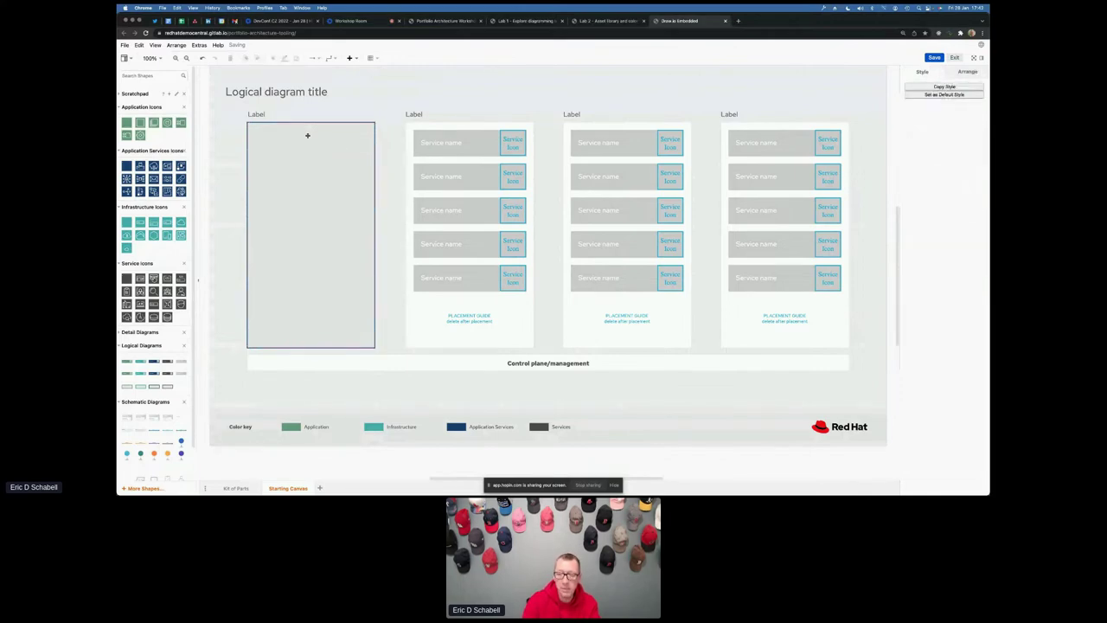
{"action": "left_click", "coordinate": [307, 135]}
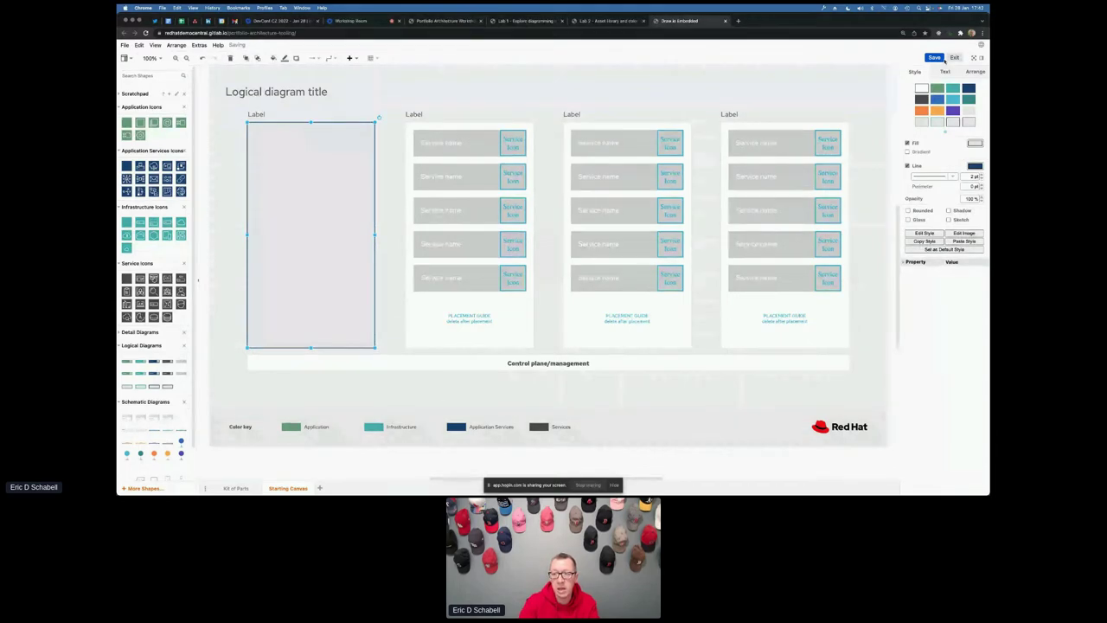
{"action": "left_click", "coordinate": [958, 72]}
{"action": "left_click", "coordinate": [974, 72]}
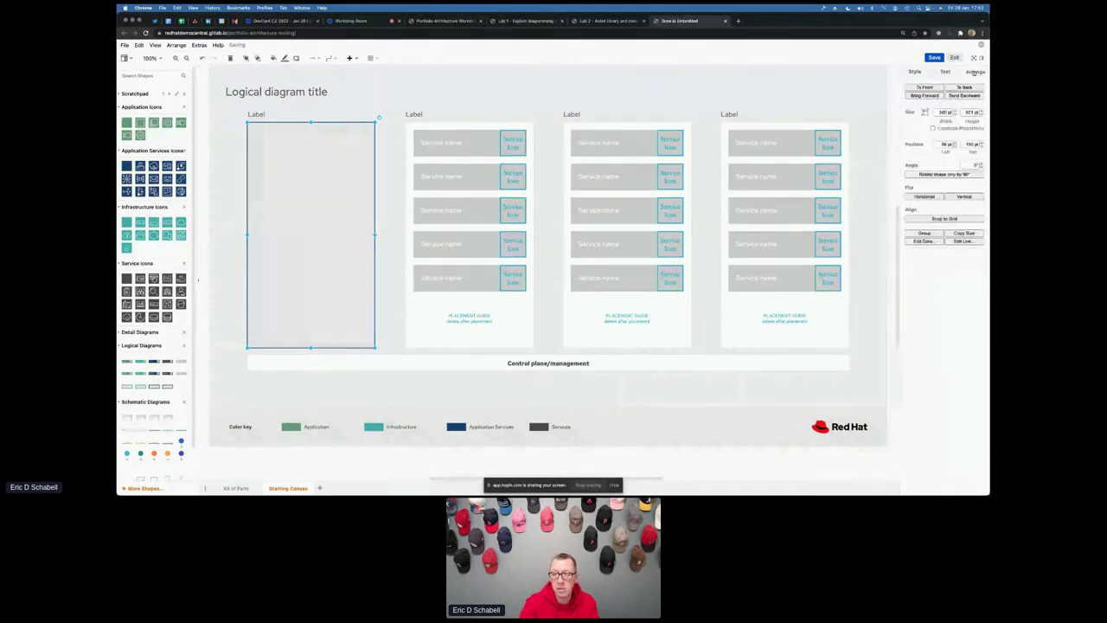
{"action": "left_click", "coordinate": [915, 72]}
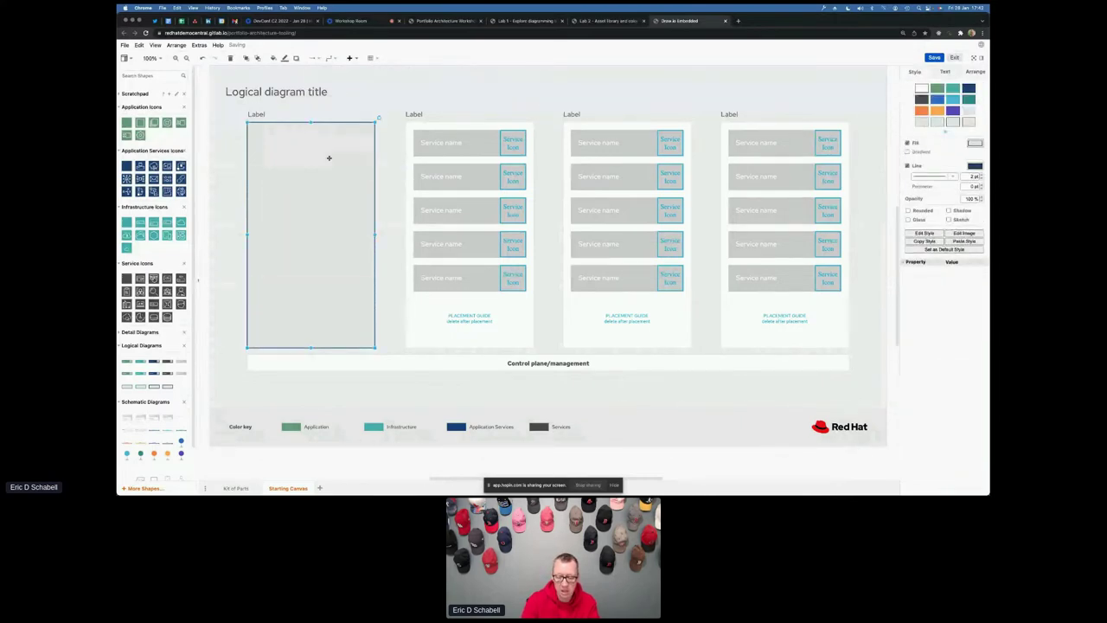
{"action": "key", "text": "Escape"}
Send the first column's grouping box behind the three service shapes.
{"action": "left_click", "coordinate": [329, 157]}
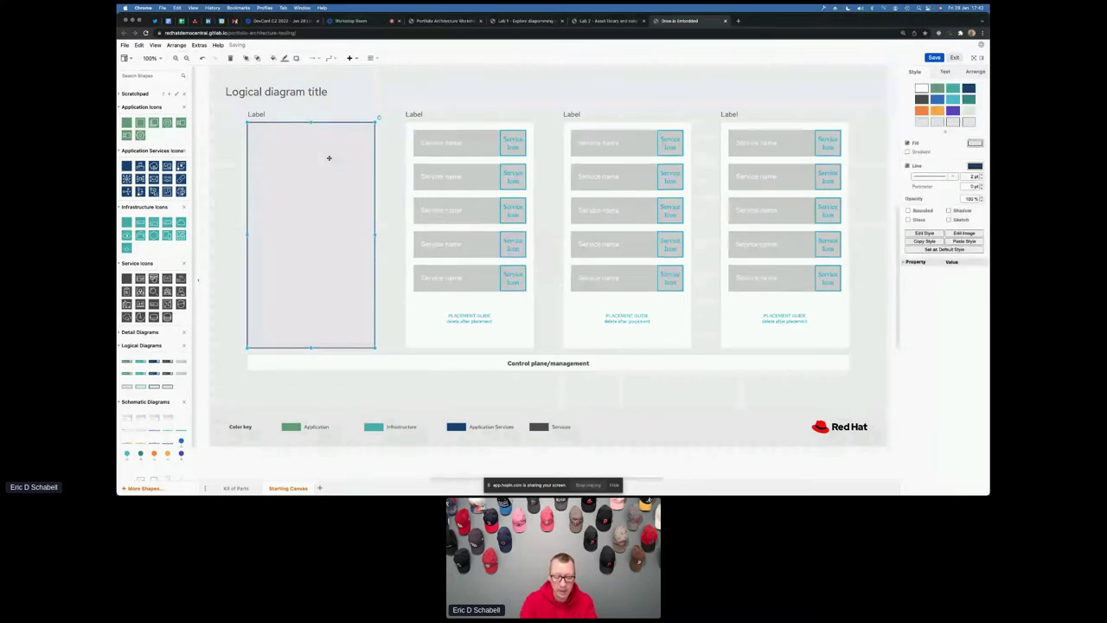
{"action": "right_click", "coordinate": [330, 160]}
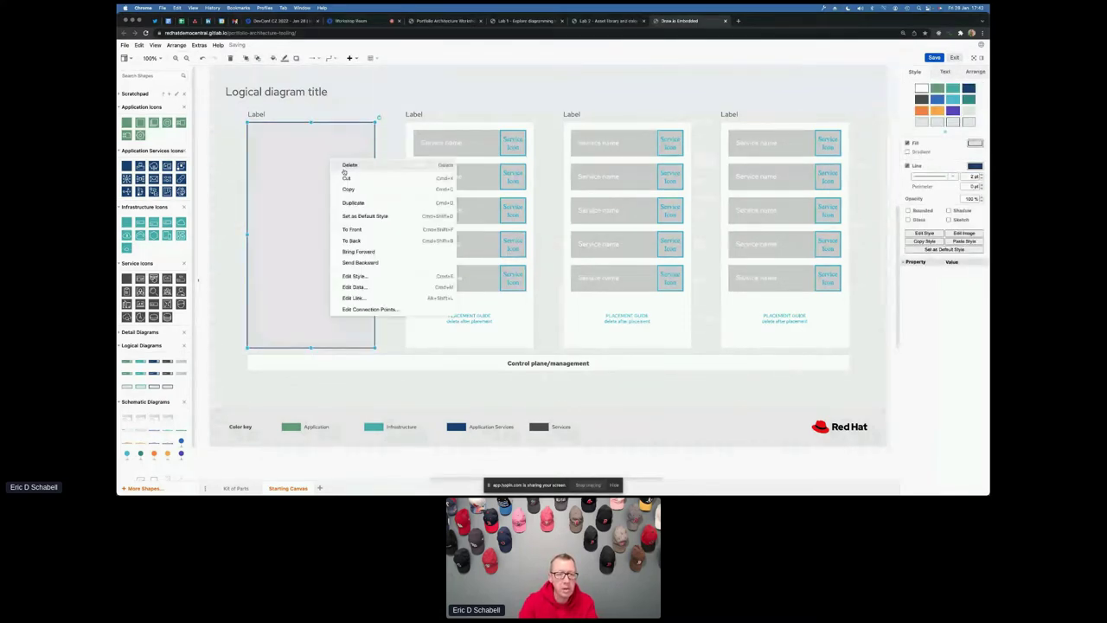
{"action": "left_click", "coordinate": [353, 202]}
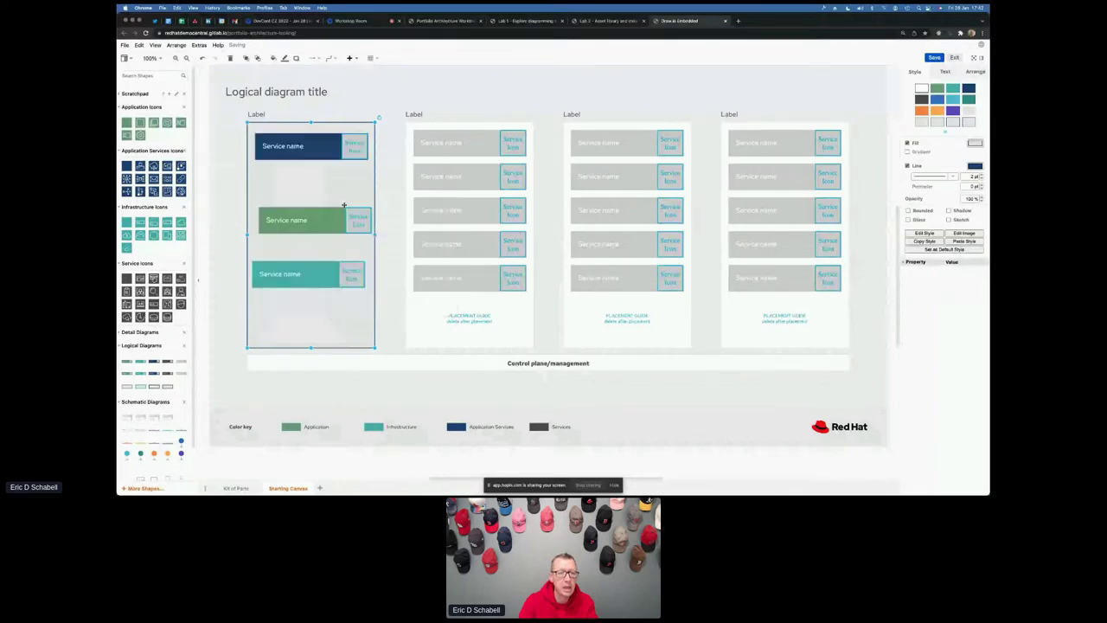
{"action": "left_click", "coordinate": [222, 168]}
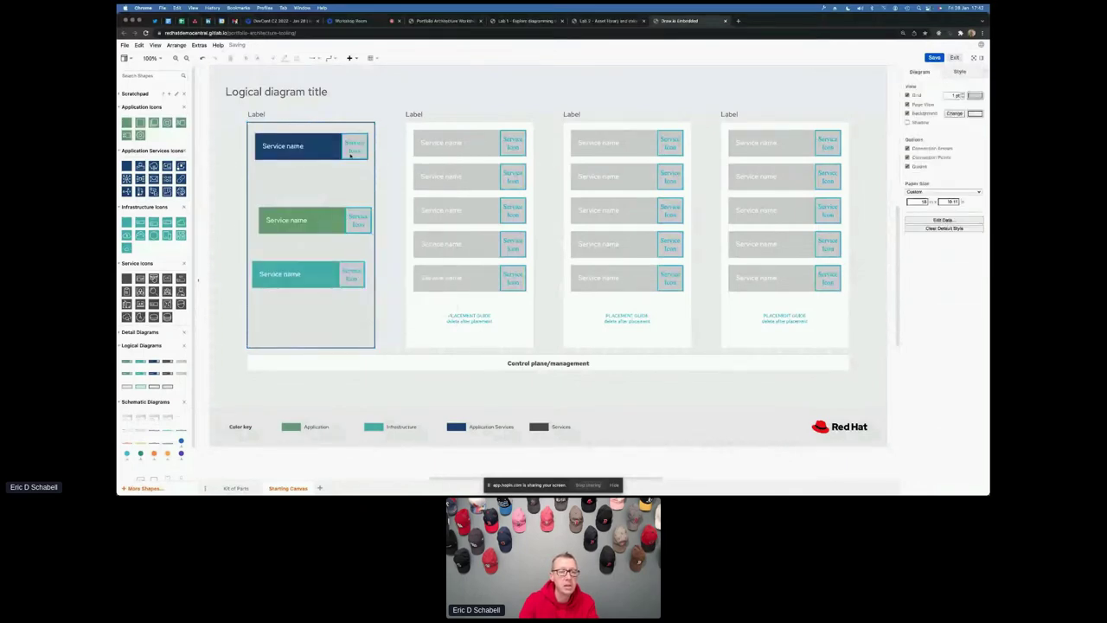
Rename the label above the first column to "Dev Tooling".
{"action": "double_click", "coordinate": [257, 115]}
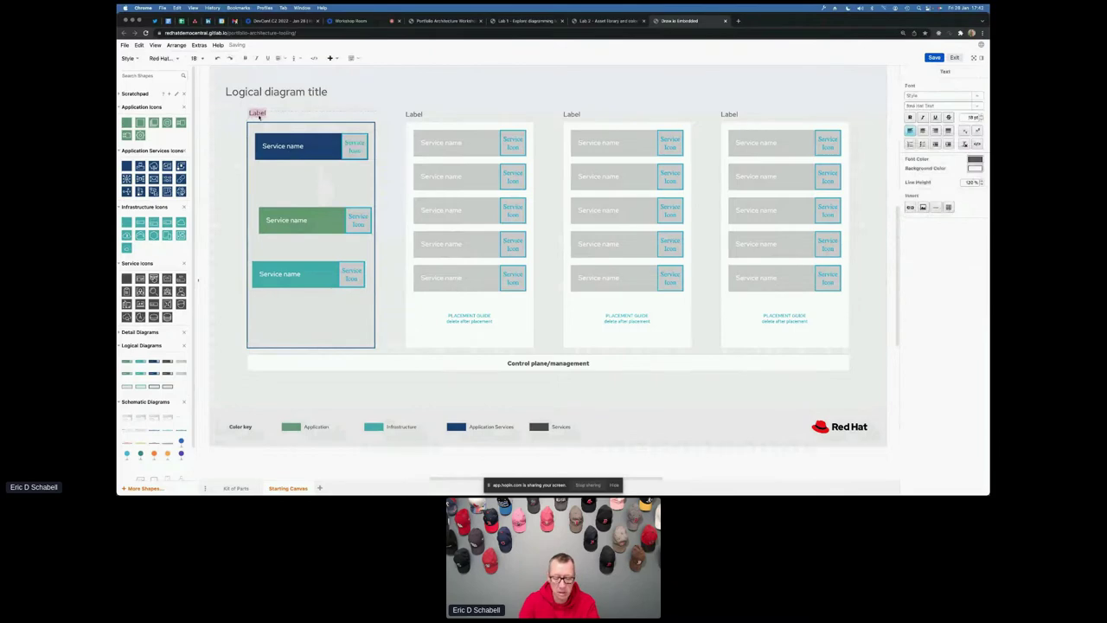
{"action": "type", "text": "Dev Toolkit"}
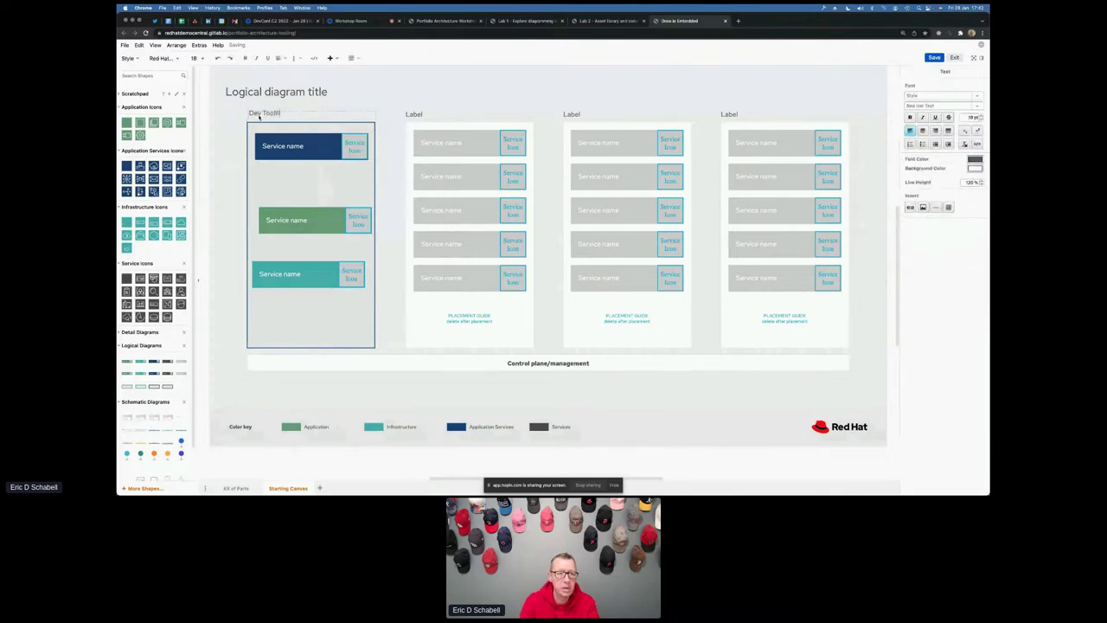
{"action": "type", "text": "g"}
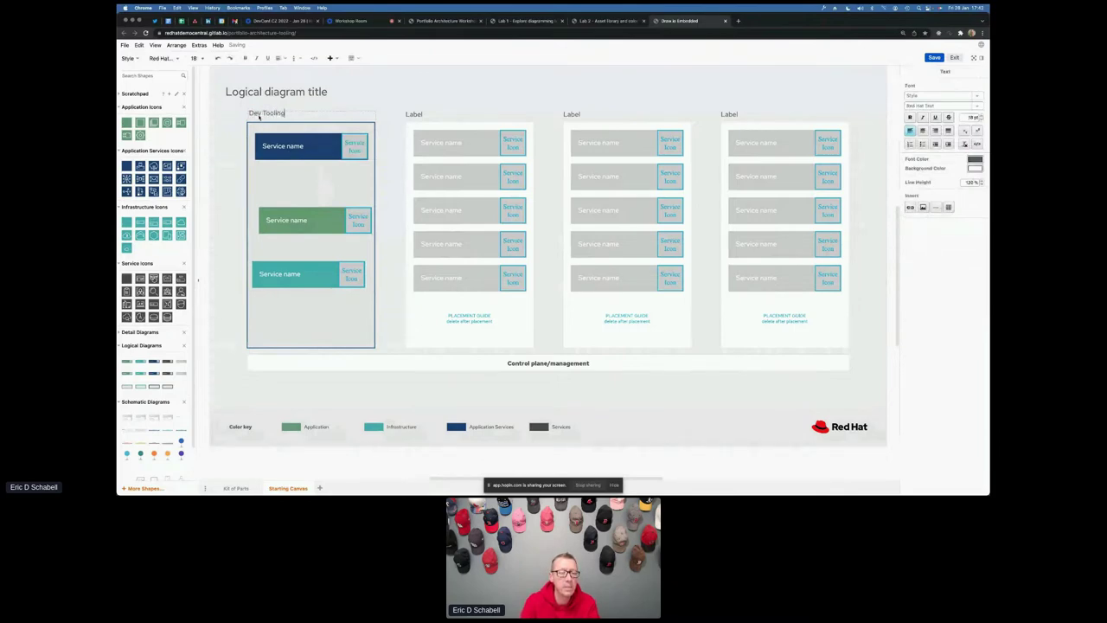
Distribute the dark blue, green and teal services vertically with even spacing in the Dev Tooling column.
{"action": "left_click", "coordinate": [316, 153]}
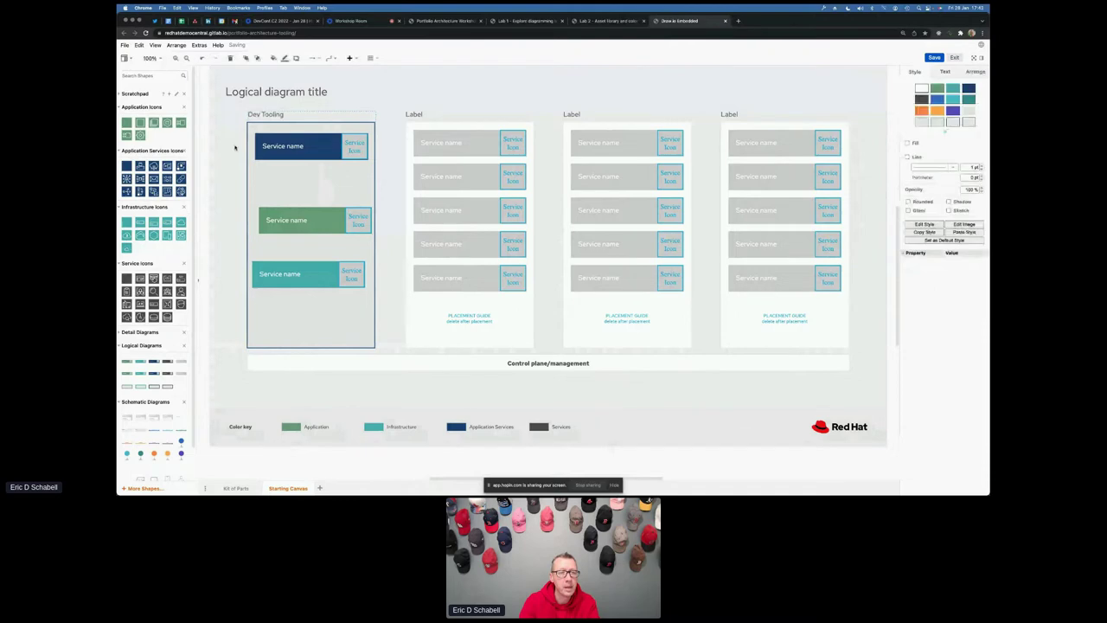
{"action": "left_click", "coordinate": [315, 227], "text": "shift"}
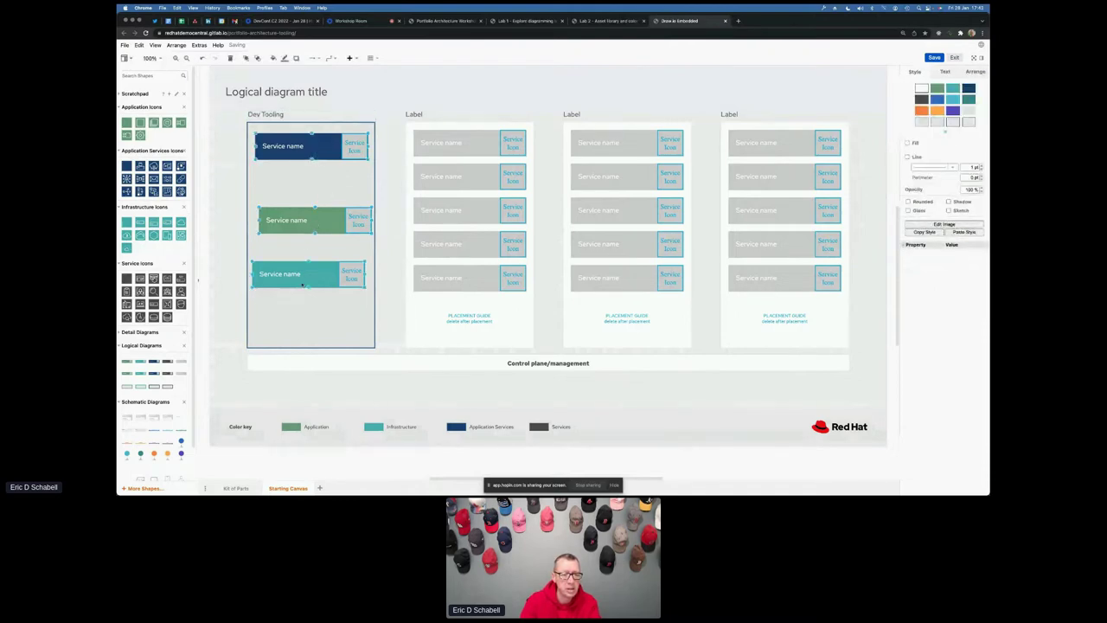
{"action": "left_click", "coordinate": [175, 45]}
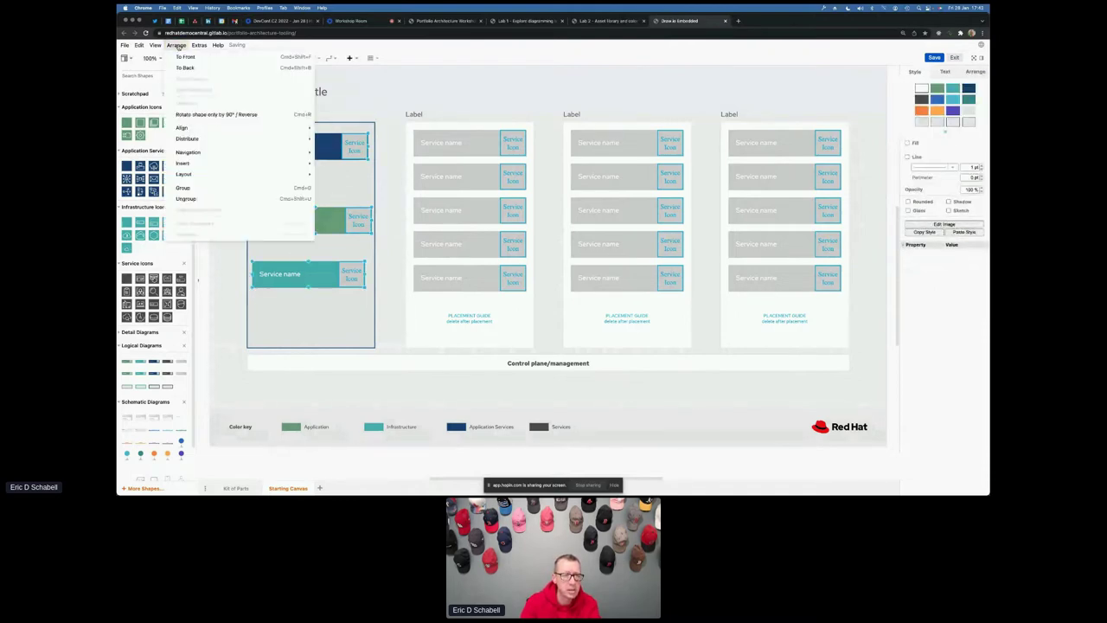
{"action": "mouse_move", "coordinate": [202, 139]}
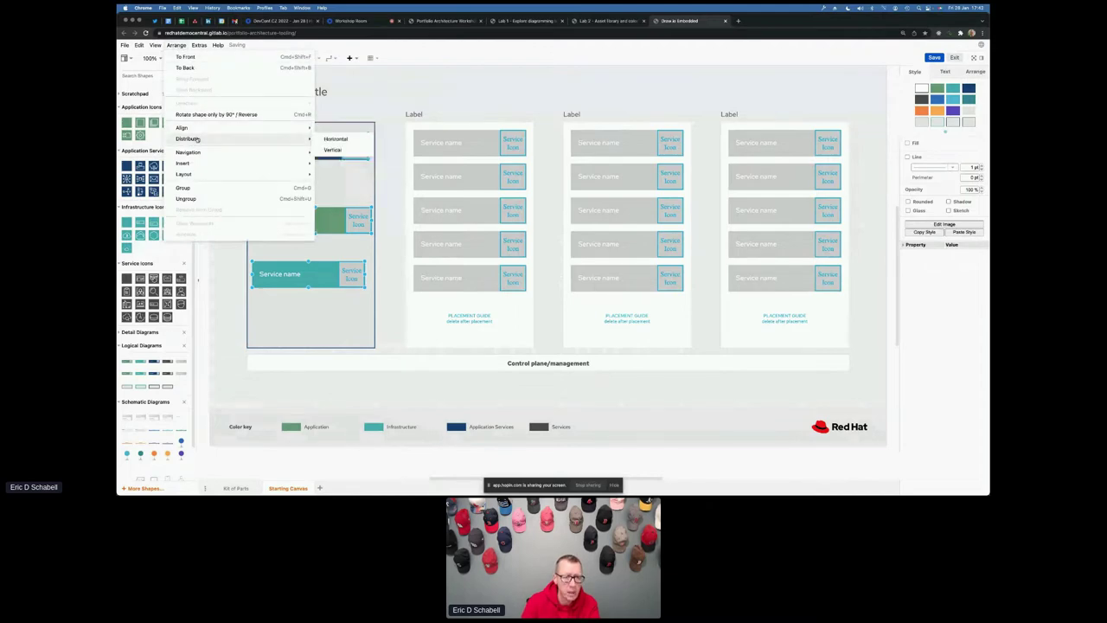
{"action": "left_click", "coordinate": [333, 150]}
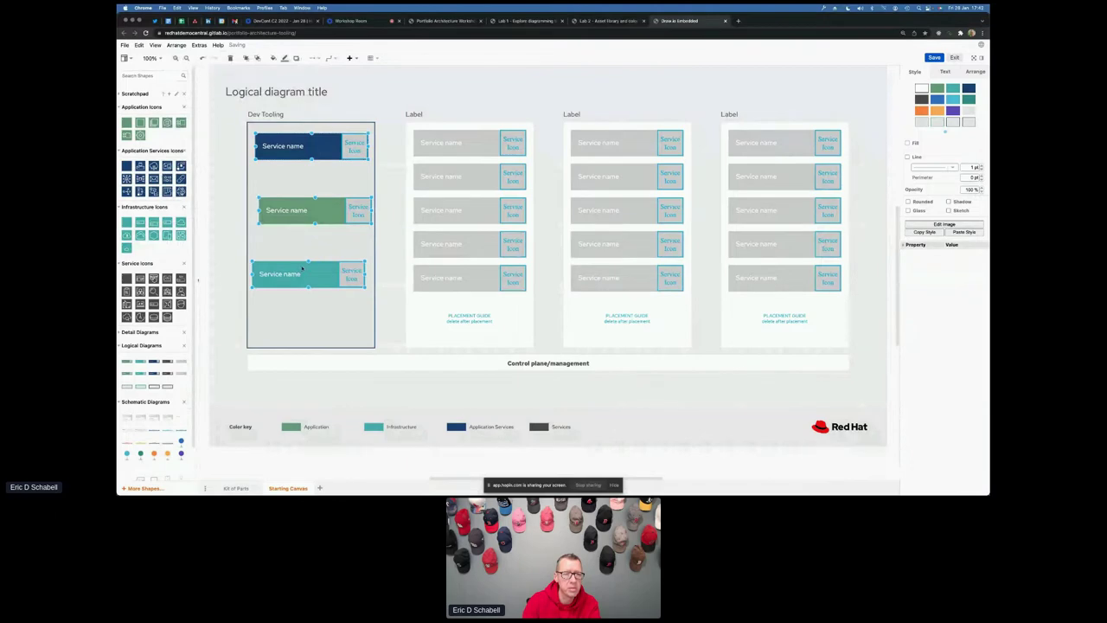
Left-align the three service shapes in the Dev Tooling column.
{"action": "left_click", "coordinate": [176, 45]}
{"action": "mouse_move", "coordinate": [279, 132]}
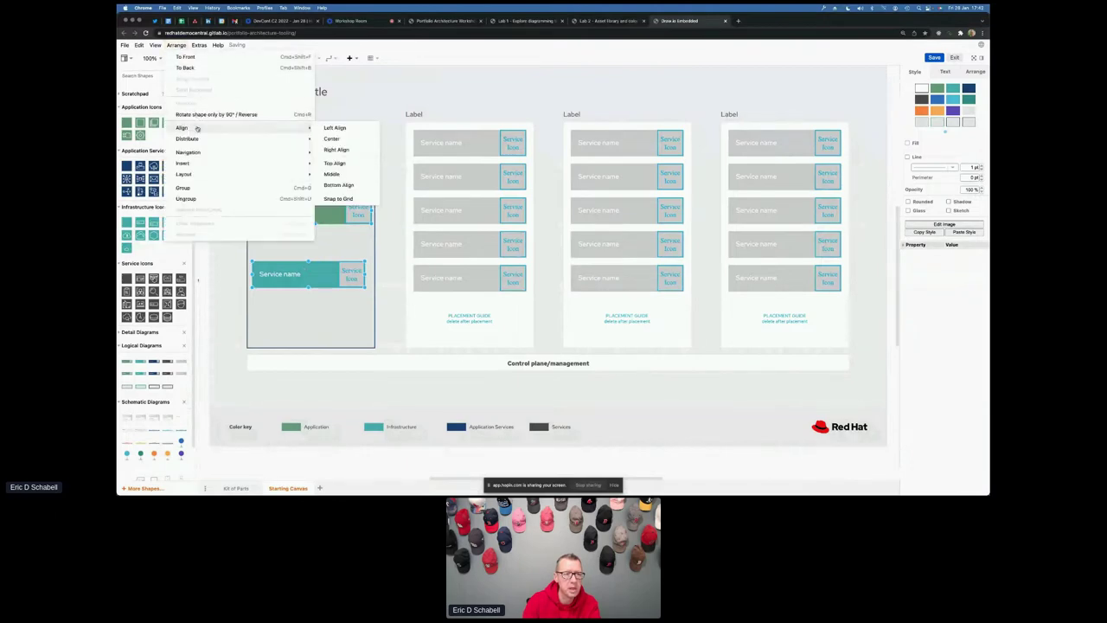
{"action": "left_click", "coordinate": [341, 128]}
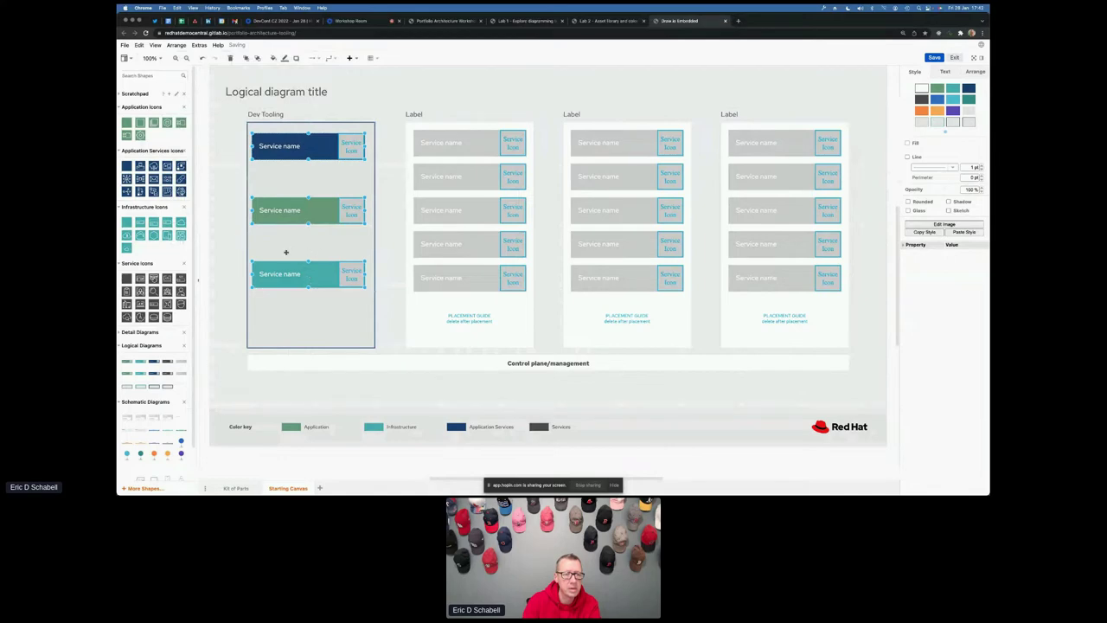
{"action": "left_click", "coordinate": [239, 264]}
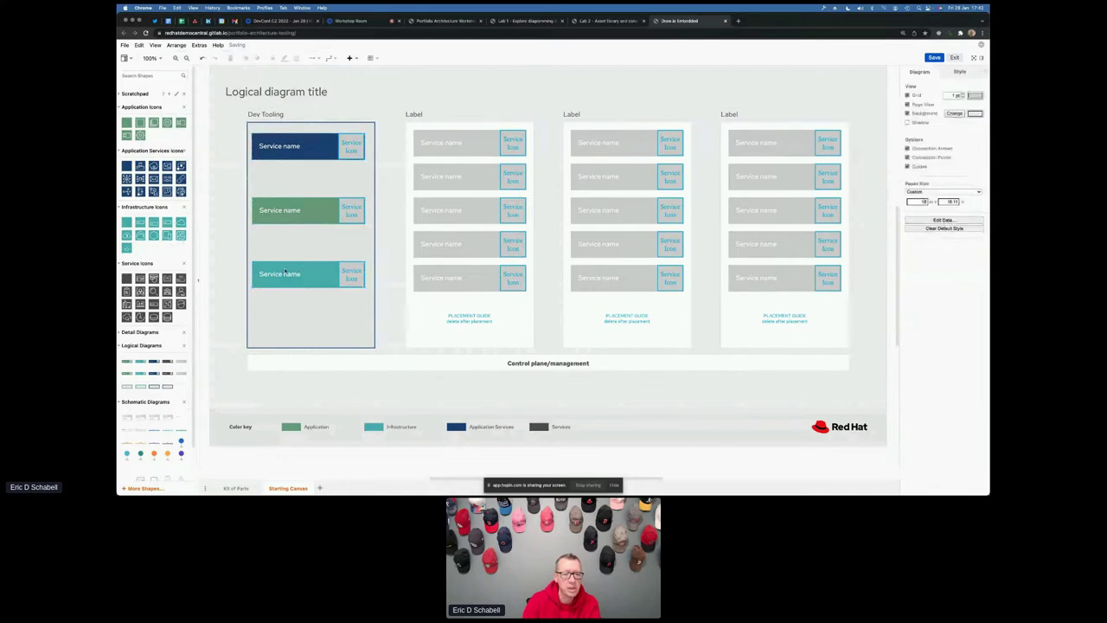
Replace the lowest grey placeholder of the second column with the green service and that of the third column with the dark blue service.
{"action": "left_click", "coordinate": [435, 277]}
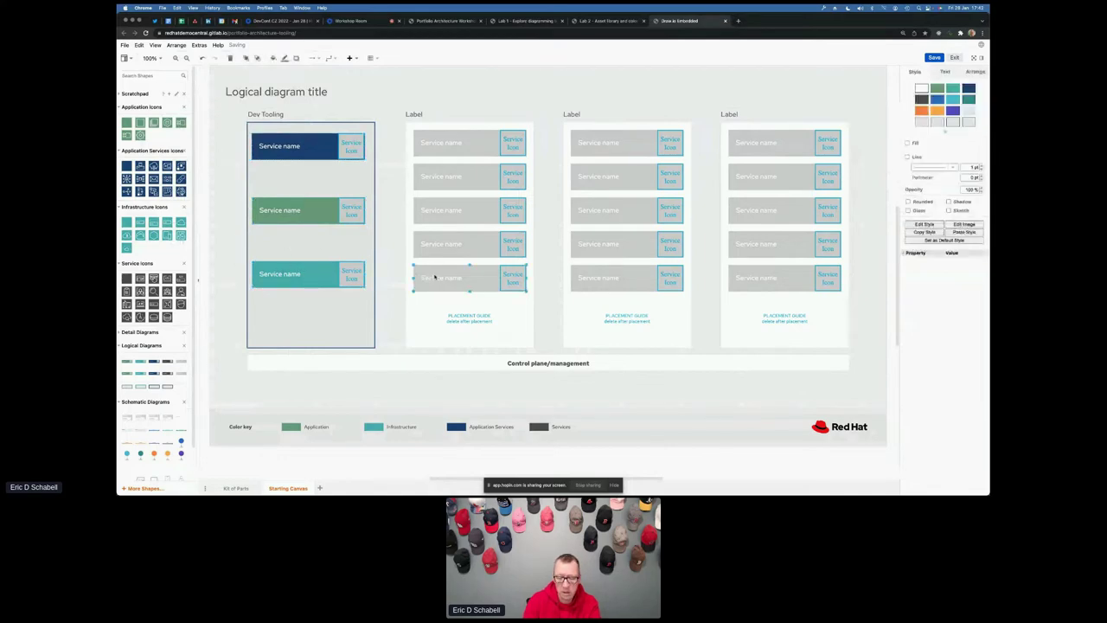
{"action": "key", "text": "Delete"}
{"action": "left_click_drag", "start_coordinate": [314, 212], "coordinate": [472, 296]}
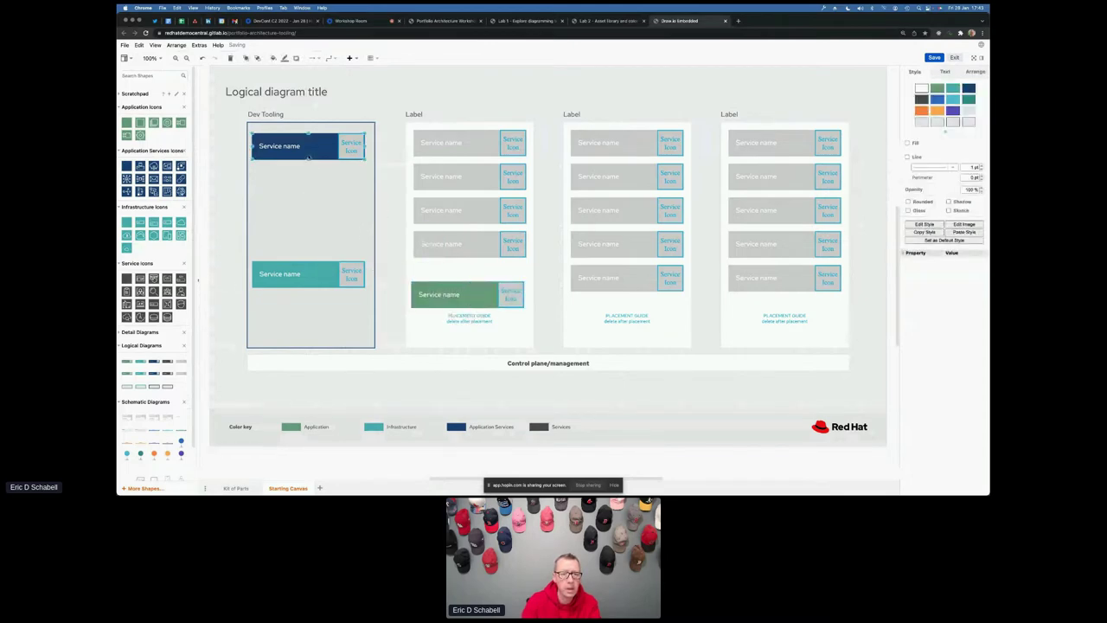
{"action": "left_click_drag", "start_coordinate": [308, 156], "coordinate": [629, 279]}
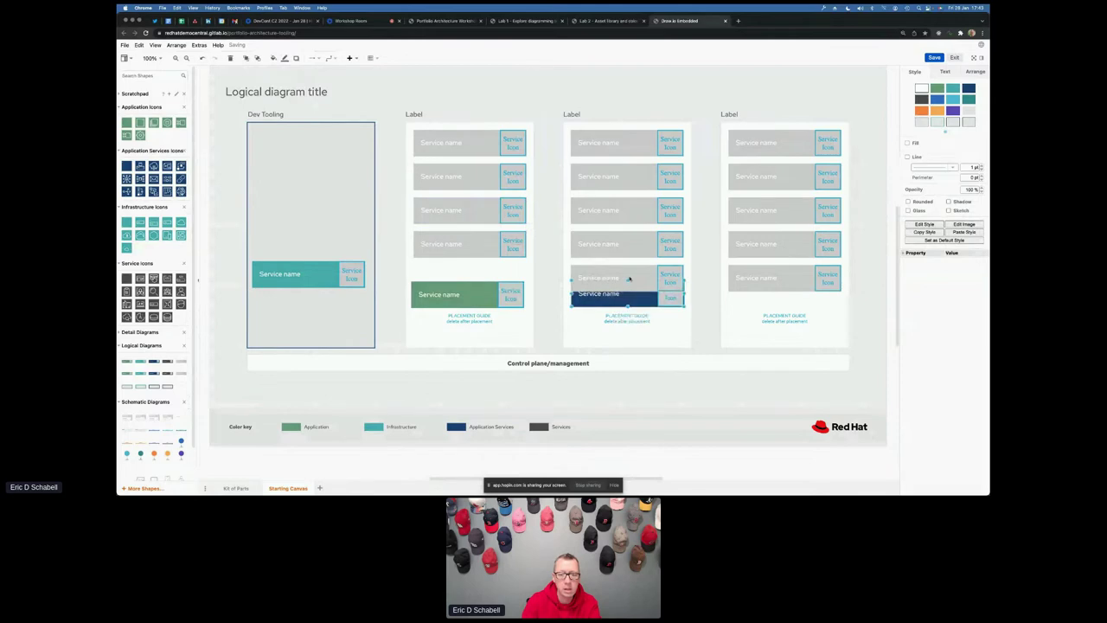
{"action": "key", "text": "Delete"}
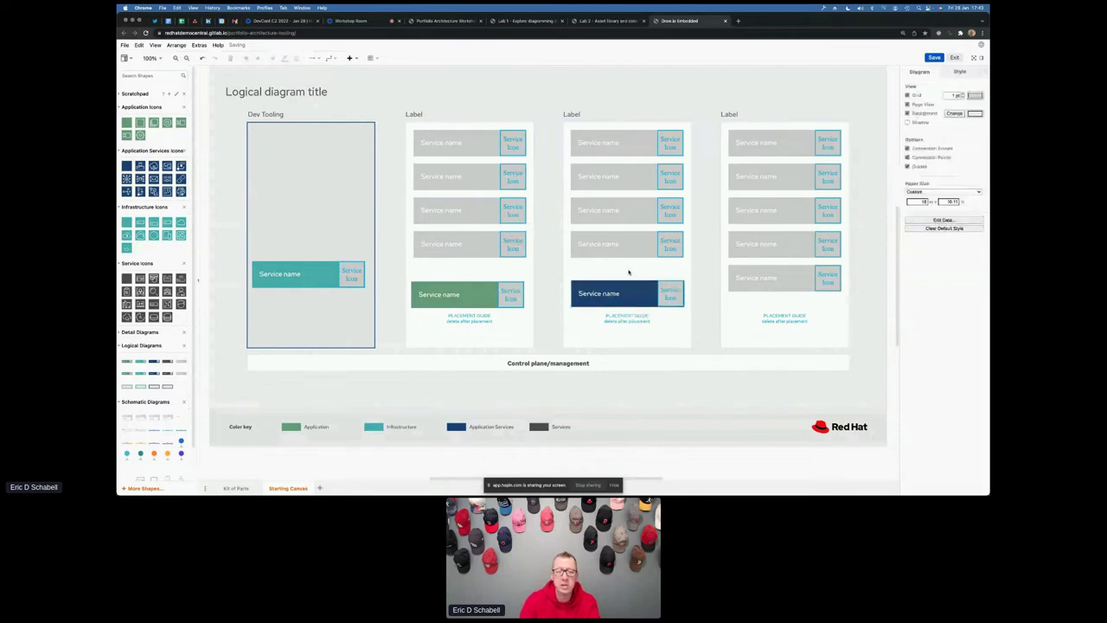
Move the teal service to the bottom of the Dev Tooling column and bottom-align the teal, green and dark blue services.
{"action": "left_click", "coordinate": [619, 292]}
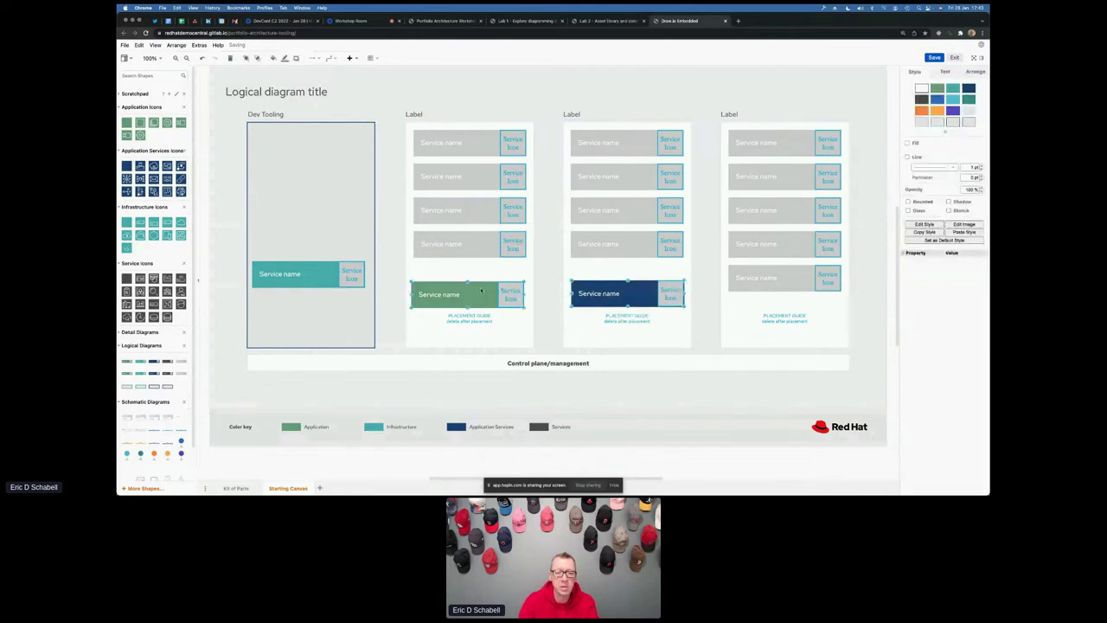
{"action": "left_click_drag", "start_coordinate": [320, 276], "coordinate": [323, 326]}
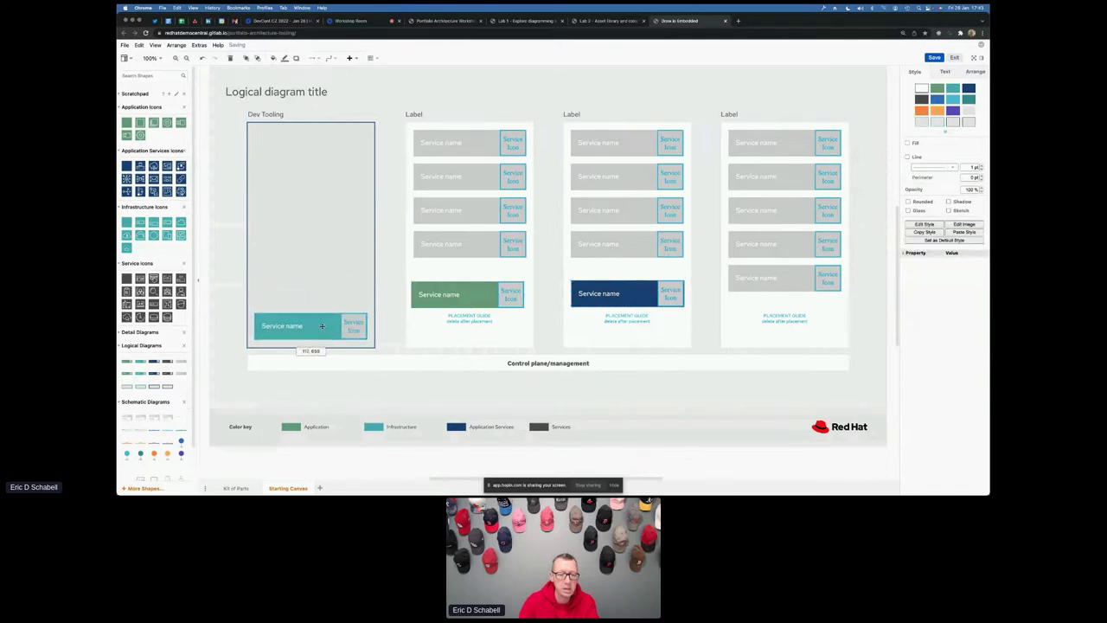
{"action": "left_click", "coordinate": [444, 290], "text": "shift"}
{"action": "left_click", "coordinate": [608, 287], "text": "shift"}
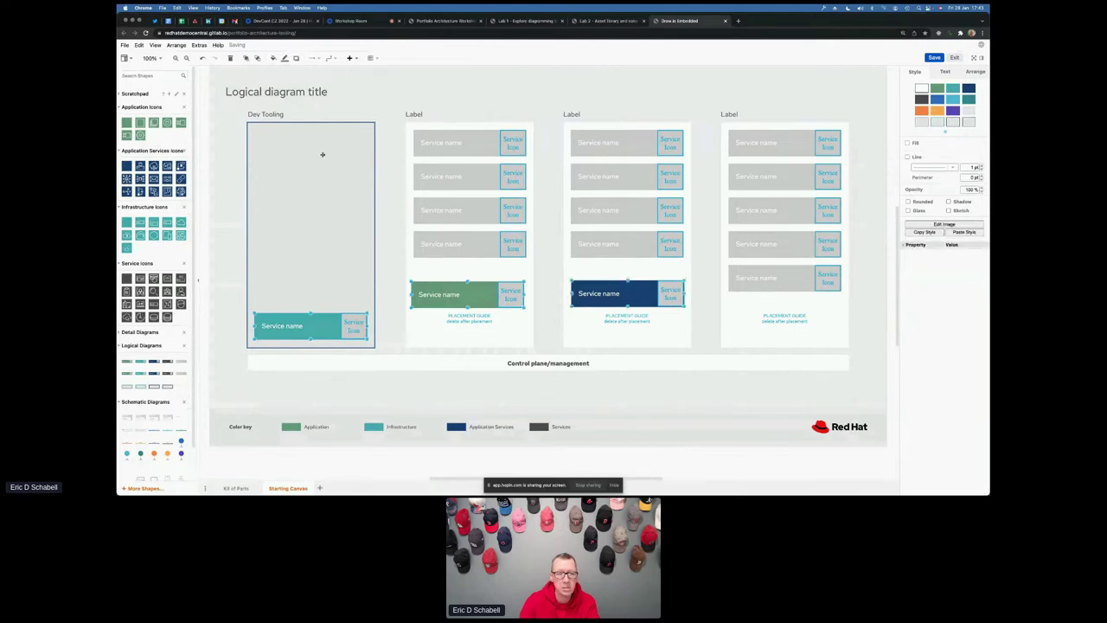
{"action": "left_click", "coordinate": [176, 45]}
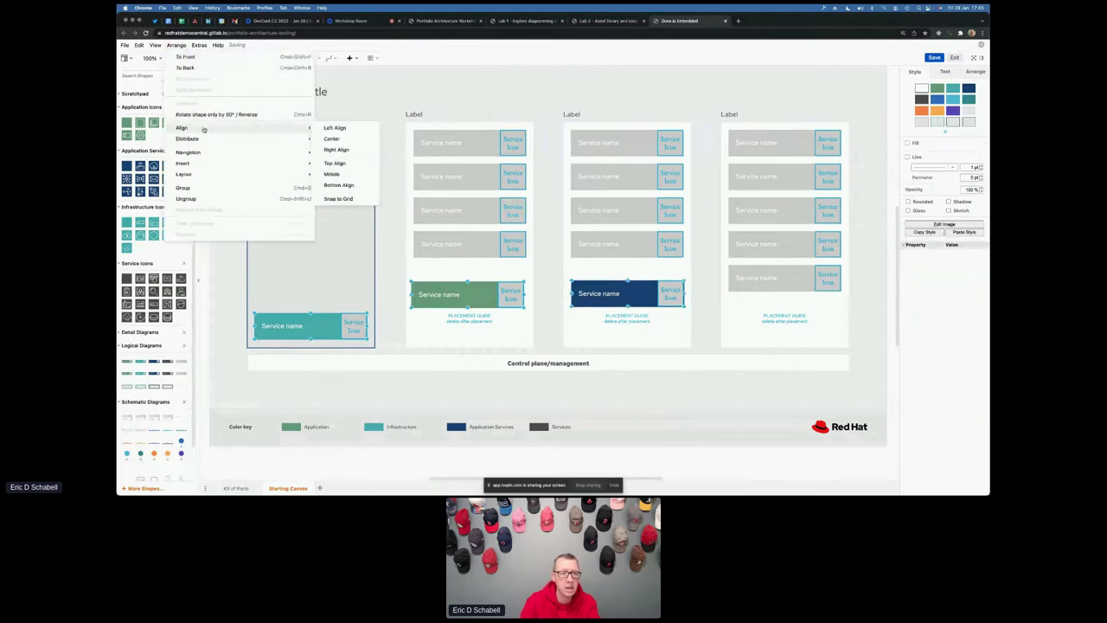
{"action": "mouse_move", "coordinate": [298, 138]}
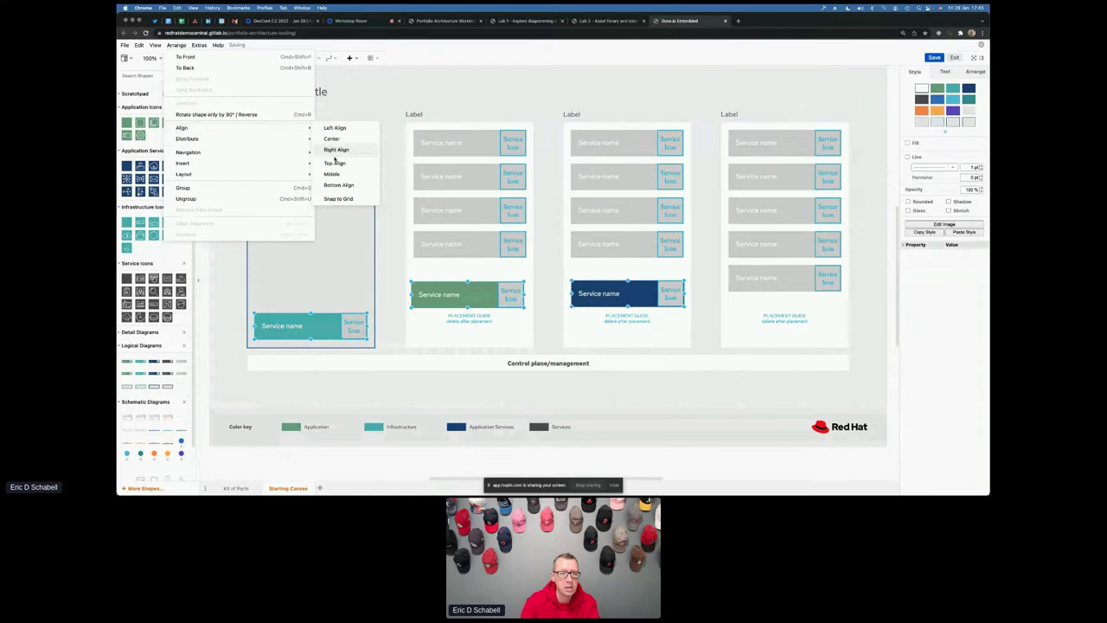
{"action": "left_click", "coordinate": [337, 185]}
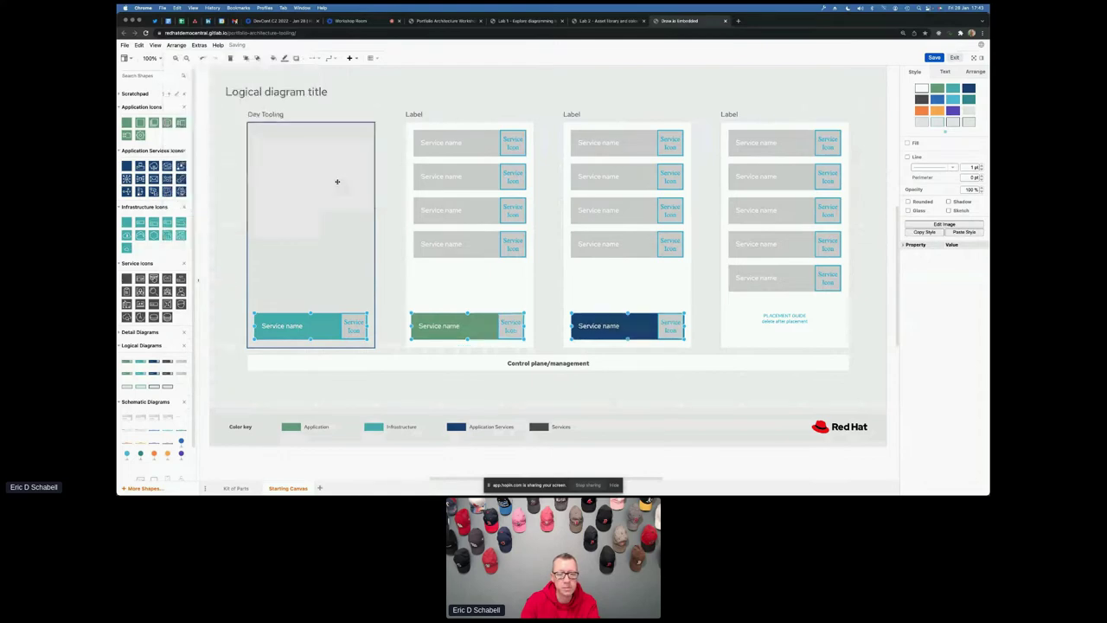
{"action": "left_click", "coordinate": [230, 216]}
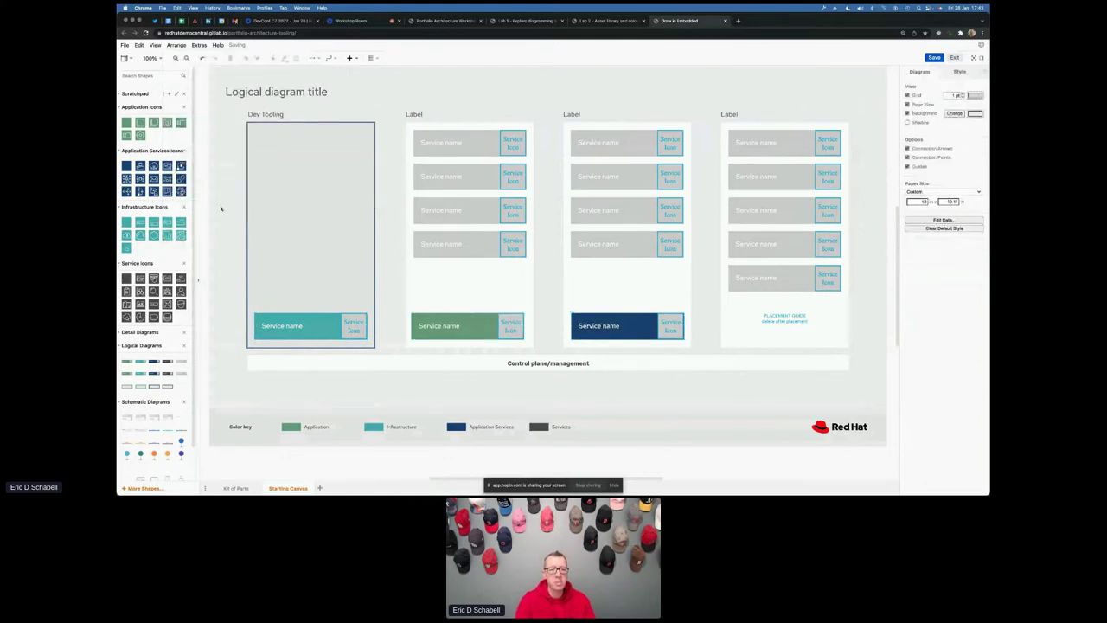
{"action": "mouse_move", "coordinate": [168, 222]}
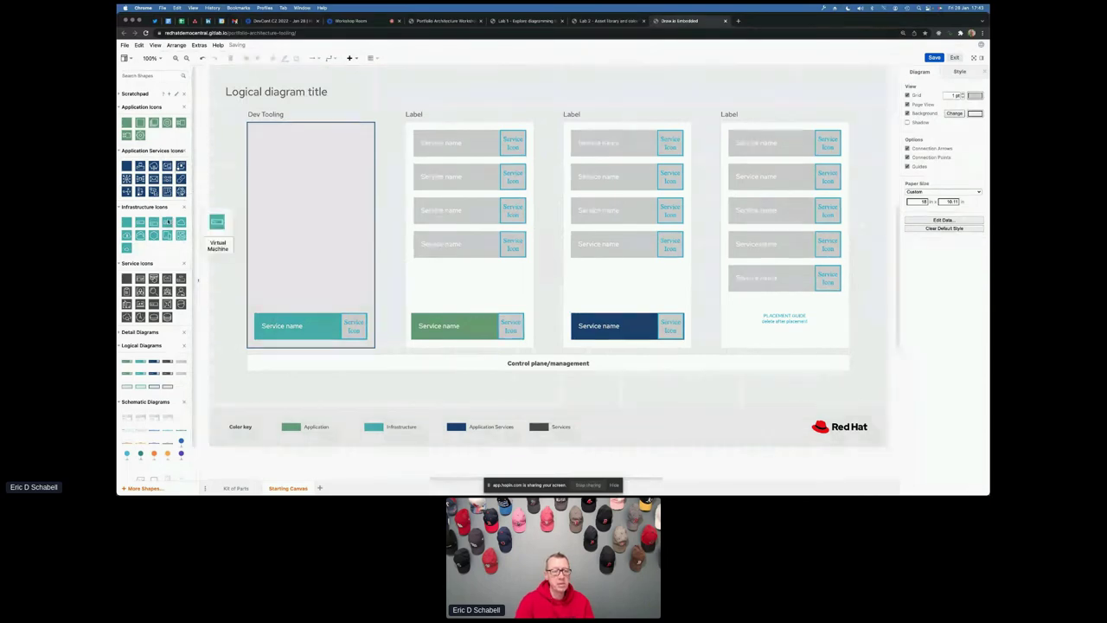
{"action": "mouse_move", "coordinate": [168, 223]}
{"action": "left_mouse_down"}
{"action": "mouse_move", "coordinate": [328, 267]}
{"action": "mouse_move", "coordinate": [353, 326]}
{"action": "mouse_move", "coordinate": [231, 273]}
{"action": "mouse_move", "coordinate": [353, 323]}
{"action": "mouse_move", "coordinate": [230, 258]}
{"action": "left_mouse_up"}
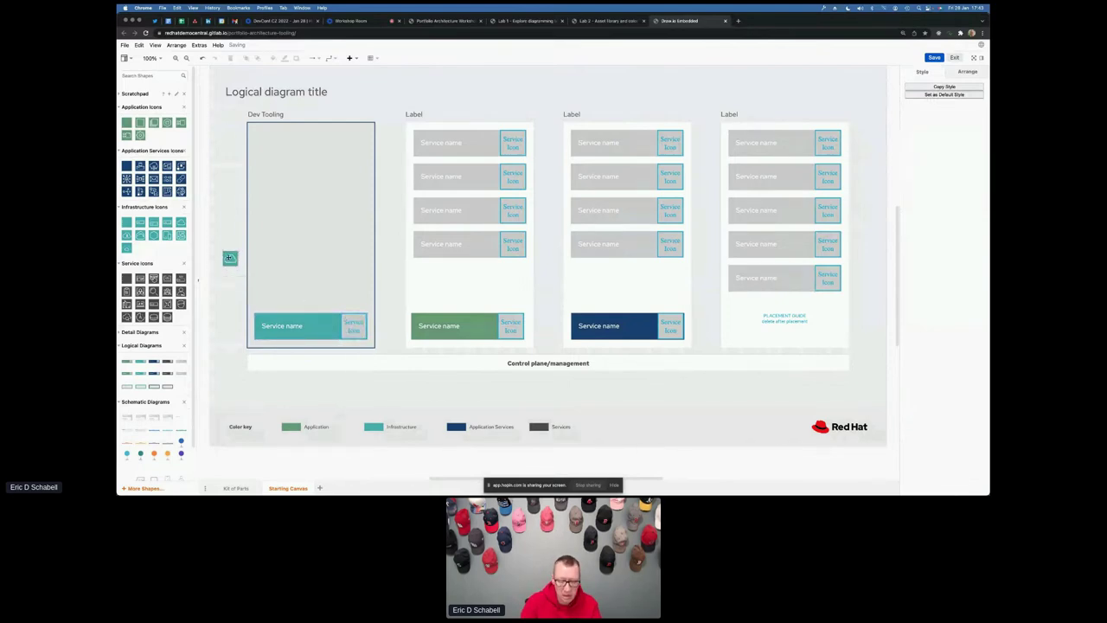
{"action": "left_click", "coordinate": [229, 258]}
{"action": "key", "text": "BackSpace"}
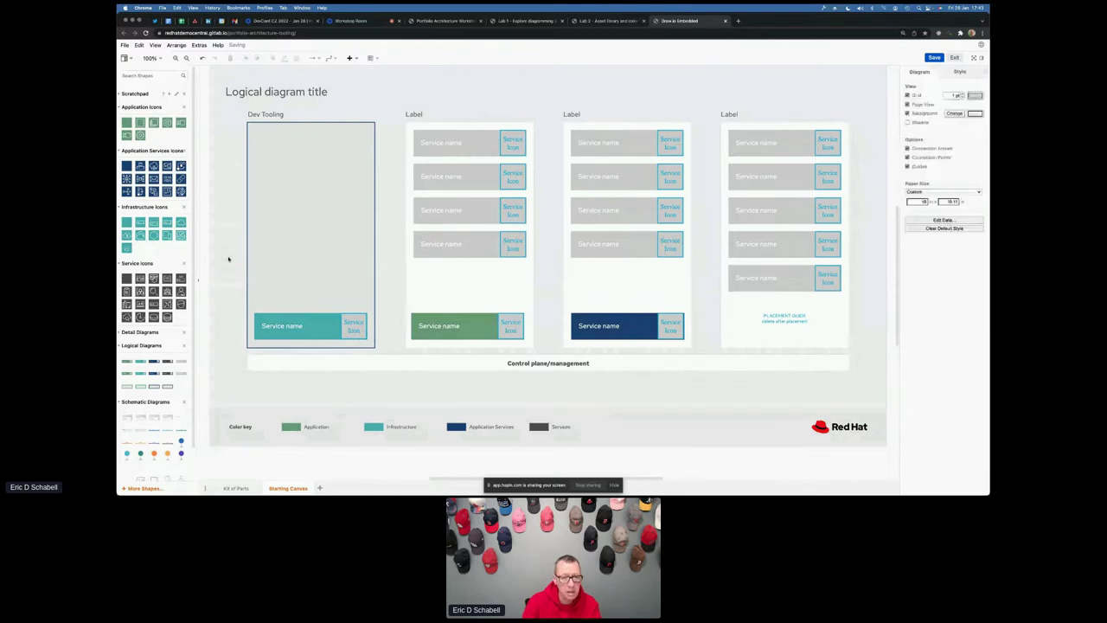
Replace the teal service's icon placeholder with the cloud infrastructure icon and rename the service "Cloud service".
{"action": "left_click_drag", "start_coordinate": [182, 223], "coordinate": [353, 325]}
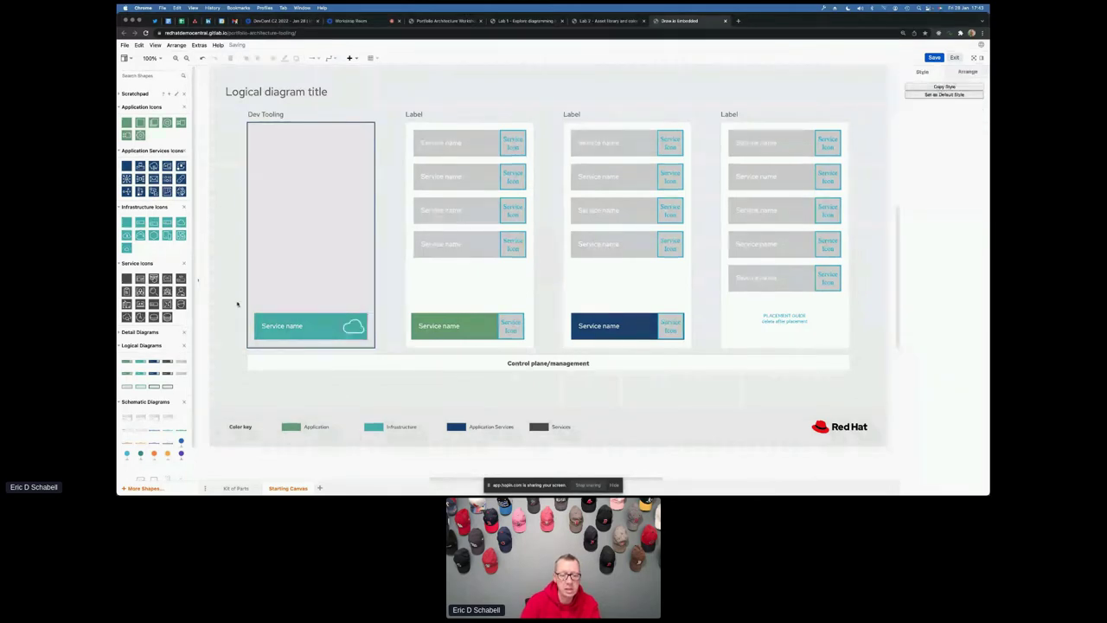
{"action": "double_click", "coordinate": [289, 327]}
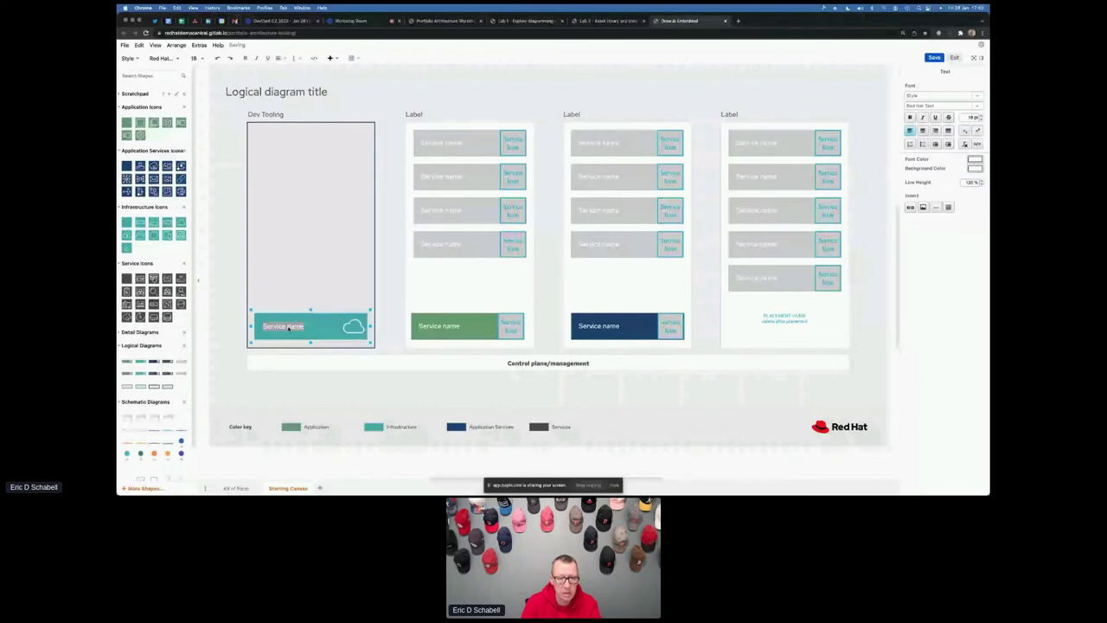
{"action": "type", "text": "asdkfjadsjkfjsalkfjd"}
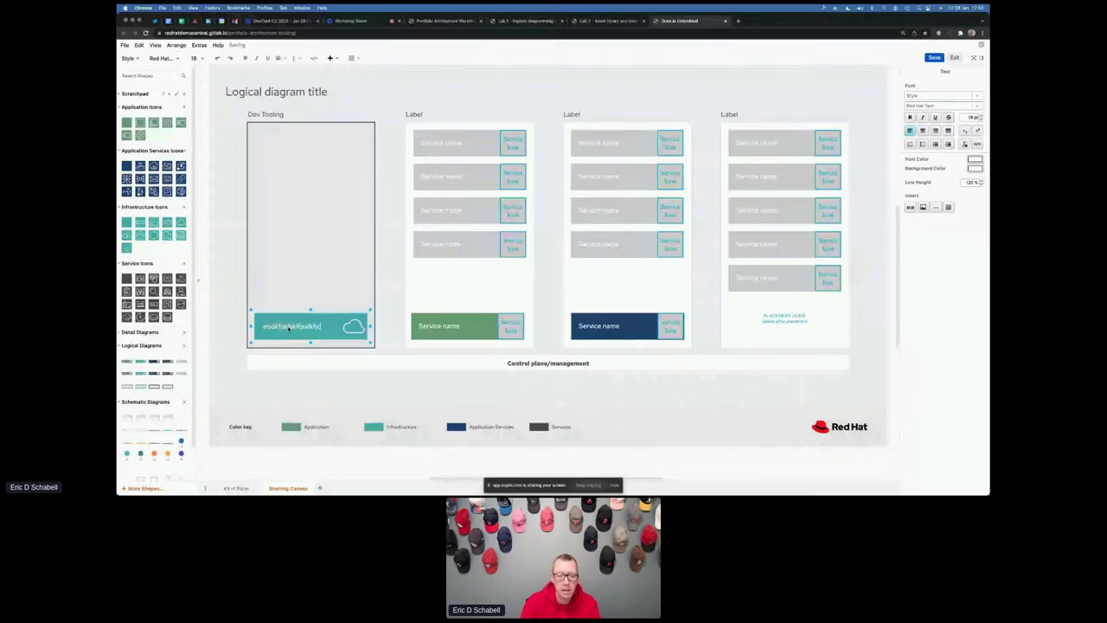
{"action": "key", "text": "ctrl+a"}
{"action": "type", "text": "Clou"}
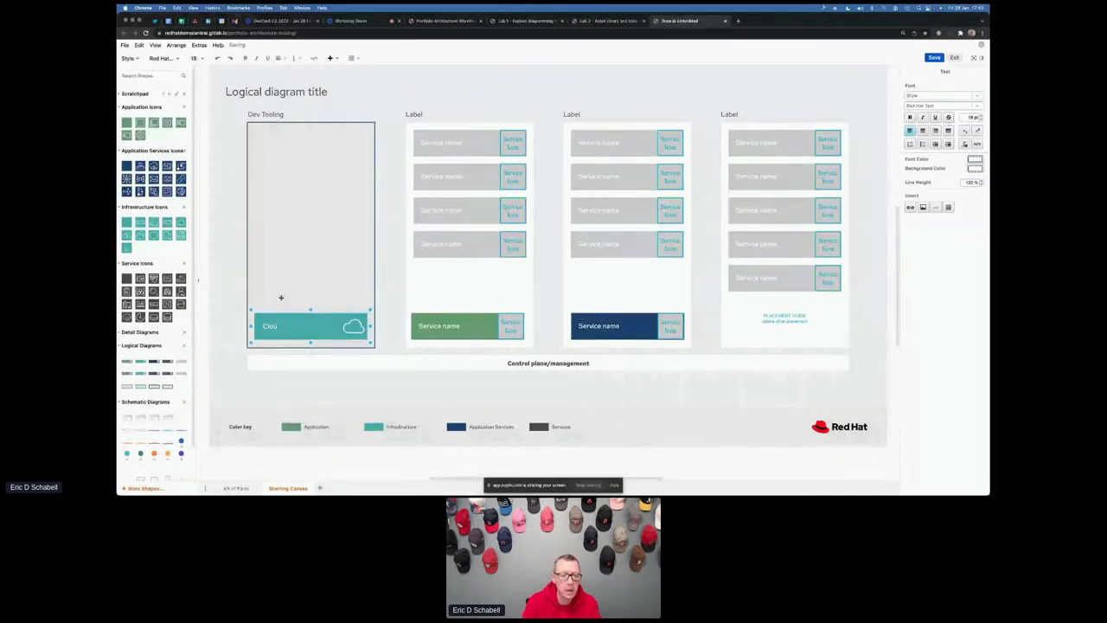
{"action": "type", "text": "d service"}
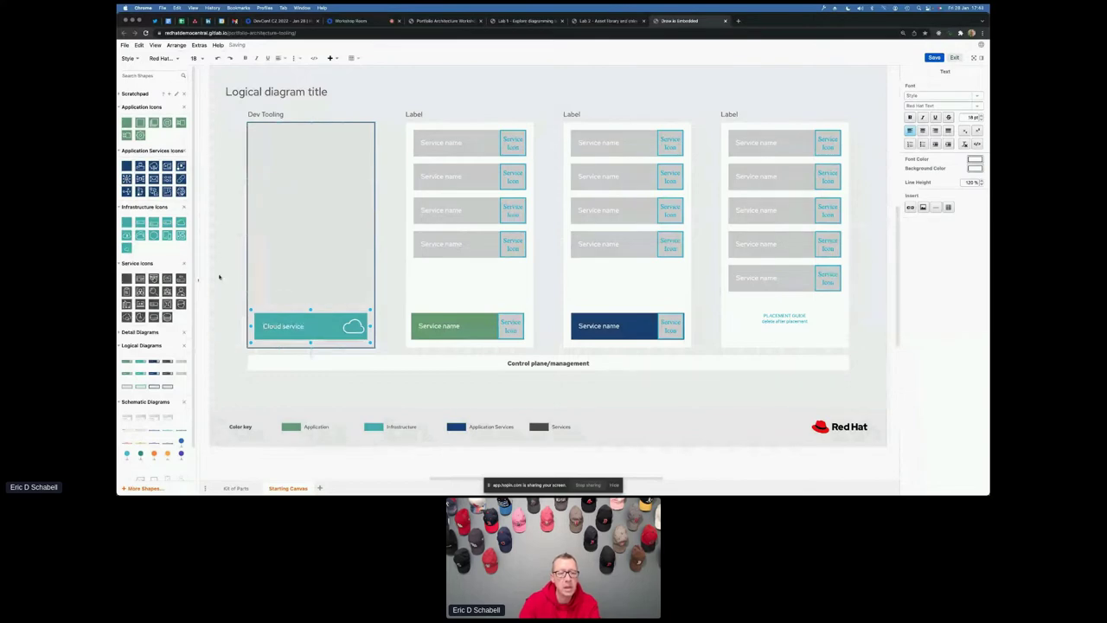
{"action": "left_click", "coordinate": [217, 277]}
Recolour the Cloud service shape in the Dev Tooling column to the application green.
{"action": "left_click", "coordinate": [315, 323]}
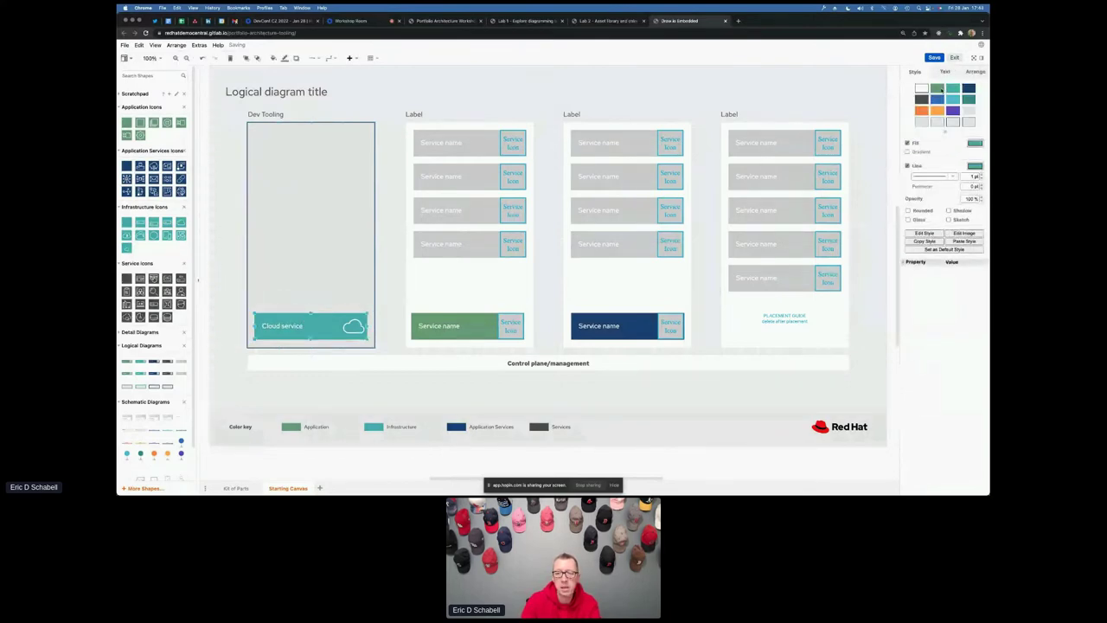
{"action": "left_click", "coordinate": [942, 90]}
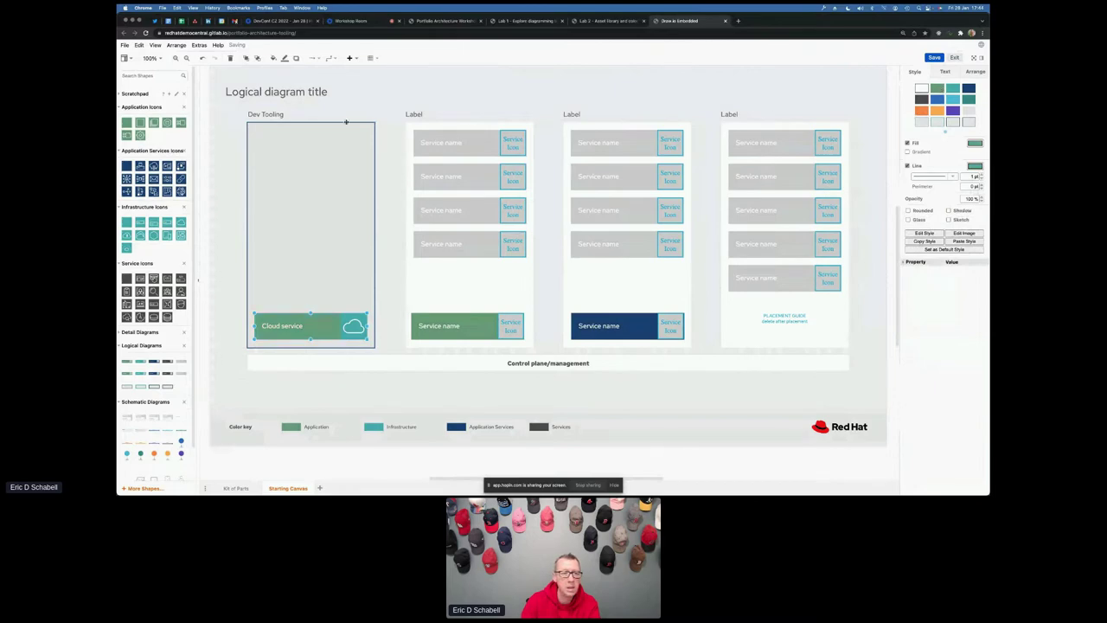
{"action": "left_click_drag", "start_coordinate": [167, 122], "coordinate": [355, 326]}
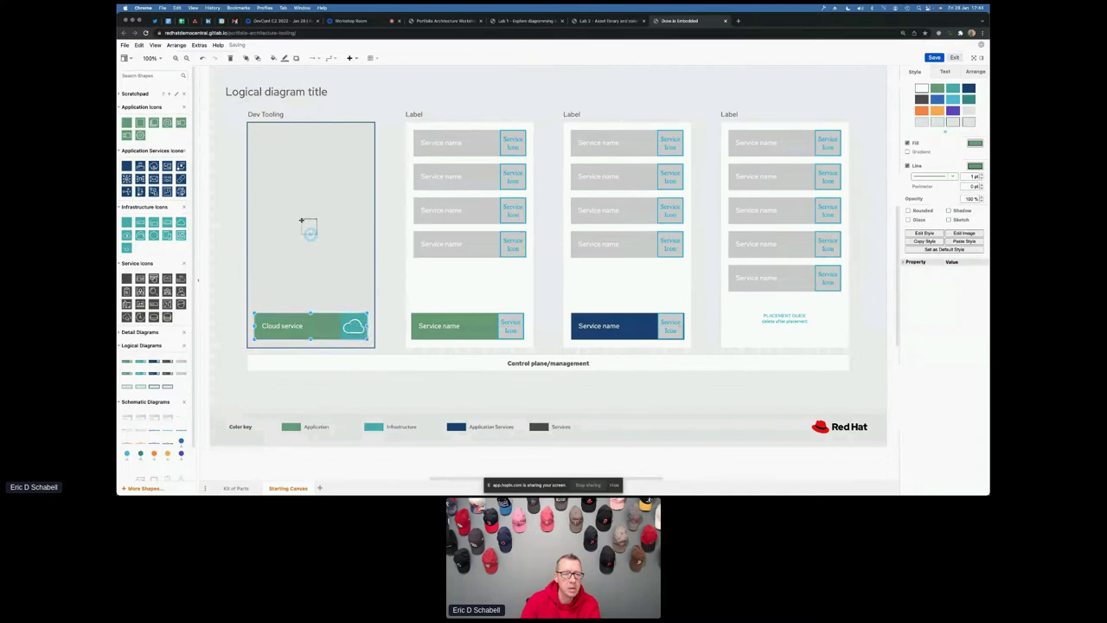
{"action": "left_click_drag", "start_coordinate": [311, 234], "coordinate": [310, 233]}
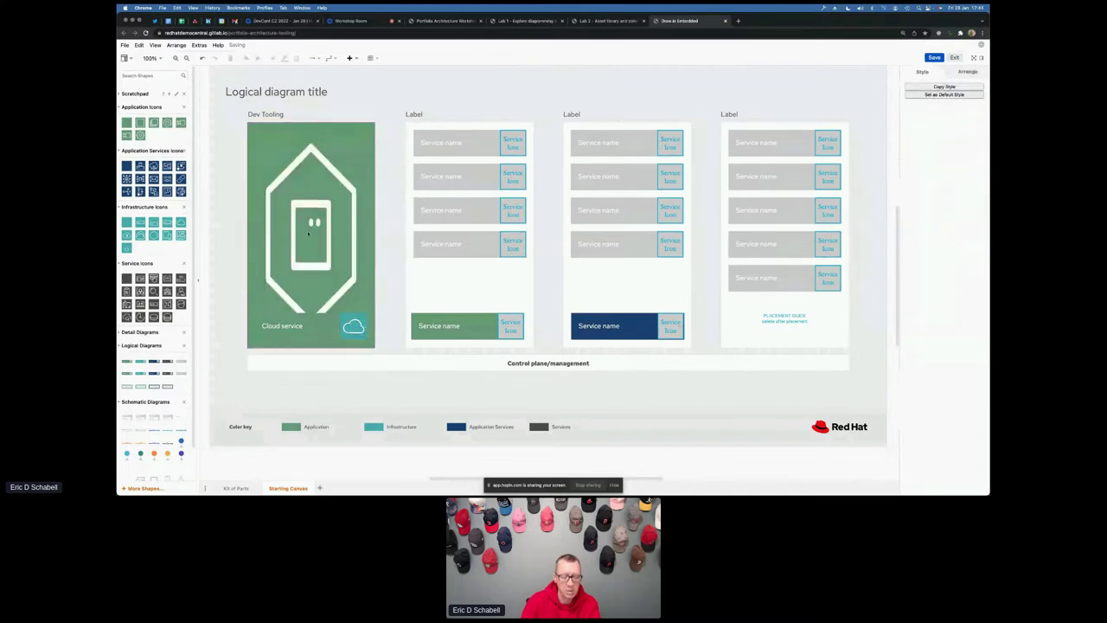
{"action": "key", "text": "super+z"}
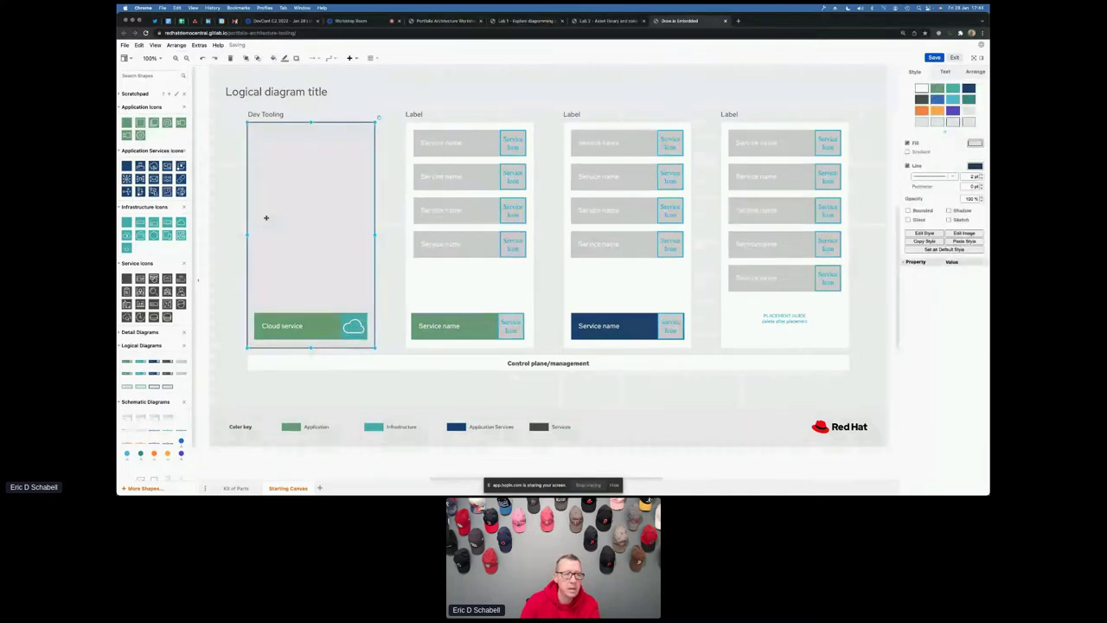
Replace the cloud icon on the green Cloud service with the Containerized Application icon.
{"action": "mouse_move", "coordinate": [167, 123]}
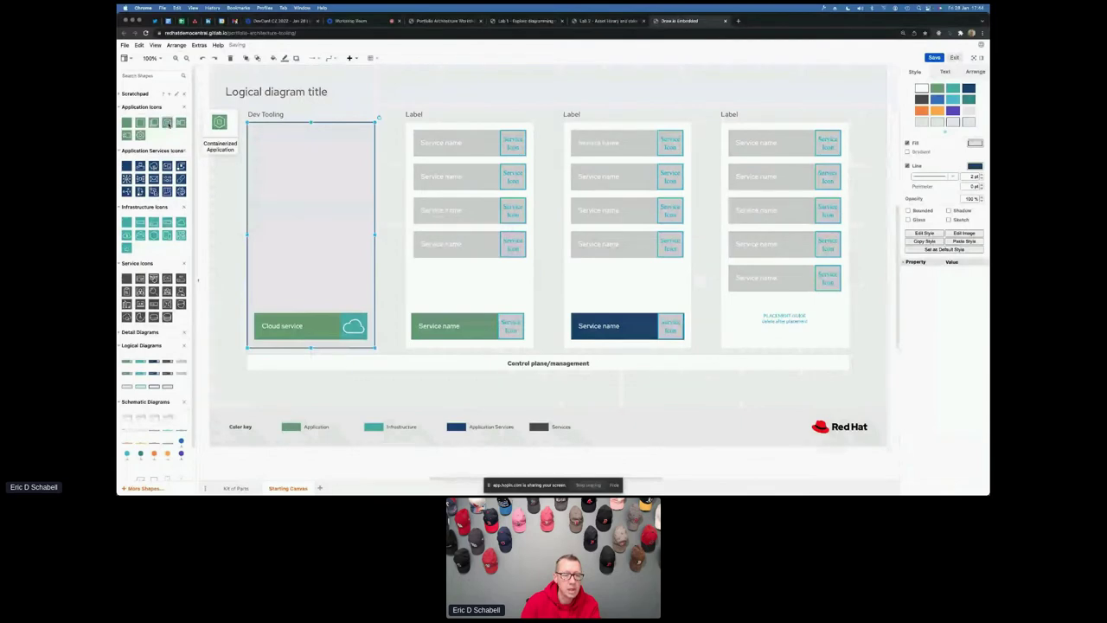
{"action": "left_click", "coordinate": [357, 329]}
{"action": "left_click", "coordinate": [357, 329]}
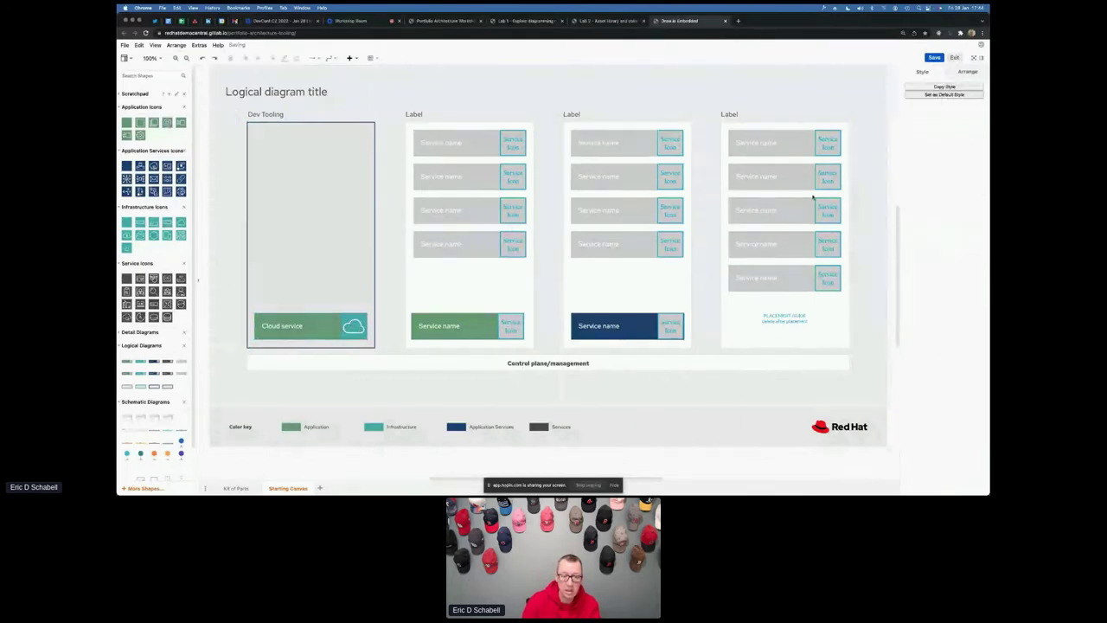
{"action": "left_click", "coordinate": [353, 326]}
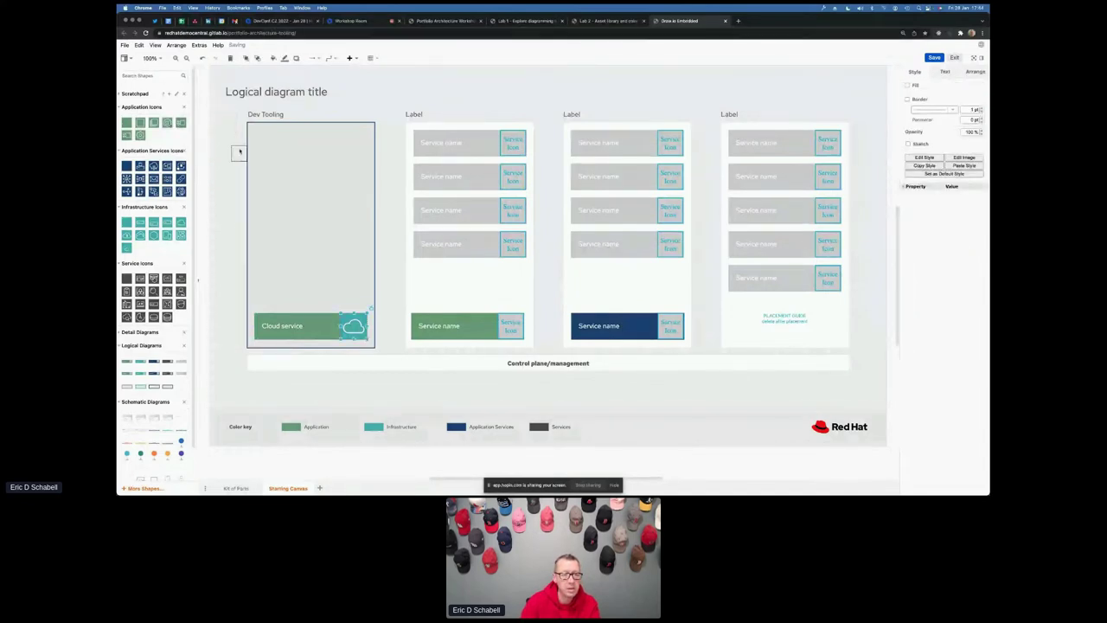
{"action": "left_click_drag", "start_coordinate": [353, 325], "coordinate": [353, 326]}
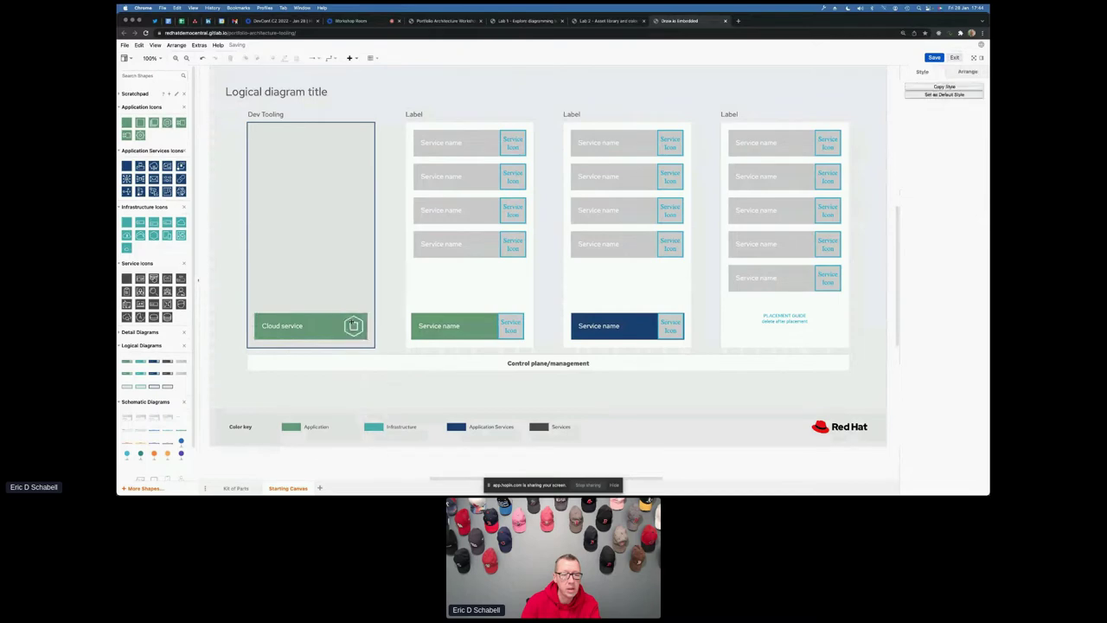
{"action": "left_click", "coordinate": [221, 208]}
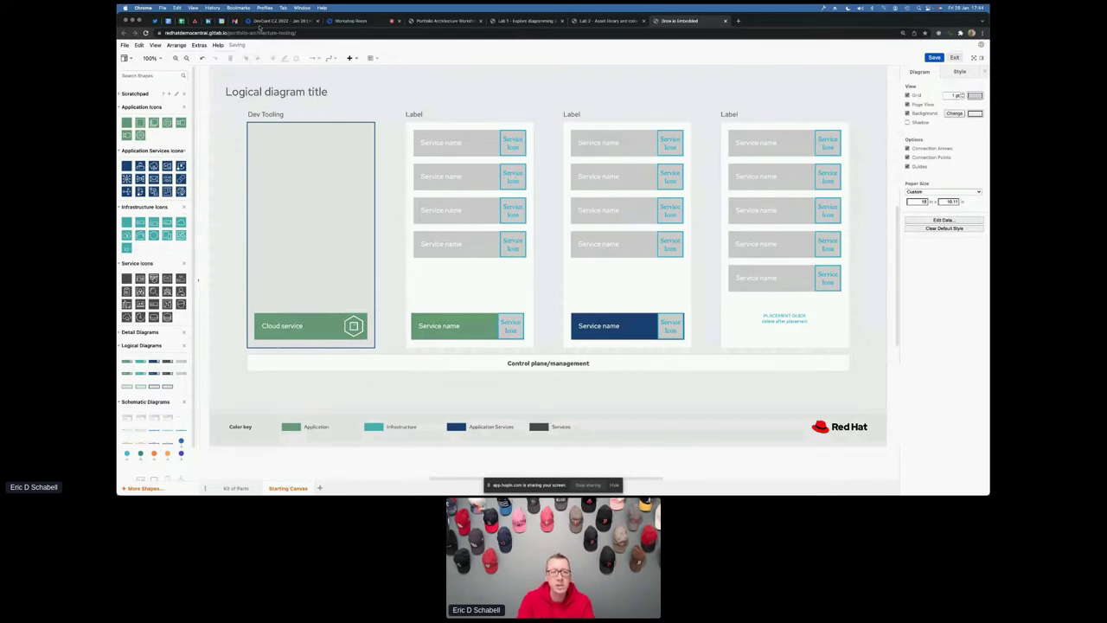
Reload the page, recover the draft of Untitled Diagram.drawio for editing, and return to its Starting Canvas.
{"action": "left_click", "coordinate": [145, 33]}
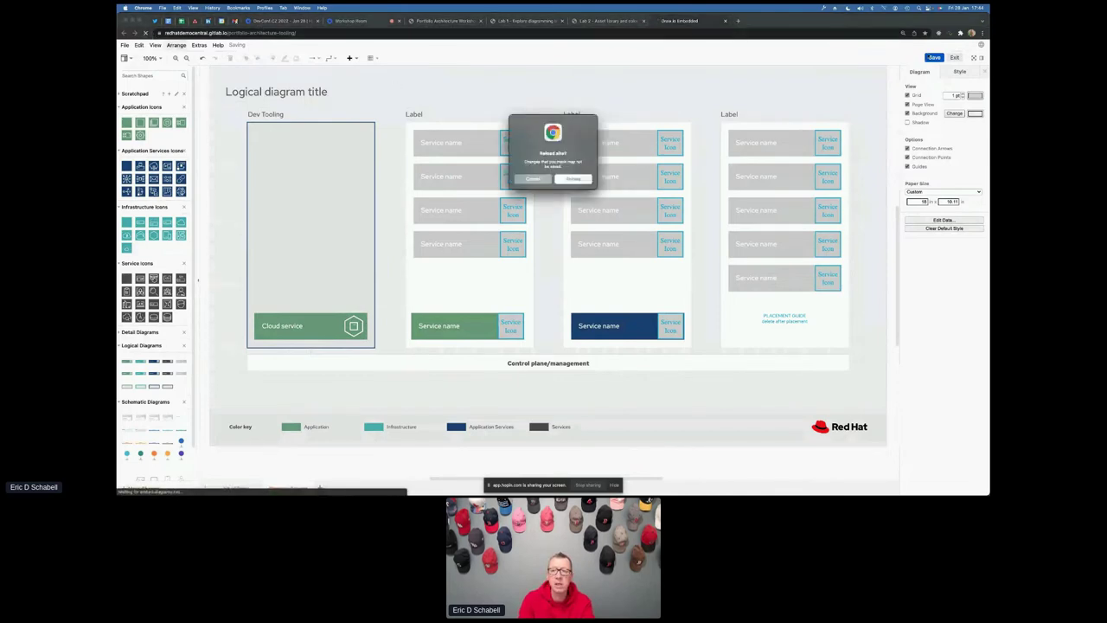
{"action": "left_click", "coordinate": [577, 180]}
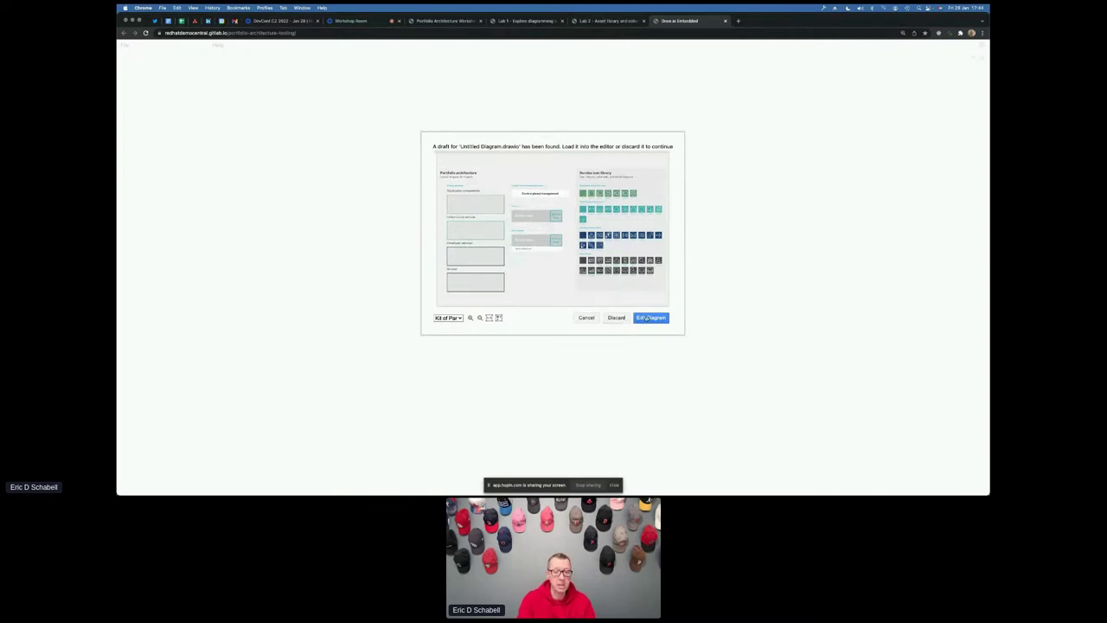
{"action": "left_click", "coordinate": [646, 318]}
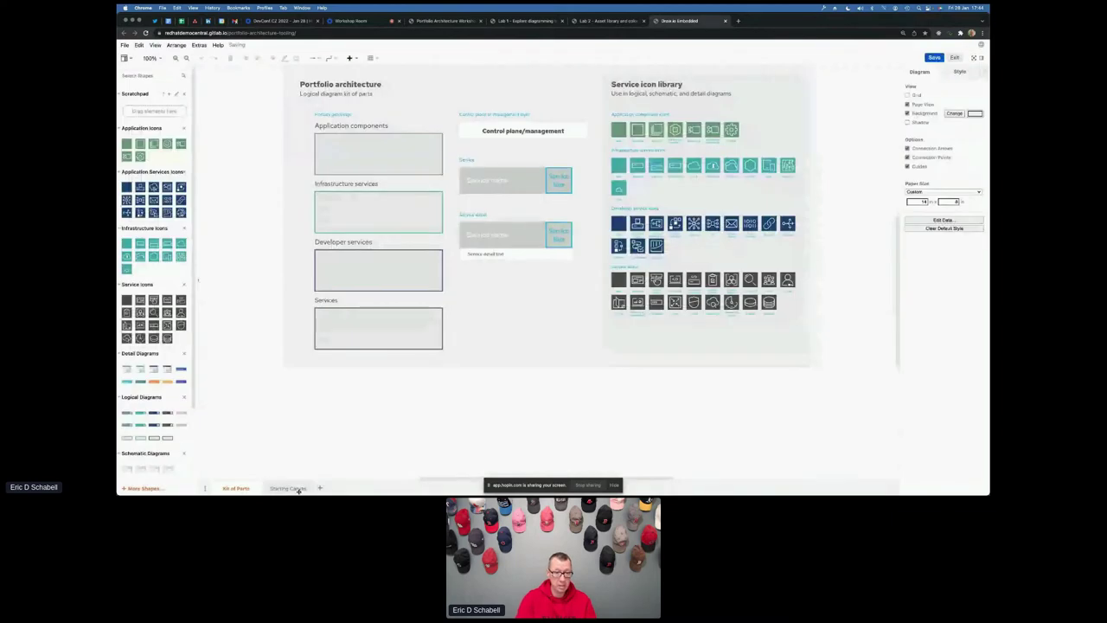
{"action": "left_click", "coordinate": [299, 488]}
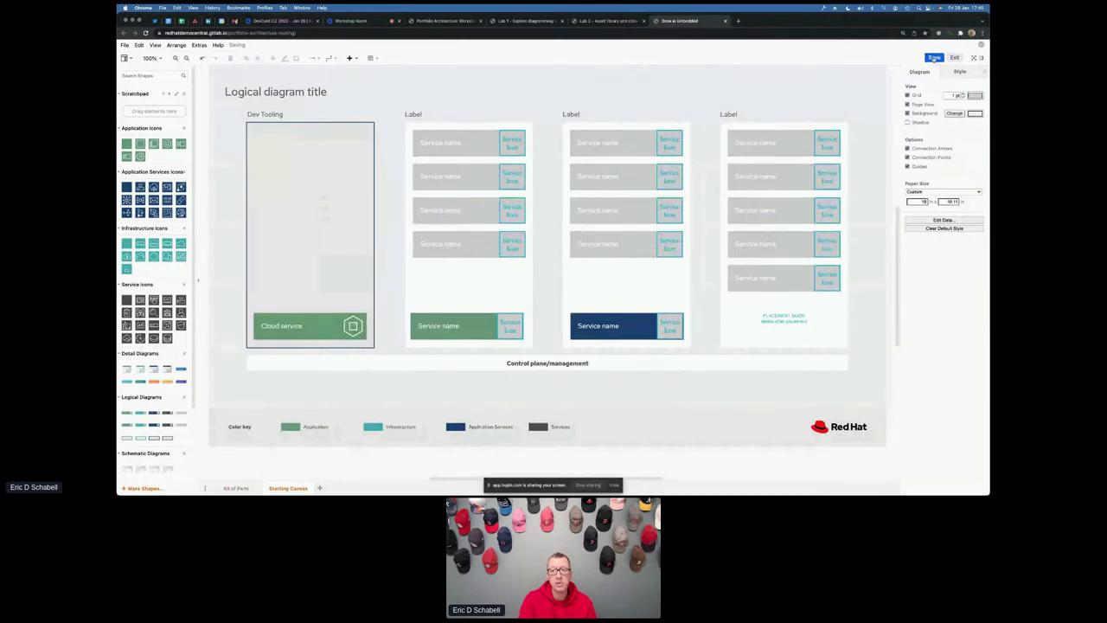
Bring up the file name prompt for saving the diagram and cancel it.
{"action": "left_click", "coordinate": [934, 58]}
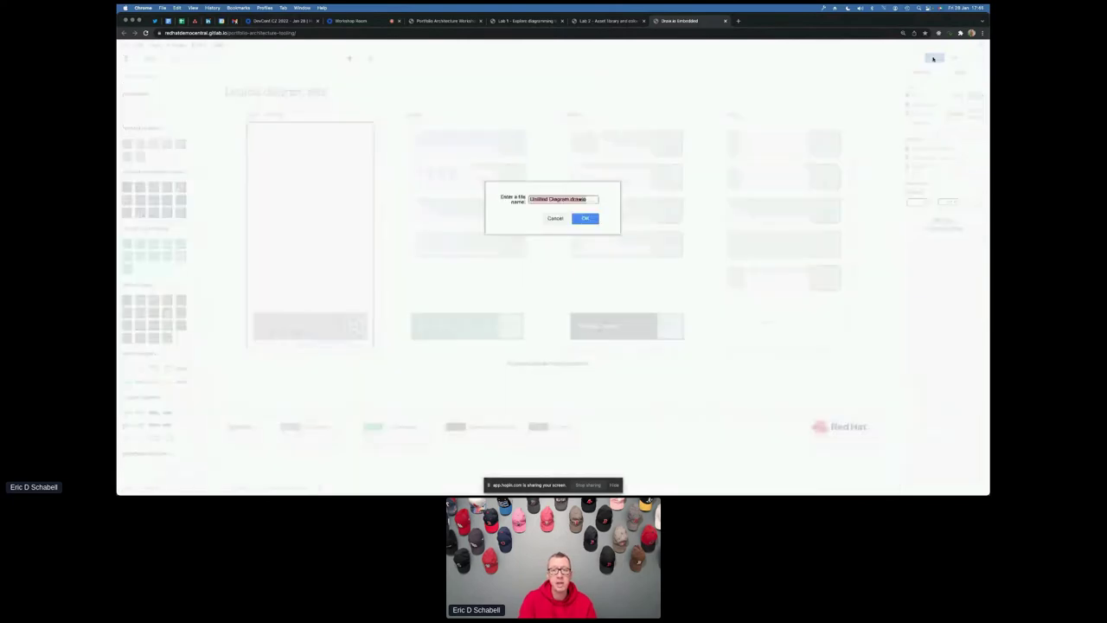
{"action": "left_click", "coordinate": [556, 218]}
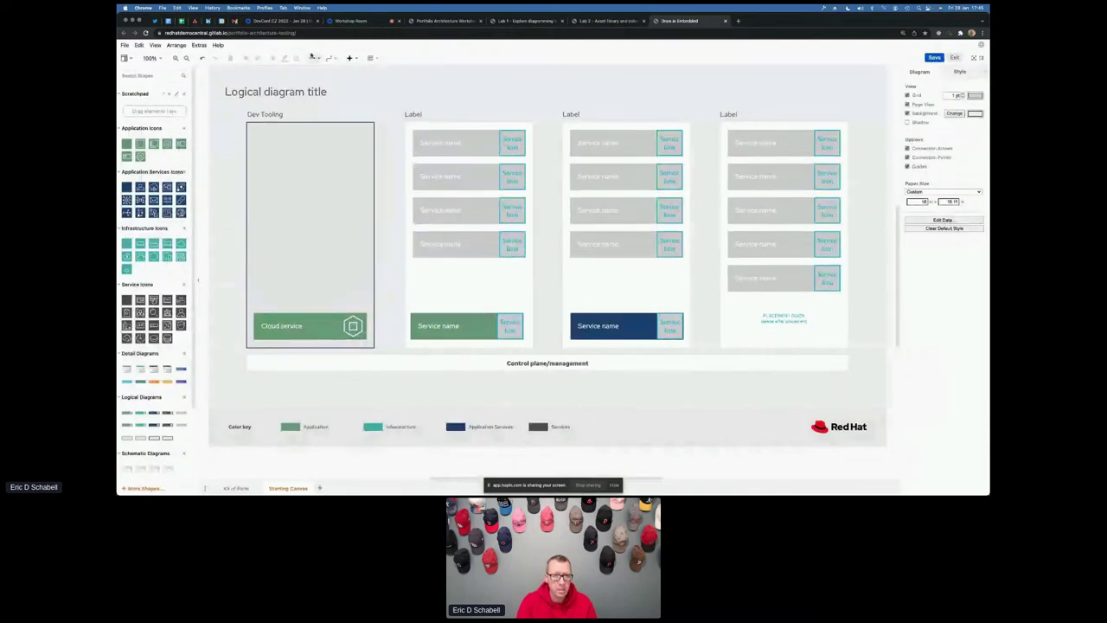
Reload the page, discard the draft and create a new diagram from the Red Hat Schematic Diagram template.
{"action": "left_click", "coordinate": [145, 33]}
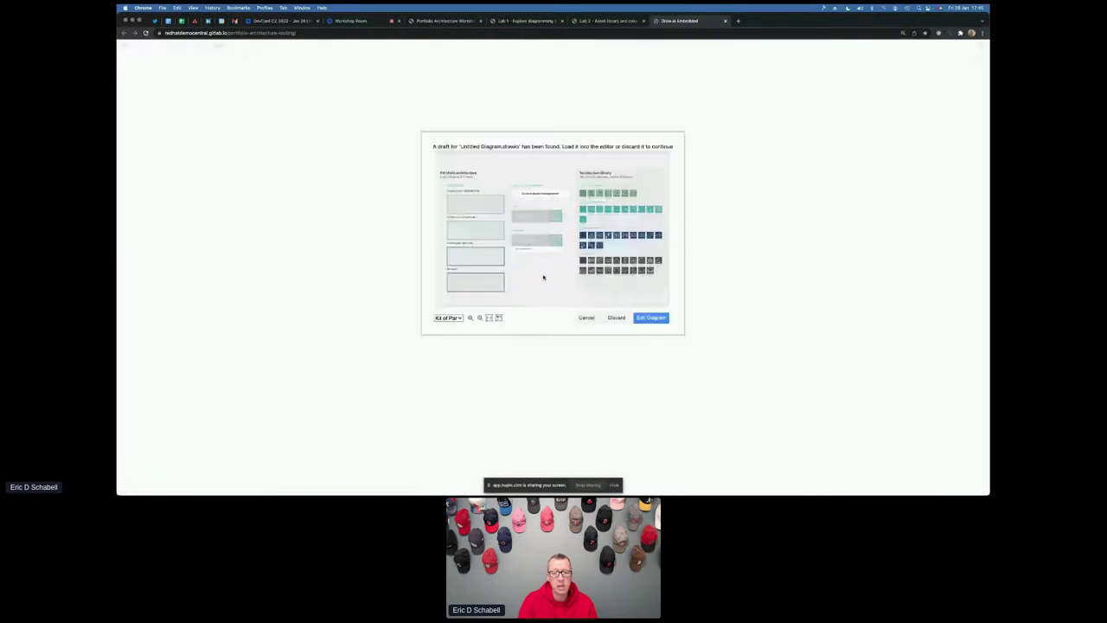
{"action": "left_click", "coordinate": [615, 317]}
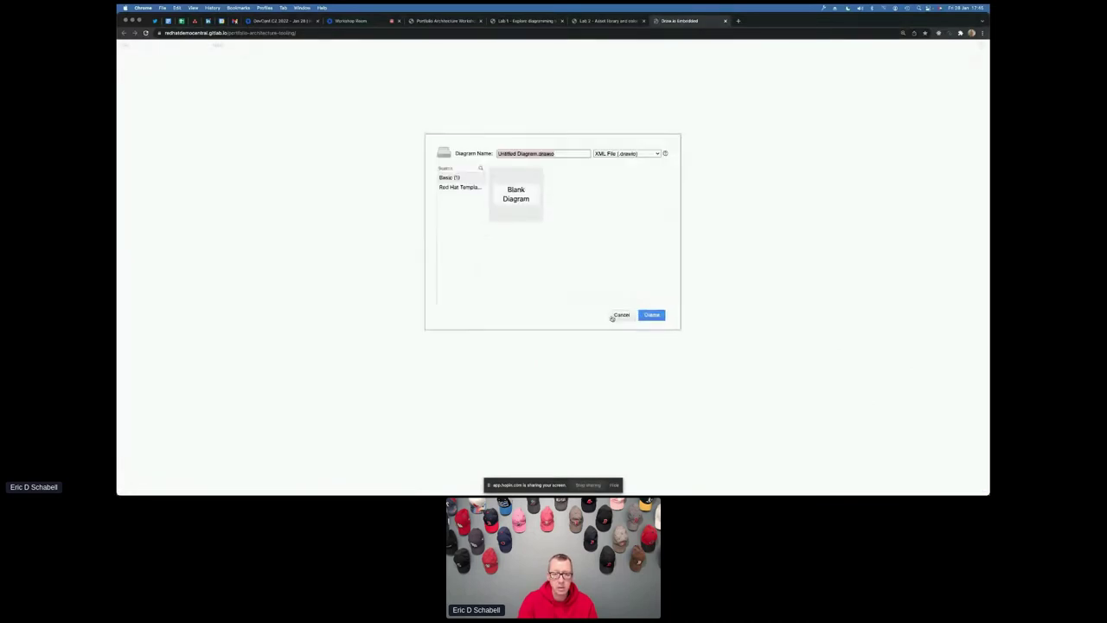
{"action": "left_click", "coordinate": [456, 189]}
{"action": "left_click", "coordinate": [636, 195]}
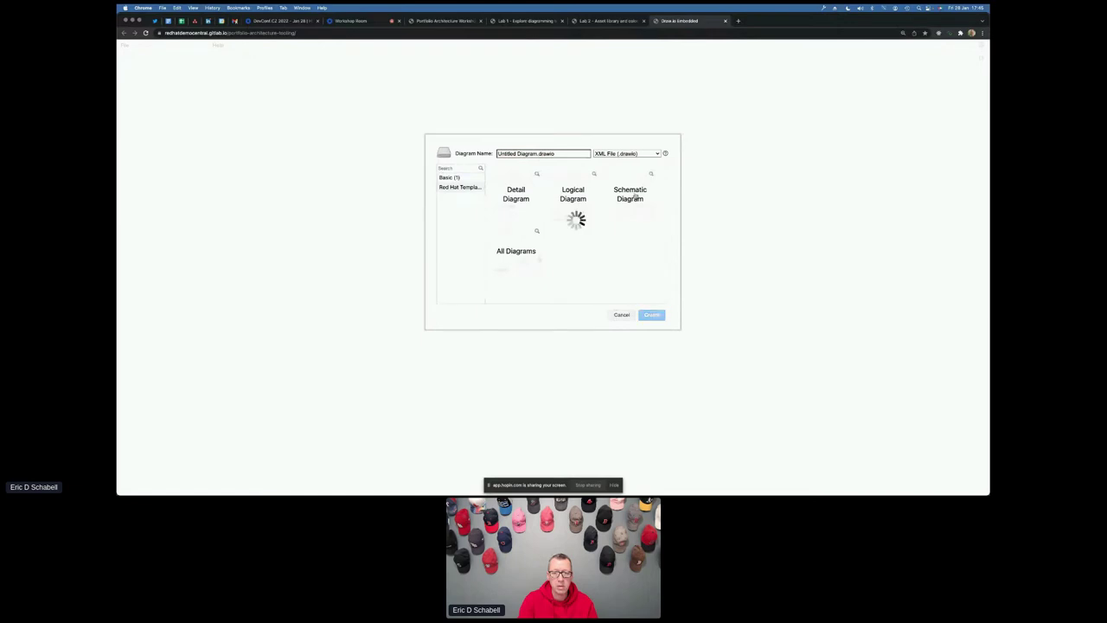
{"action": "left_click", "coordinate": [651, 315]}
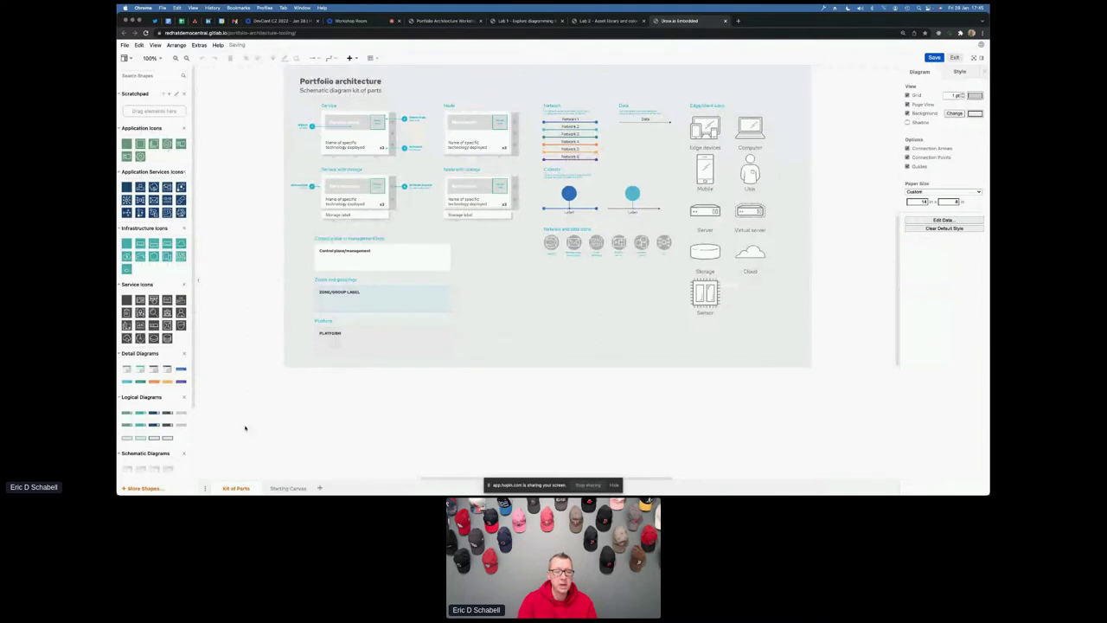
Show the schematic's Starting Canvas and collapse the Detail Diagrams, Scratchpad and Logical Diagrams shape libraries.
{"action": "left_click", "coordinate": [288, 488]}
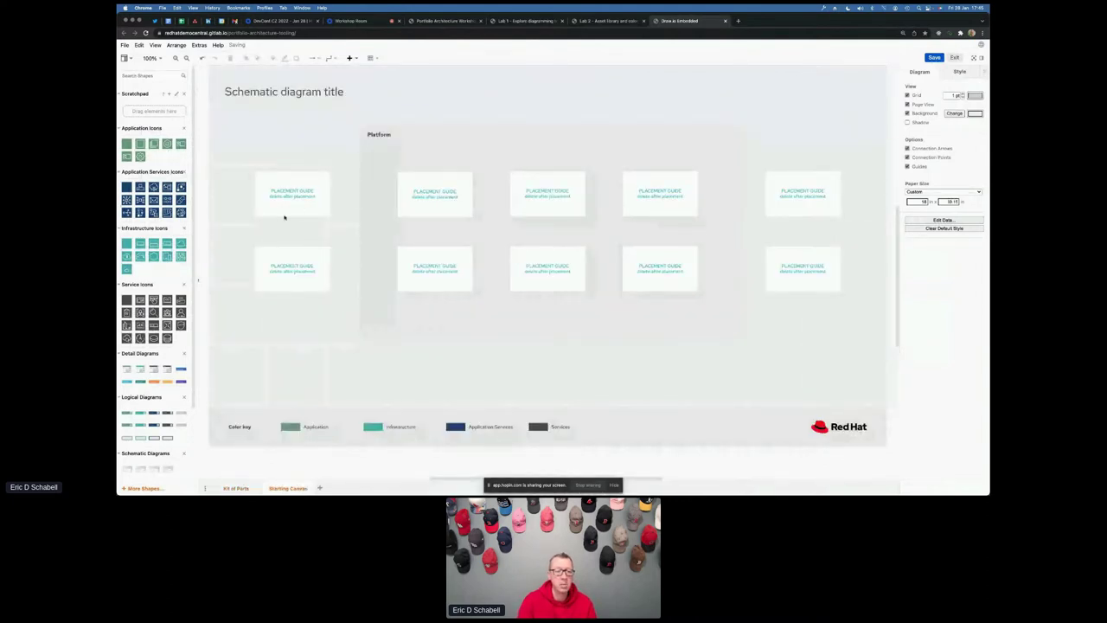
{"action": "left_click", "coordinate": [121, 353]}
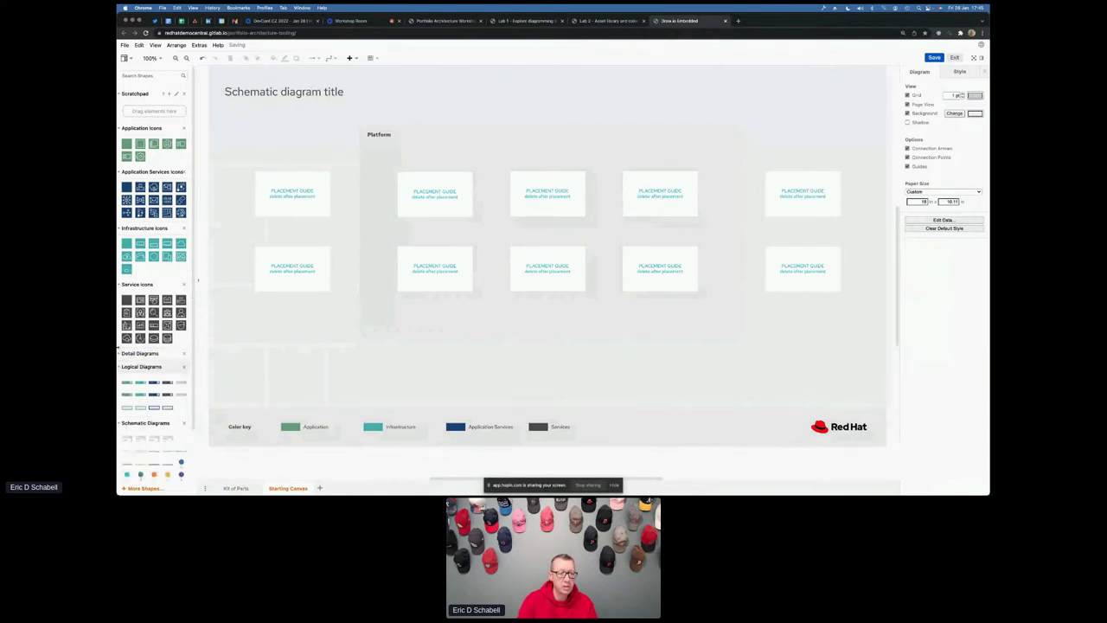
{"action": "left_click", "coordinate": [125, 94]}
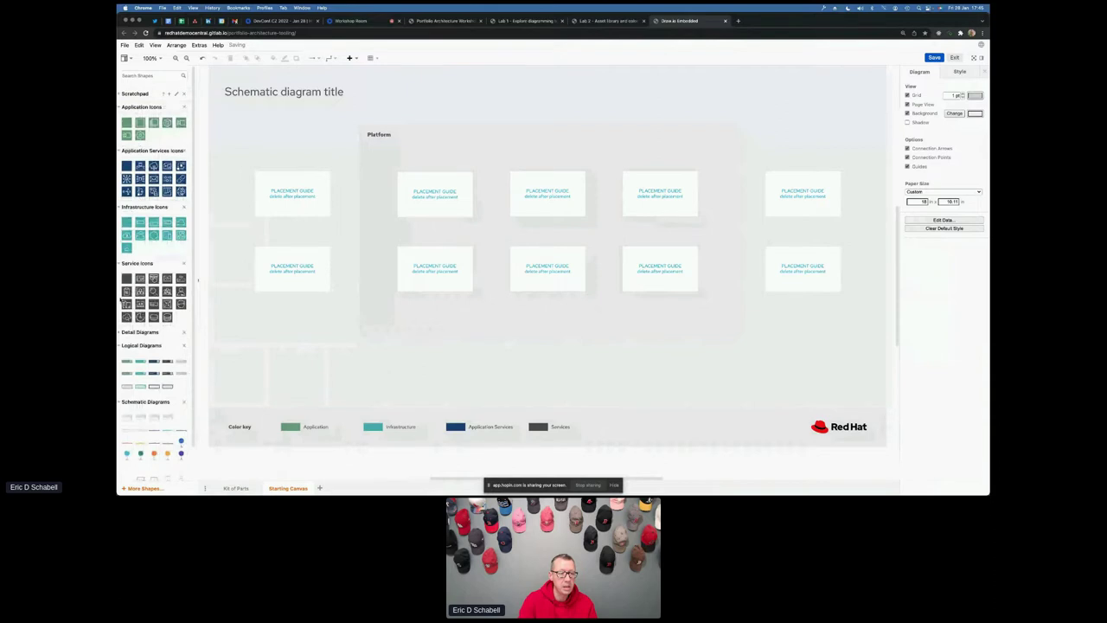
{"action": "left_click", "coordinate": [119, 346]}
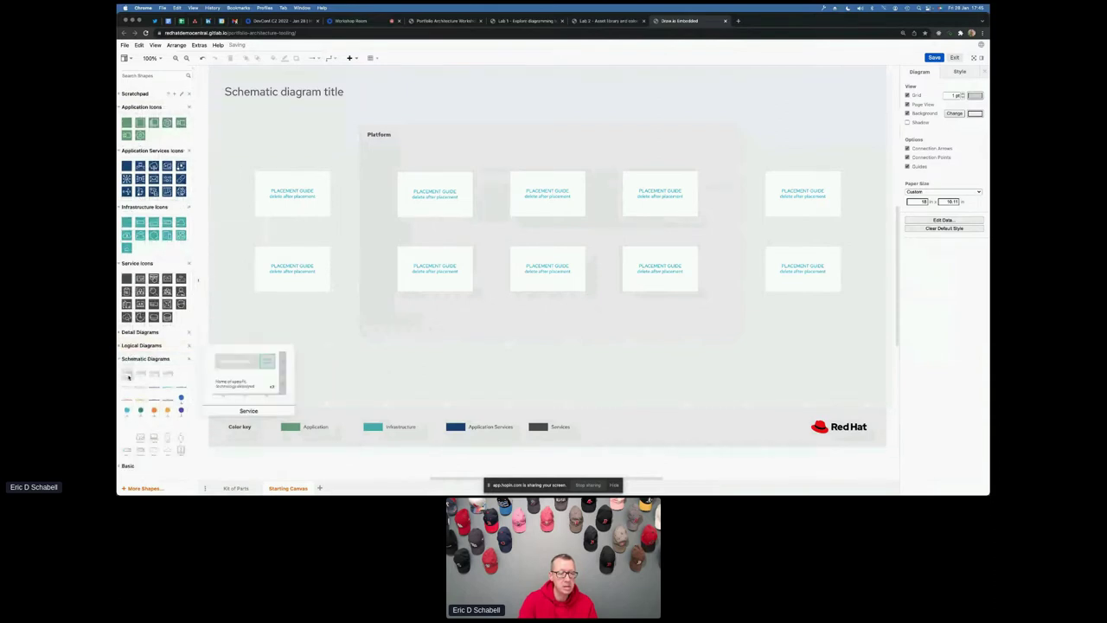
Place the second shape of the Schematic Diagrams library over the upper-left placement guide inside the Platform group.
{"action": "mouse_move", "coordinate": [138, 376]}
{"action": "left_click_drag", "start_coordinate": [138, 376], "coordinate": [397, 173]}
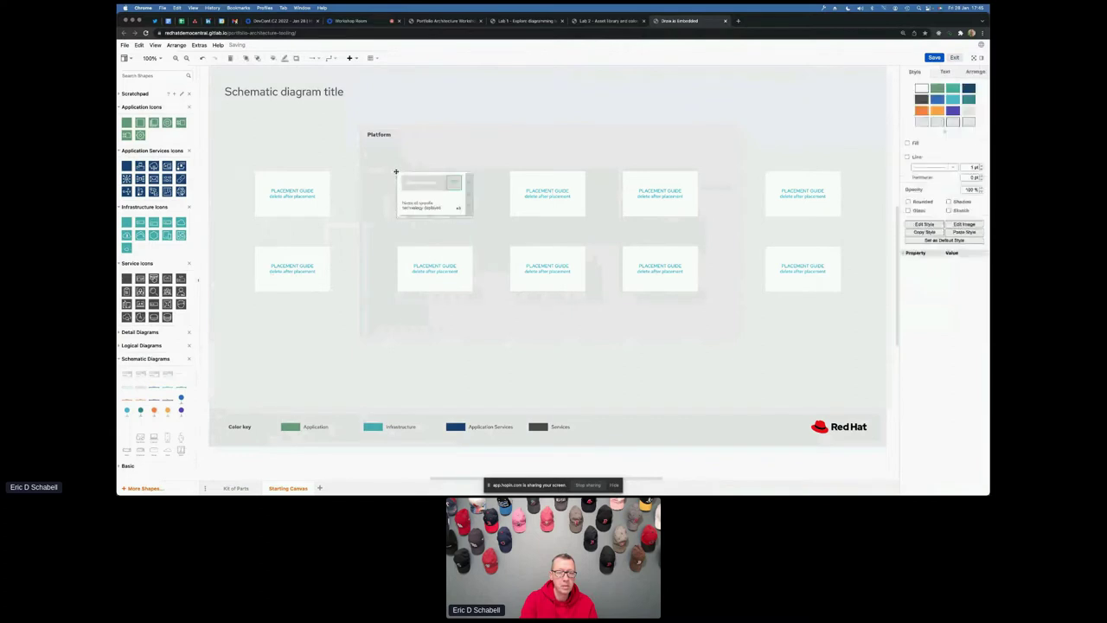
{"action": "left_click", "coordinate": [359, 236]}
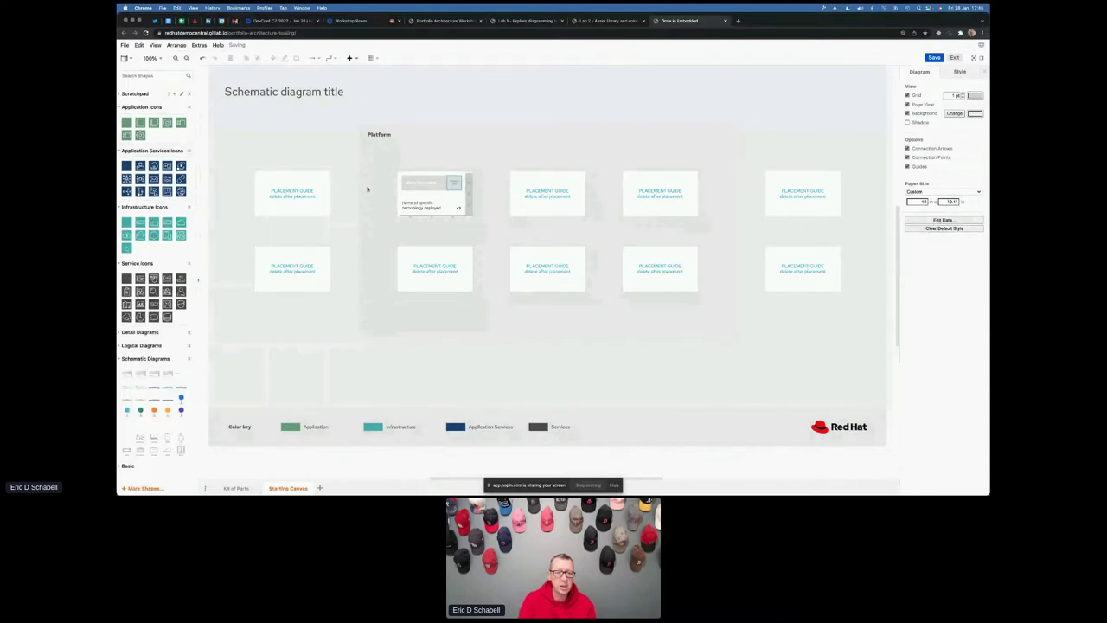
Add the Containerized Application icon to the first service card and fill the card's header with the green Application colour.
{"action": "left_click", "coordinate": [438, 181]}
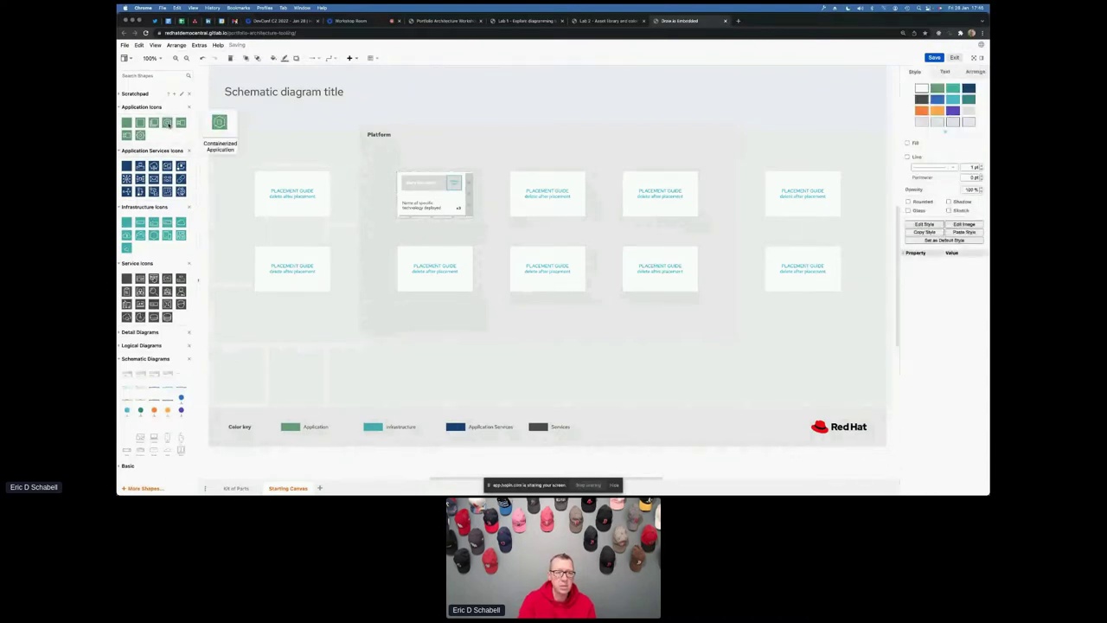
{"action": "left_click_drag", "start_coordinate": [434, 169], "coordinate": [443, 176]}
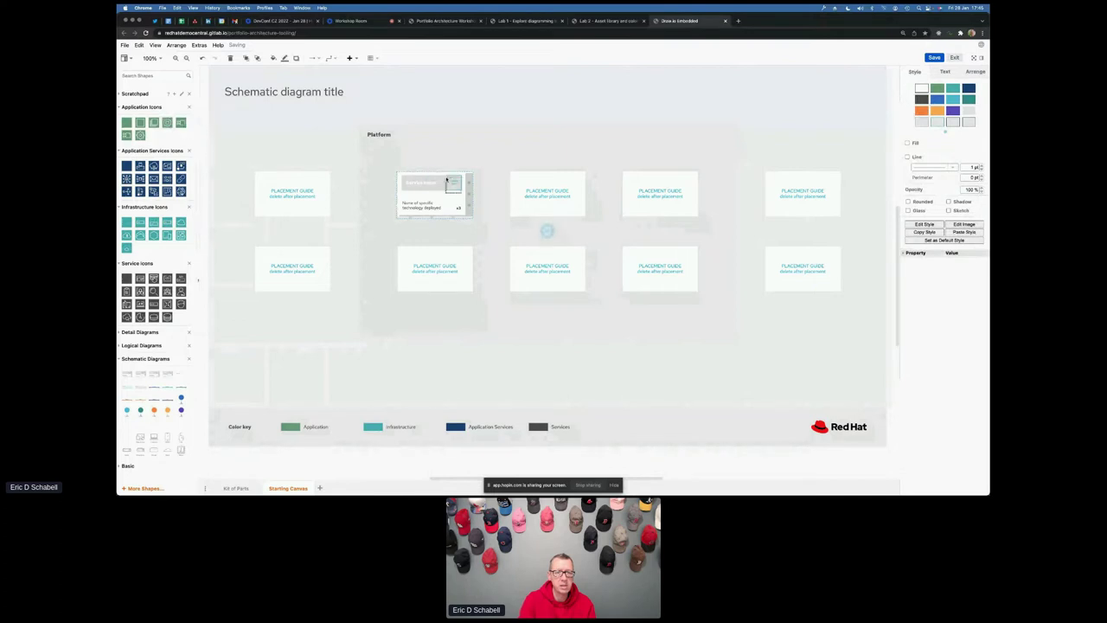
{"action": "left_click", "coordinate": [433, 188]}
{"action": "left_click", "coordinate": [440, 182]}
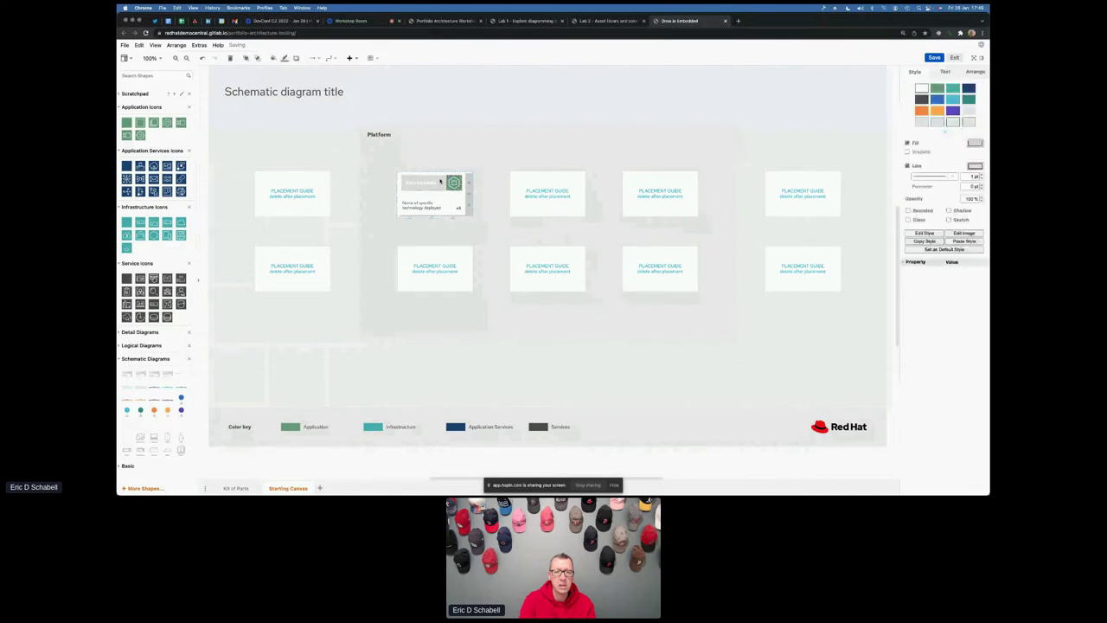
{"action": "double_click", "coordinate": [433, 181]}
{"action": "left_click", "coordinate": [443, 179]}
{"action": "left_click", "coordinate": [937, 89]}
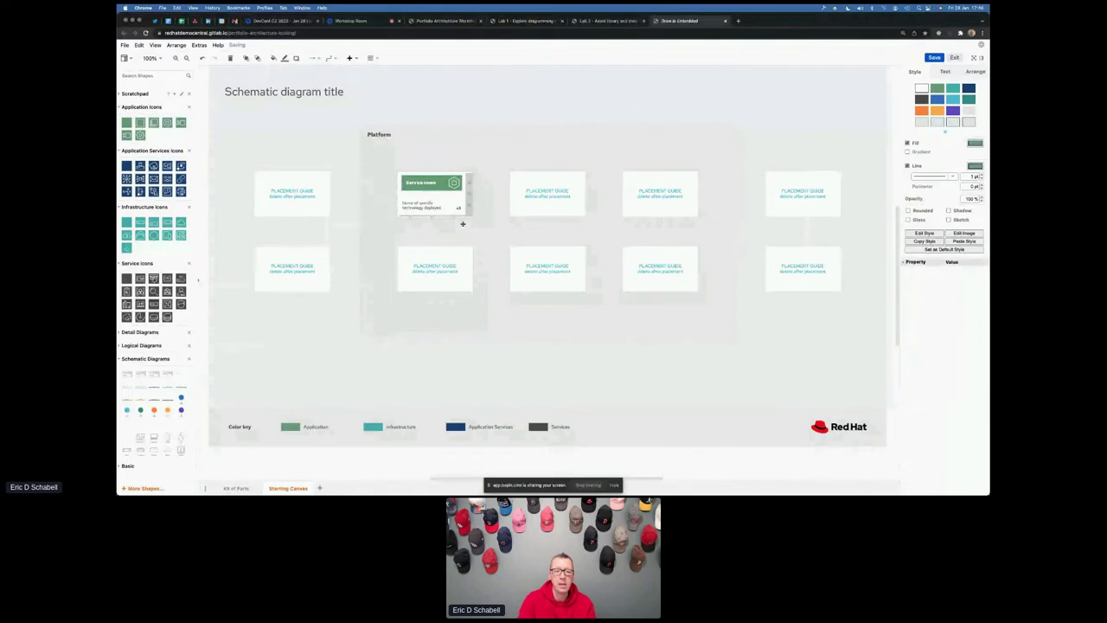
Set the first card's technology text to "Runtimes Node.js" and its instance count to "1..n".
{"action": "double_click", "coordinate": [421, 205]}
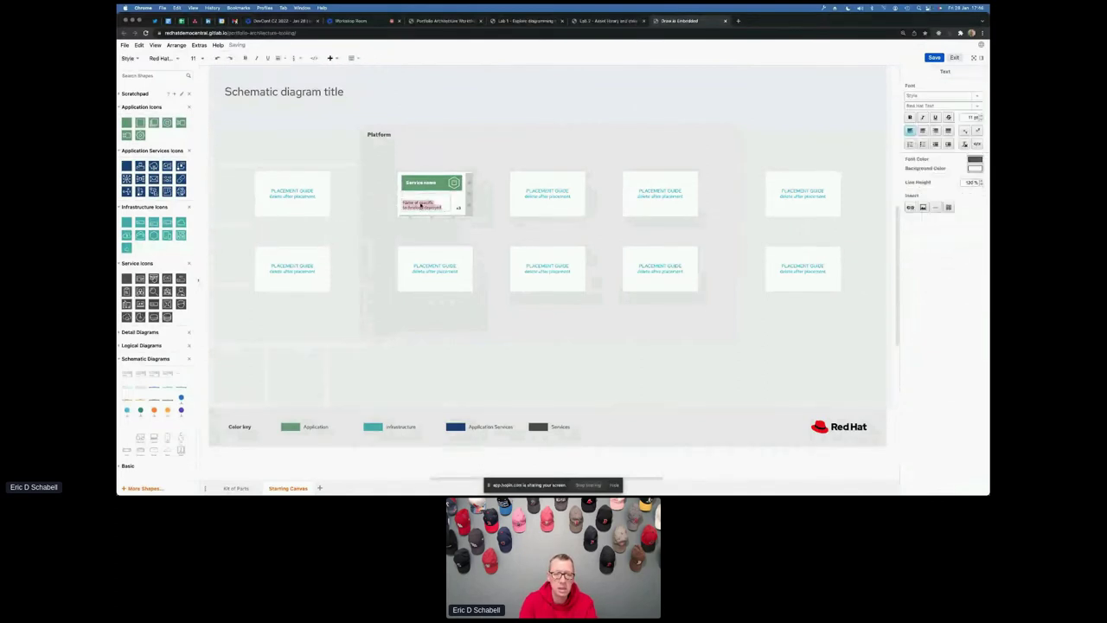
{"action": "key", "text": "BackSpace"}
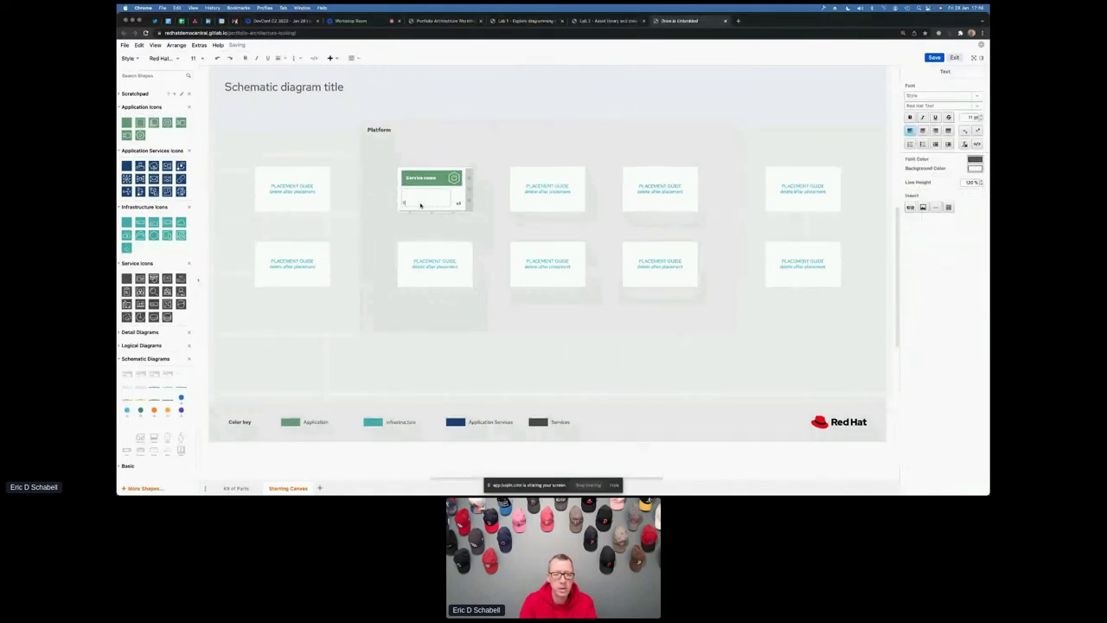
{"action": "type", "text": "Build"}
{"action": "type", "text": "s"}
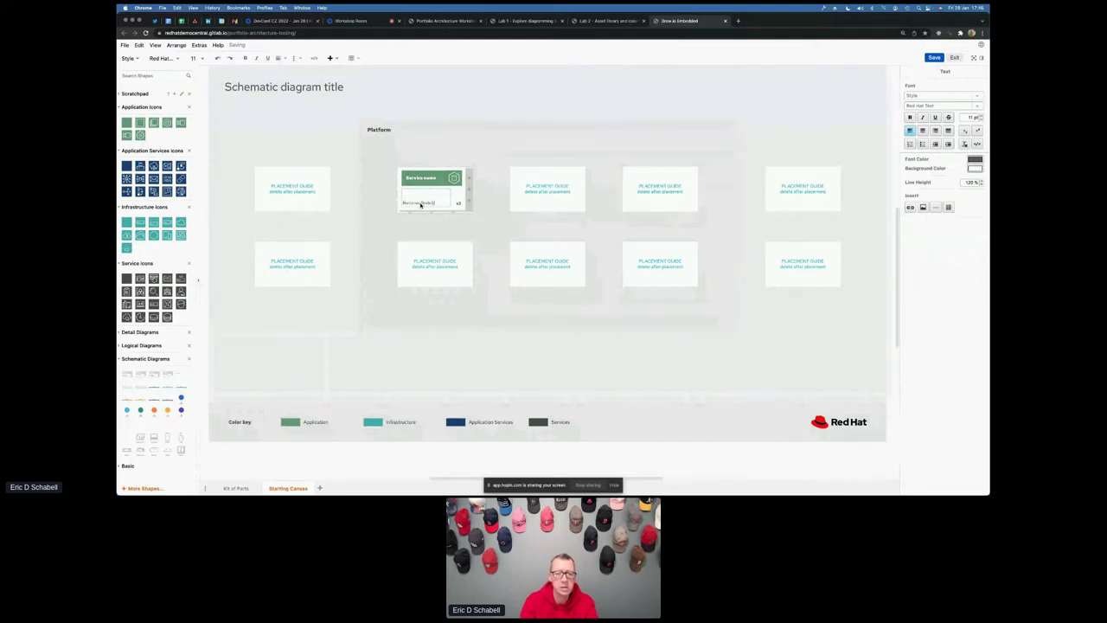
{"action": "double_click", "coordinate": [457, 204]}
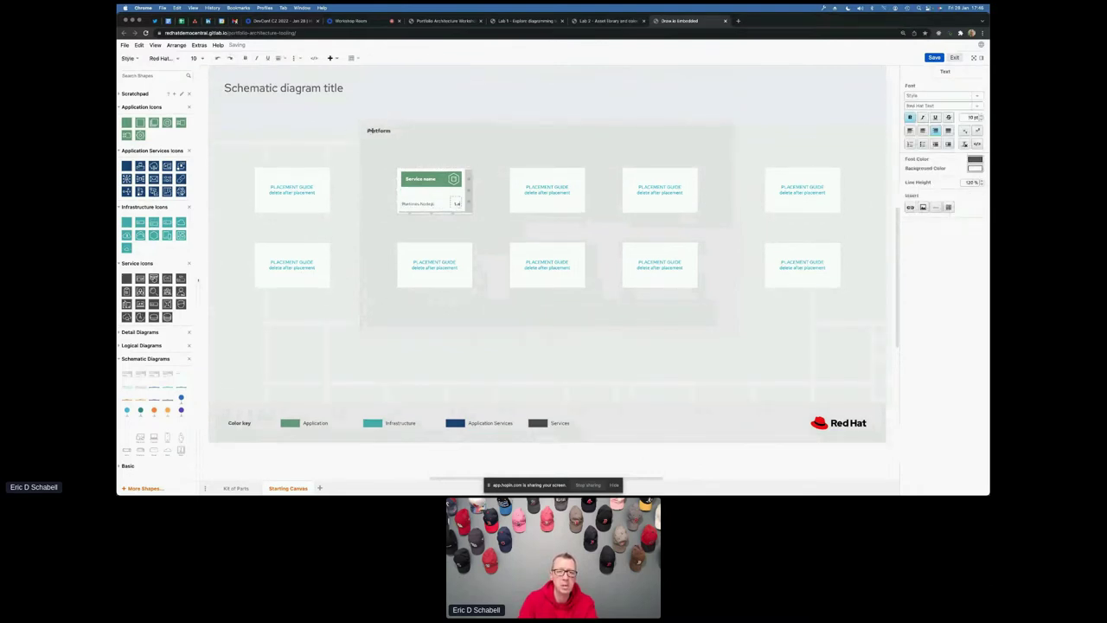
Rename the Platform group as "Container Platform".
{"action": "double_click", "coordinate": [369, 132]}
{"action": "type", "text": "Container"}
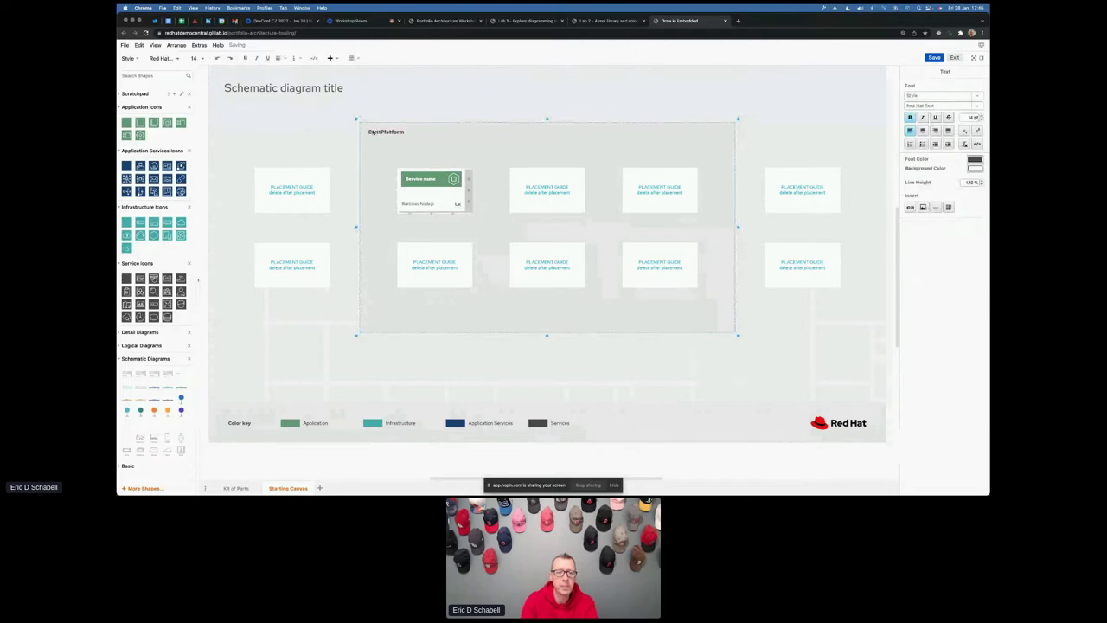
{"action": "left_click", "coordinate": [430, 95]}
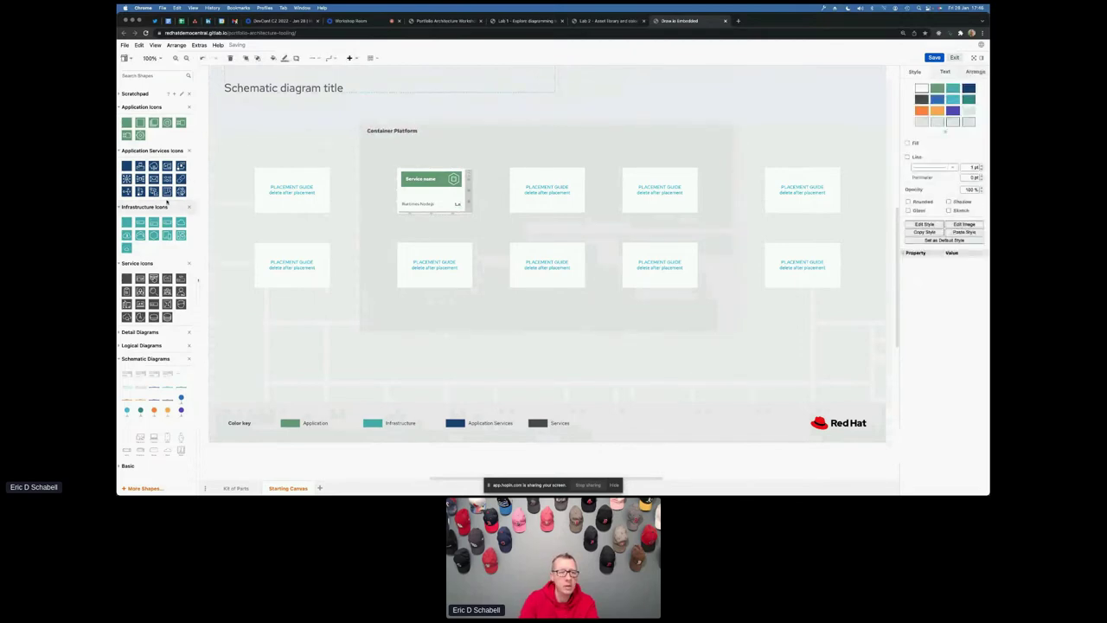
Place a second service card over the next placement guide in the Container Platform's upper row and name it "Event stream".
{"action": "mouse_move", "coordinate": [167, 178]}
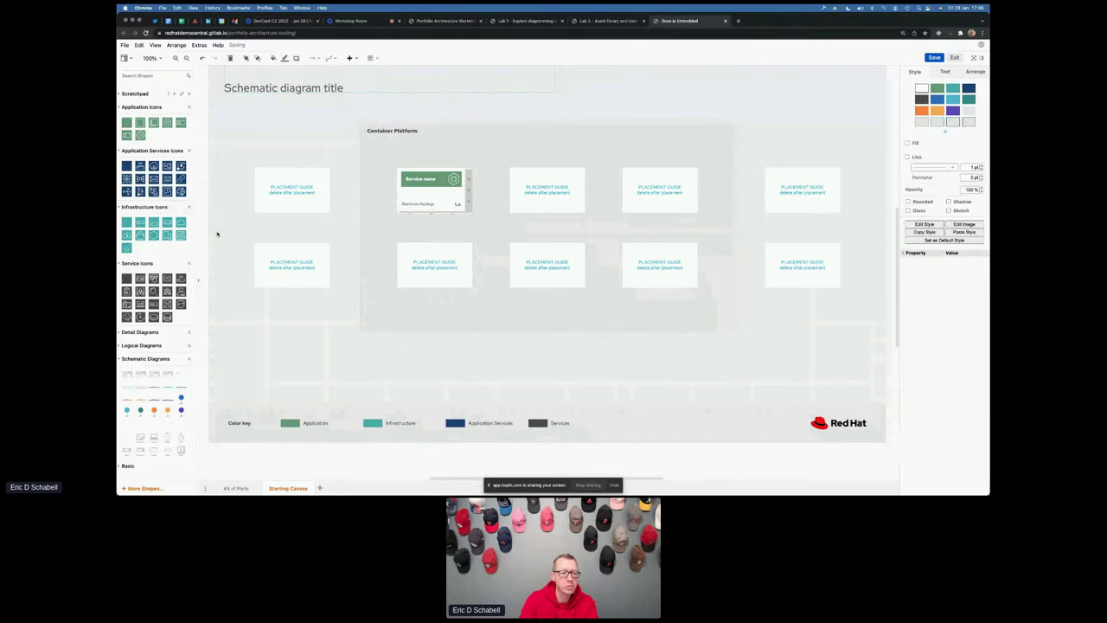
{"action": "left_click_drag", "start_coordinate": [155, 394], "coordinate": [510, 169]}
{"action": "double_click", "coordinate": [531, 182]}
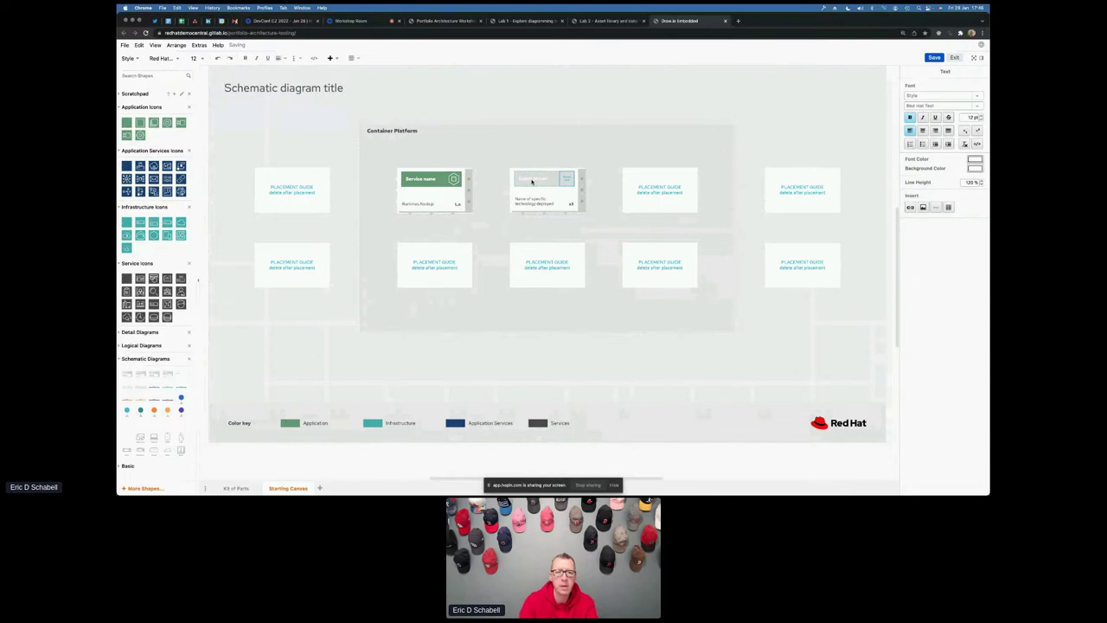
{"action": "left_click", "coordinate": [478, 109]}
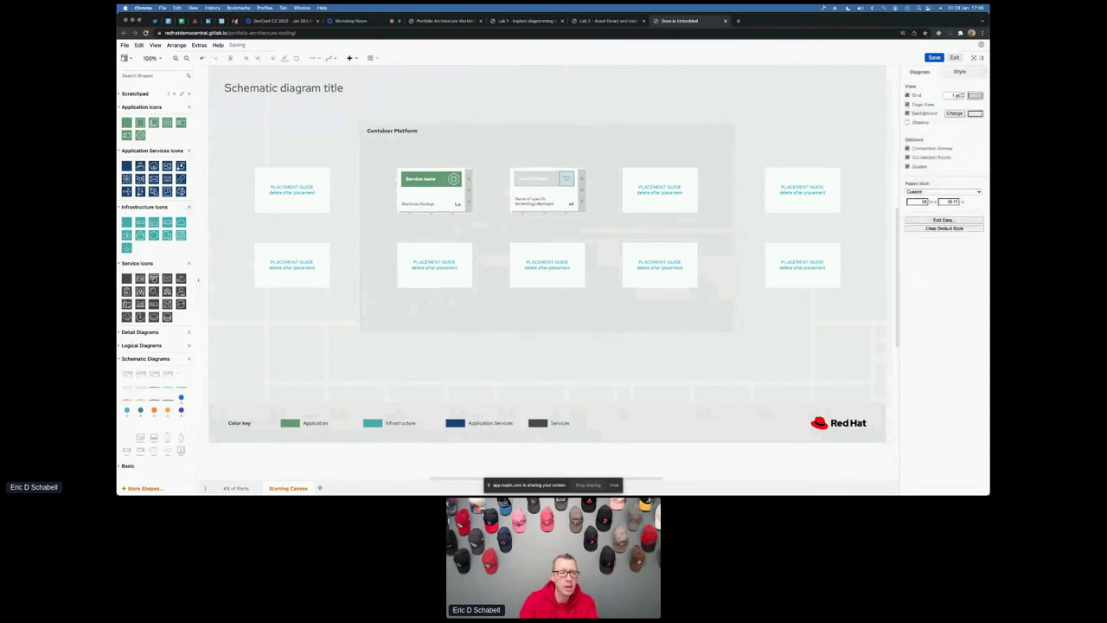
Add the Event Streaming icon to the Event stream card and fill its header with the dark blue Application Services colour.
{"action": "mouse_move", "coordinate": [139, 179]}
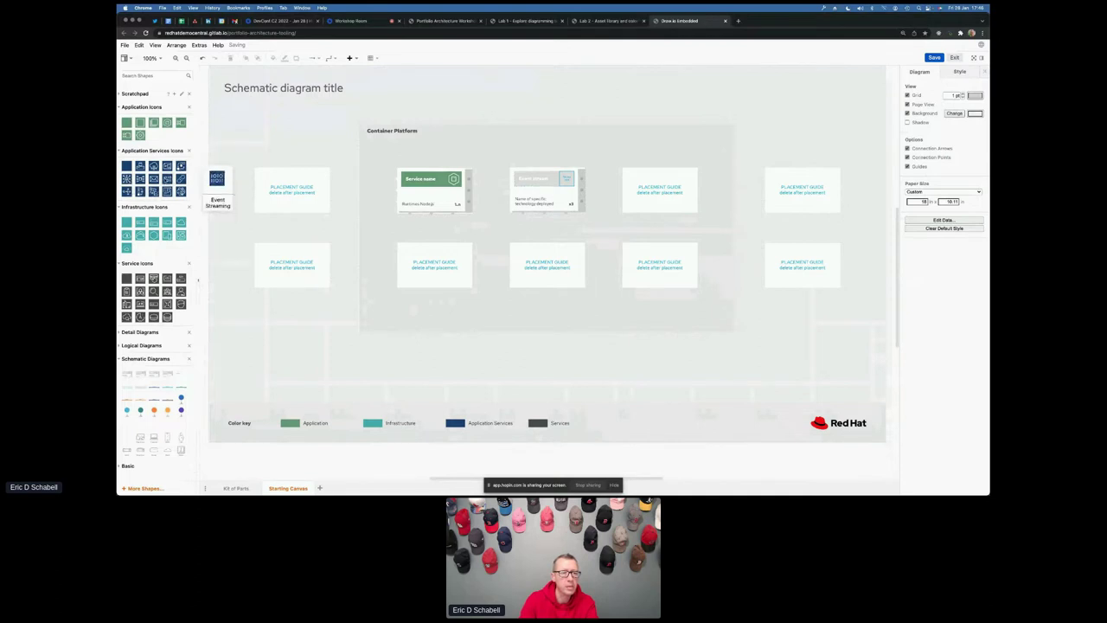
{"action": "left_click_drag", "start_coordinate": [167, 179], "coordinate": [566, 179]}
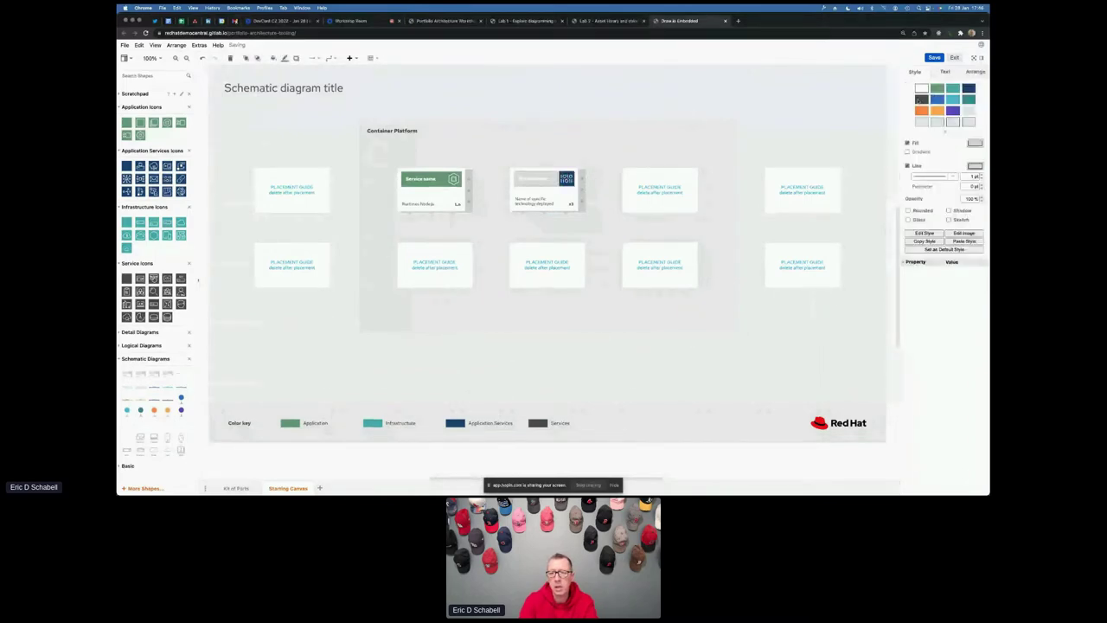
{"action": "left_click", "coordinate": [923, 99]}
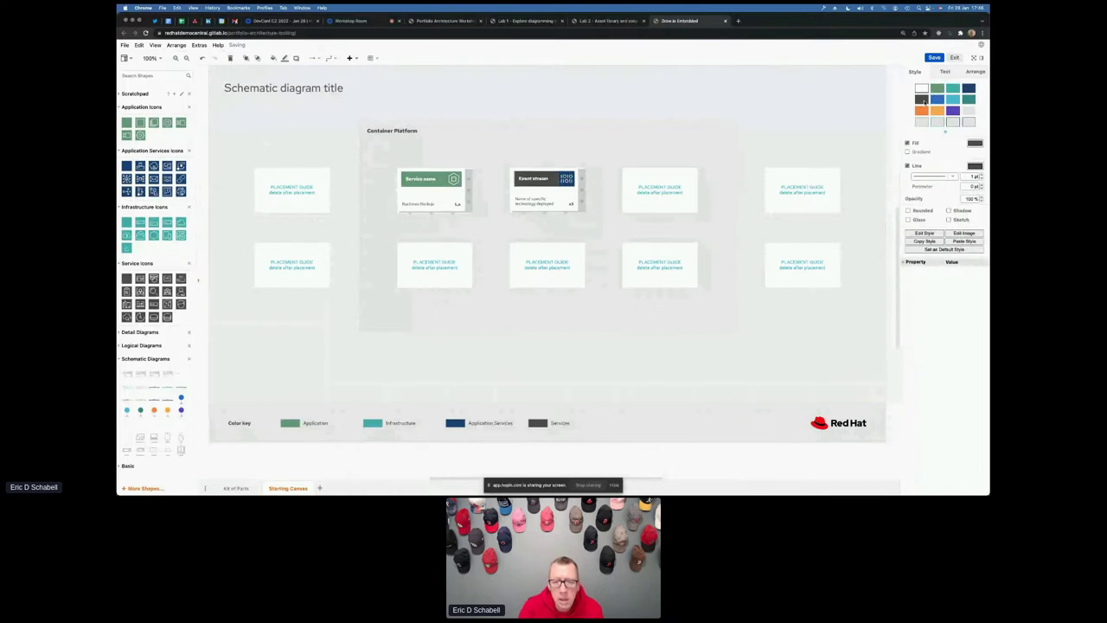
{"action": "left_click", "coordinate": [969, 88]}
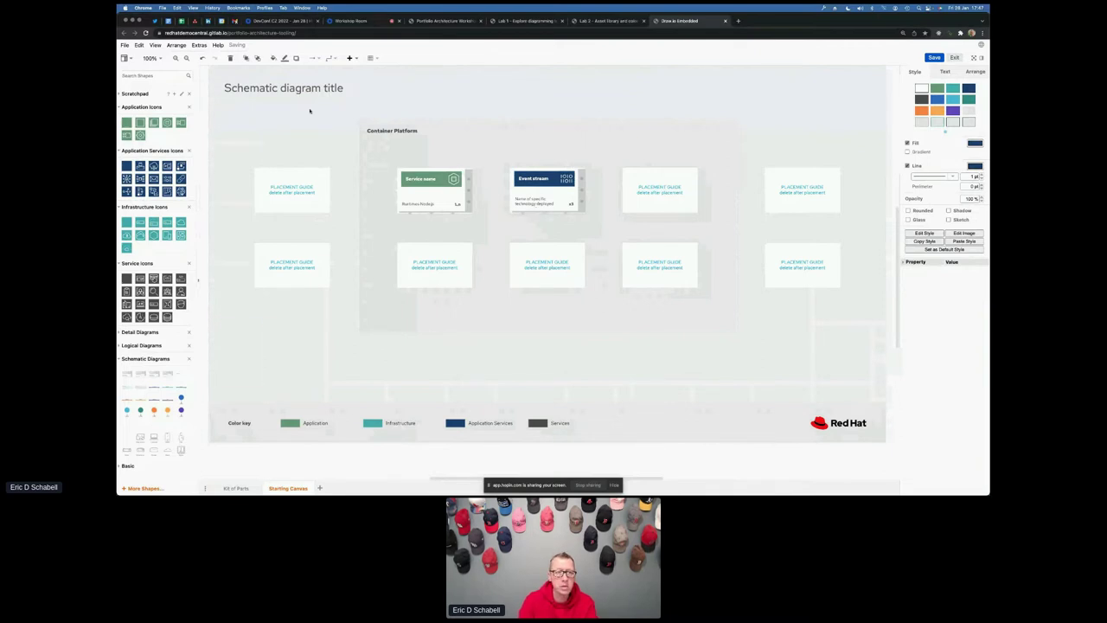
Enlarge the canvas view to 200% around the two service cards.
{"action": "left_click", "coordinate": [155, 58]}
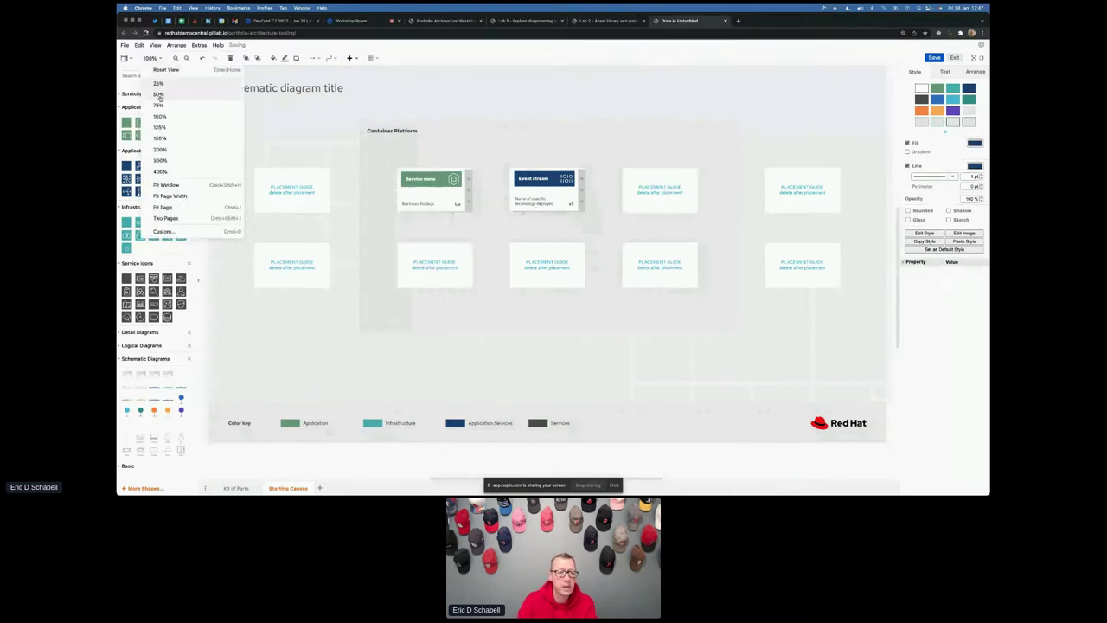
{"action": "left_click", "coordinate": [164, 150]}
{"action": "scroll", "coordinate": [397, 189], "scroll_direction": "up", "scroll_amount": 2}
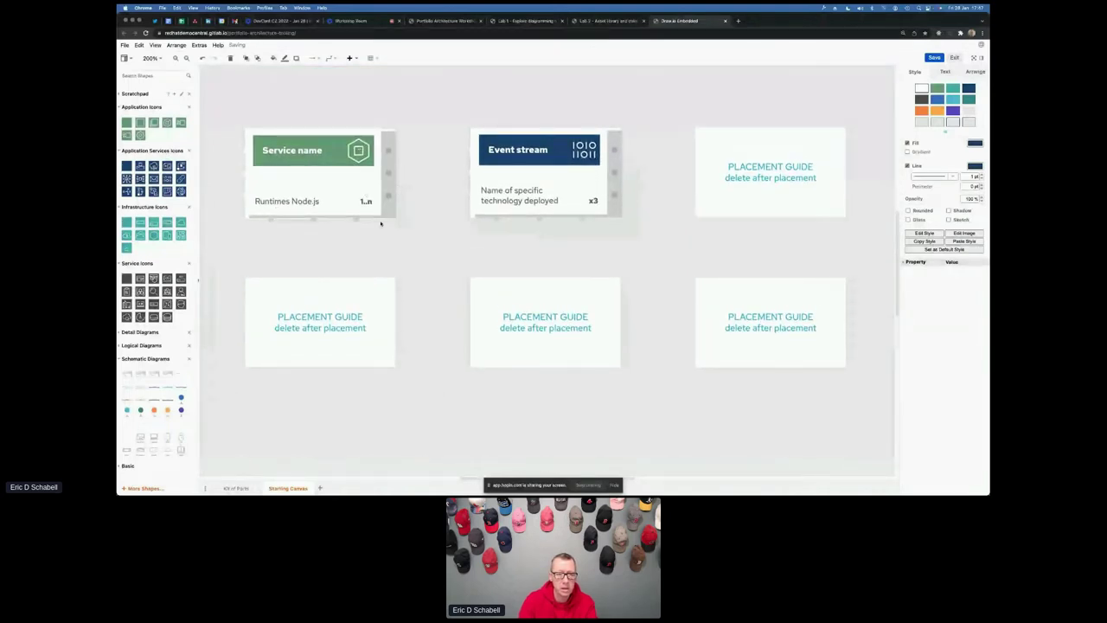
{"action": "left_click", "coordinate": [366, 205]}
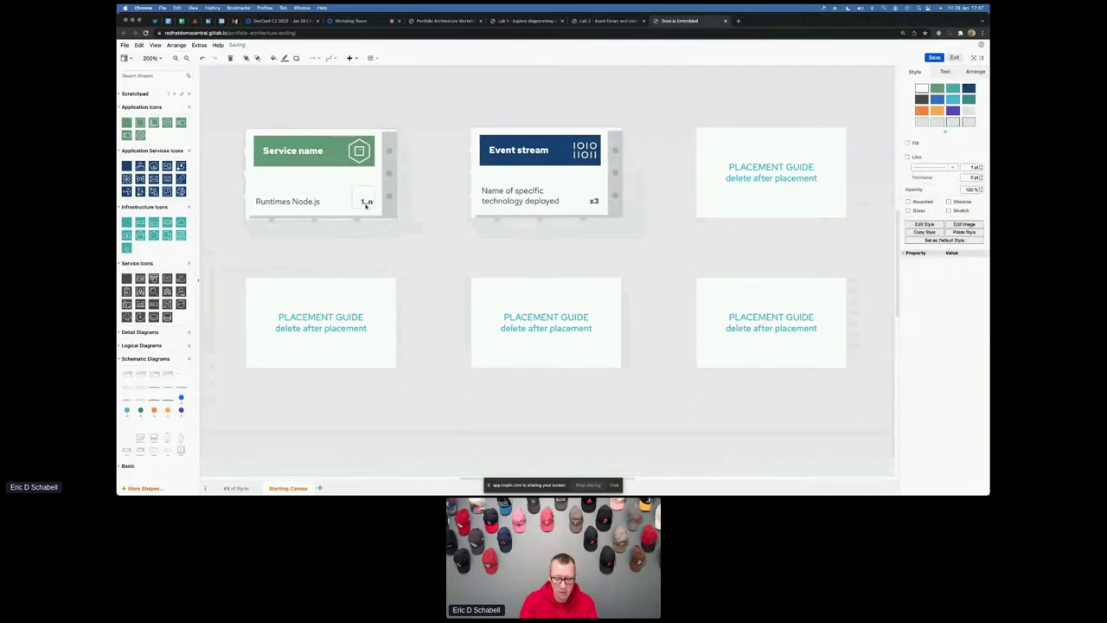
{"action": "key", "text": "BackSpace"}
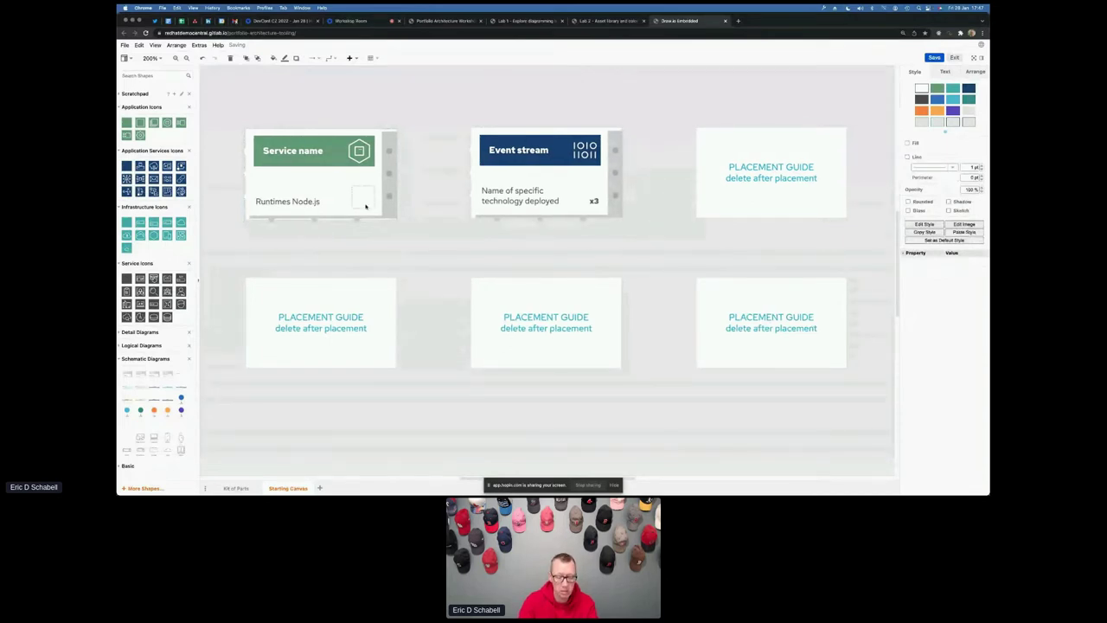
{"action": "key", "text": "super+z"}
{"action": "left_click", "coordinate": [329, 188]}
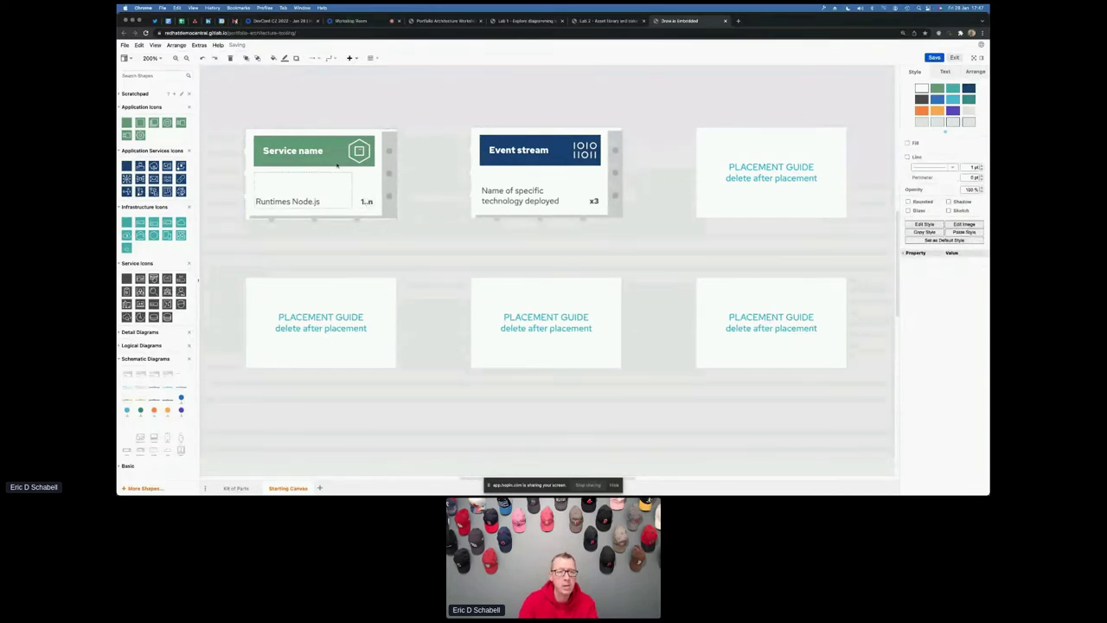
{"action": "left_click", "coordinate": [365, 93]}
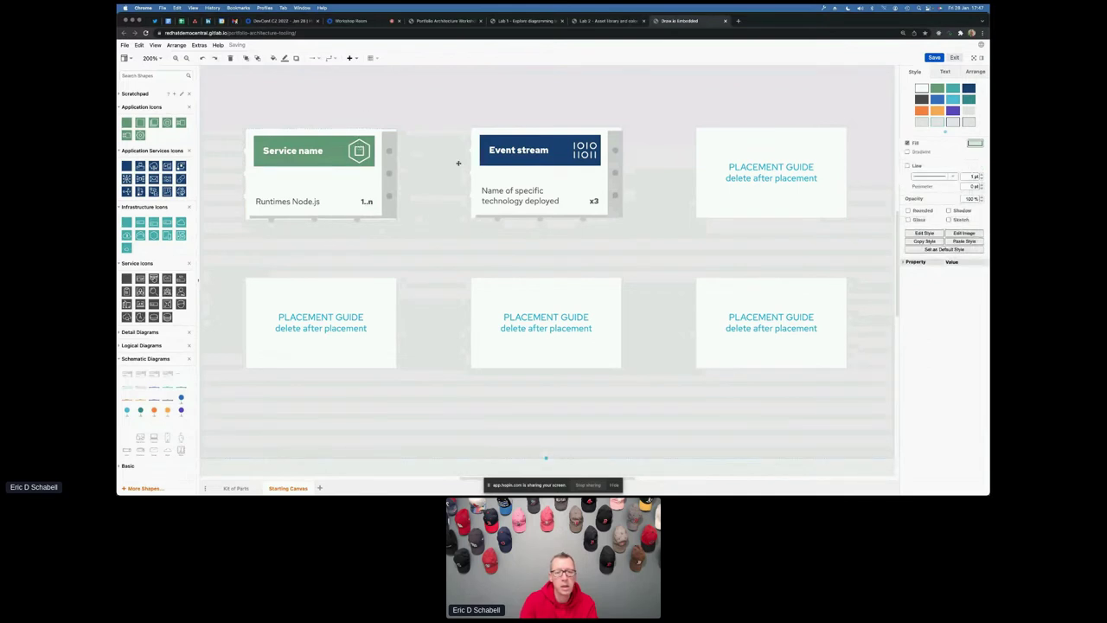
Try drawing a short connector from the Service name card's middle side connection point, and delete it.
{"action": "left_click", "coordinate": [512, 173]}
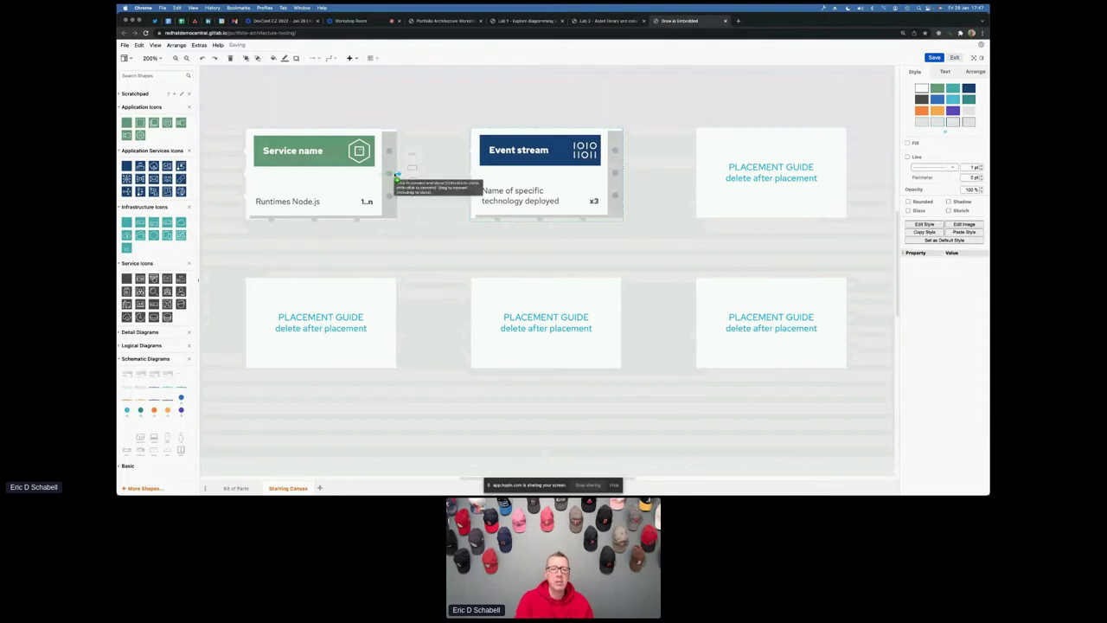
{"action": "left_click_drag", "start_coordinate": [397, 177], "coordinate": [429, 180]}
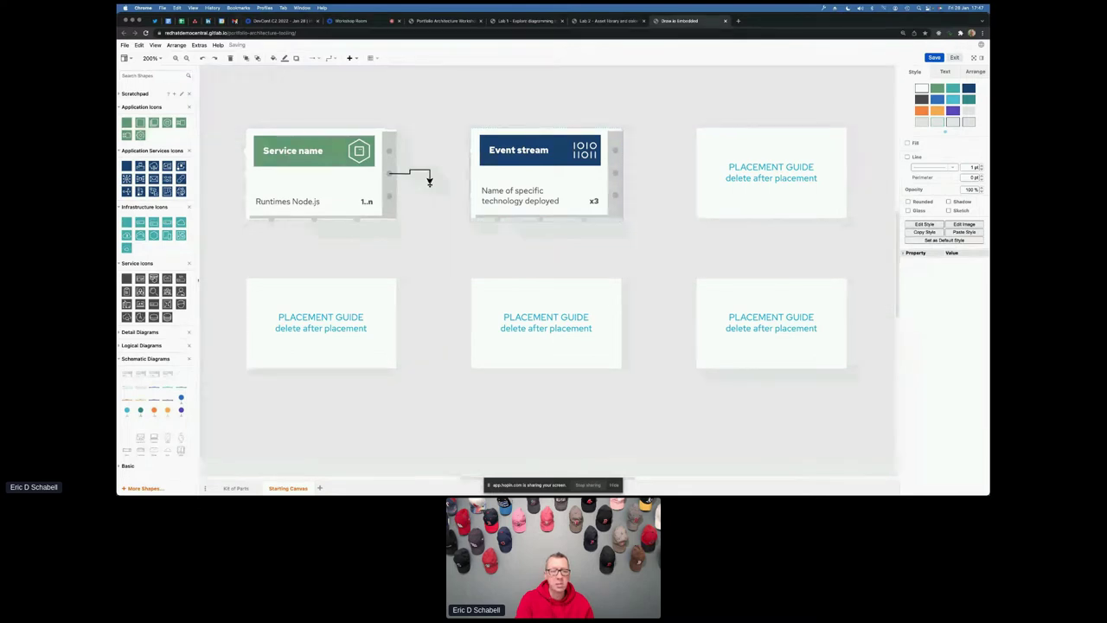
{"action": "left_click", "coordinate": [428, 181]}
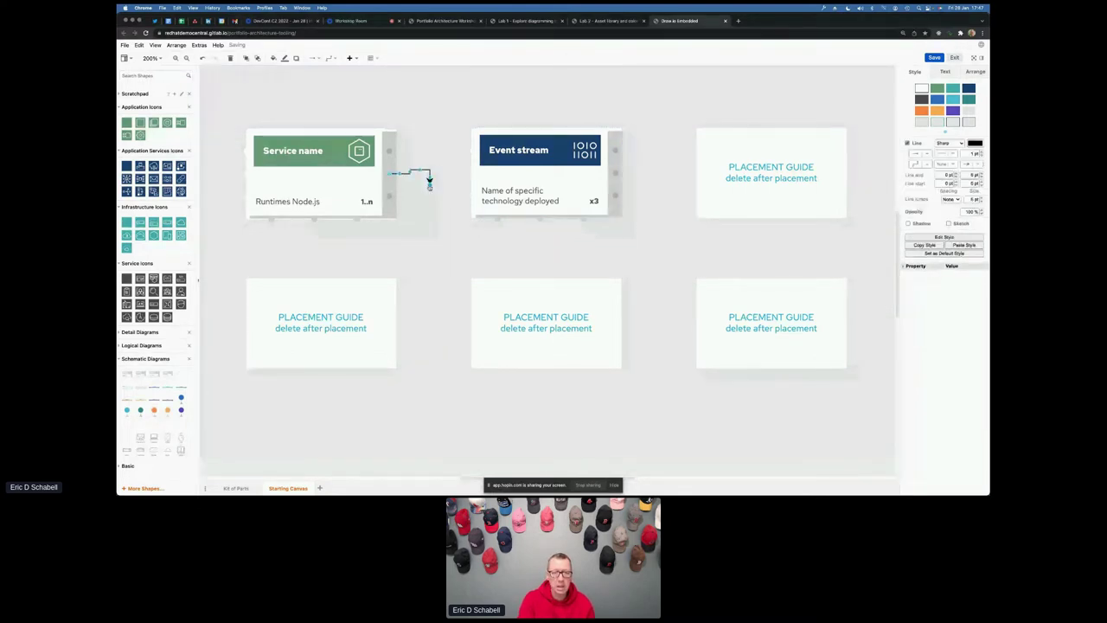
{"action": "key", "text": "Delete"}
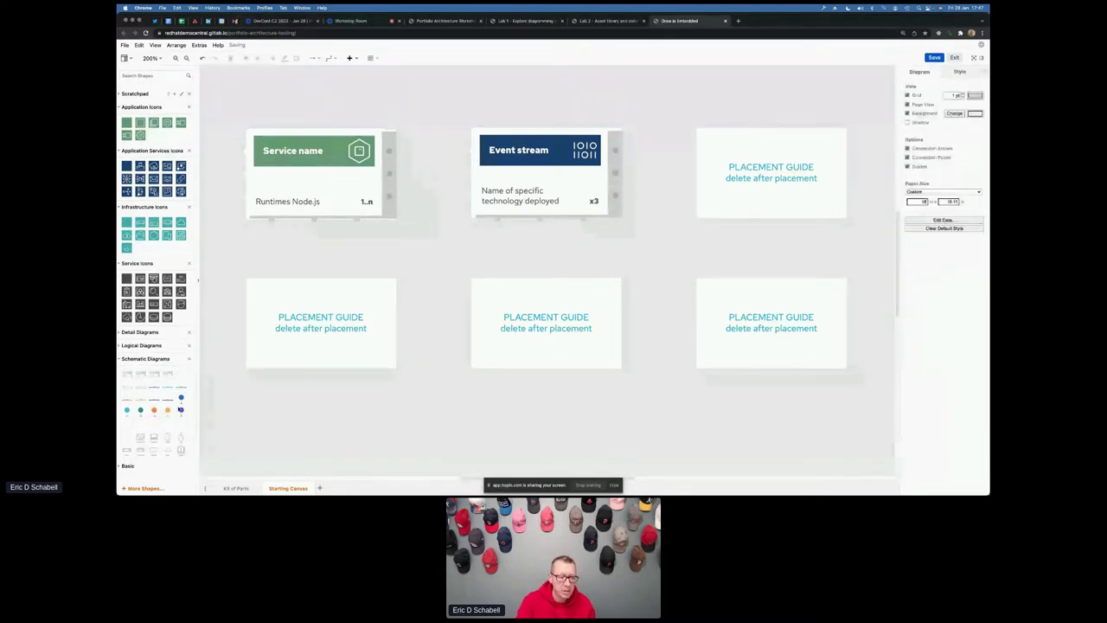
Insert a Network 2 connector to make its style the default for new connectors, and delete that sample line.
{"action": "mouse_move", "coordinate": [155, 401]}
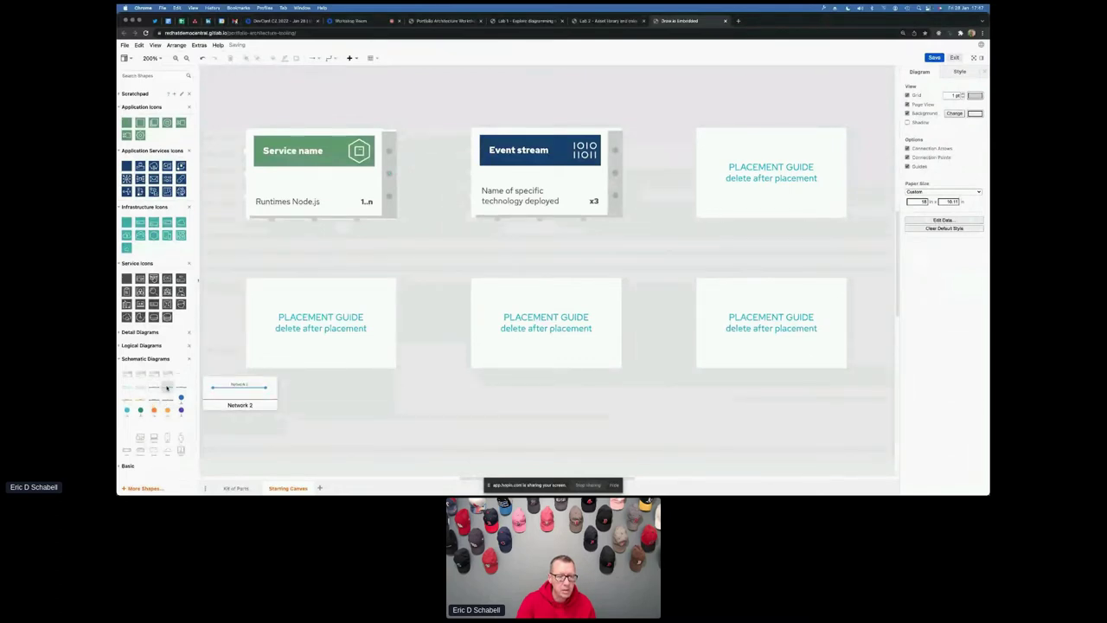
{"action": "left_click", "coordinate": [167, 388]}
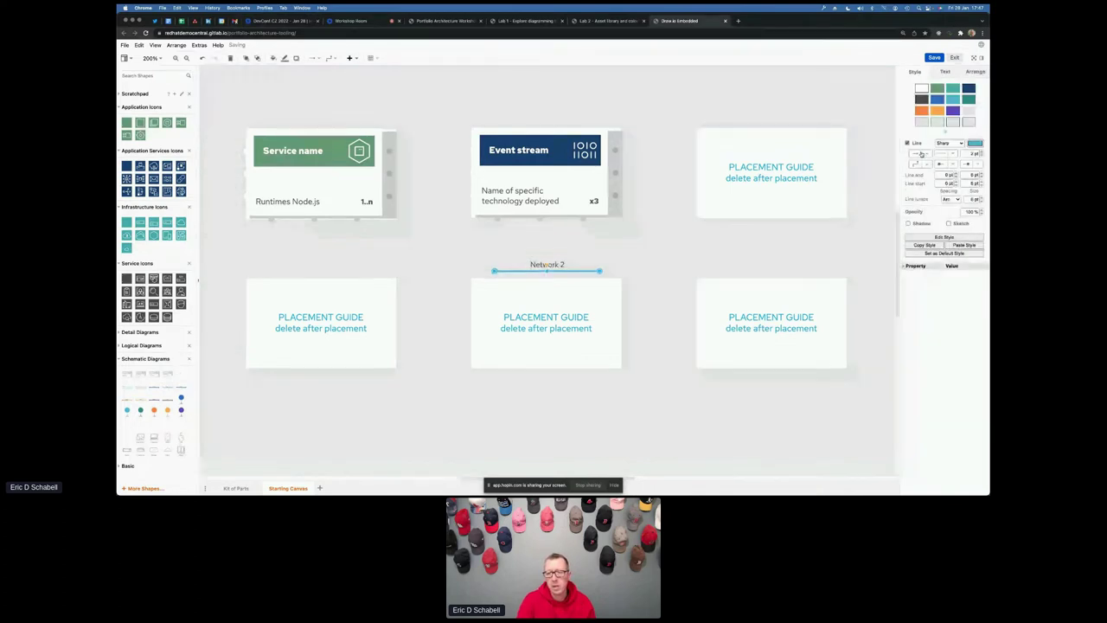
{"action": "left_click", "coordinate": [942, 252]}
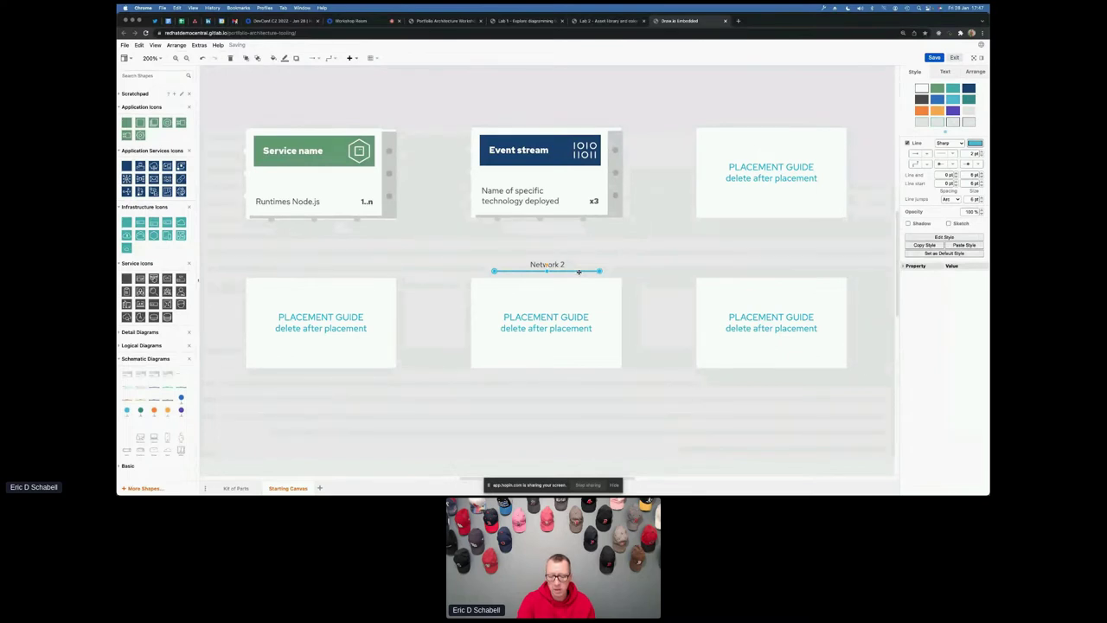
{"action": "key", "text": "Delete"}
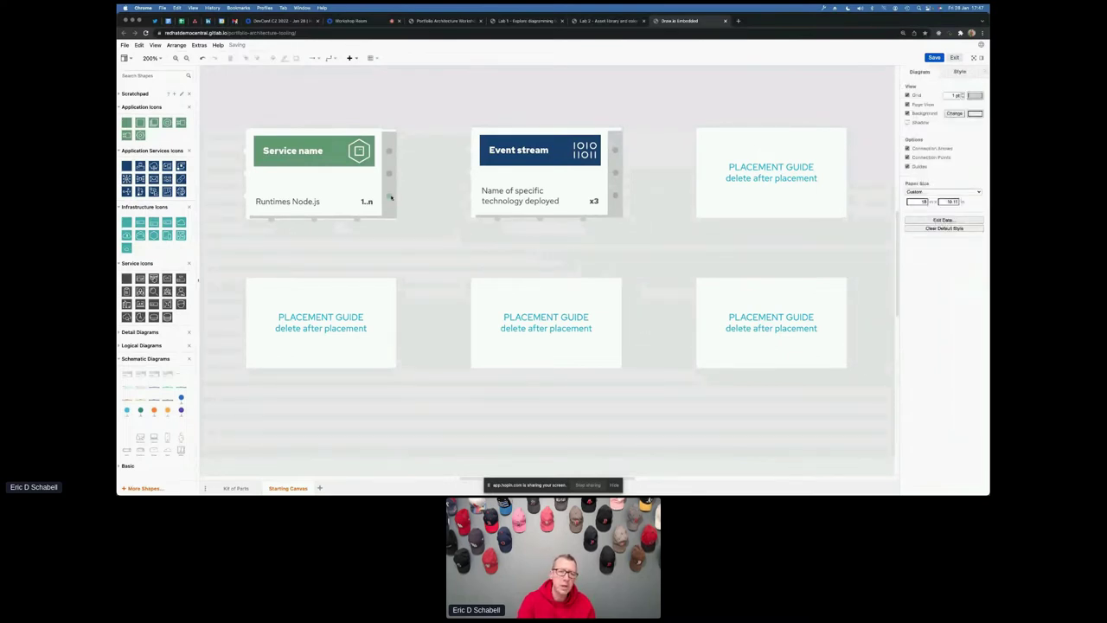
Connect the lowest side connection points of the Service name and Event stream cards, routing the line around and beneath the Event stream card.
{"action": "left_click_drag", "start_coordinate": [390, 199], "coordinate": [615, 195]}
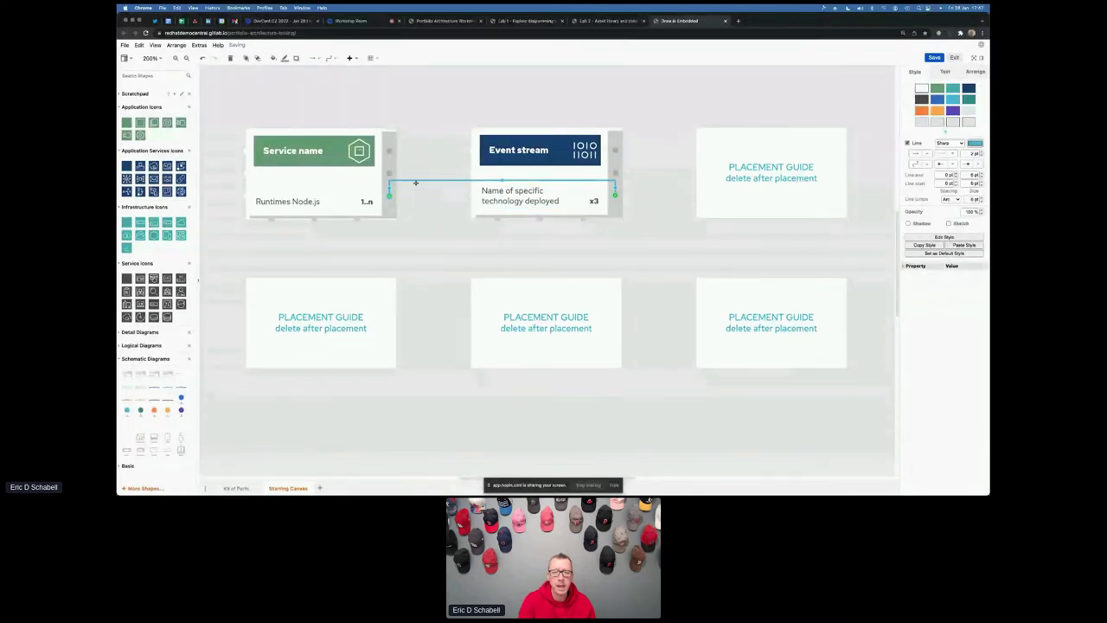
{"action": "left_click_drag", "start_coordinate": [502, 181], "coordinate": [507, 241]}
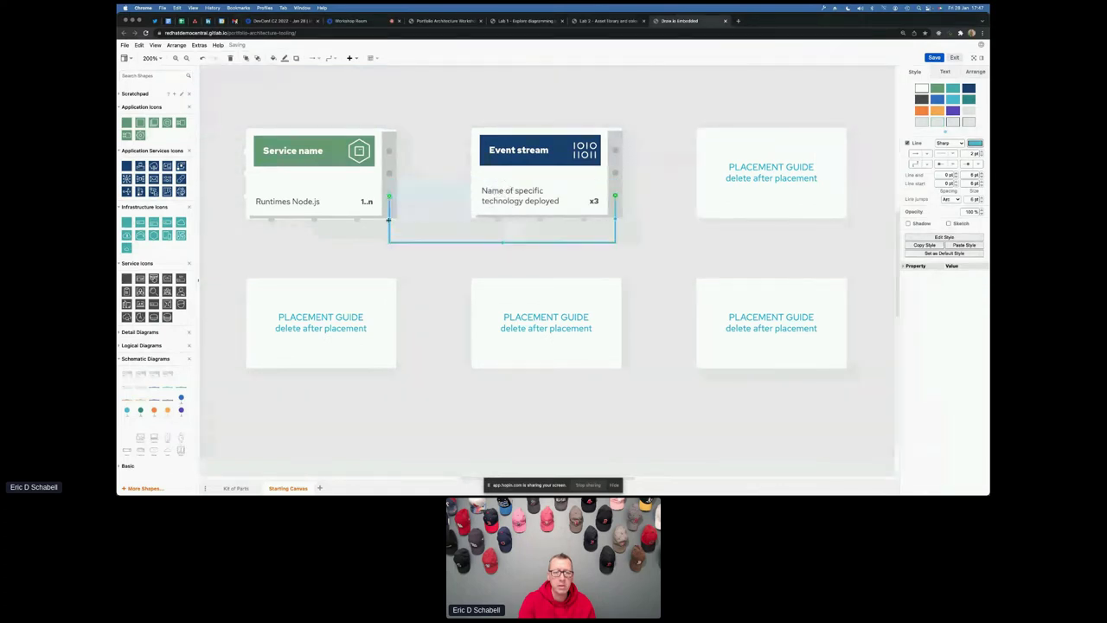
{"action": "left_click_drag", "start_coordinate": [391, 223], "coordinate": [421, 223]}
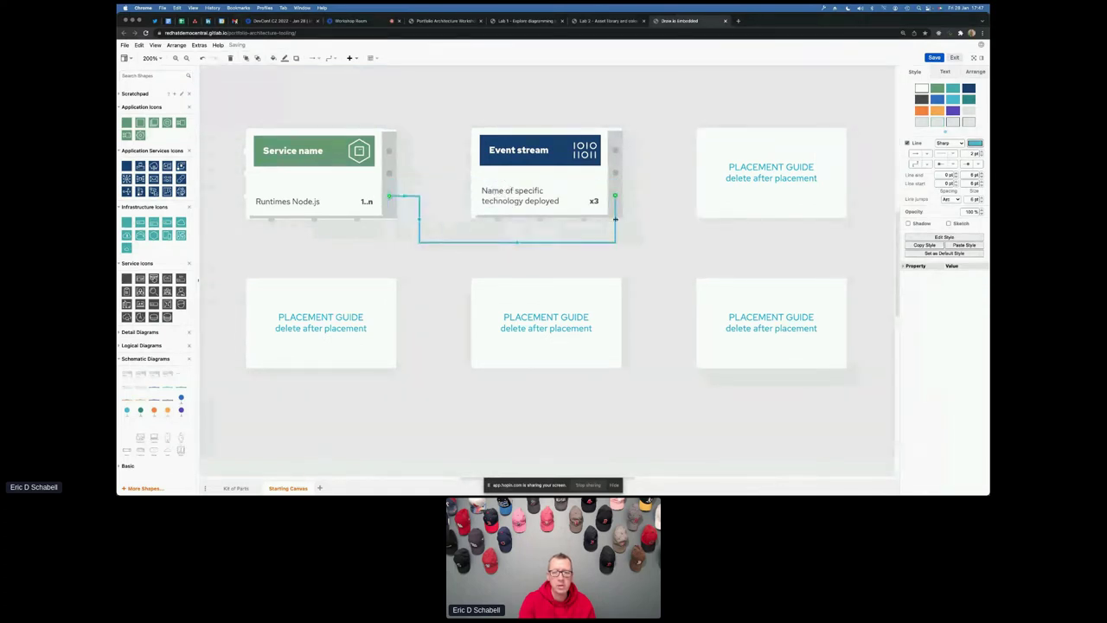
{"action": "left_click_drag", "start_coordinate": [611, 223], "coordinate": [645, 218]}
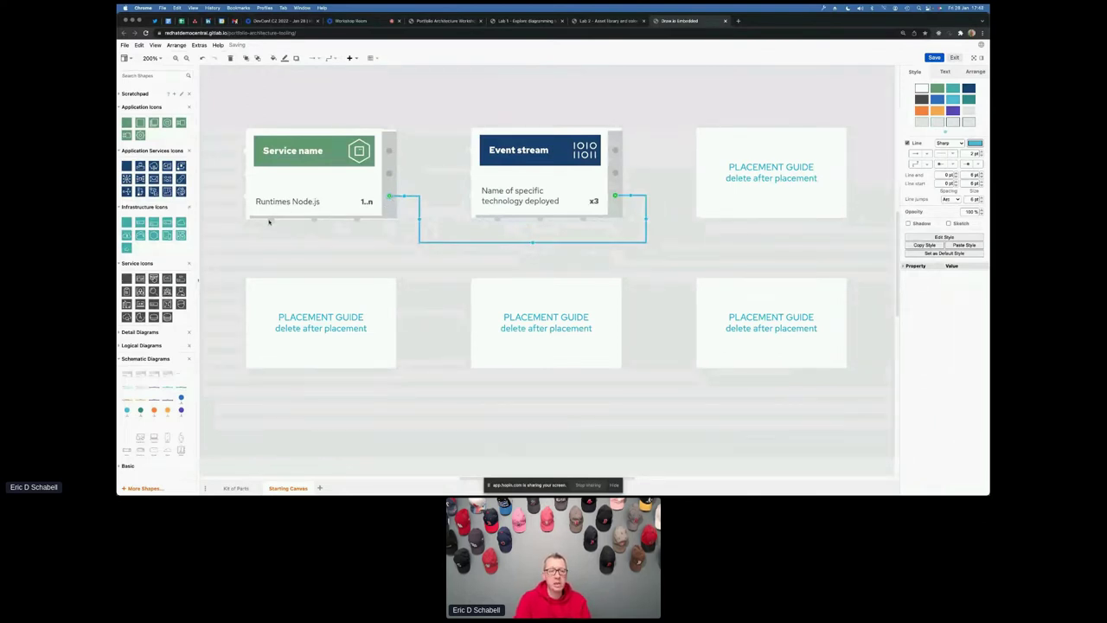
Insert and delete a sample Data connector, and connect the Service name card's rightmost bottom point to the Event stream card's lowest left point.
{"action": "left_click", "coordinate": [167, 399]}
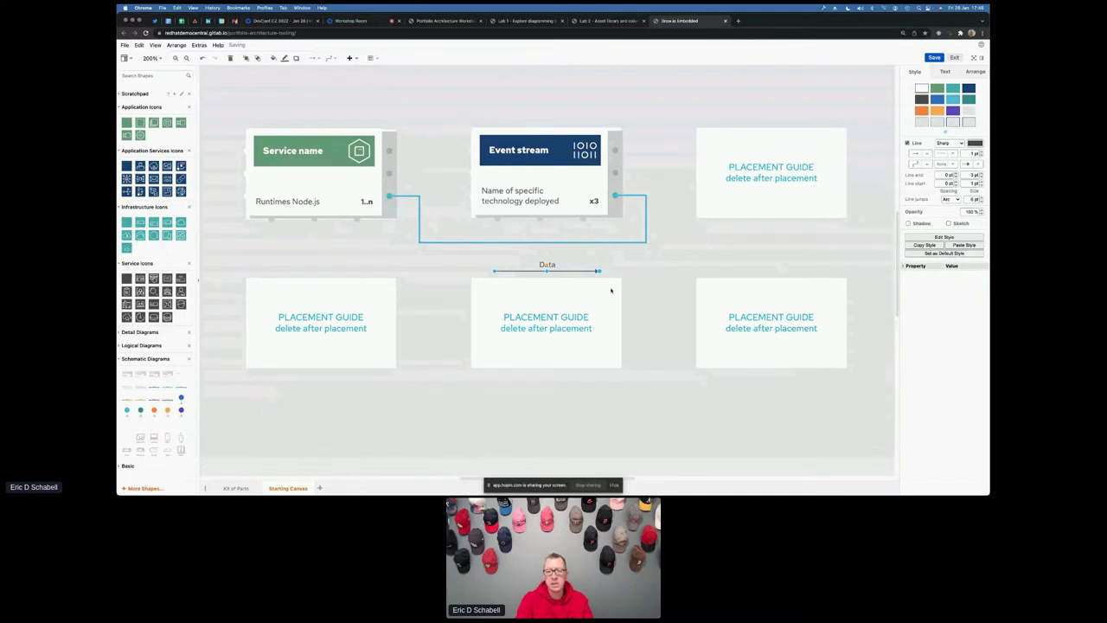
{"action": "key", "text": "Delete"}
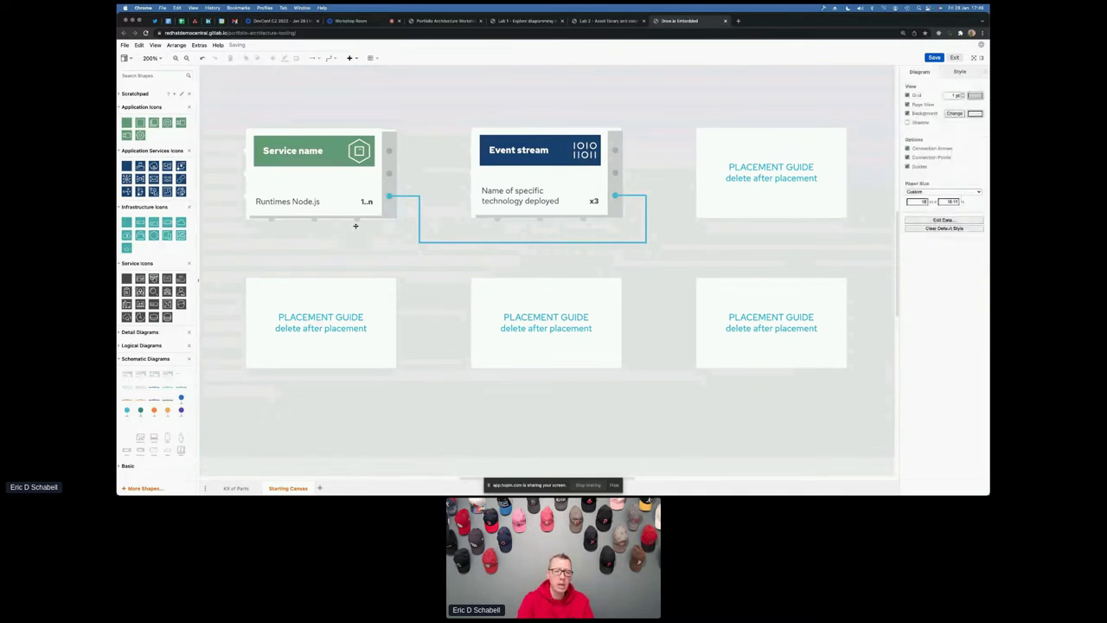
{"action": "left_click_drag", "start_coordinate": [355, 221], "coordinate": [452, 215]}
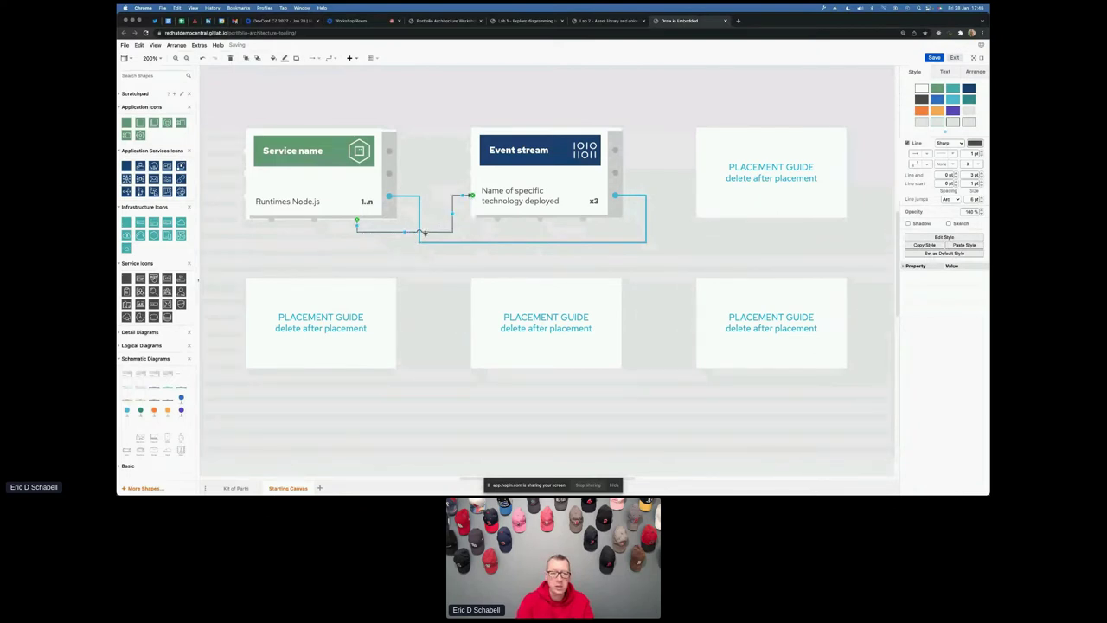
Reroute the blue network connector so it passes above the Event stream card, and reset the canvas view to 100%.
{"action": "left_click", "coordinate": [535, 243]}
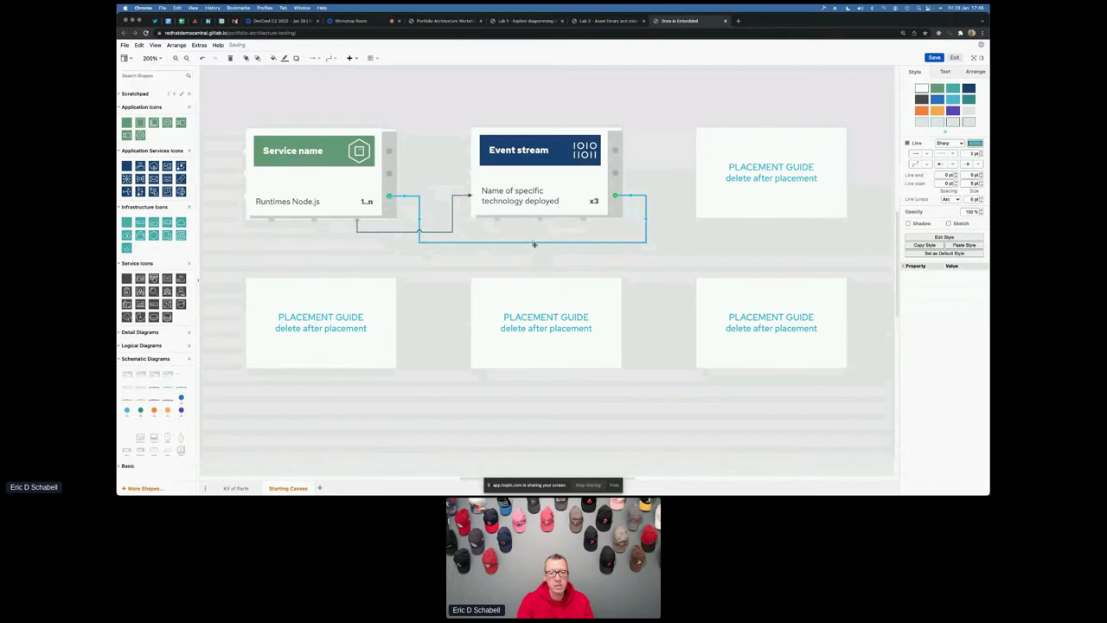
{"action": "left_click_drag", "start_coordinate": [534, 242], "coordinate": [535, 111]}
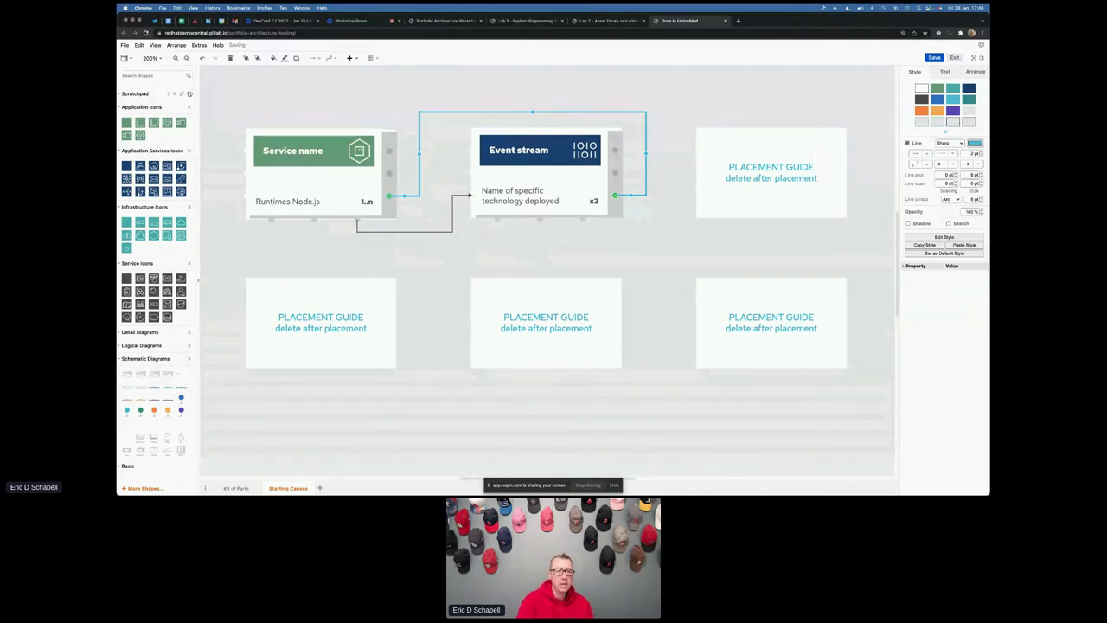
{"action": "left_click", "coordinate": [157, 59]}
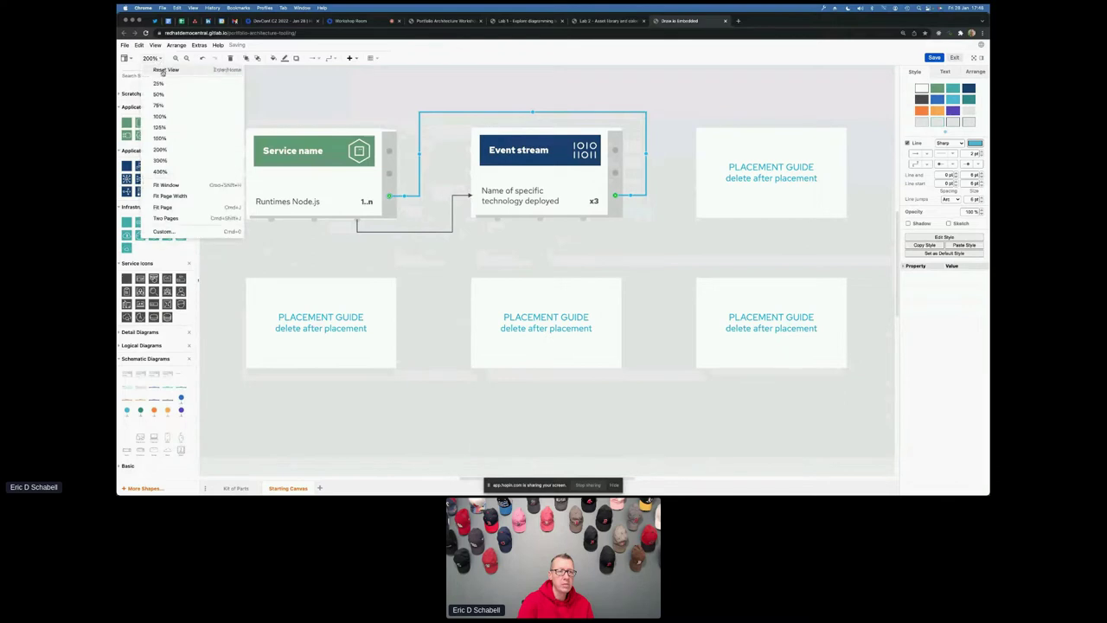
{"action": "left_click", "coordinate": [162, 71]}
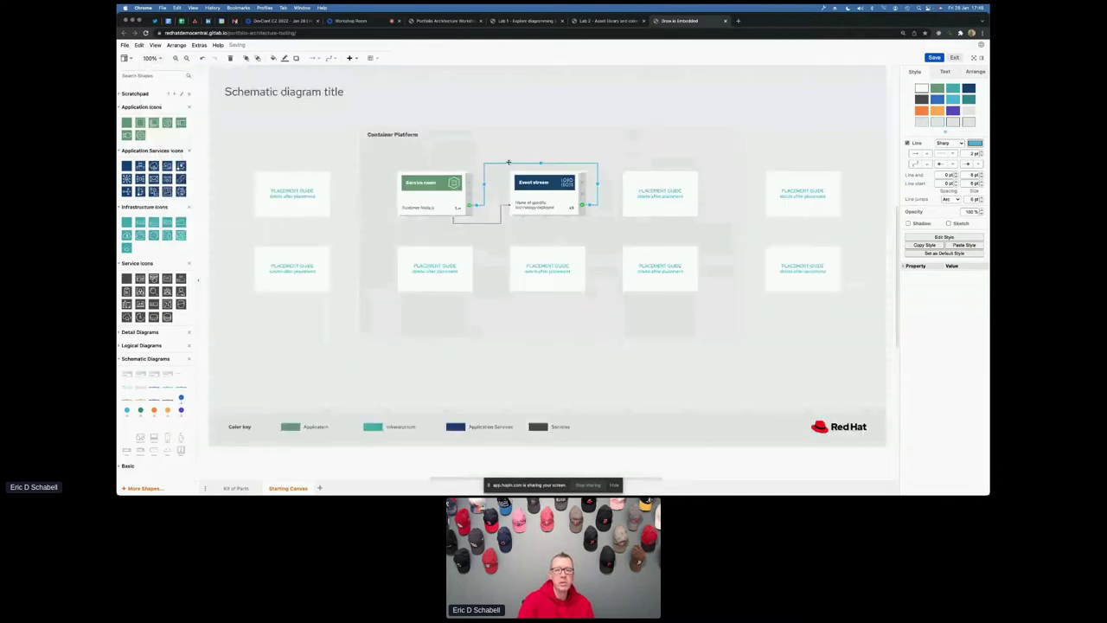
View the schematic canvas at 50% and 150% zoom, and return it to 100%.
{"action": "left_click", "coordinate": [151, 58]}
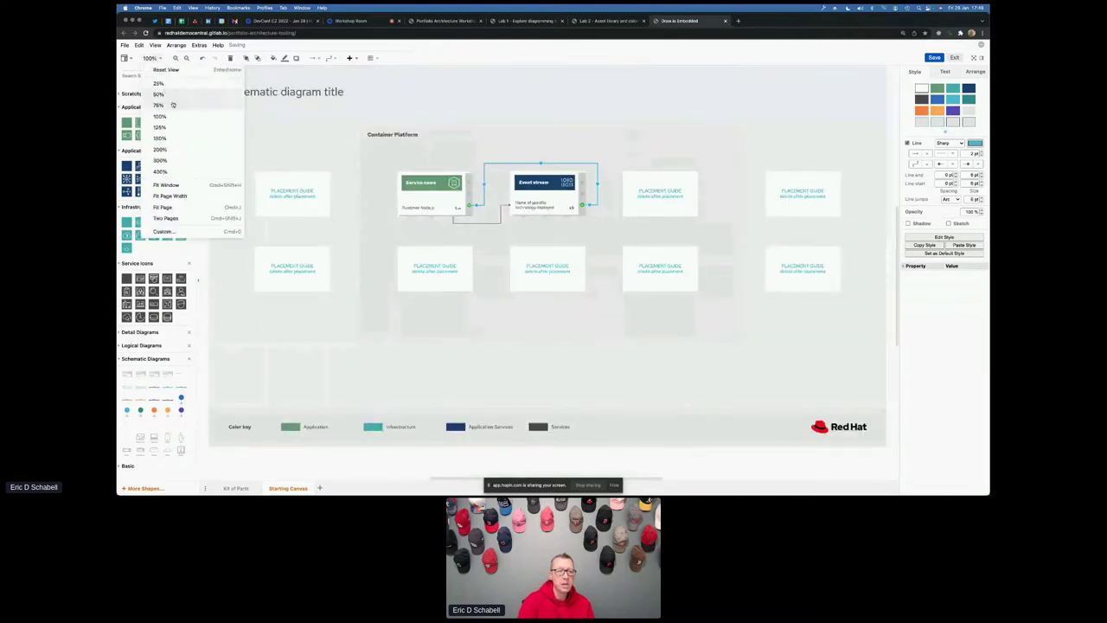
{"action": "left_click", "coordinate": [168, 94]}
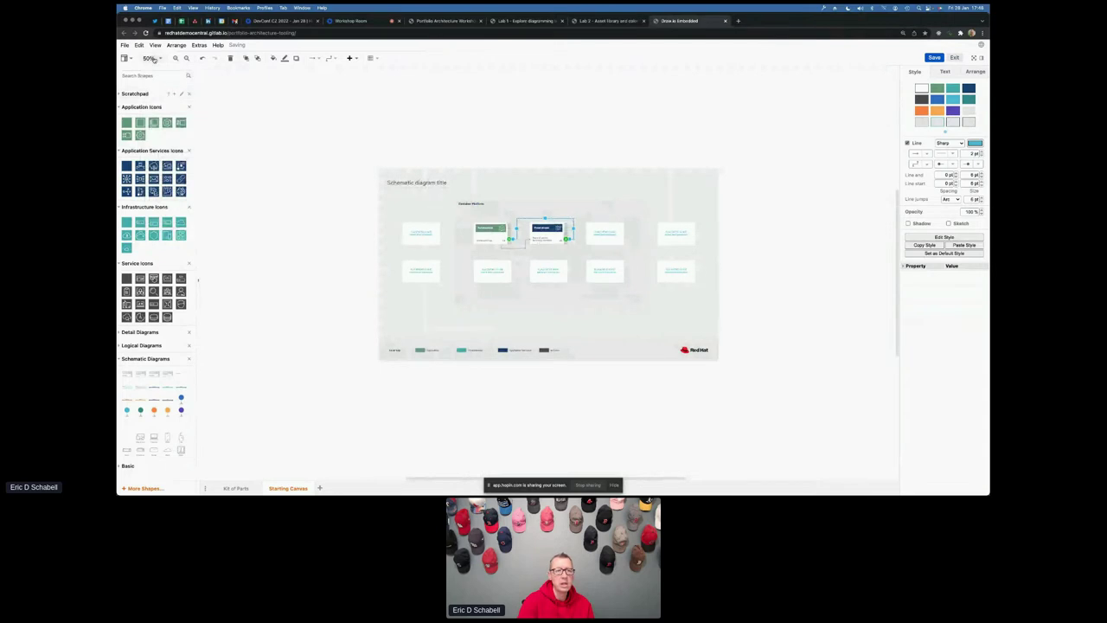
{"action": "left_click", "coordinate": [151, 58]}
{"action": "left_click", "coordinate": [161, 137]}
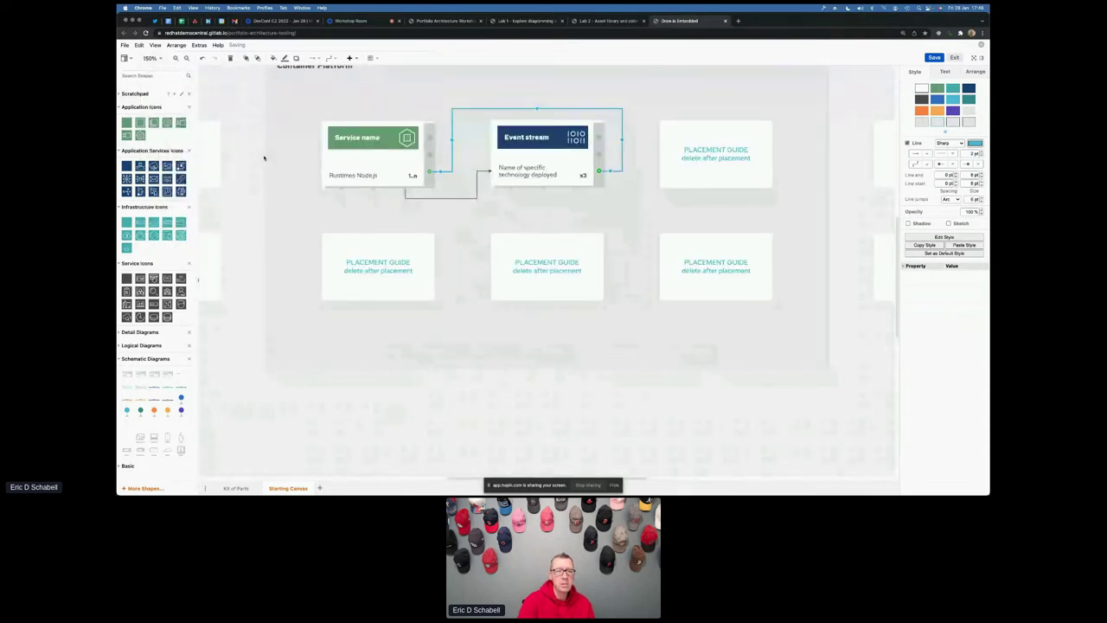
{"action": "left_click", "coordinate": [151, 58]}
{"action": "left_click", "coordinate": [161, 116]}
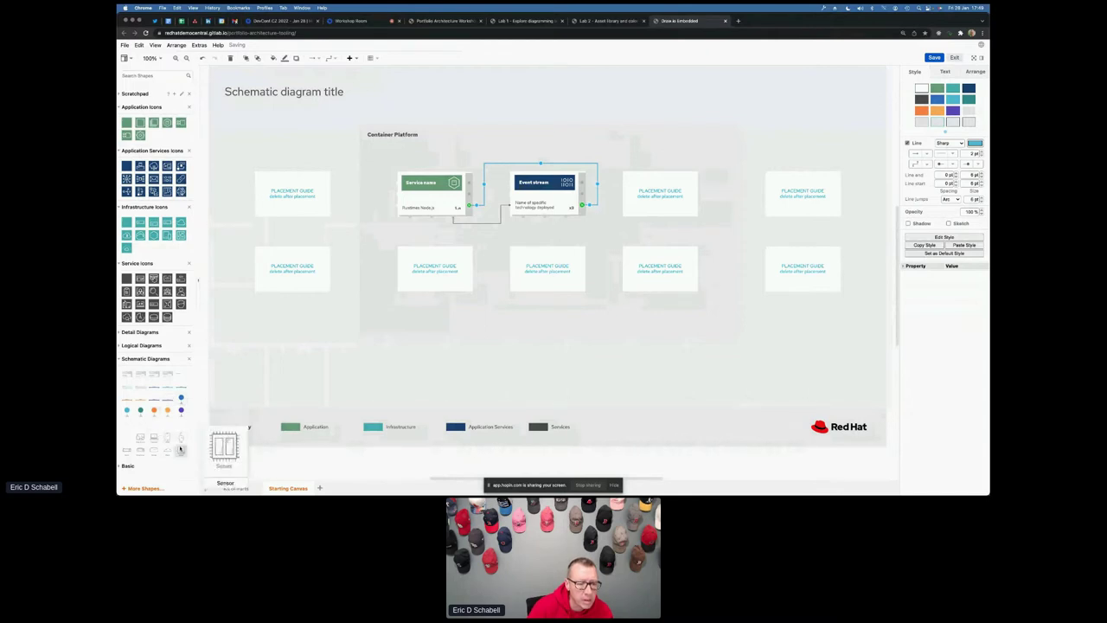
Place a User icon outside the Container Platform beside the Service name card's row, and delete the two placement guides in that outer column.
{"action": "left_click_drag", "start_coordinate": [181, 442], "coordinate": [242, 191]}
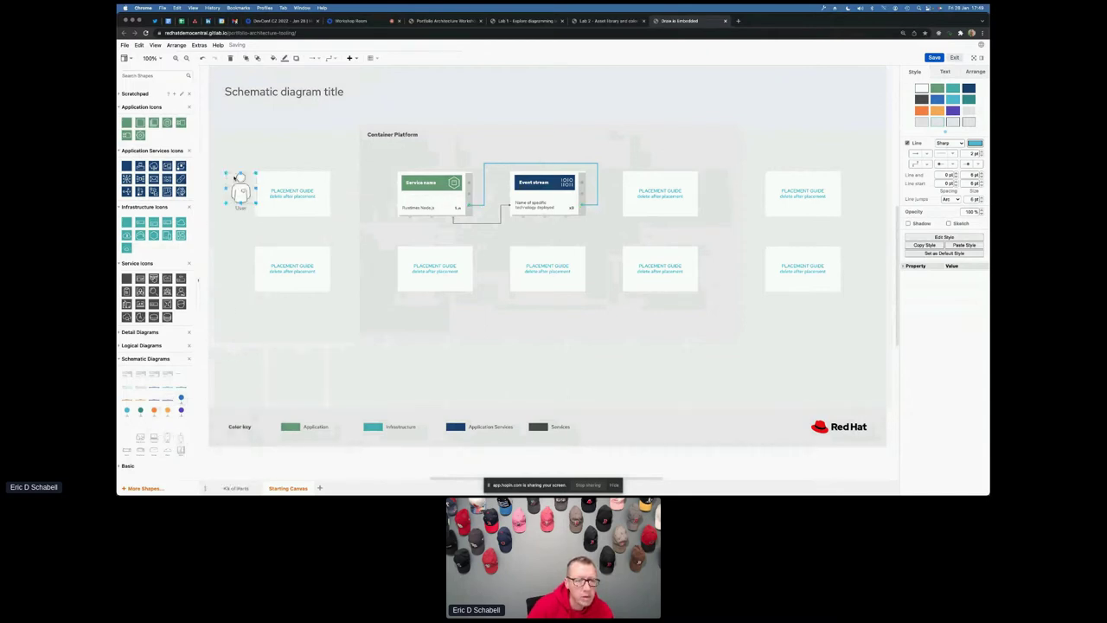
{"action": "left_click", "coordinate": [285, 180]}
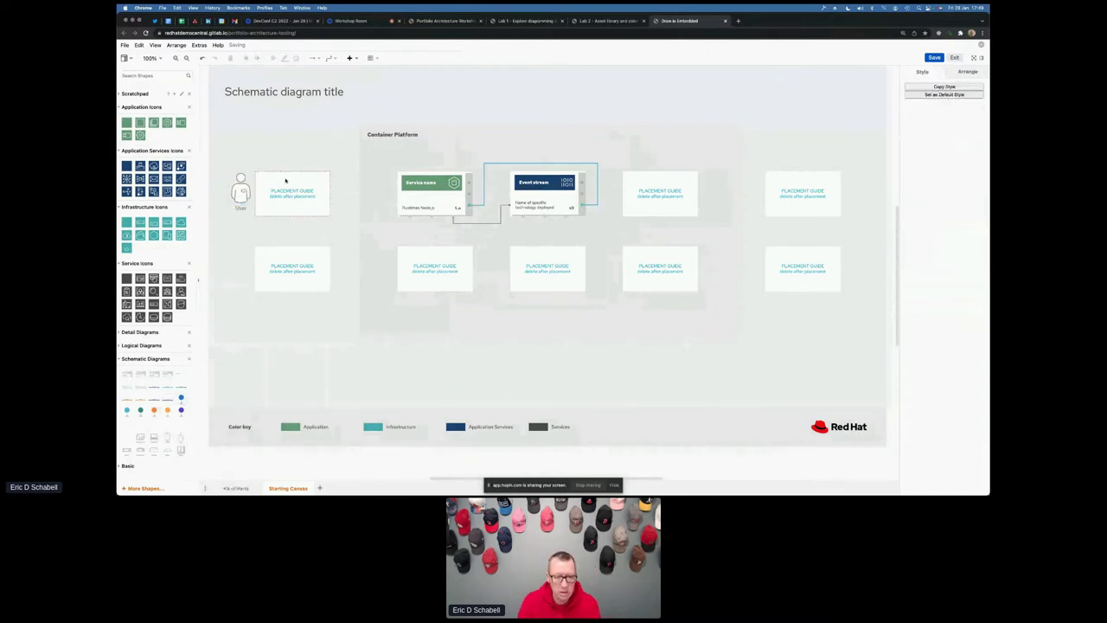
{"action": "left_click", "coordinate": [285, 180]}
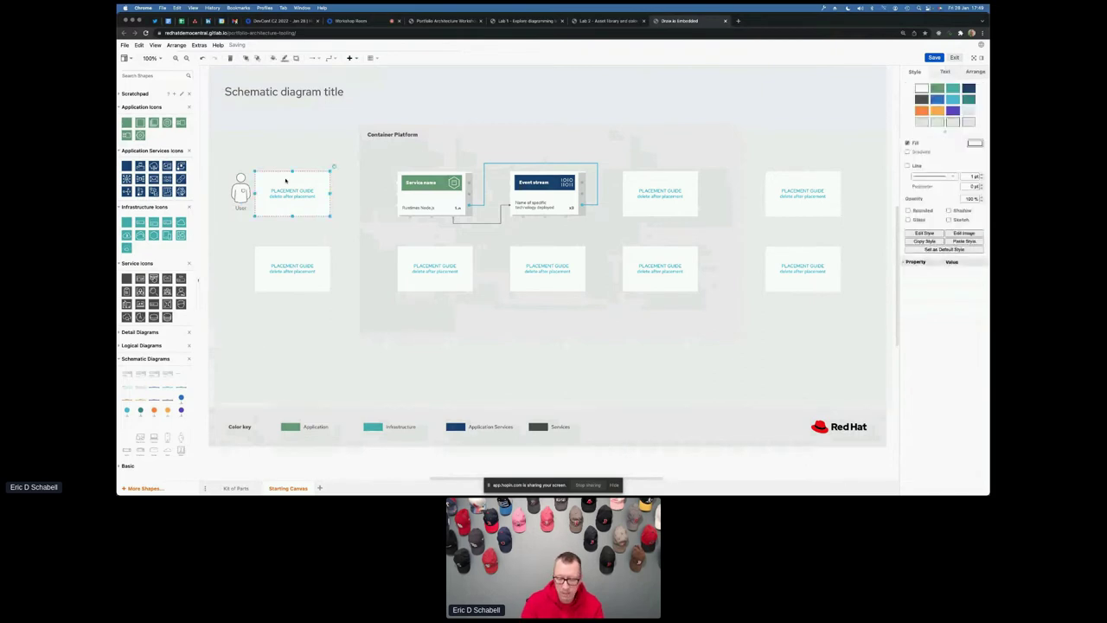
{"action": "key", "text": "Delete"}
{"action": "left_click", "coordinate": [325, 264]}
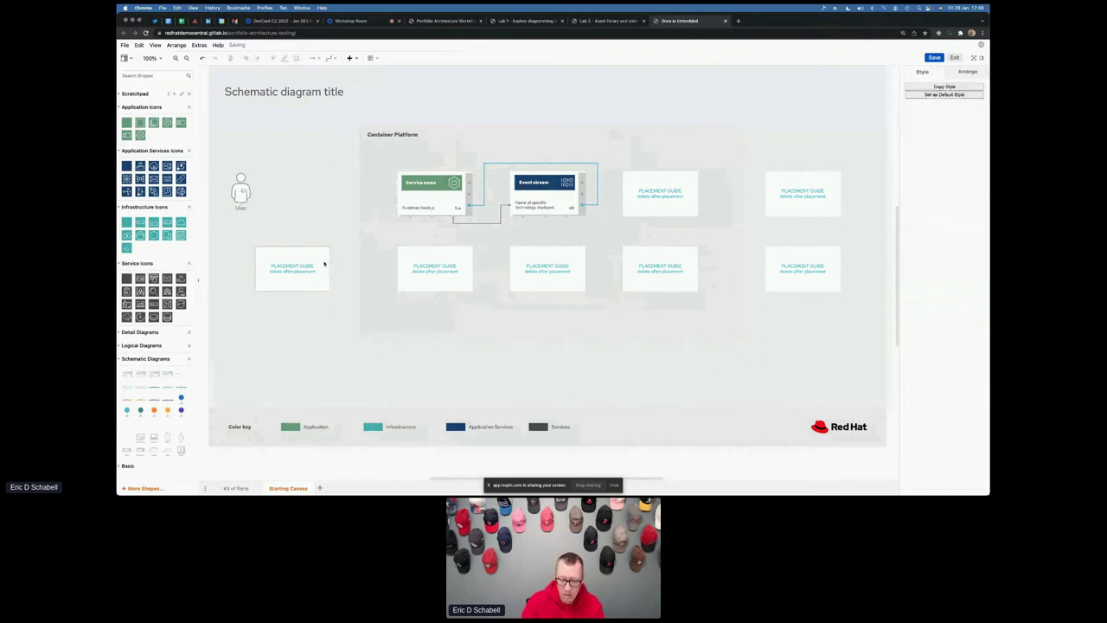
{"action": "key", "text": "Delete"}
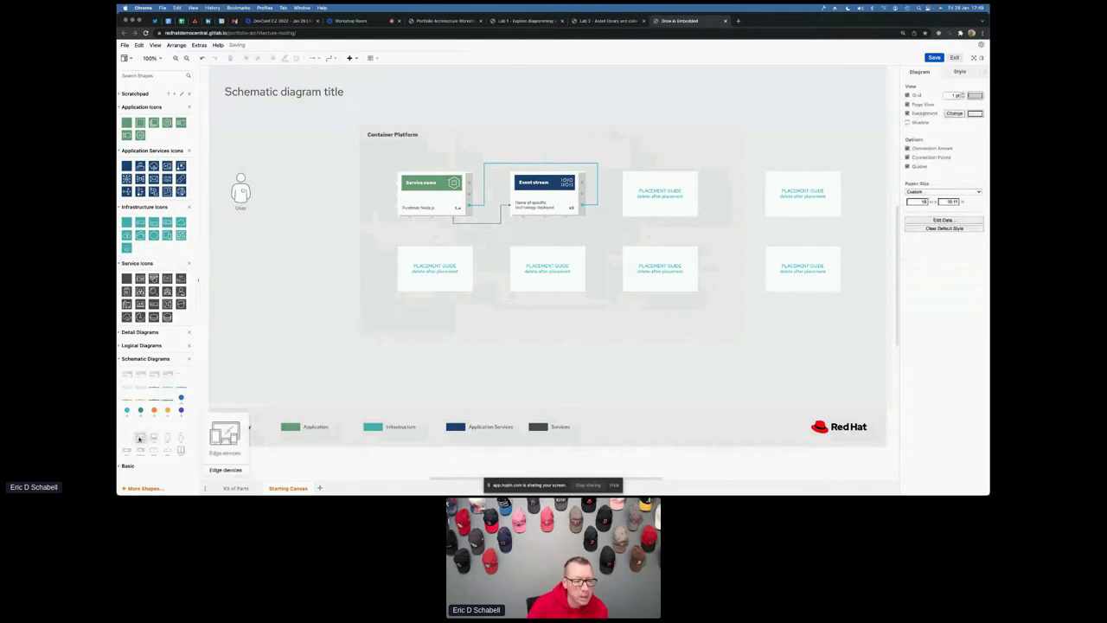
Place an Edge devices icon beside the User, connect the Service name card to it, and move the icon up to align with the line.
{"action": "left_click_drag", "start_coordinate": [165, 437], "coordinate": [264, 205]}
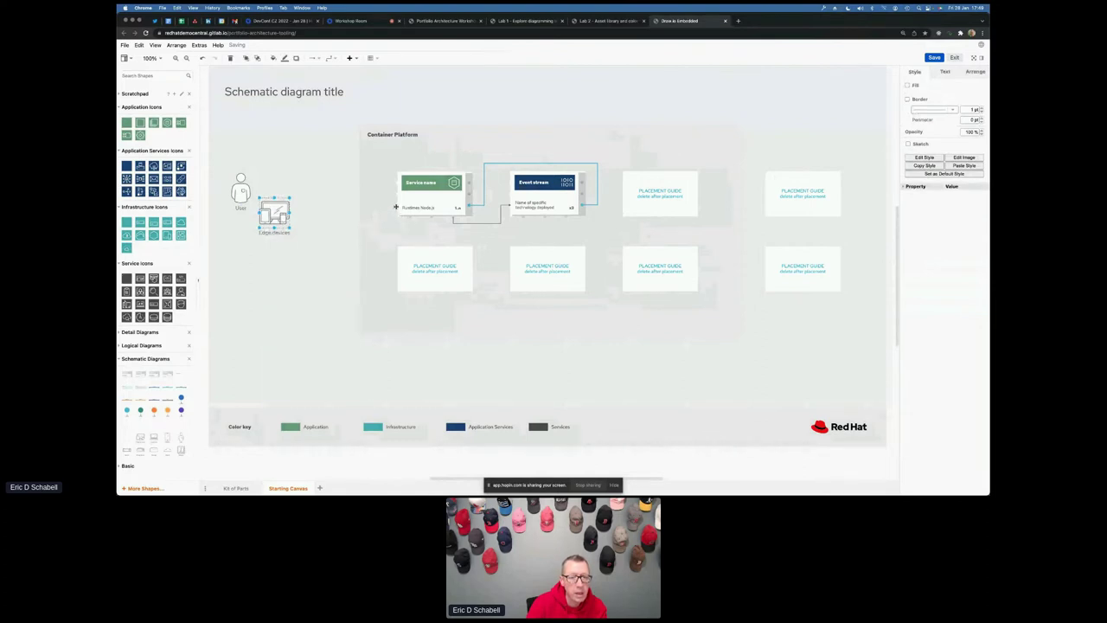
{"action": "left_click_drag", "start_coordinate": [397, 206], "coordinate": [335, 205]}
{"action": "left_click", "coordinate": [333, 198]}
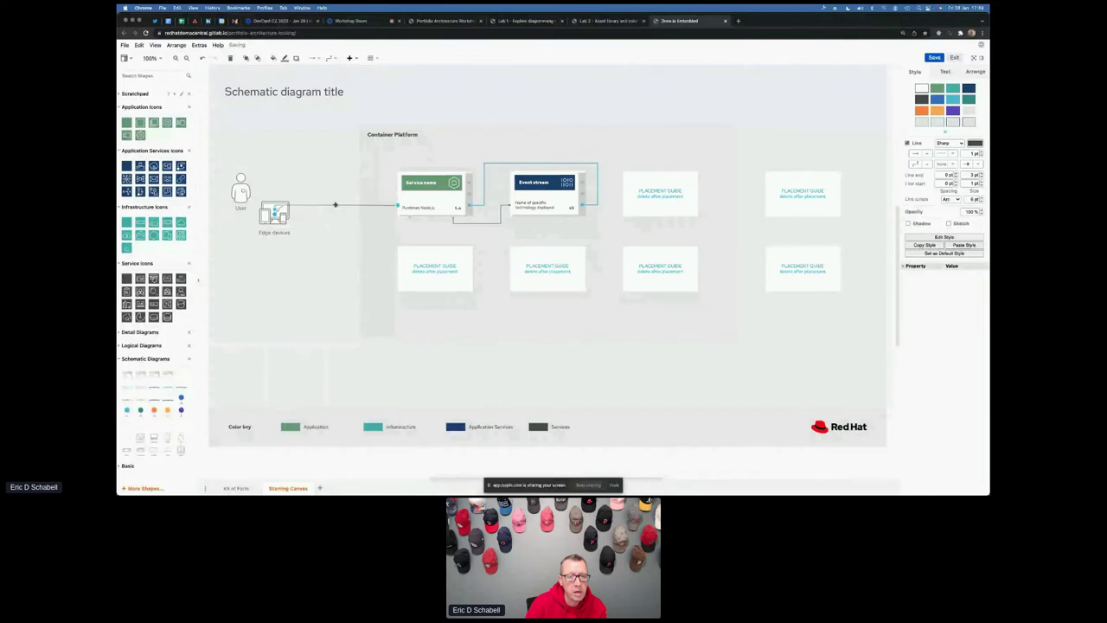
{"action": "left_click", "coordinate": [281, 216]}
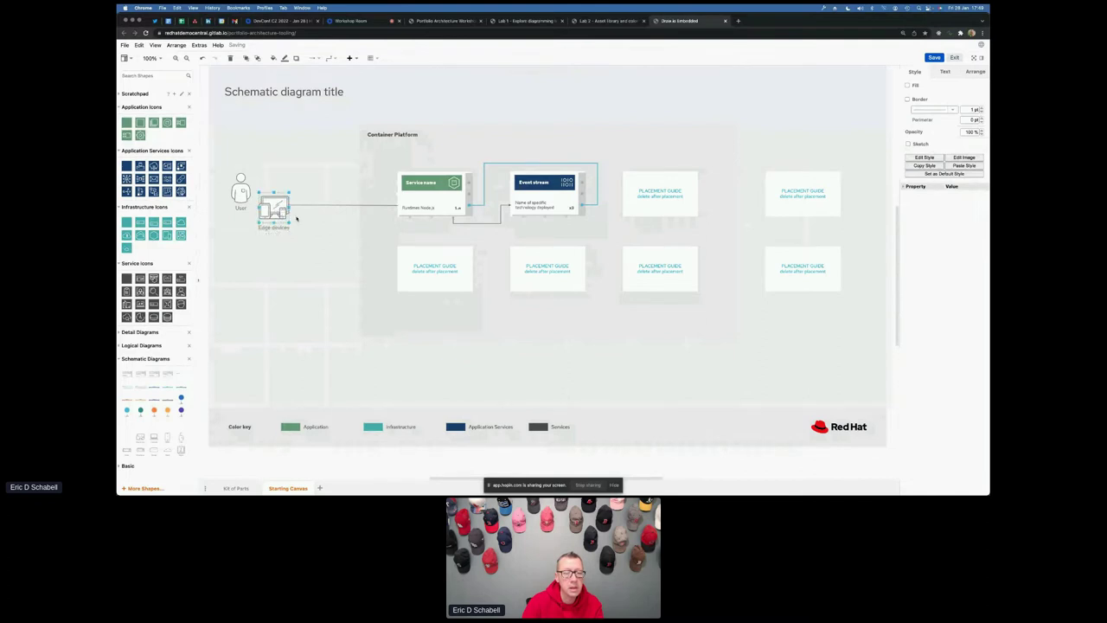
{"action": "left_click", "coordinate": [331, 216]}
Add a line-start arrowhead to the connector between Edge devices and the Service name card.
{"action": "left_click", "coordinate": [348, 204]}
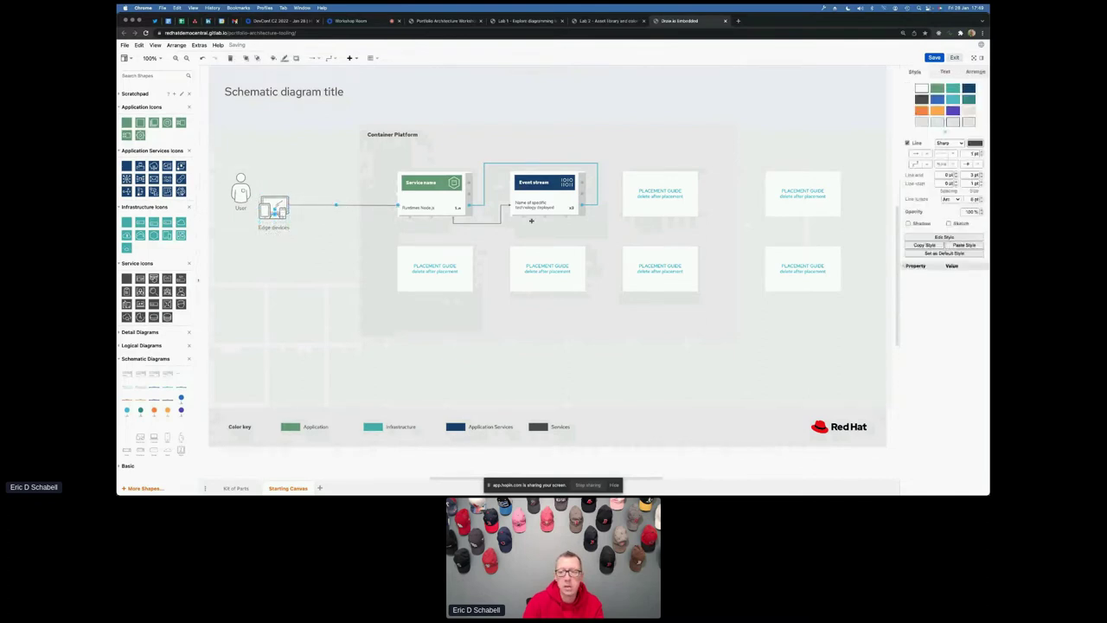
{"action": "left_click", "coordinate": [954, 164]}
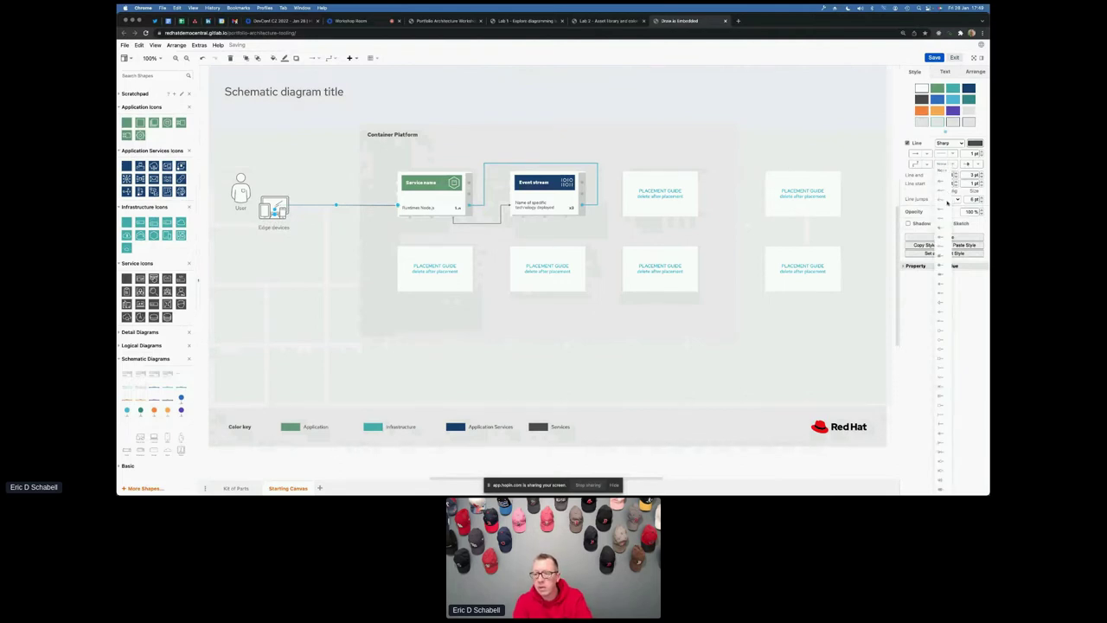
{"action": "left_click", "coordinate": [941, 223]}
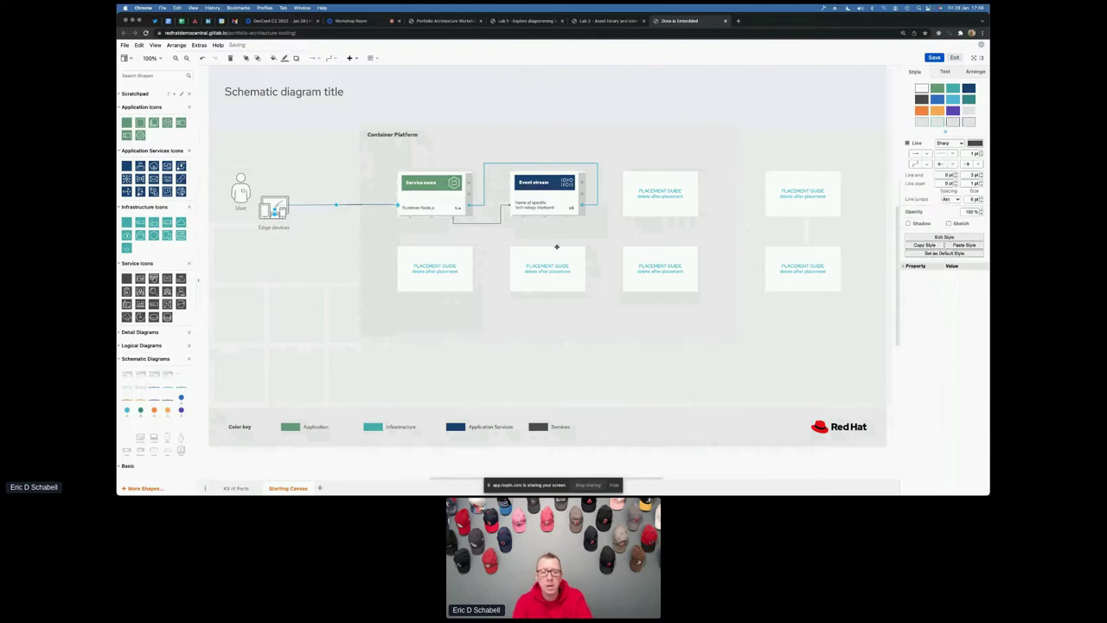
{"action": "left_click", "coordinate": [343, 249]}
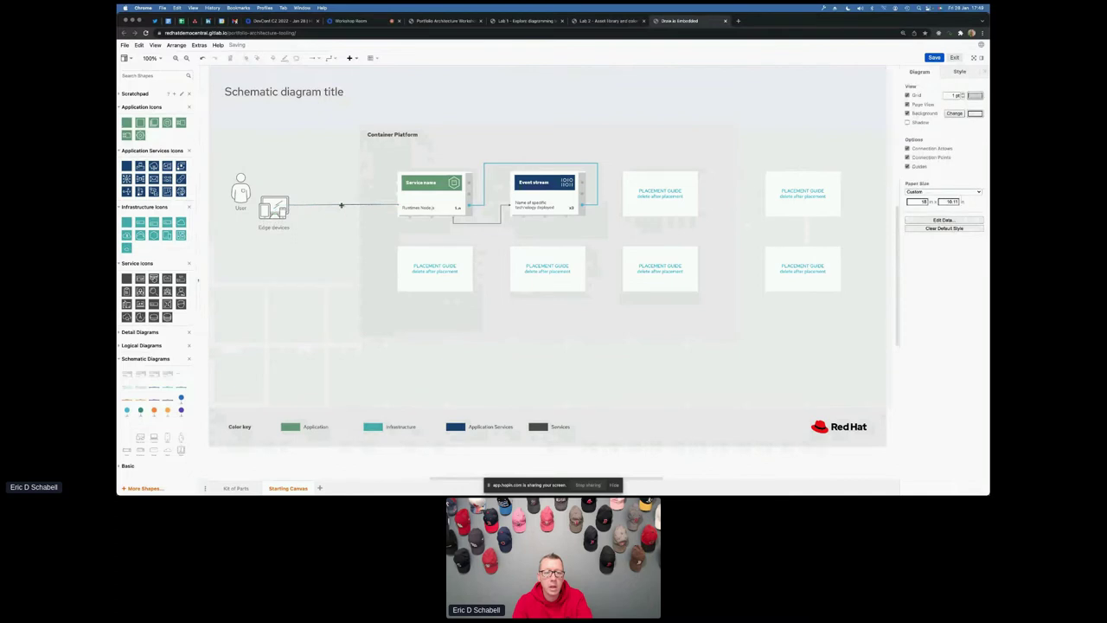
Enlarge the view to 300%, raise the Edge devices connector's horizontal segment, and move its vertical bend away from the Service name card.
{"action": "left_click", "coordinate": [344, 204]}
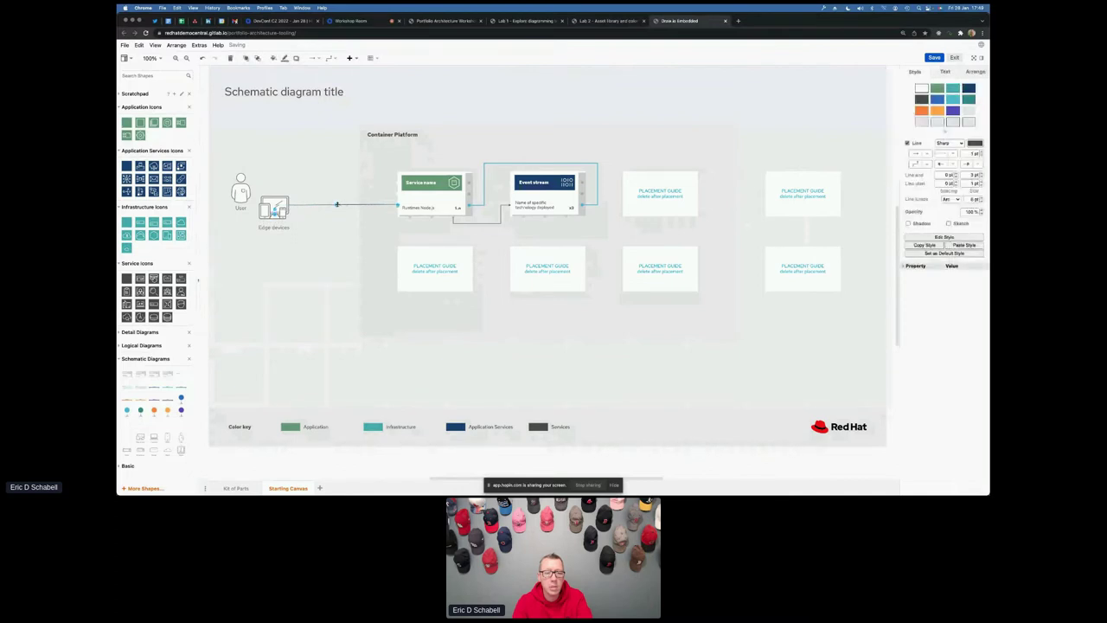
{"action": "left_click_drag", "start_coordinate": [338, 204], "coordinate": [397, 211]}
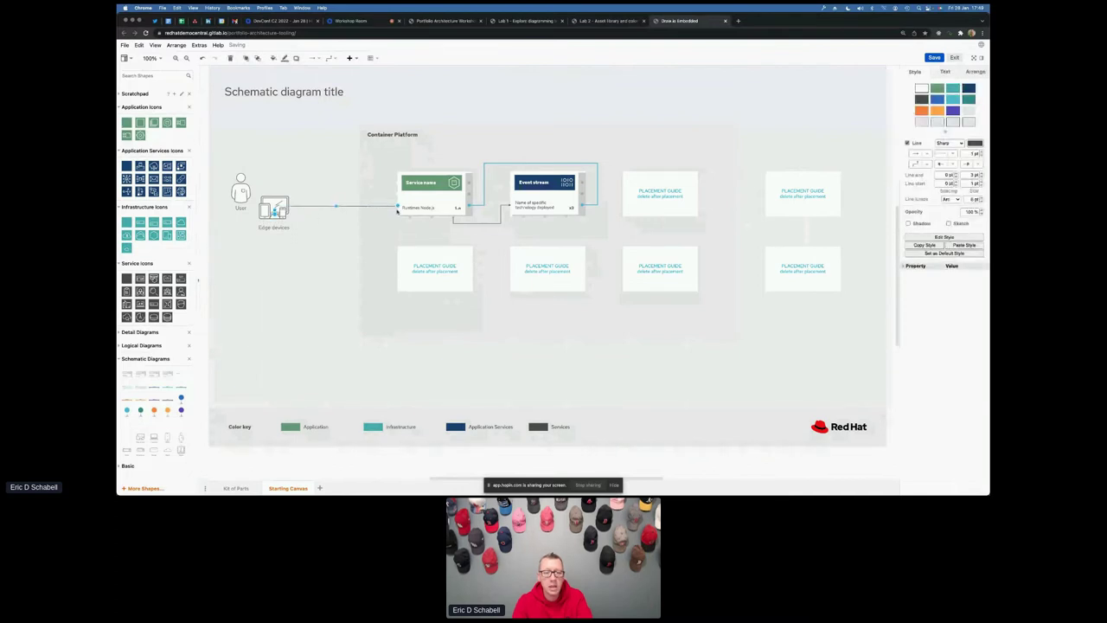
{"action": "left_click", "coordinate": [154, 58]}
{"action": "left_click", "coordinate": [169, 161]}
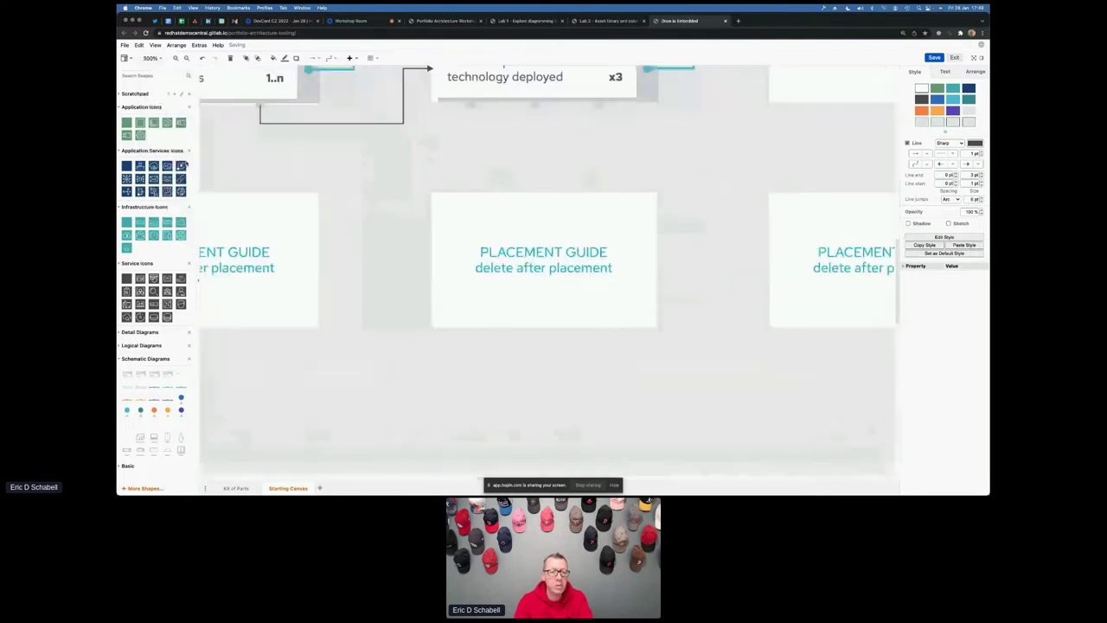
{"action": "scroll", "coordinate": [320, 205], "scroll_direction": "left", "scroll_amount": 6}
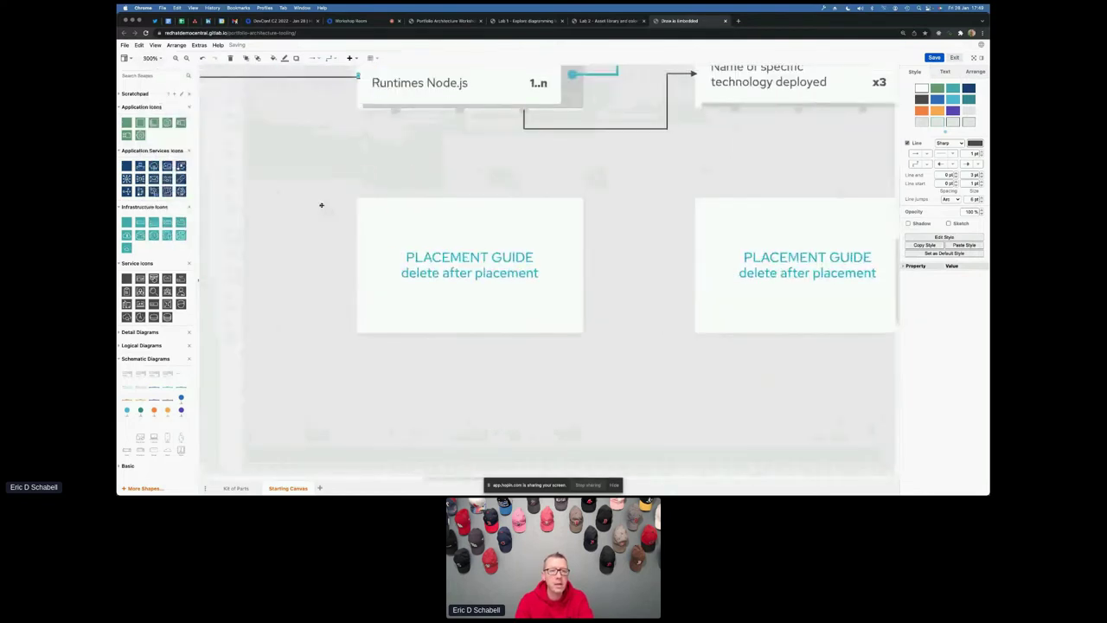
{"action": "scroll", "coordinate": [321, 205], "scroll_direction": "up", "scroll_amount": 2}
{"action": "scroll", "coordinate": [321, 205], "scroll_direction": "left", "scroll_amount": 2}
{"action": "scroll", "coordinate": [321, 205], "scroll_direction": "up", "scroll_amount": 1}
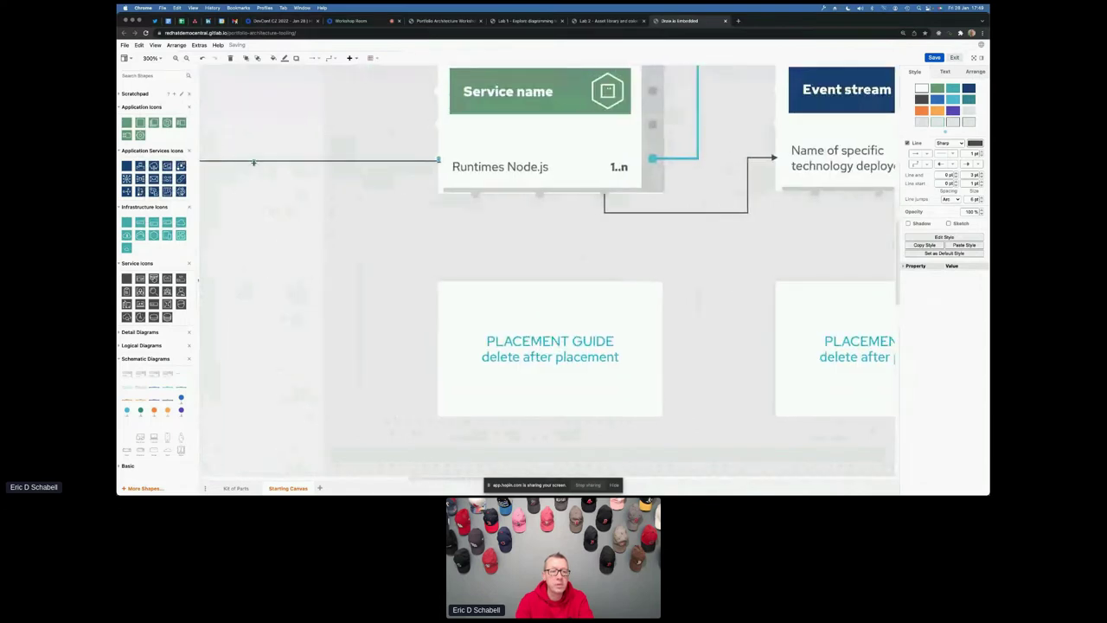
{"action": "left_click_drag", "start_coordinate": [253, 161], "coordinate": [253, 131]}
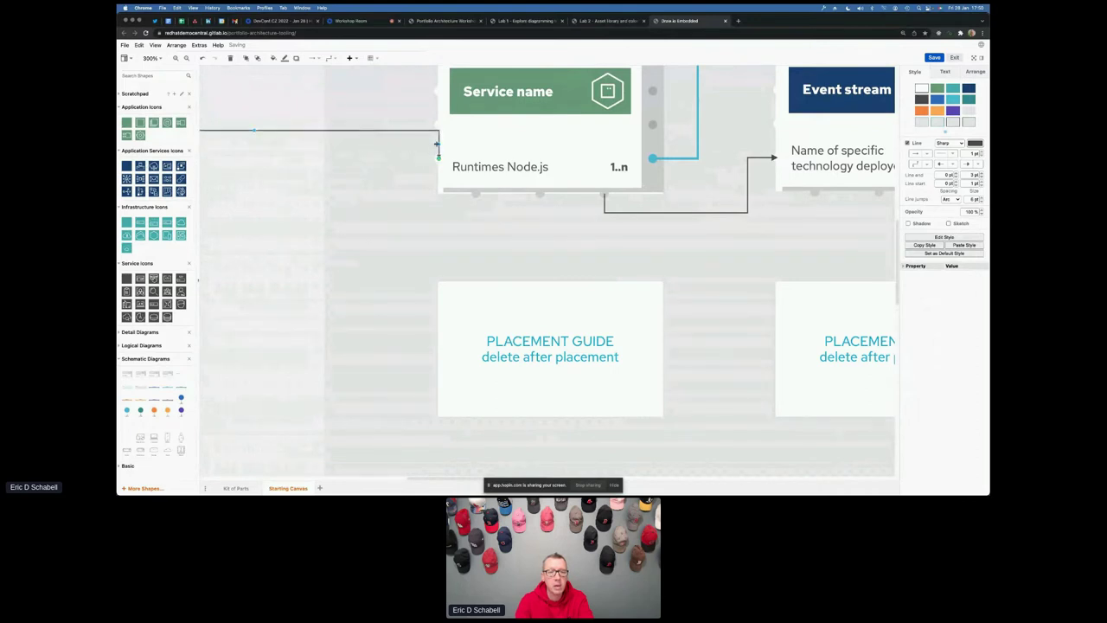
{"action": "left_click_drag", "start_coordinate": [438, 144], "coordinate": [283, 153]}
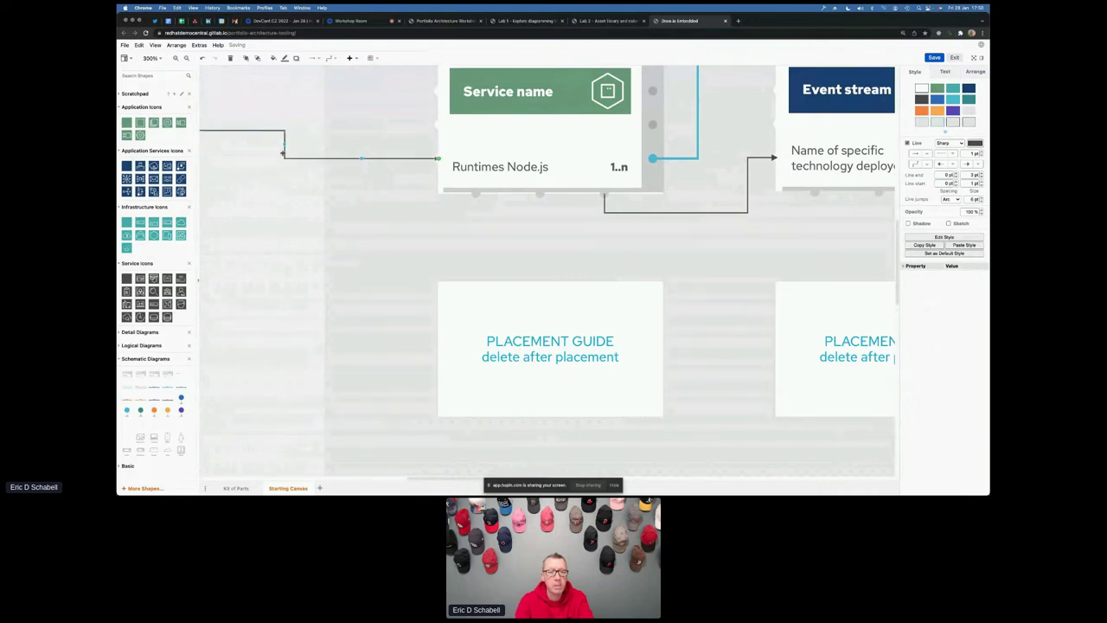
Lower the connector segment beside the Edge devices icon so the line runs straight into the Service name card.
{"action": "scroll", "coordinate": [278, 177], "scroll_direction": "left", "scroll_amount": 5}
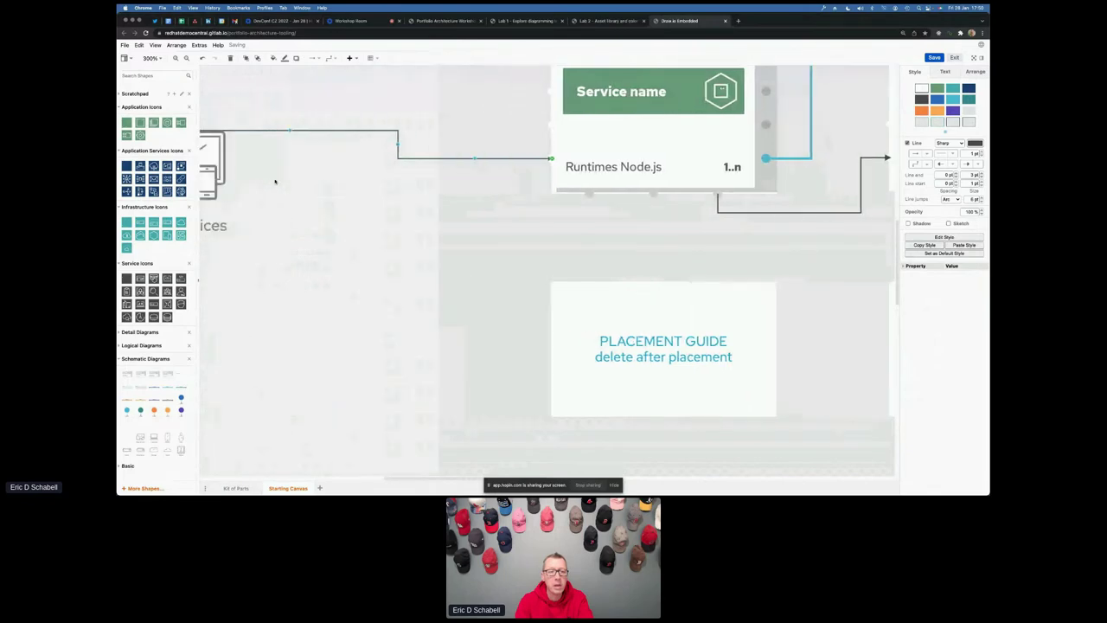
{"action": "scroll", "coordinate": [311, 183], "scroll_direction": "left", "scroll_amount": 4}
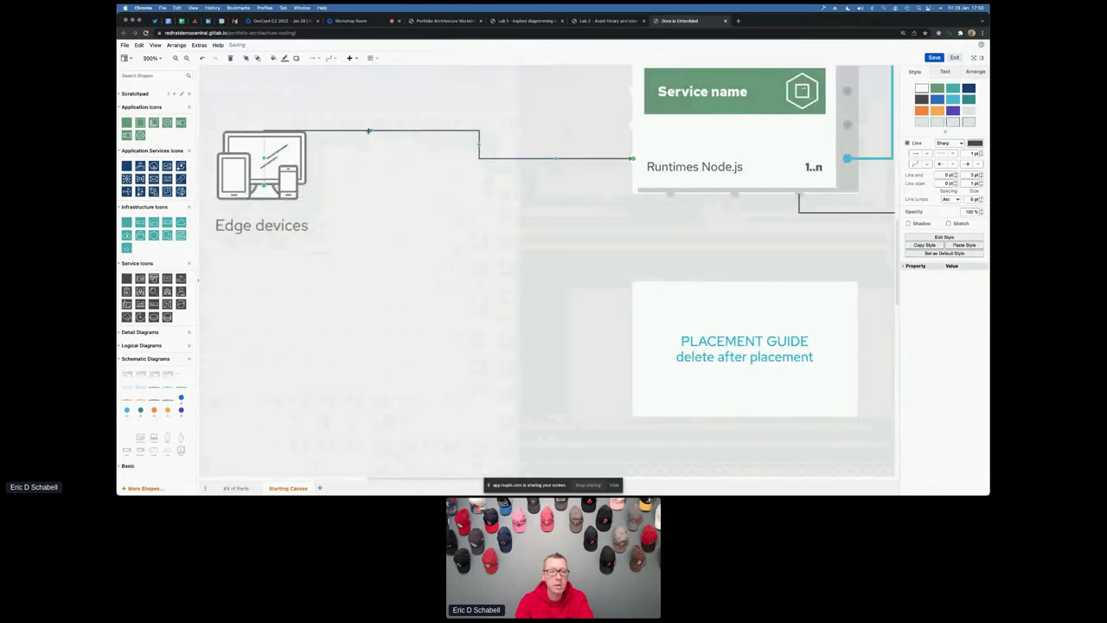
{"action": "left_click_drag", "start_coordinate": [371, 130], "coordinate": [369, 160]}
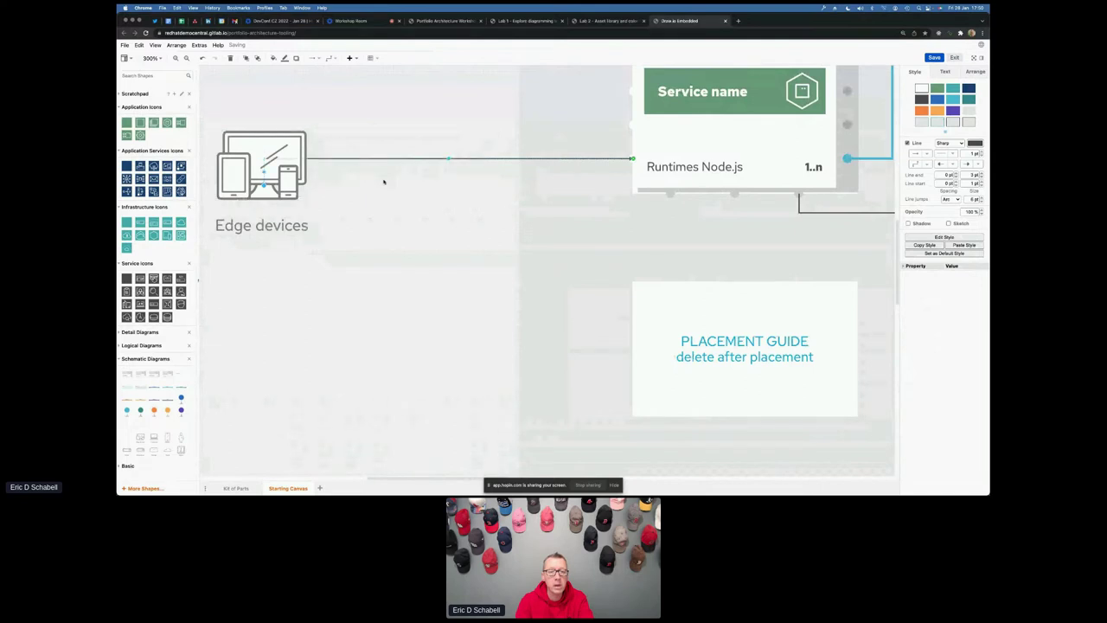
{"action": "left_click", "coordinate": [388, 182]}
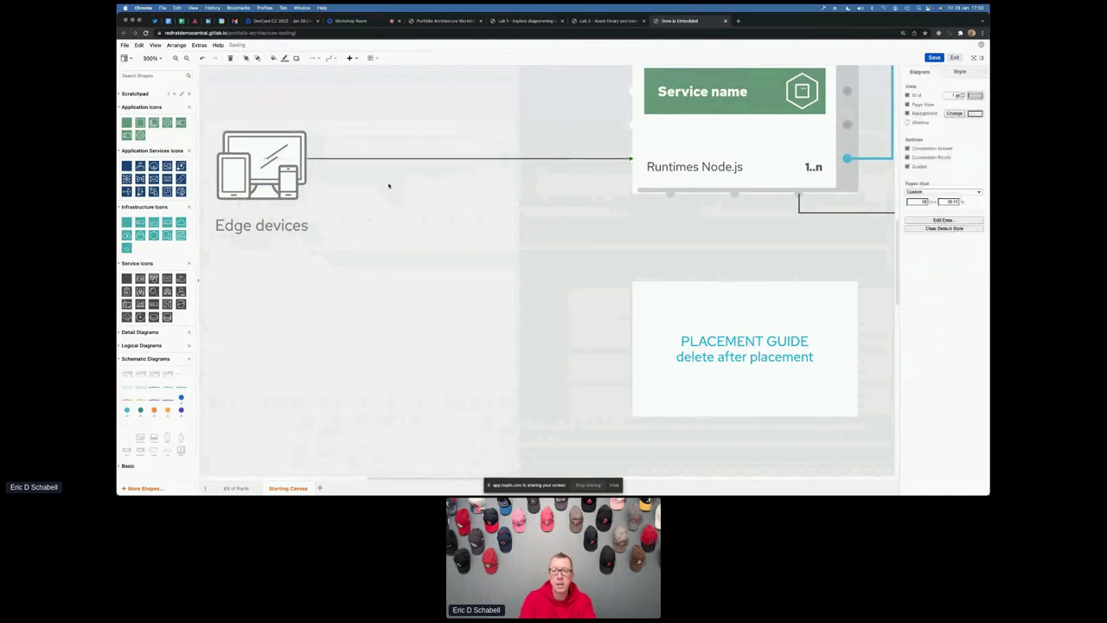
{"action": "left_click", "coordinate": [602, 159]}
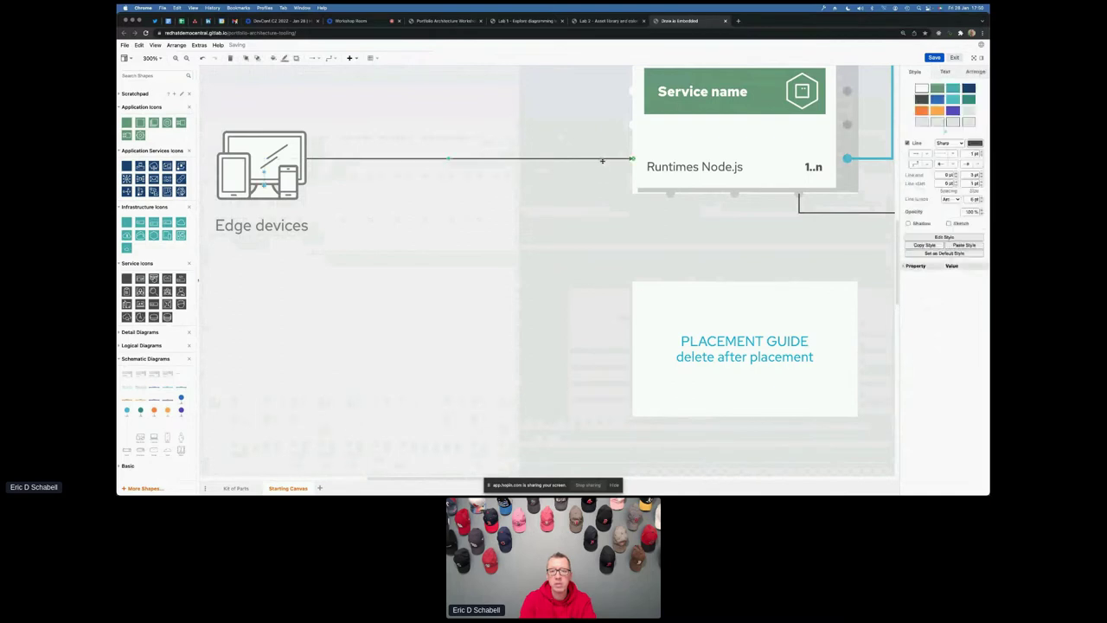
Set the line width to 2 pt for the Edge devices connector and the connector beneath the Service name card.
{"action": "left_click", "coordinate": [981, 153]}
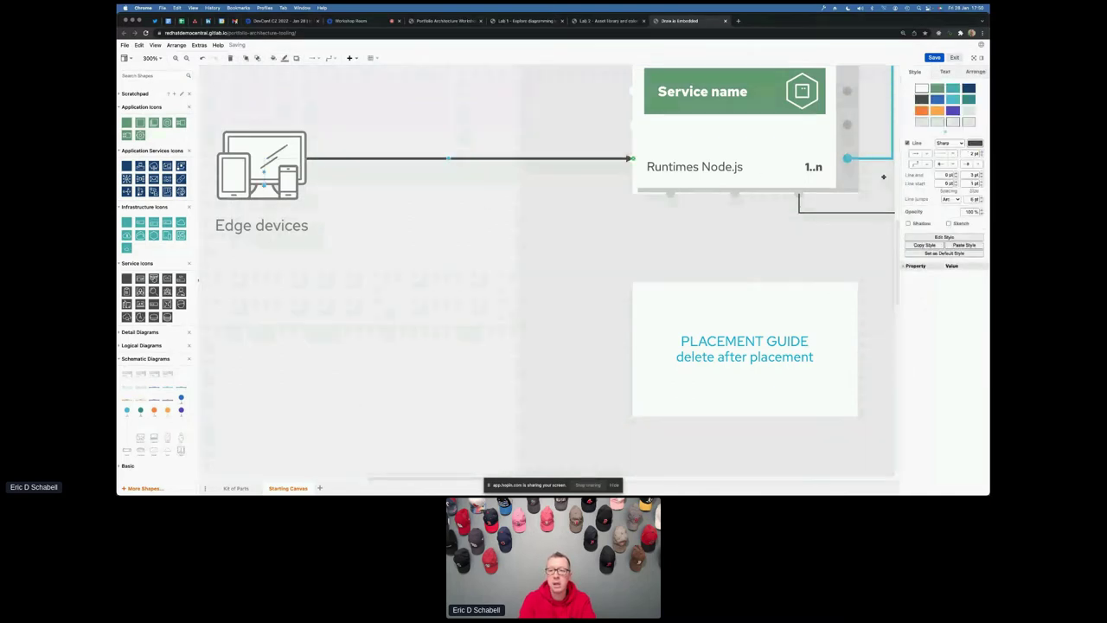
{"action": "left_click", "coordinate": [848, 212]}
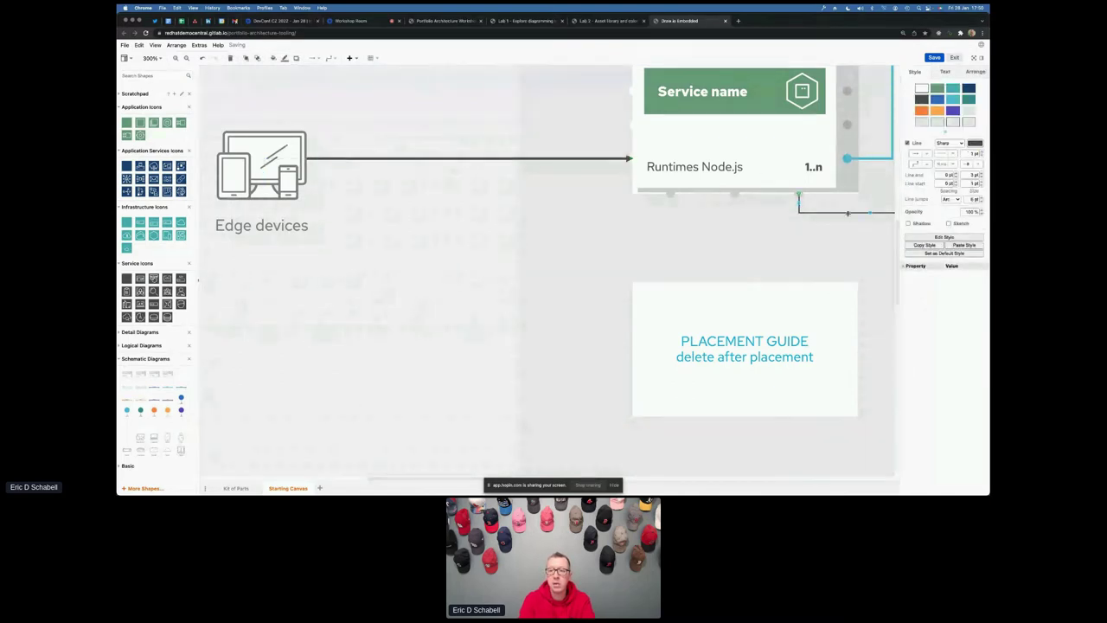
{"action": "left_click", "coordinate": [982, 153]}
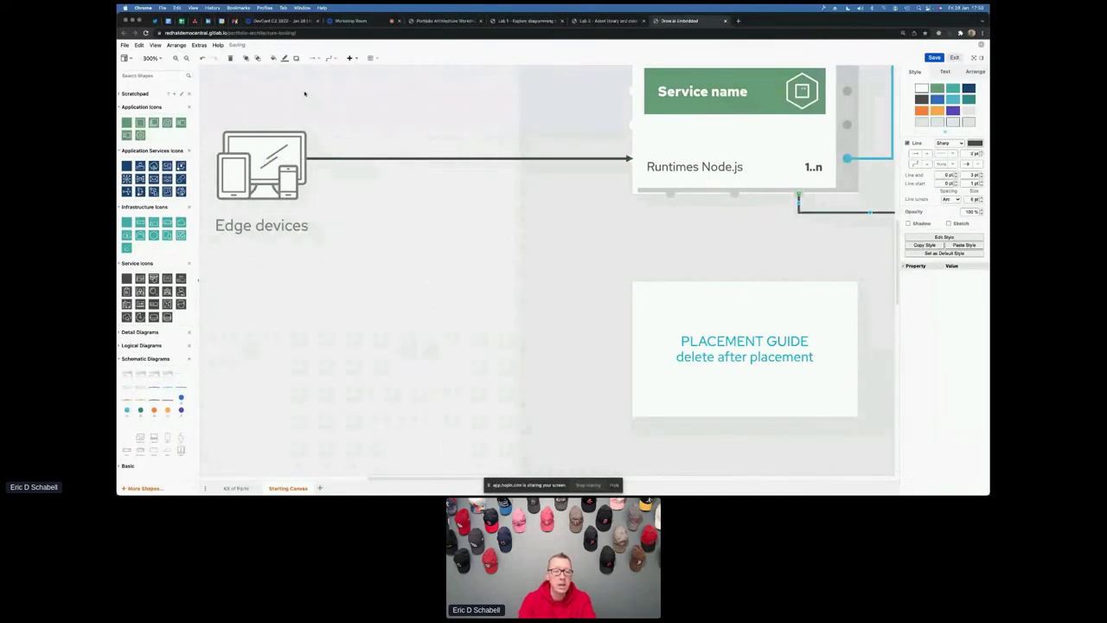
{"action": "left_click", "coordinate": [152, 58]}
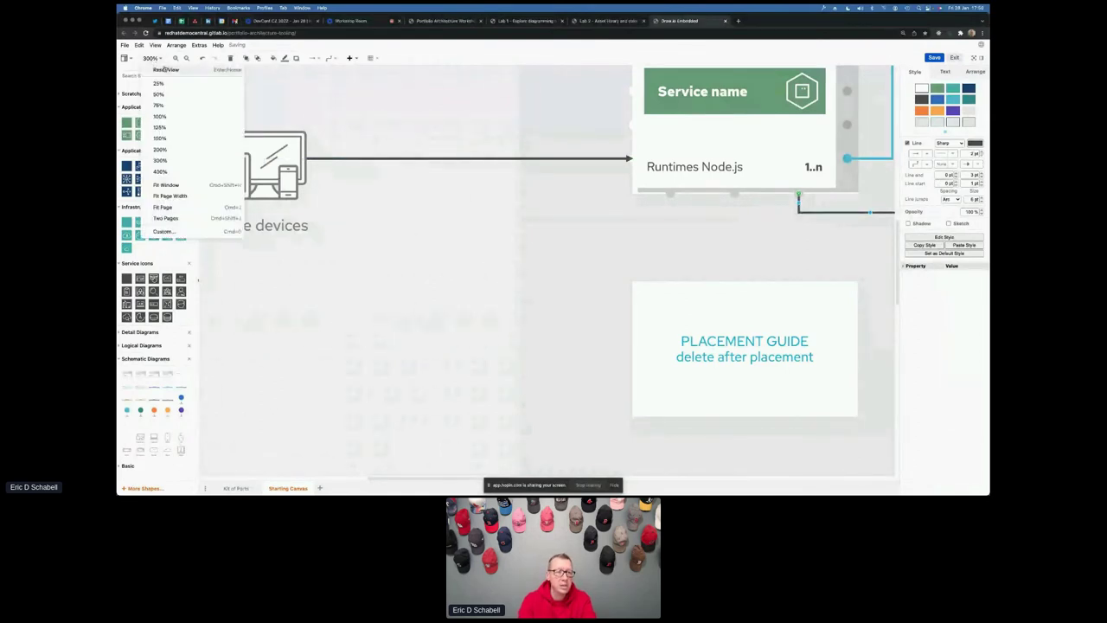
{"action": "left_click", "coordinate": [169, 74]}
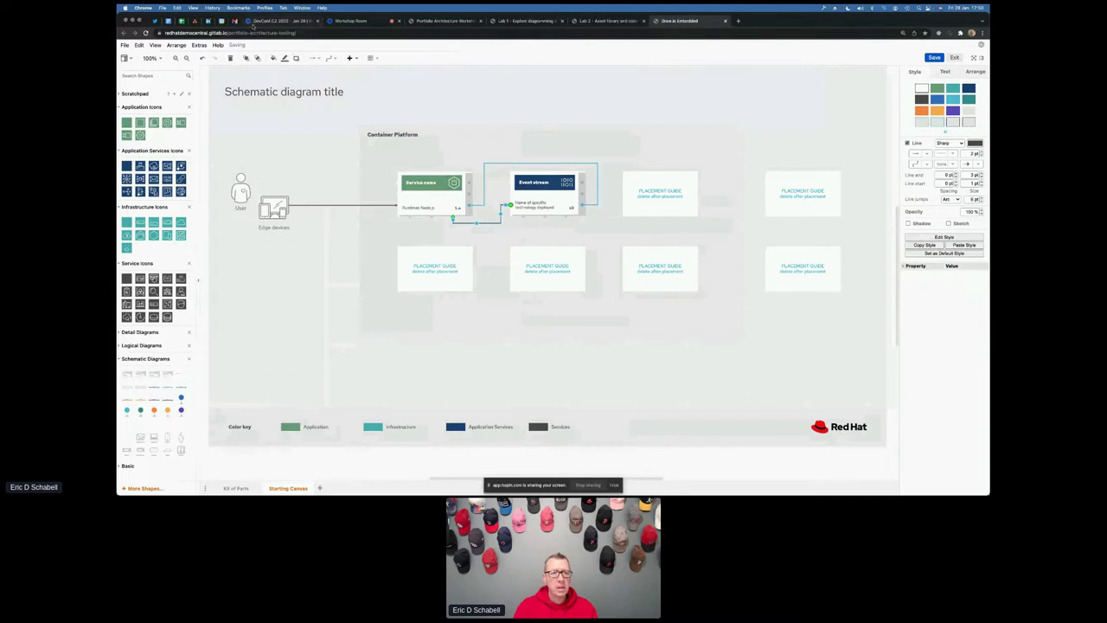
Reload the editor, discard the saved draft, and create a new diagram from the Detail Diagram template, showing its Starting Canvas page.
{"action": "left_click", "coordinate": [145, 33]}
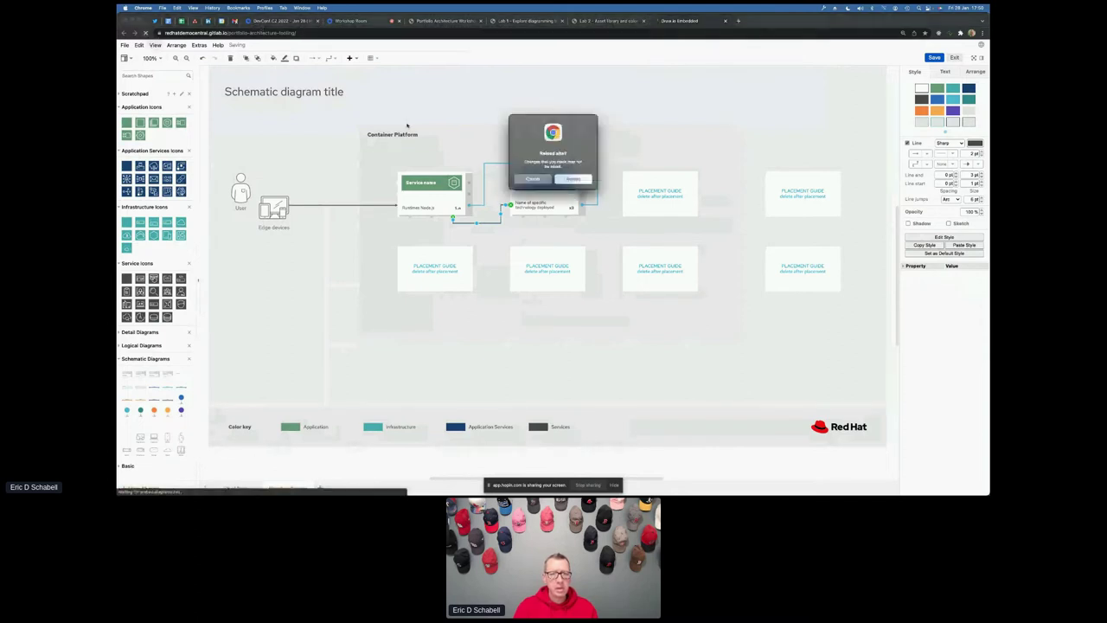
{"action": "left_click", "coordinate": [562, 180]}
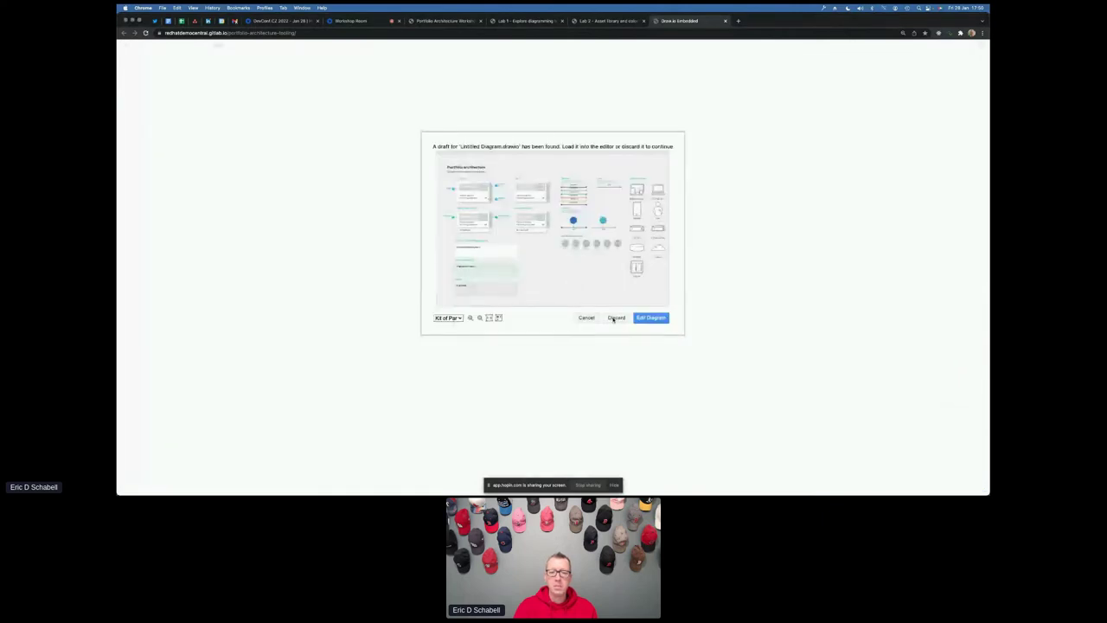
{"action": "left_click", "coordinate": [615, 318]}
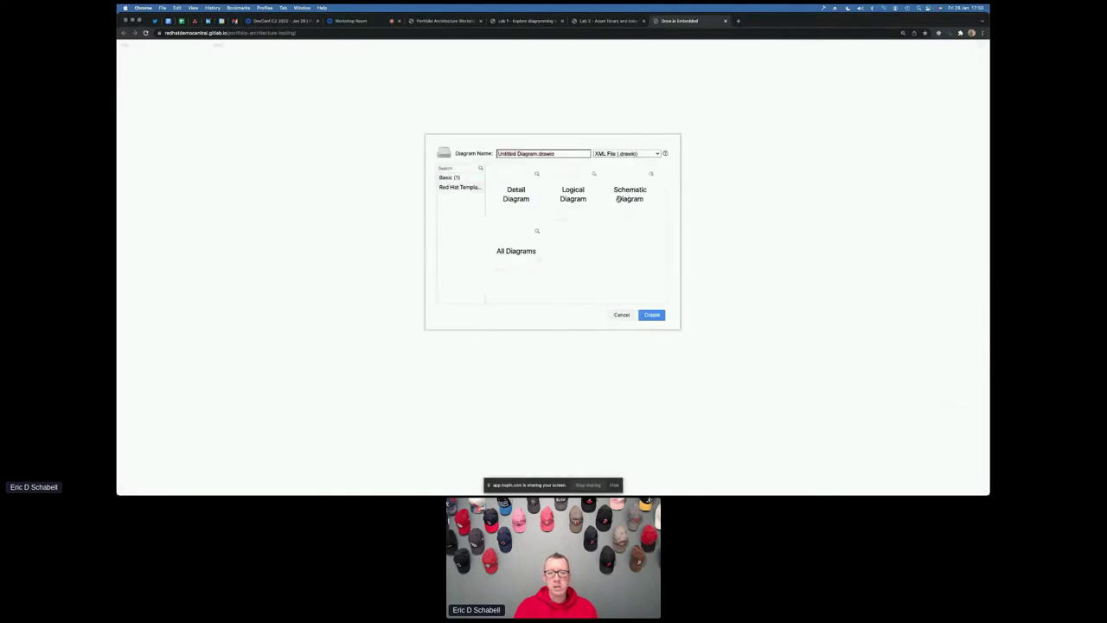
{"action": "left_click", "coordinate": [653, 314]}
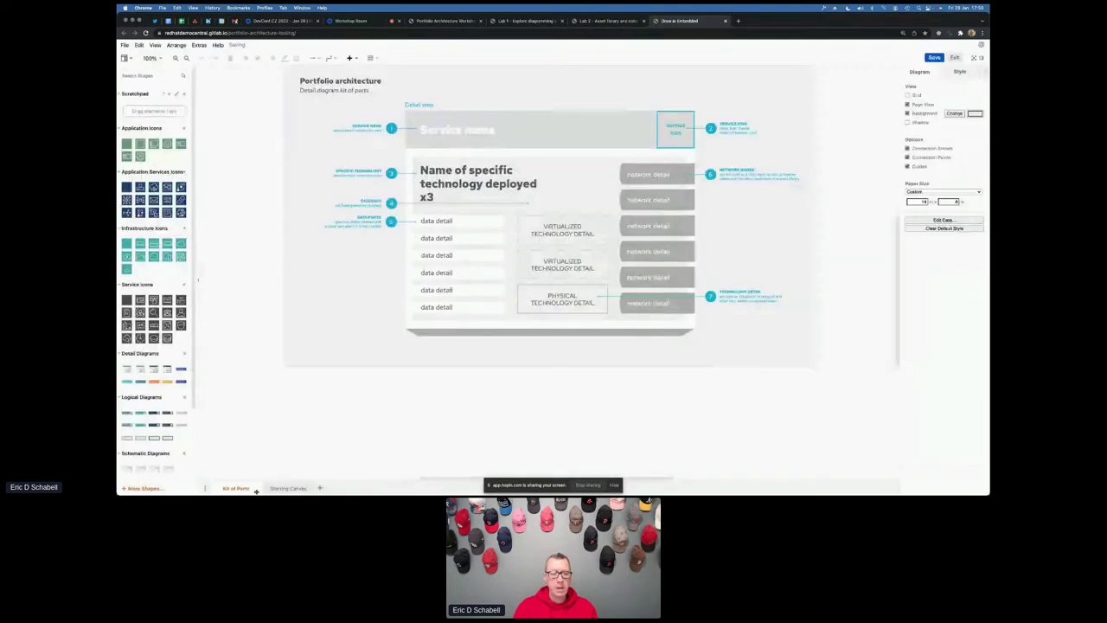
{"action": "left_click", "coordinate": [285, 488]}
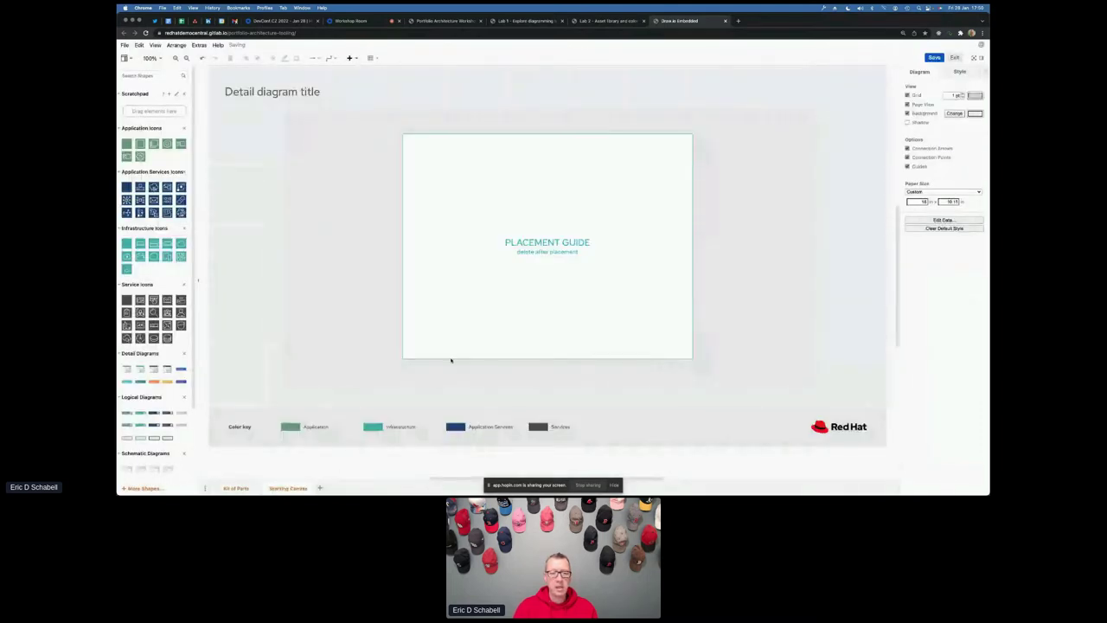
Place an Application Component from the Detail Diagrams shapes over the placement guide.
{"action": "mouse_move", "coordinate": [126, 369]}
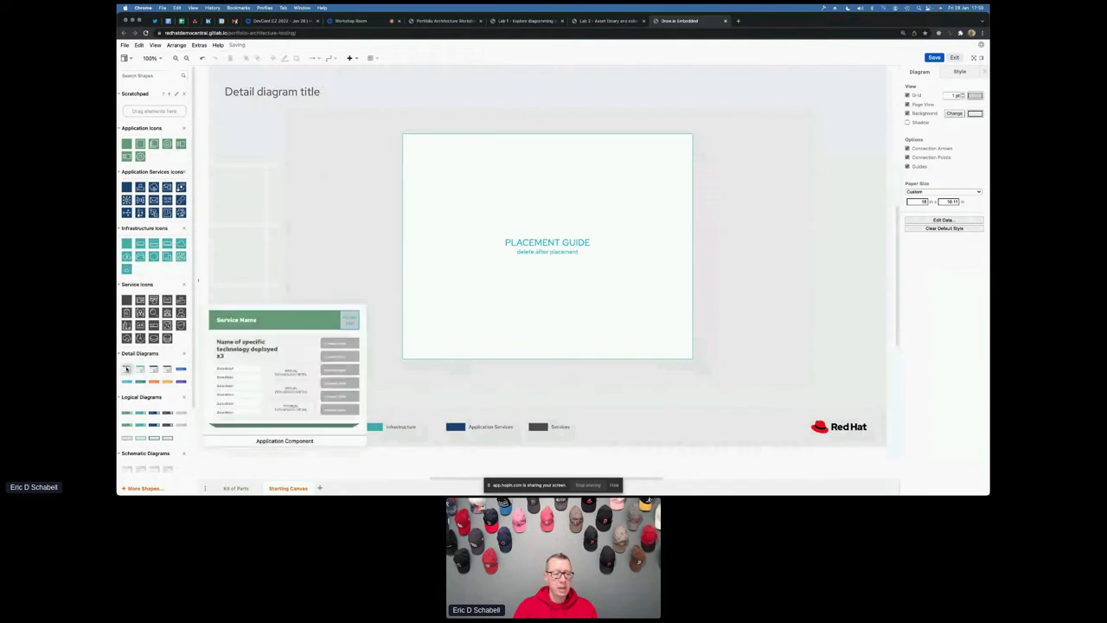
{"action": "left_click_drag", "start_coordinate": [126, 370], "coordinate": [401, 135]}
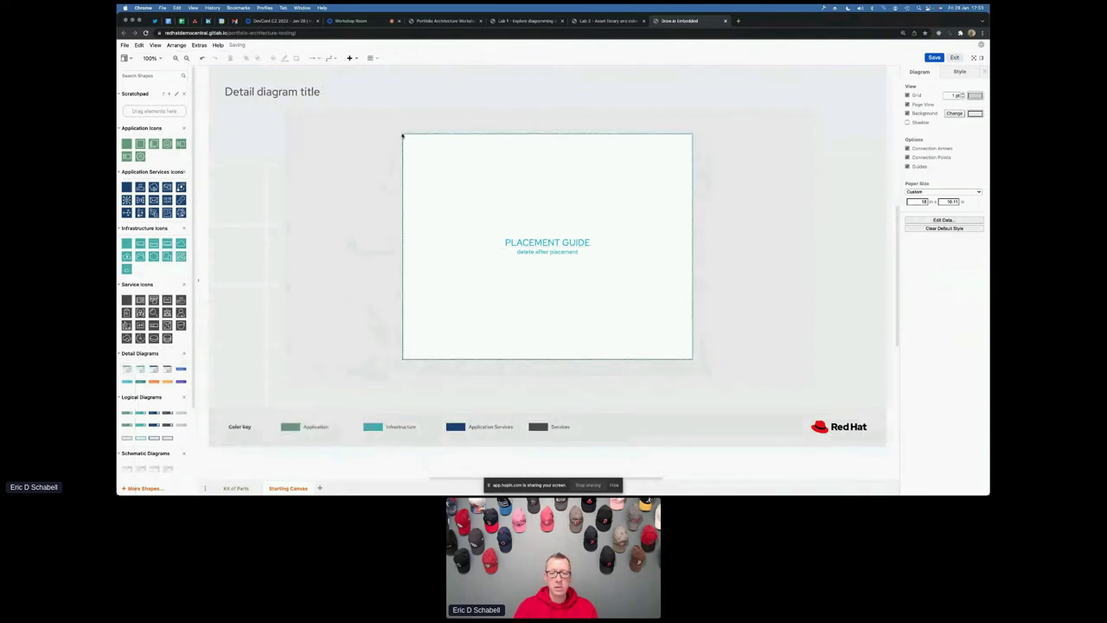
{"action": "left_click", "coordinate": [260, 149]}
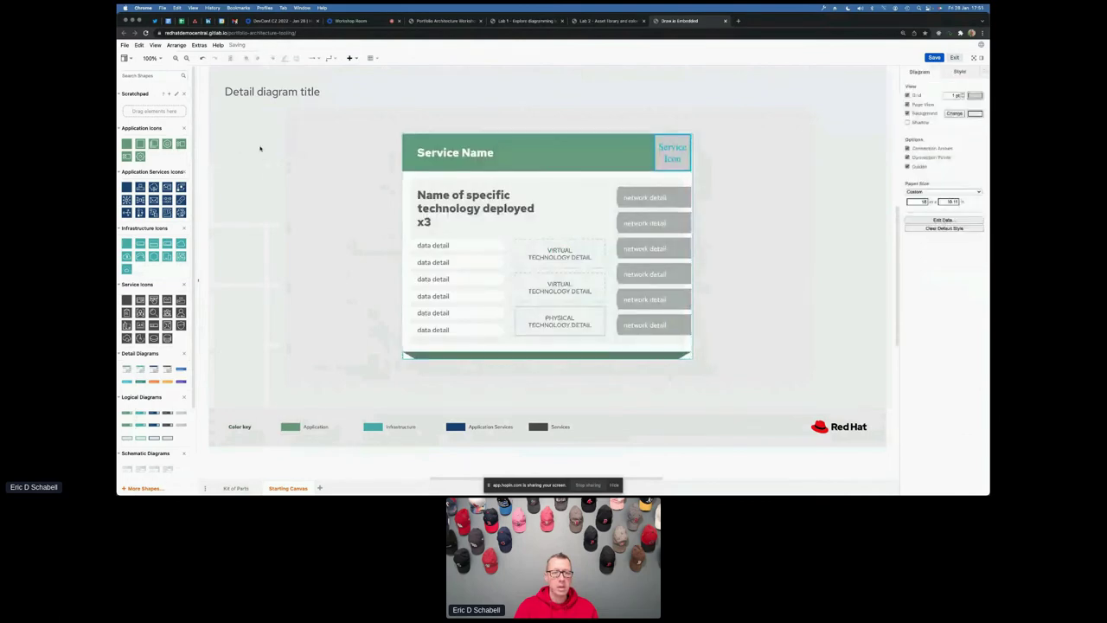
Rename the component's Service Name heading to "Application" and cover its Service Icon placeholder with the Containerized Application icon.
{"action": "left_click", "coordinate": [446, 158]}
{"action": "double_click", "coordinate": [446, 154]}
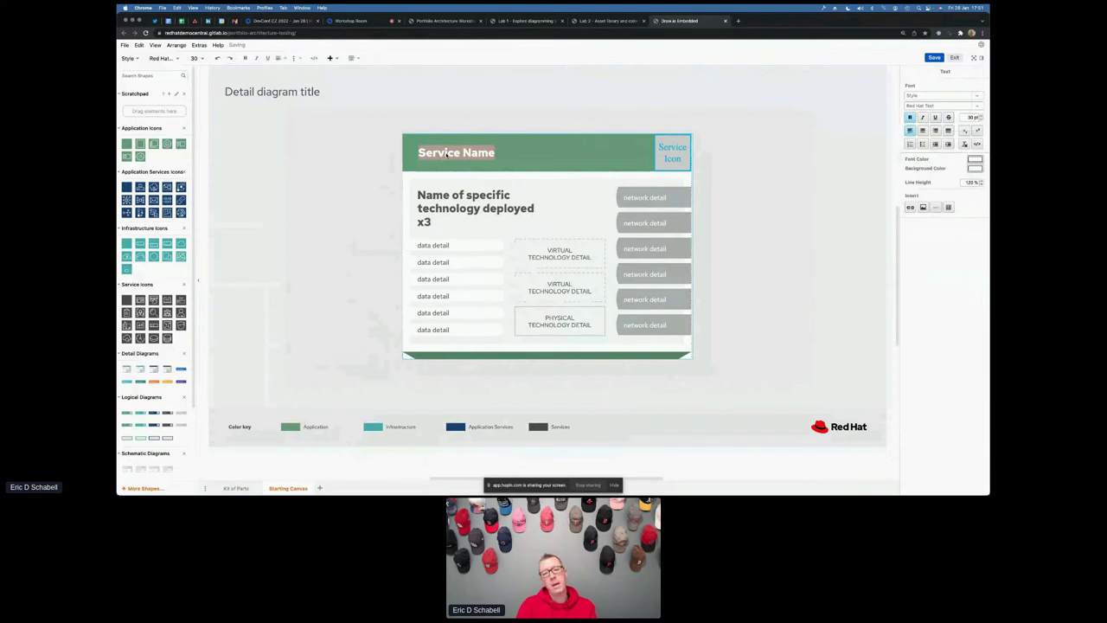
{"action": "type", "text": "Application"}
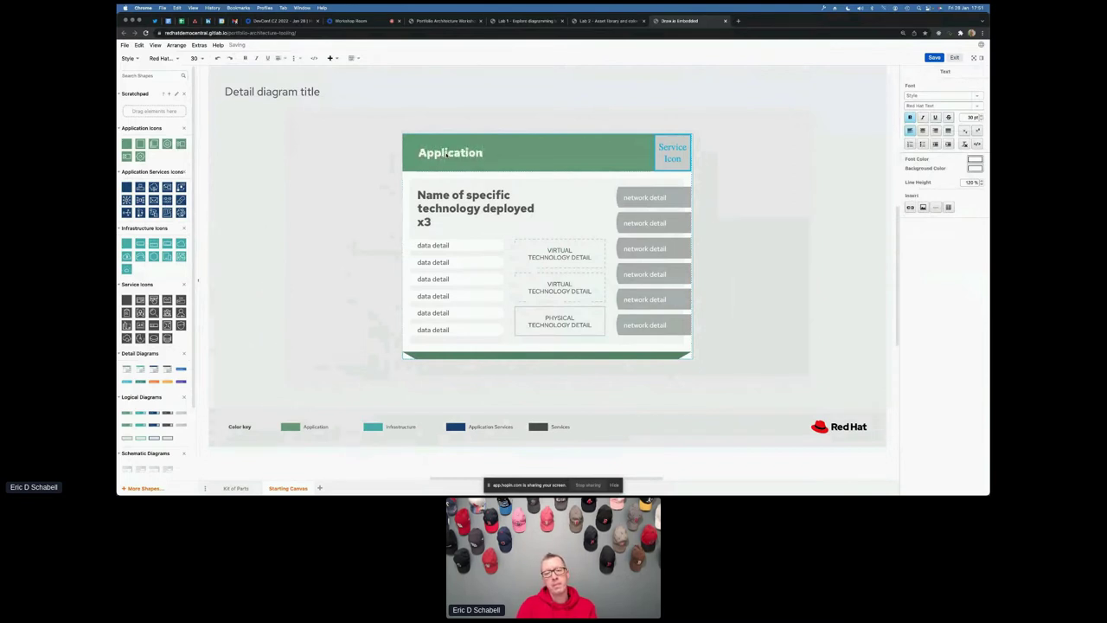
{"action": "mouse_move", "coordinate": [167, 145]}
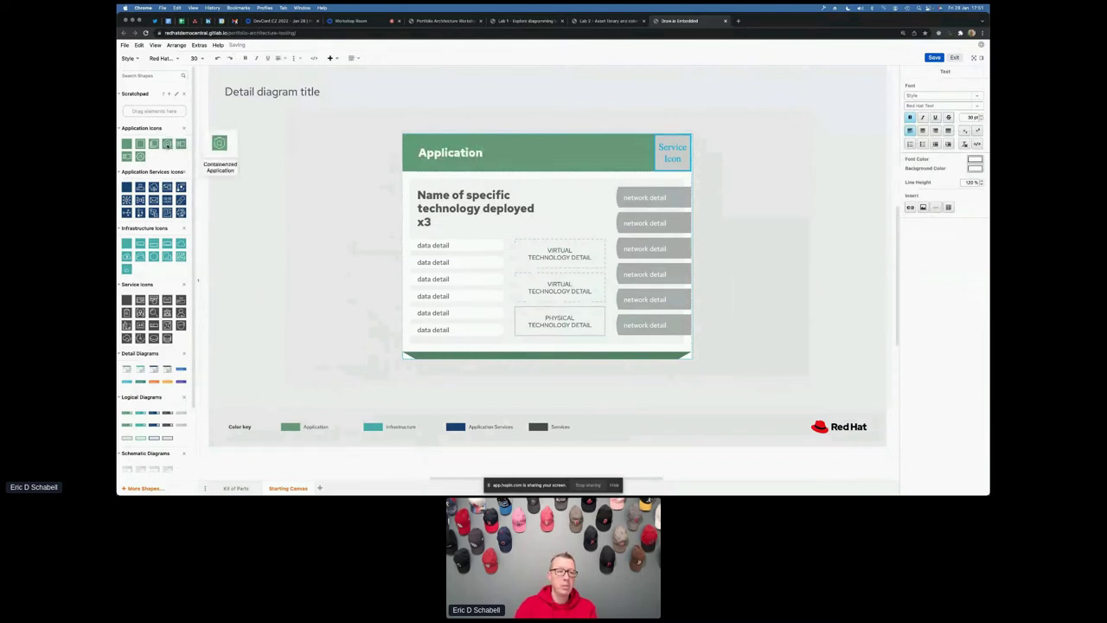
{"action": "left_click_drag", "start_coordinate": [167, 146], "coordinate": [672, 153]}
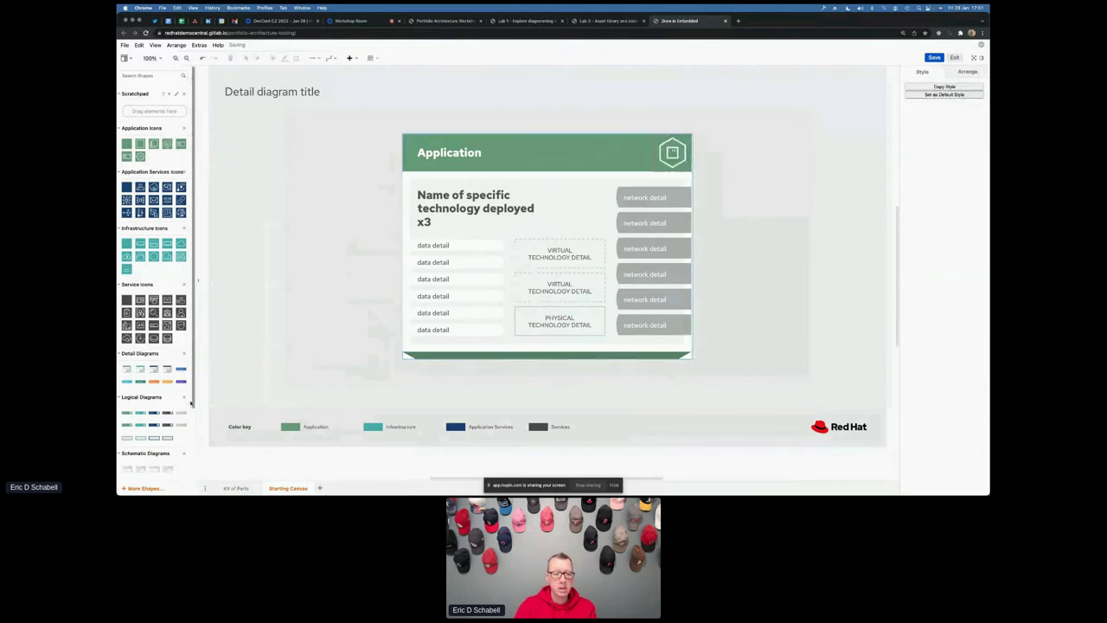
Place an orange and a purple network detail shape over the component's fifth and sixth grey network details.
{"action": "mouse_move", "coordinate": [166, 384]}
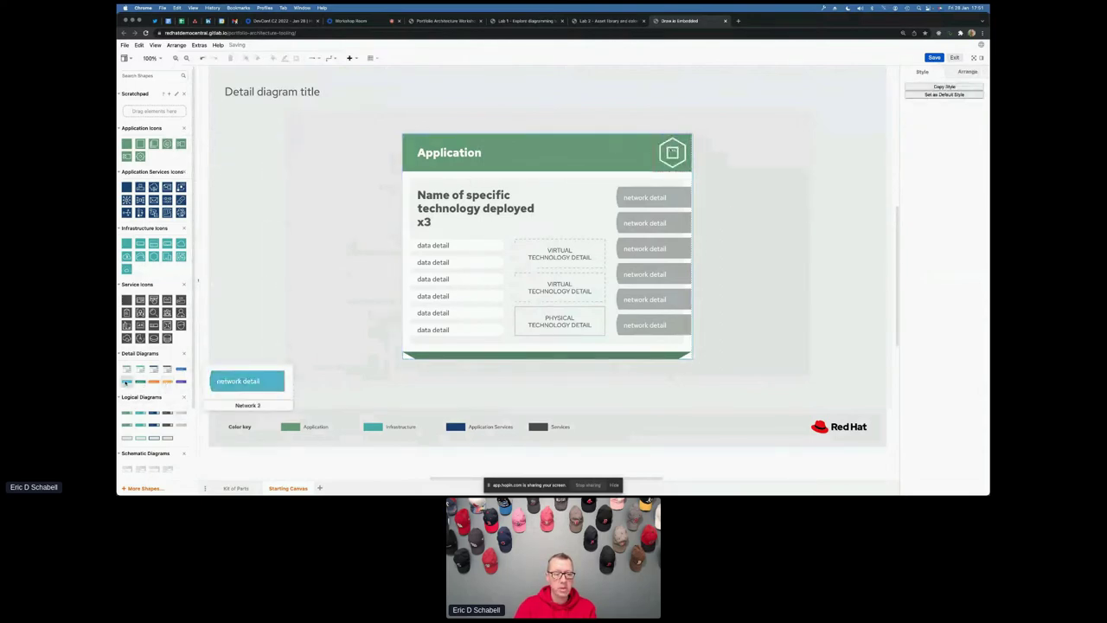
{"action": "left_click_drag", "start_coordinate": [152, 383], "coordinate": [651, 299]}
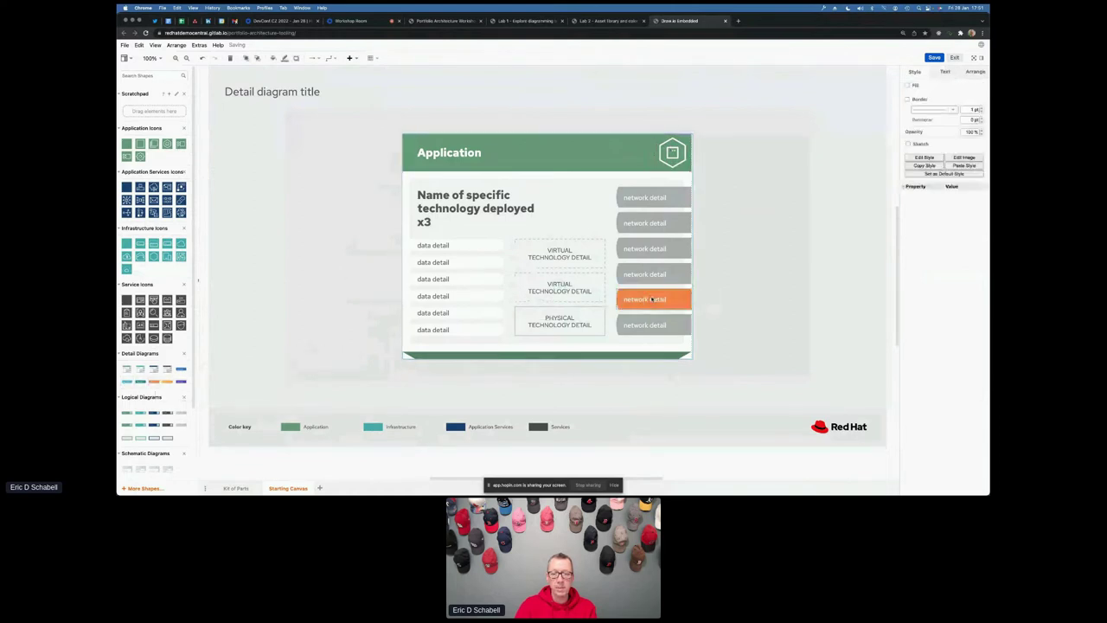
{"action": "left_click_drag", "start_coordinate": [173, 383], "coordinate": [655, 325]}
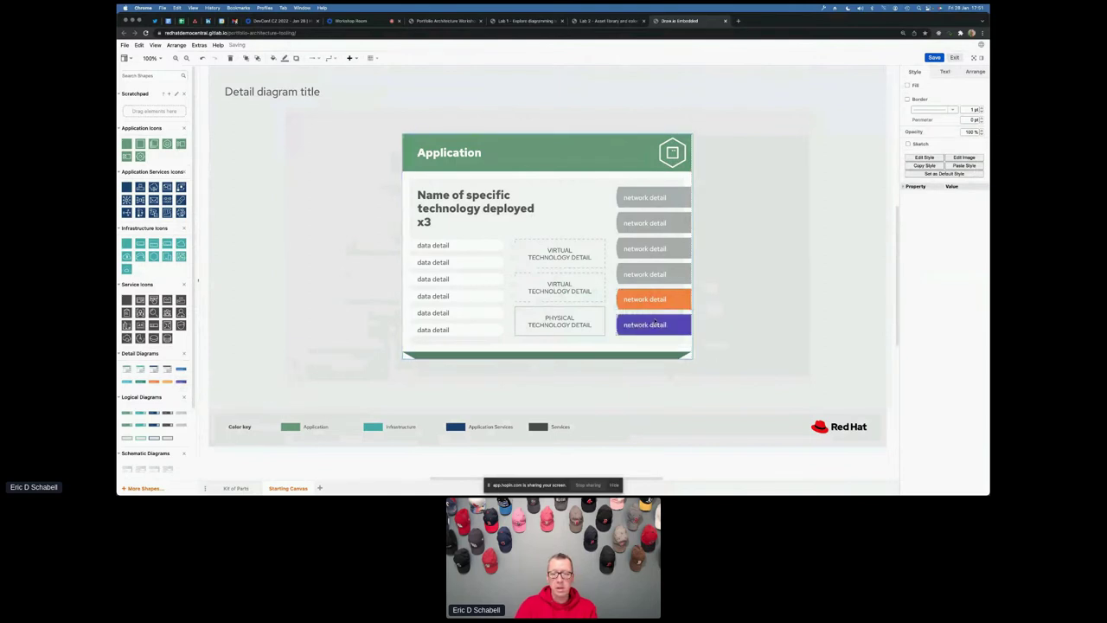
Delete the fourth and third grey network details from the component.
{"action": "left_click", "coordinate": [675, 272]}
{"action": "key", "text": "Delete"}
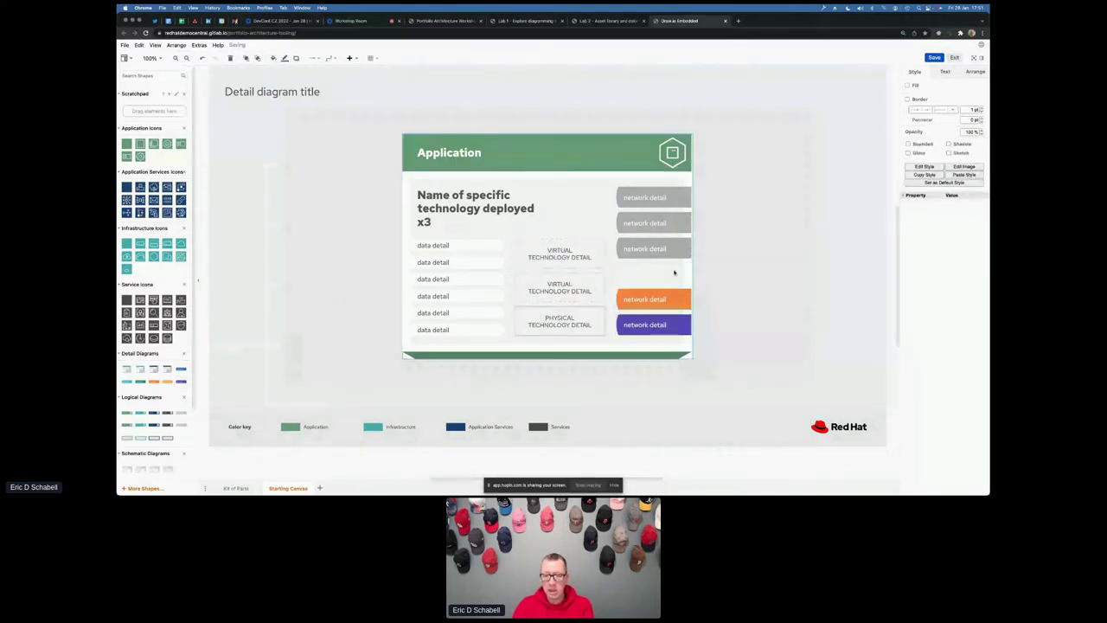
{"action": "left_click", "coordinate": [675, 248]}
{"action": "left_click", "coordinate": [674, 249]}
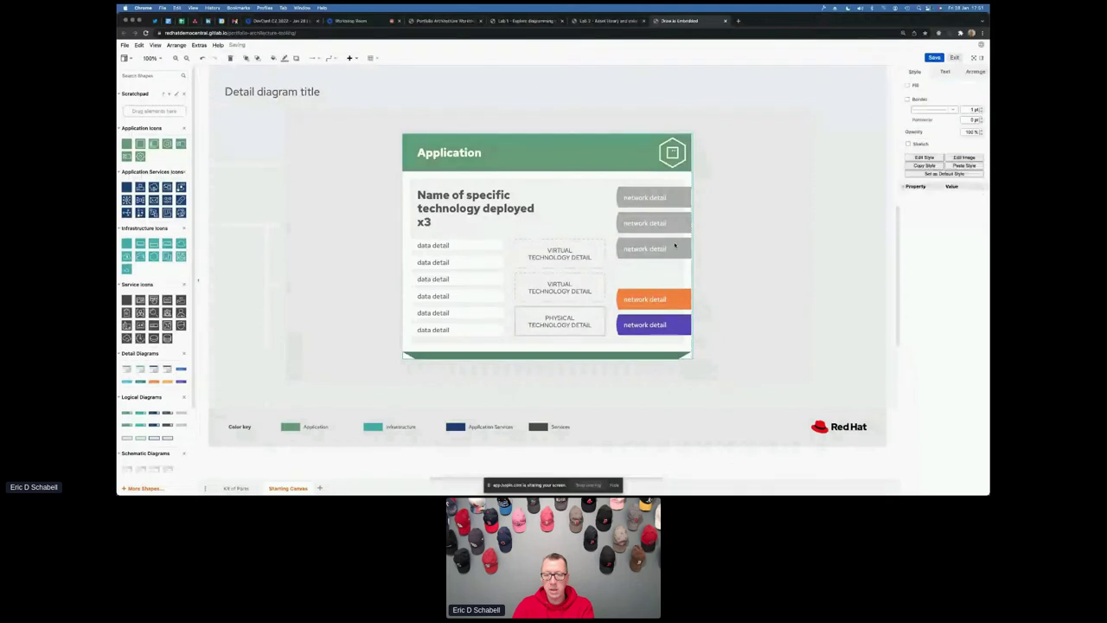
{"action": "left_click", "coordinate": [673, 247]}
{"action": "left_click", "coordinate": [673, 247]}
{"action": "left_click", "coordinate": [672, 248]}
{"action": "left_click", "coordinate": [672, 247]}
{"action": "left_click", "coordinate": [672, 247]}
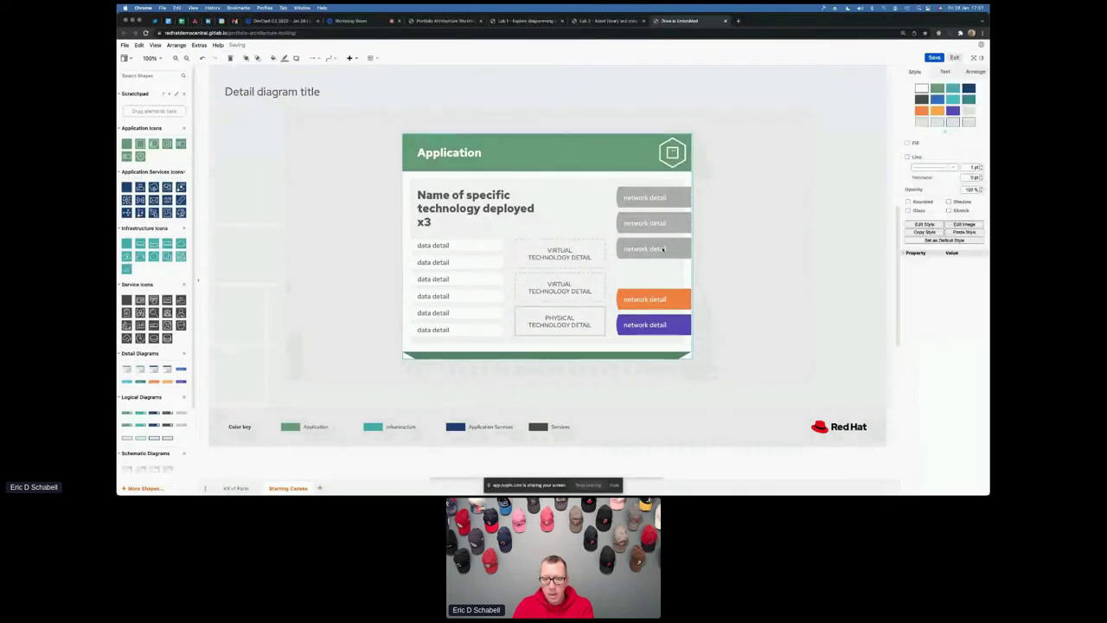
{"action": "left_click", "coordinate": [672, 247]}
{"action": "key", "text": "Delete"}
{"action": "left_click", "coordinate": [663, 223]}
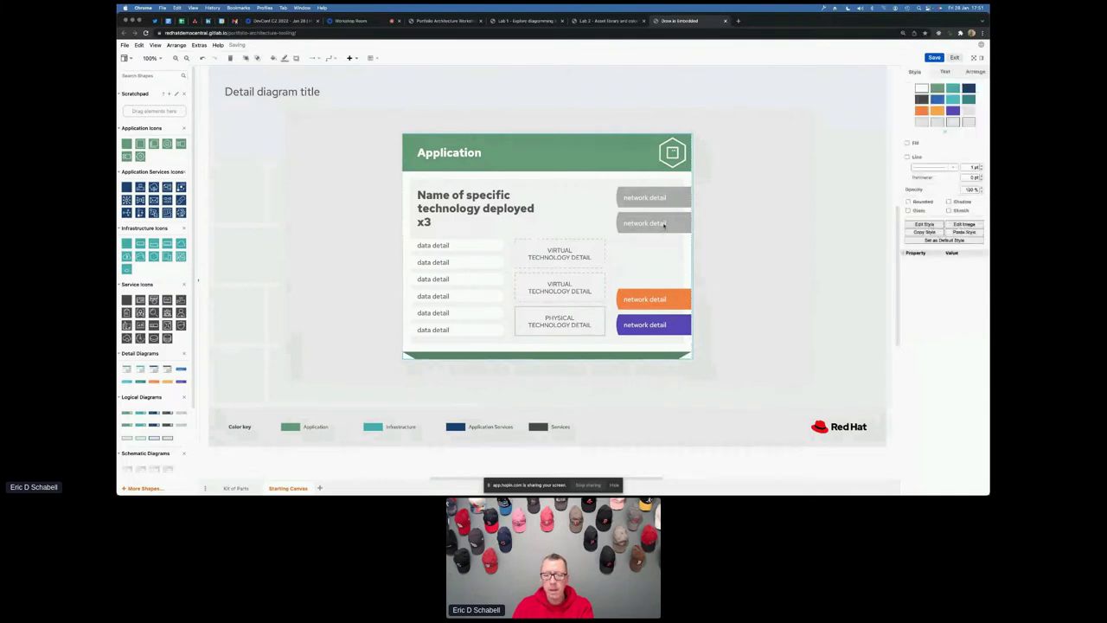
{"action": "key", "text": "Delete"}
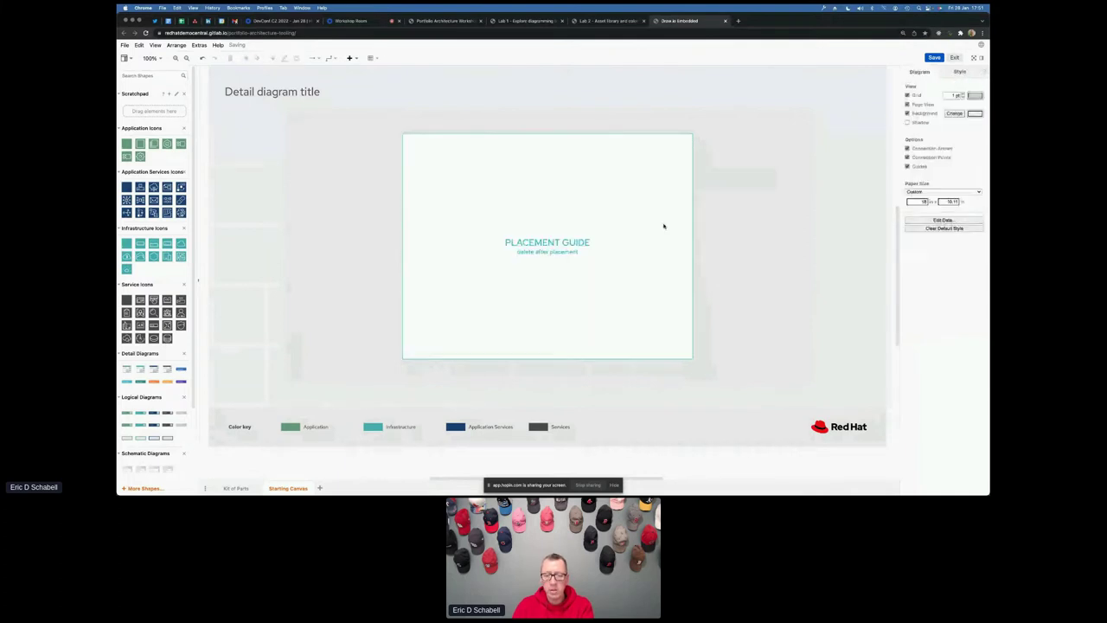
{"action": "key", "text": "super+z"}
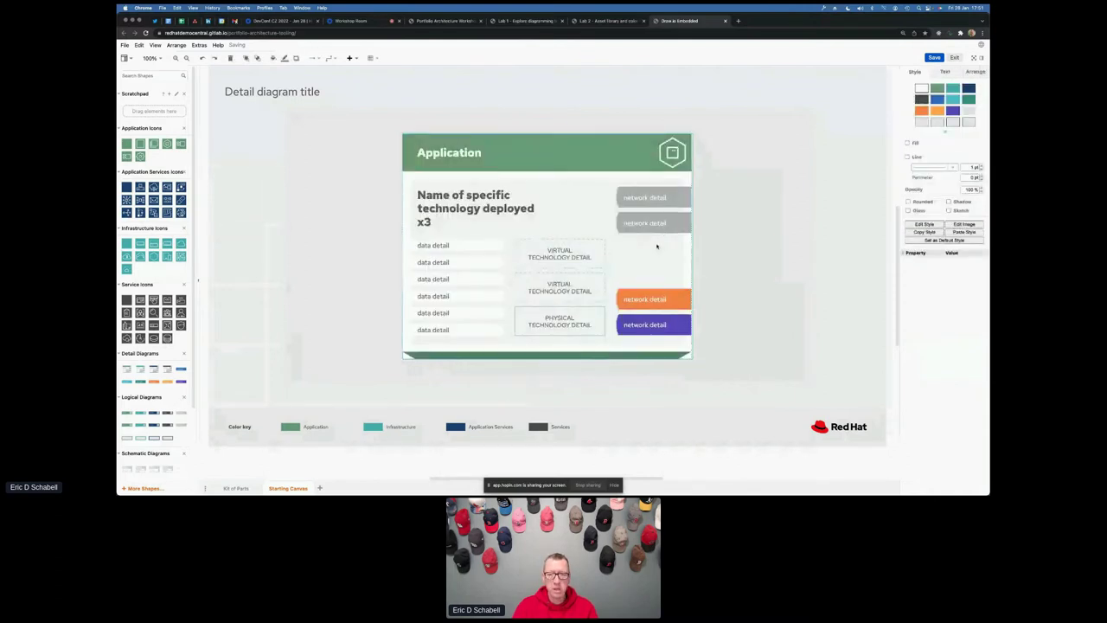
{"action": "left_click", "coordinate": [139, 45]}
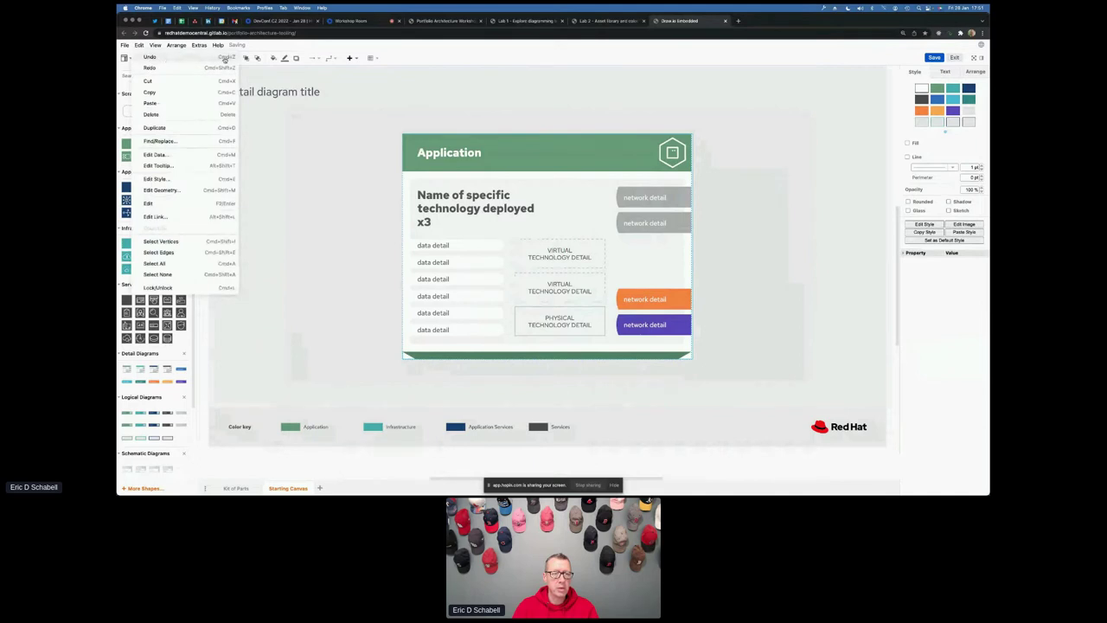
{"action": "left_click", "coordinate": [423, 52]}
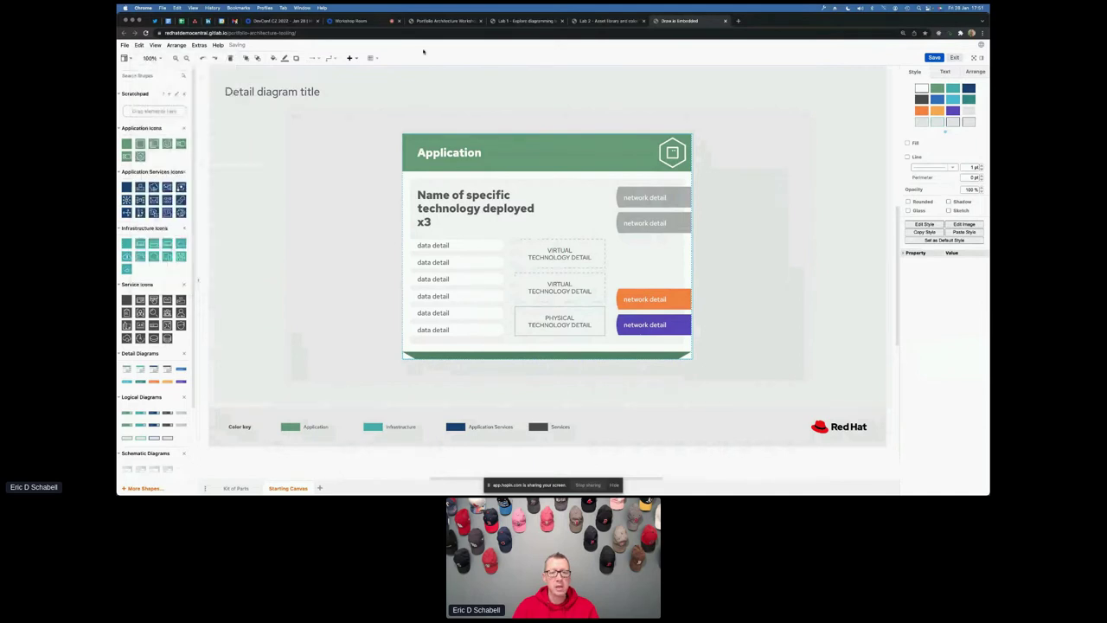
Delete the two remaining uncovered grey network details at the top of the component.
{"action": "double_click", "coordinate": [673, 227]}
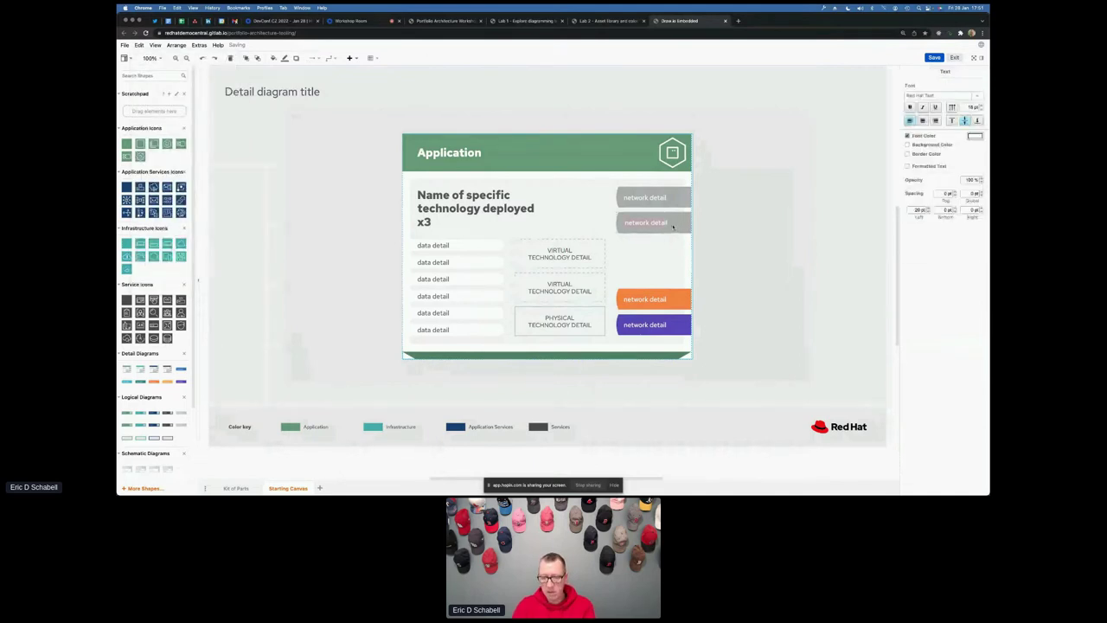
{"action": "key", "text": "Escape"}
{"action": "key", "text": "Delete"}
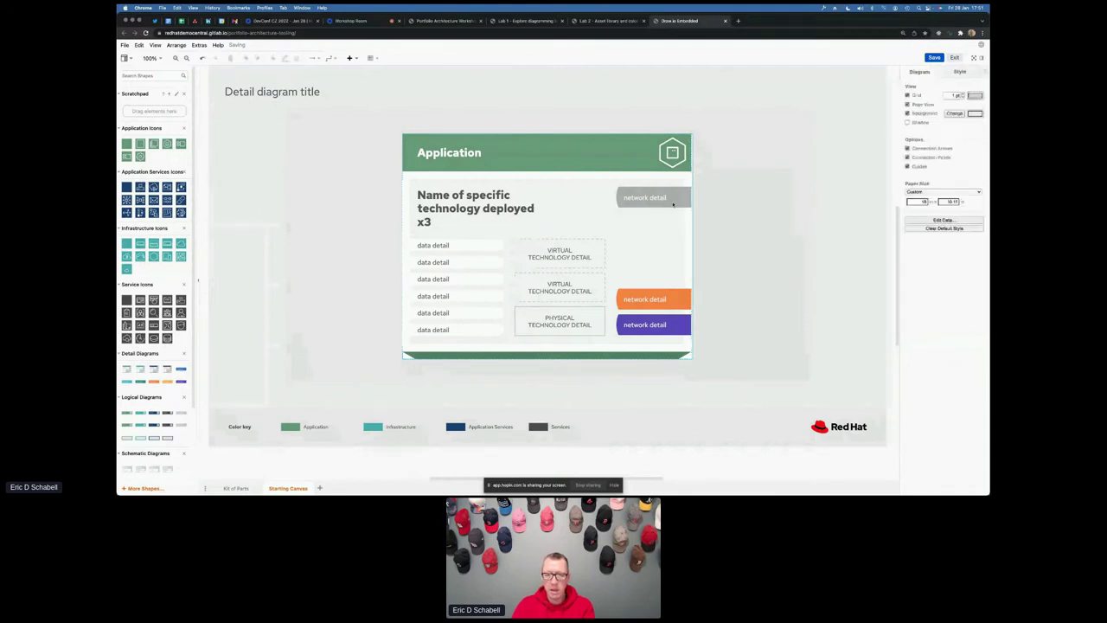
{"action": "left_click", "coordinate": [673, 203]}
{"action": "key", "text": "Delete"}
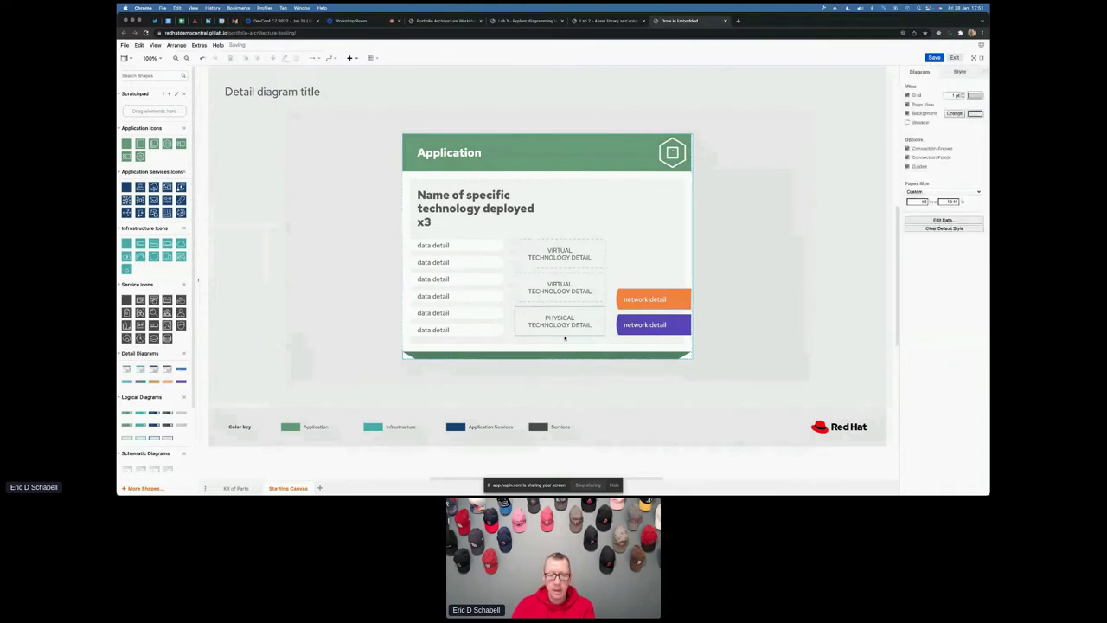
Relabel the component's physical technology detail as "Java" and the virtual technology detail directly above it as "Node.js".
{"action": "double_click", "coordinate": [561, 325]}
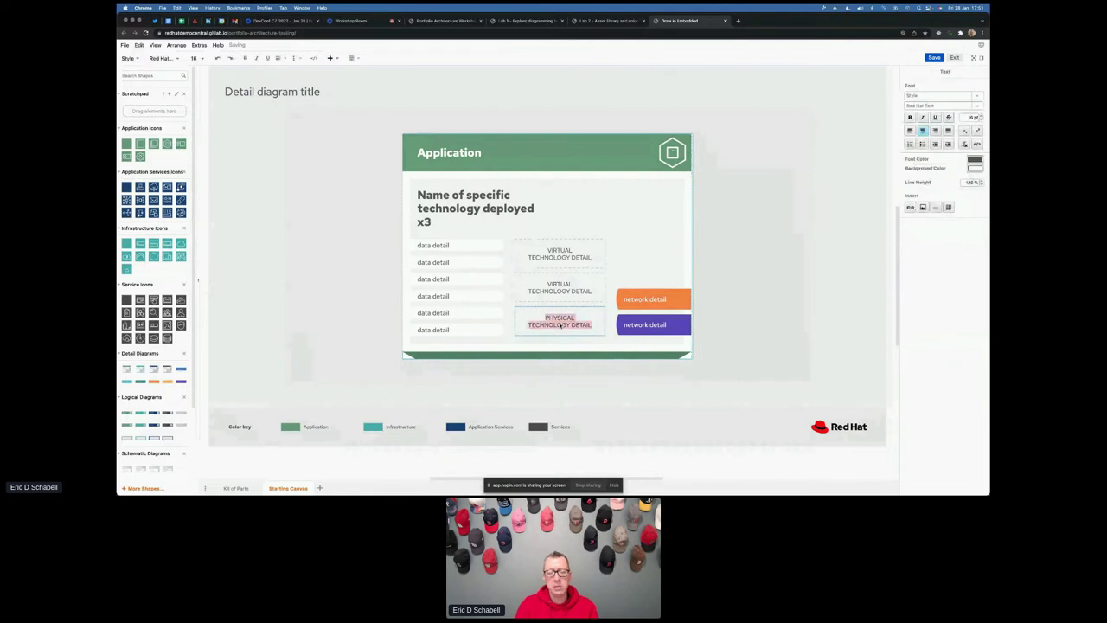
{"action": "type", "text": "Java"}
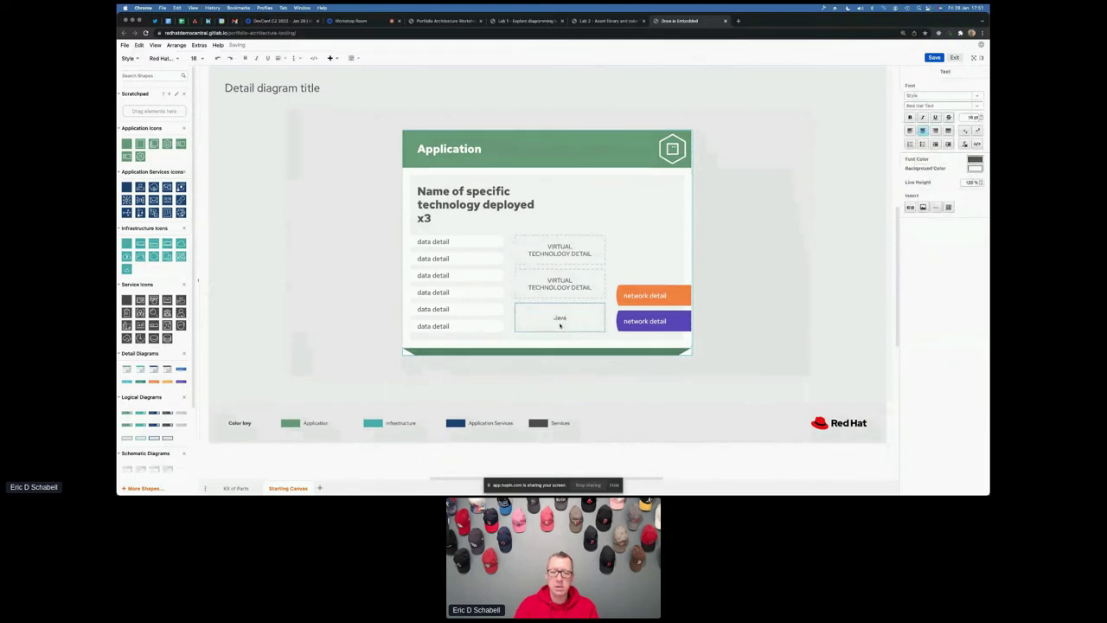
{"action": "left_click", "coordinate": [562, 285]}
{"action": "double_click", "coordinate": [564, 288]}
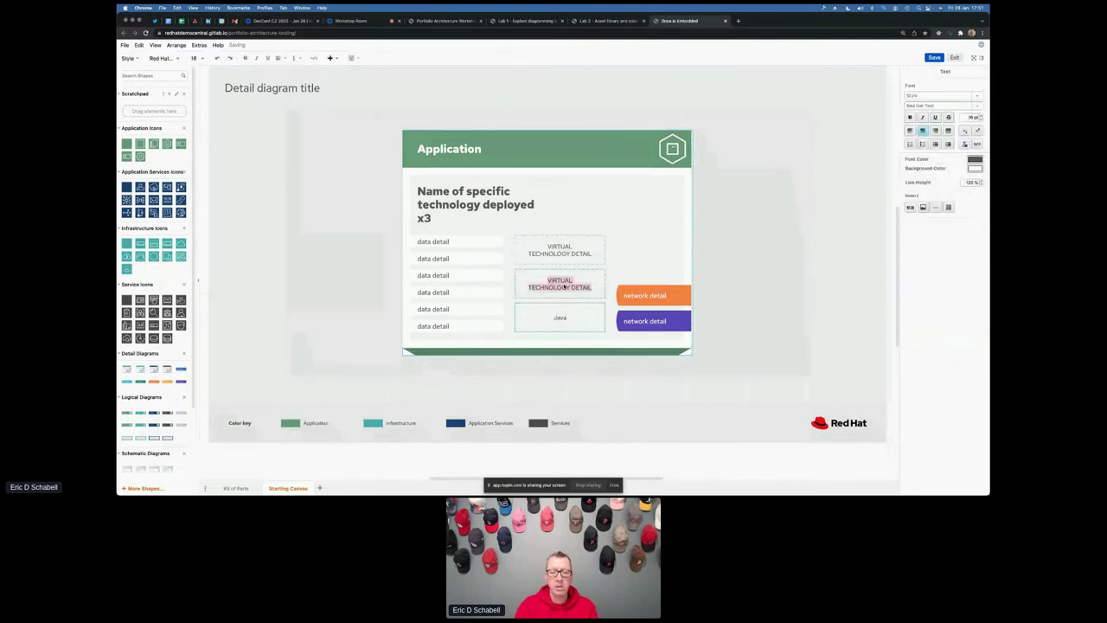
{"action": "type", "text": "V"}
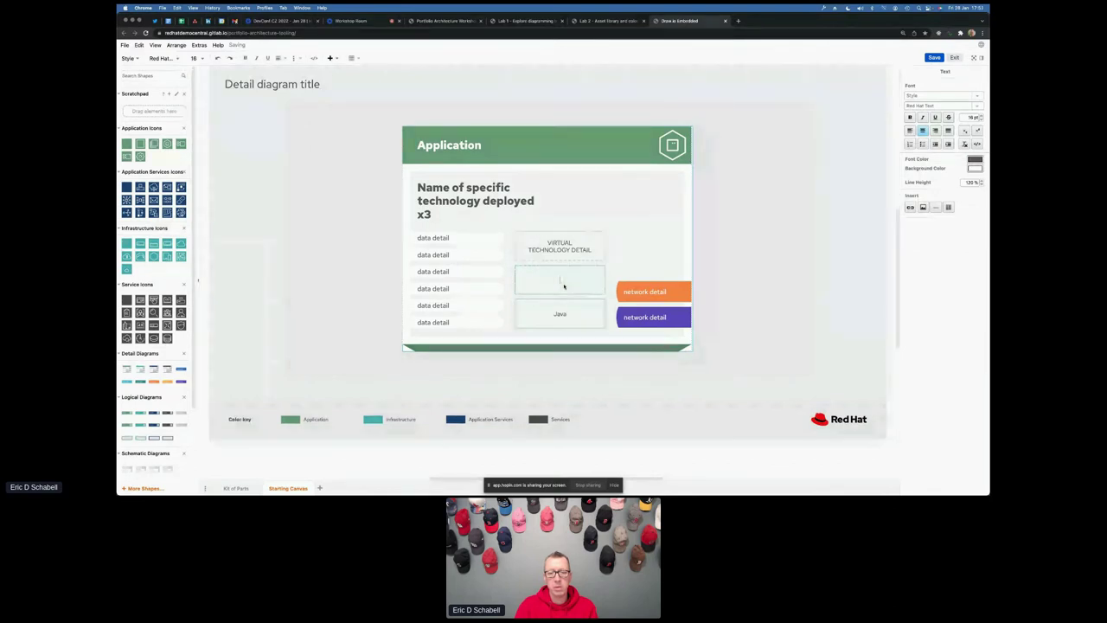
{"action": "type", "text": "Node.js"}
Delete the topmost virtual technology detail and give the Node.js box a solid outline.
{"action": "left_click", "coordinate": [592, 250]}
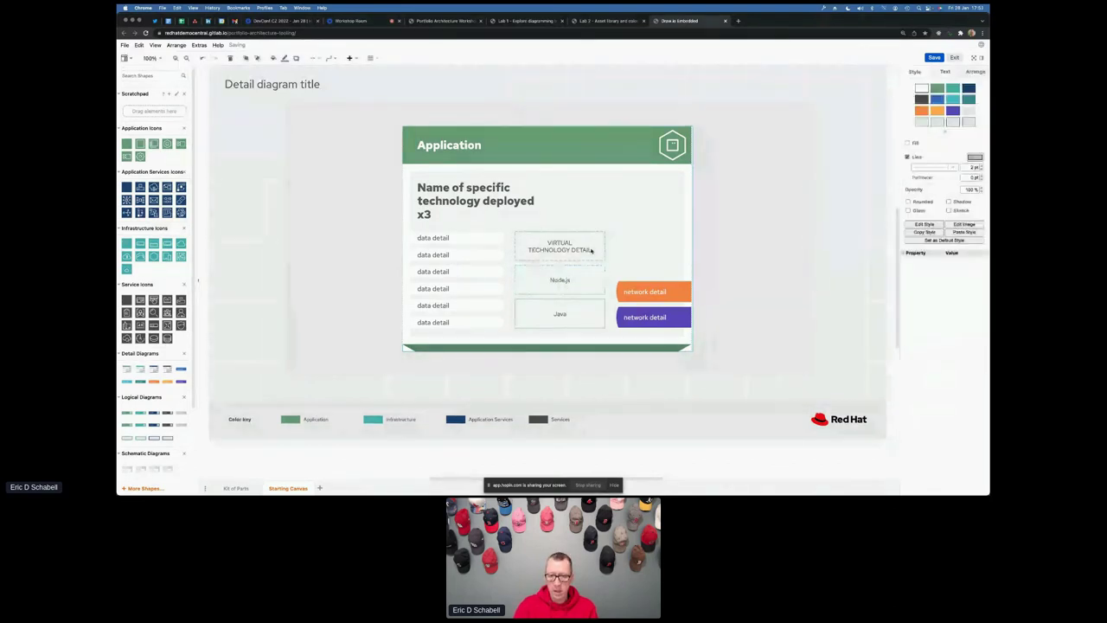
{"action": "key", "text": "Delete"}
{"action": "left_click", "coordinate": [583, 278]}
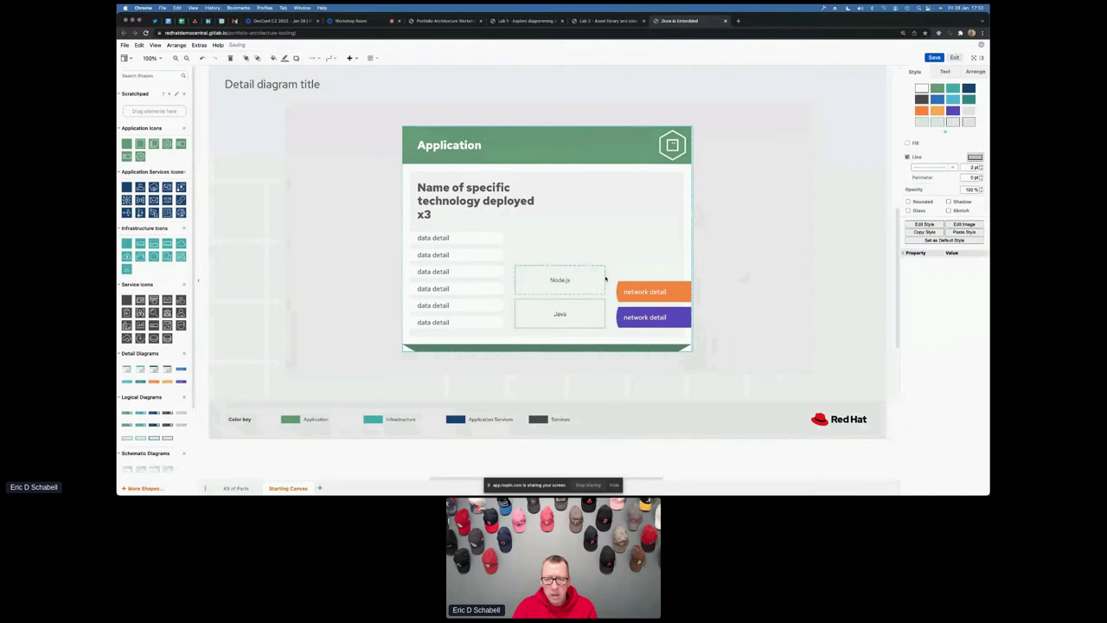
{"action": "left_click", "coordinate": [953, 168]}
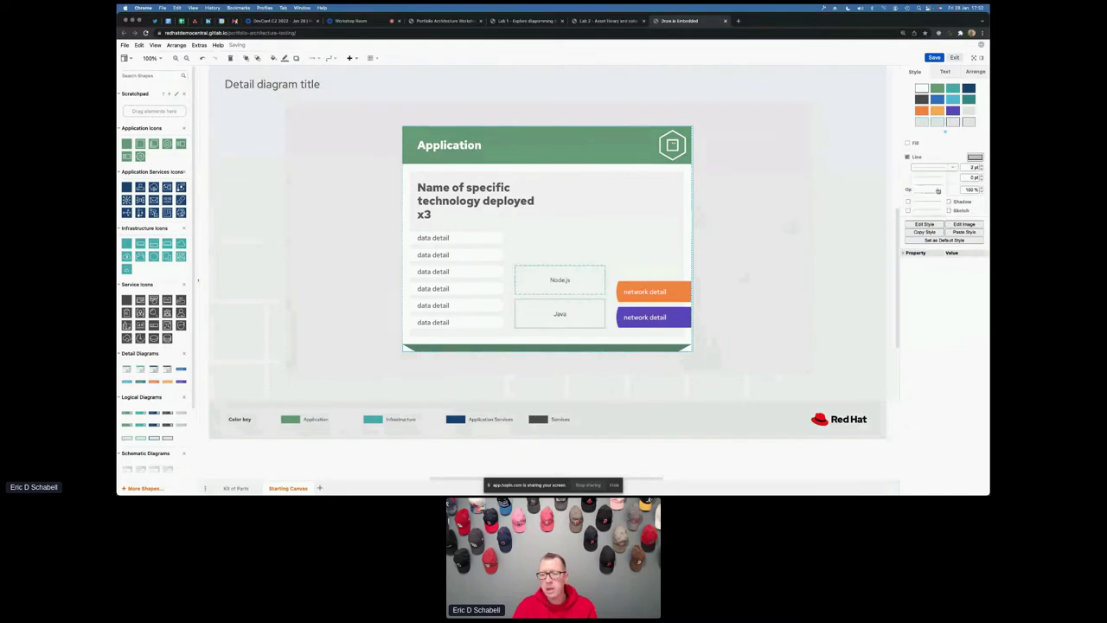
{"action": "left_click", "coordinate": [936, 178]}
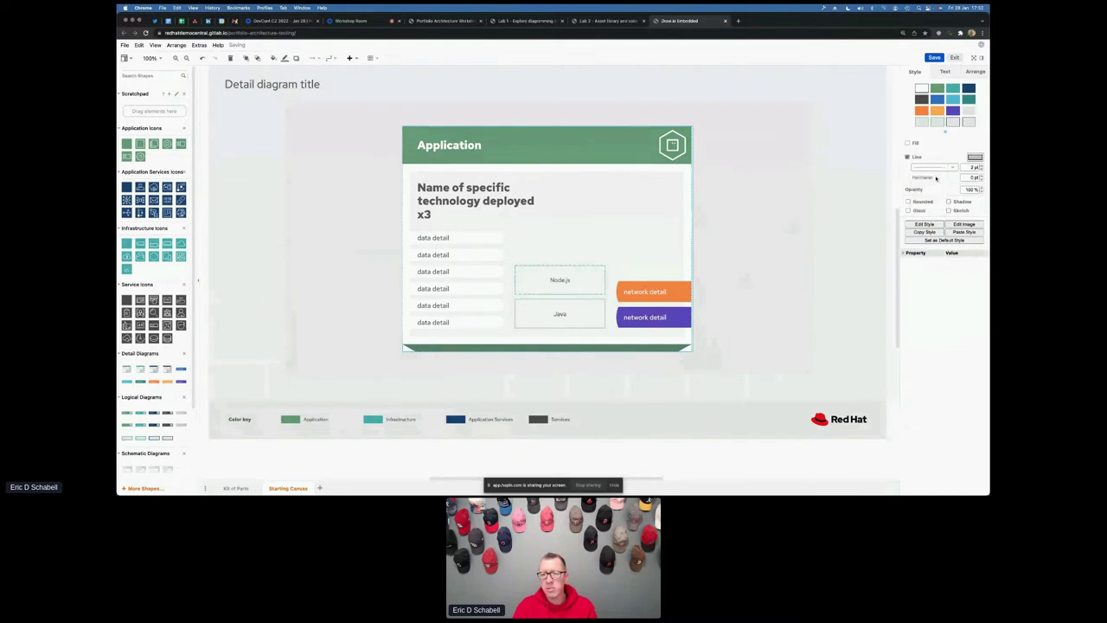
{"action": "left_click", "coordinate": [749, 228]}
Relabel the lowest data detail as "> User request" and the one above it as "> Event stream".
{"action": "double_click", "coordinate": [433, 322]}
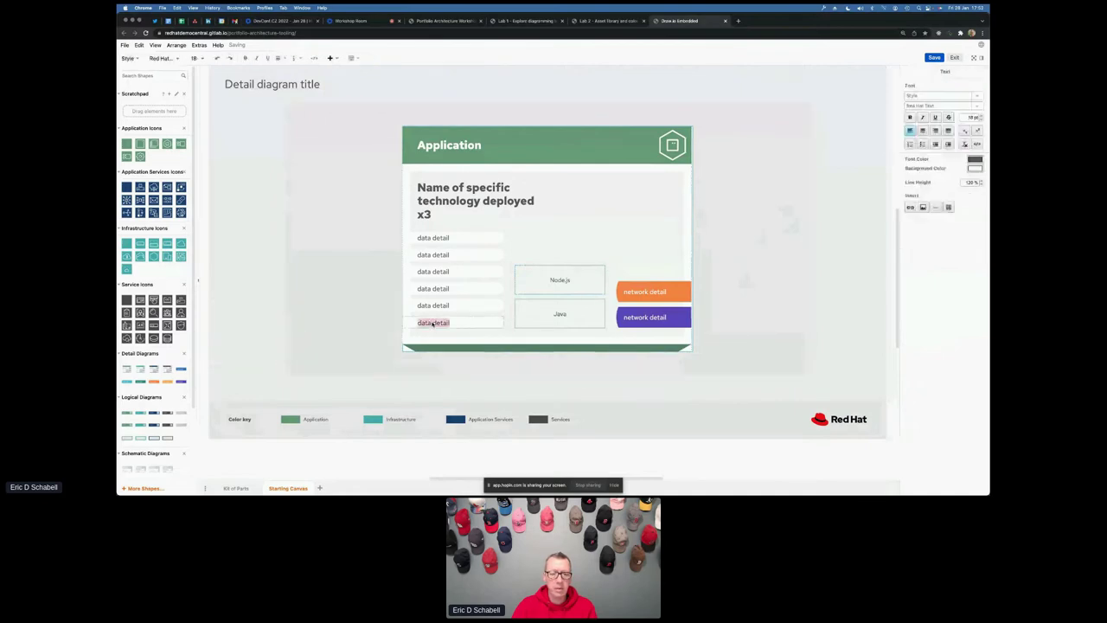
{"action": "key", "text": "BackSpace"}
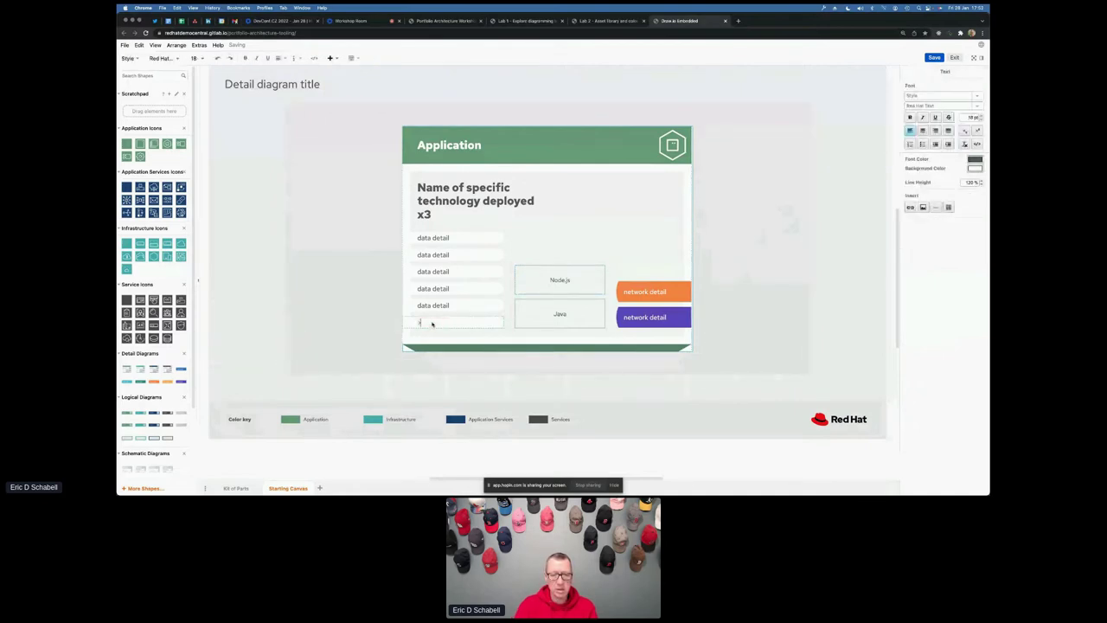
{"action": "type", "text": "> User req"}
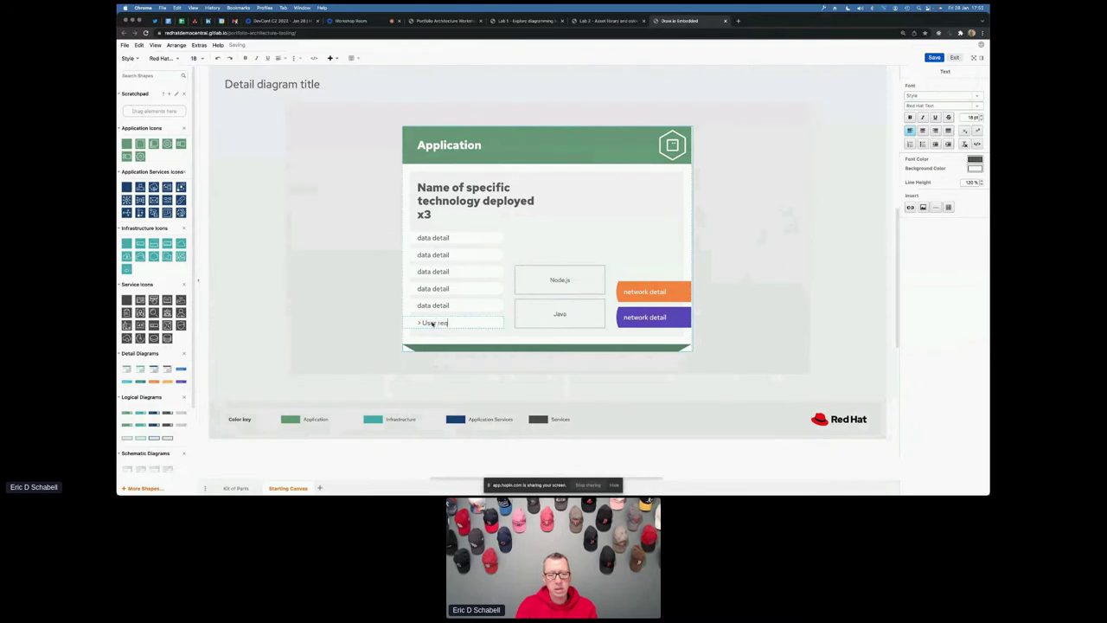
{"action": "type", "text": "uest"}
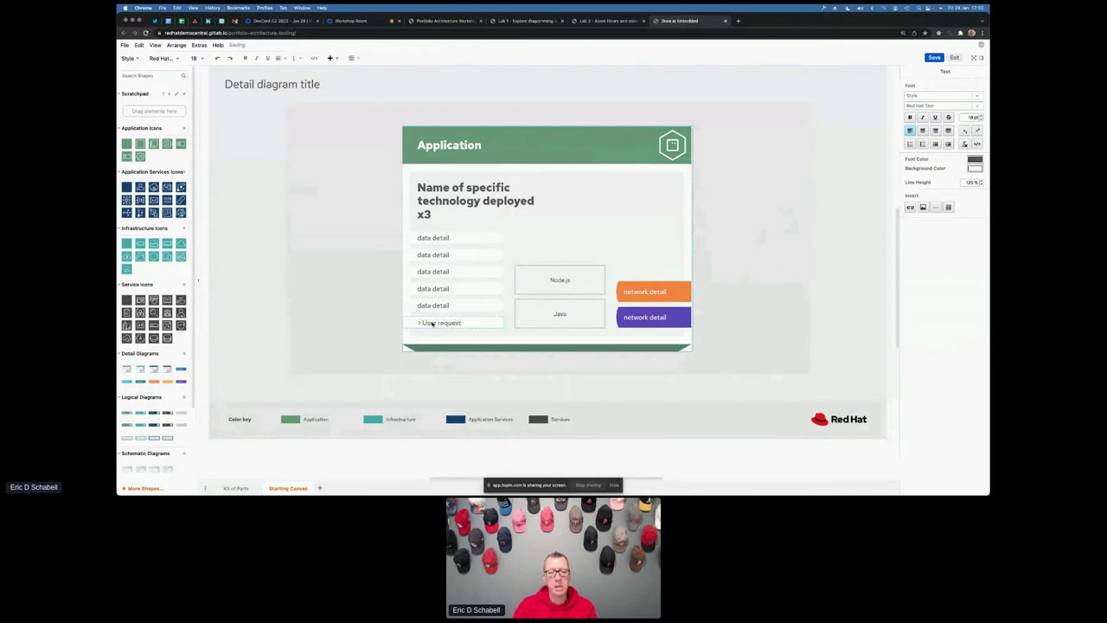
{"action": "double_click", "coordinate": [430, 306]}
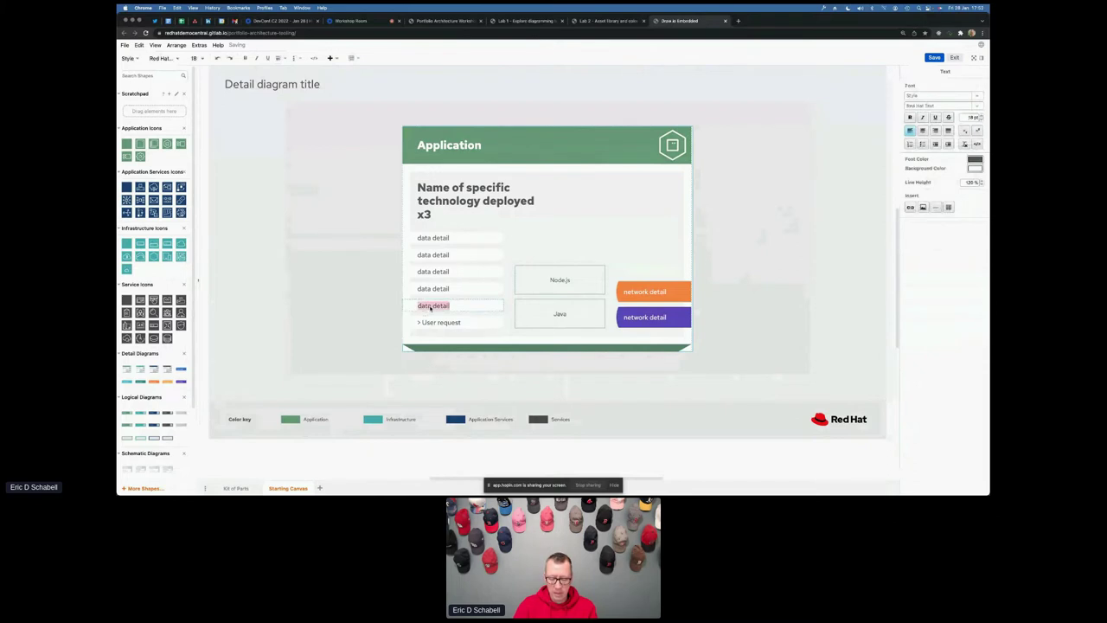
{"action": "key", "text": "BackSpace"}
{"action": "type", "text": "> Even"}
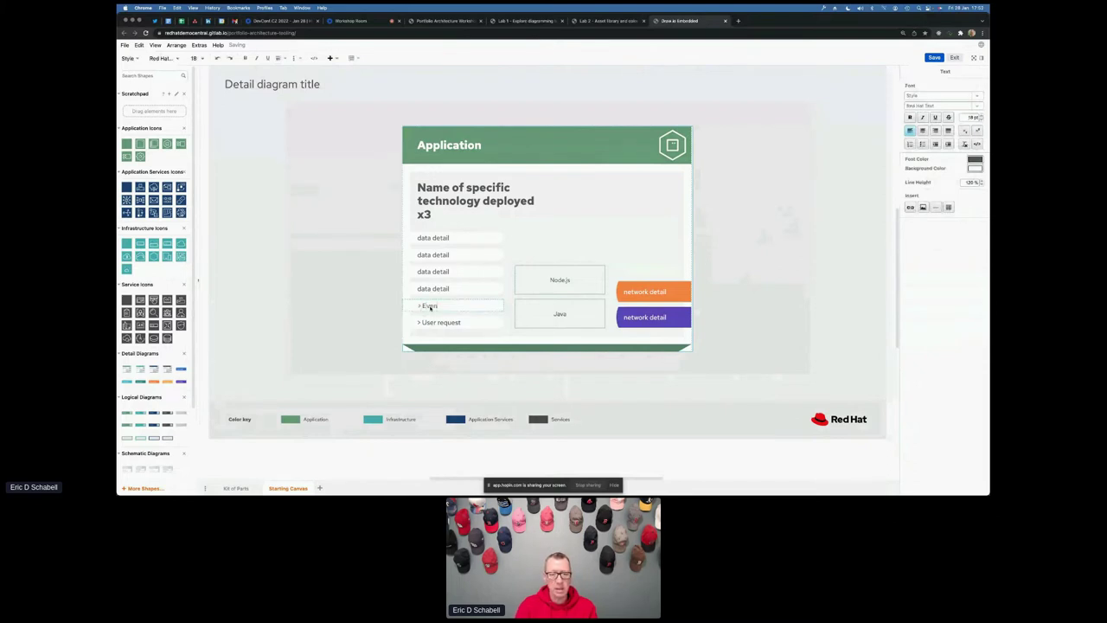
{"action": "type", "text": "t stream"}
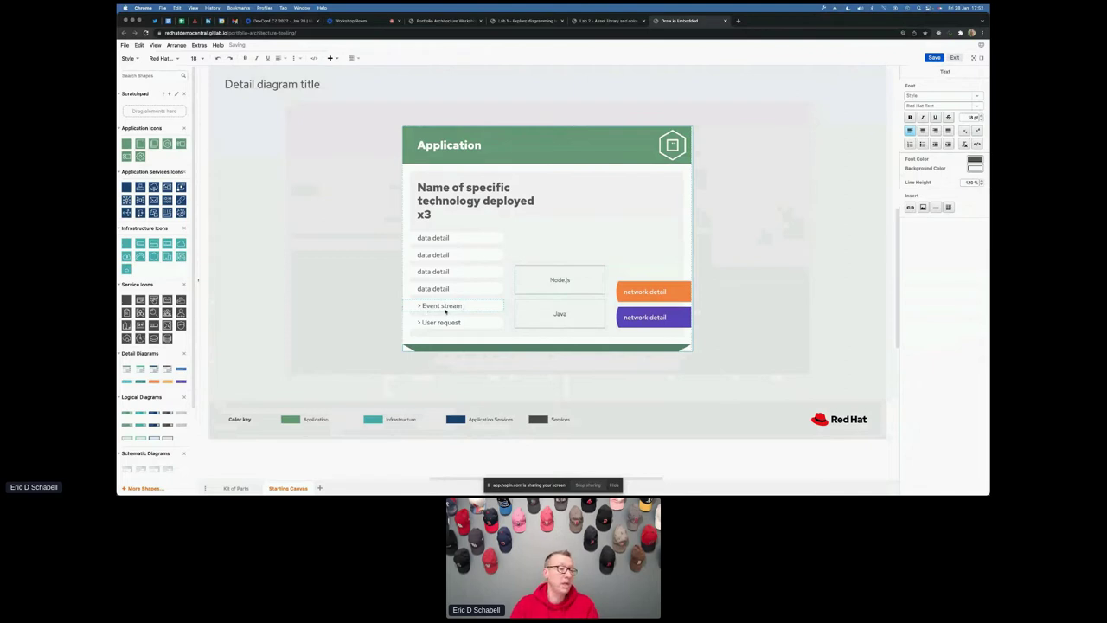
Delete the four unused data details above the Event stream entry.
{"action": "scroll", "coordinate": [452, 299], "scroll_direction": "down", "scroll_amount": 1}
{"action": "left_click", "coordinate": [453, 289]}
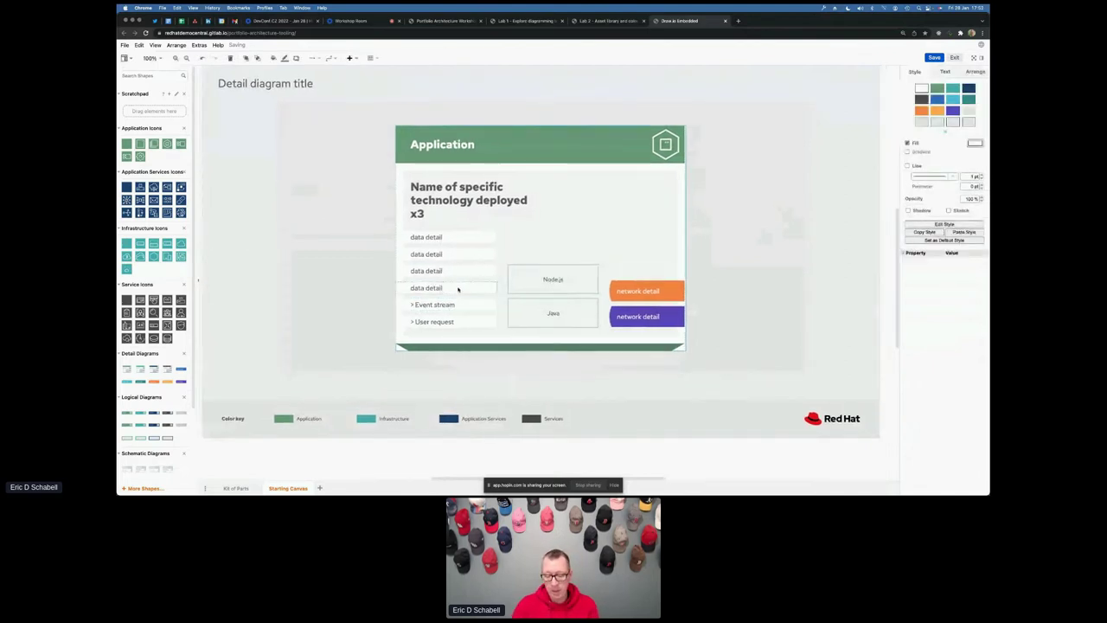
{"action": "key", "text": "BackSpace"}
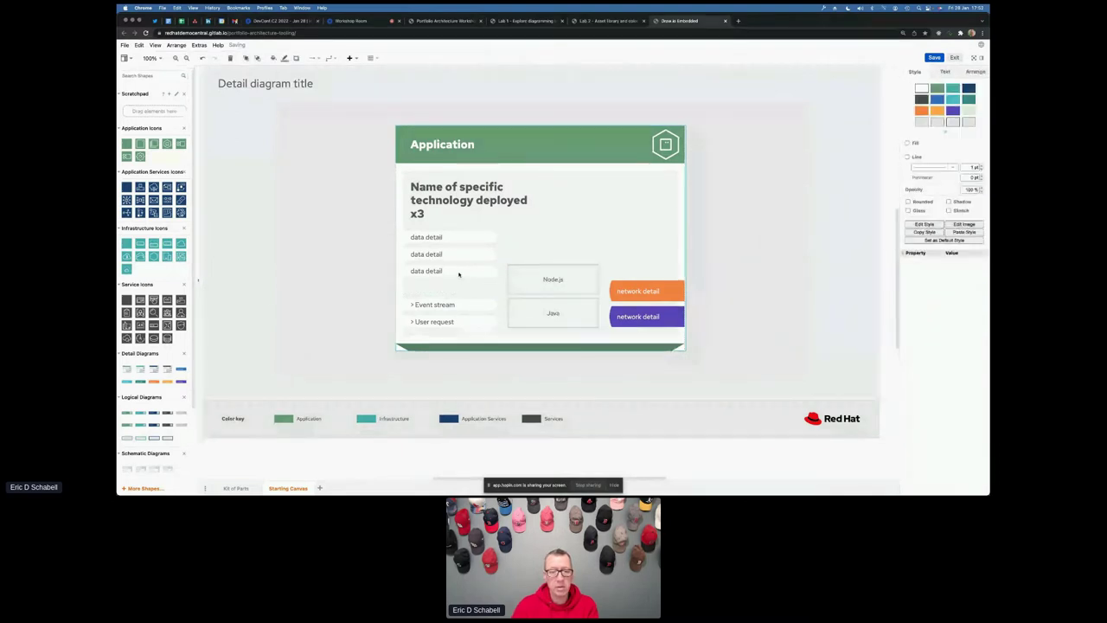
{"action": "left_click", "coordinate": [458, 274]}
{"action": "key", "text": "BackSpace"}
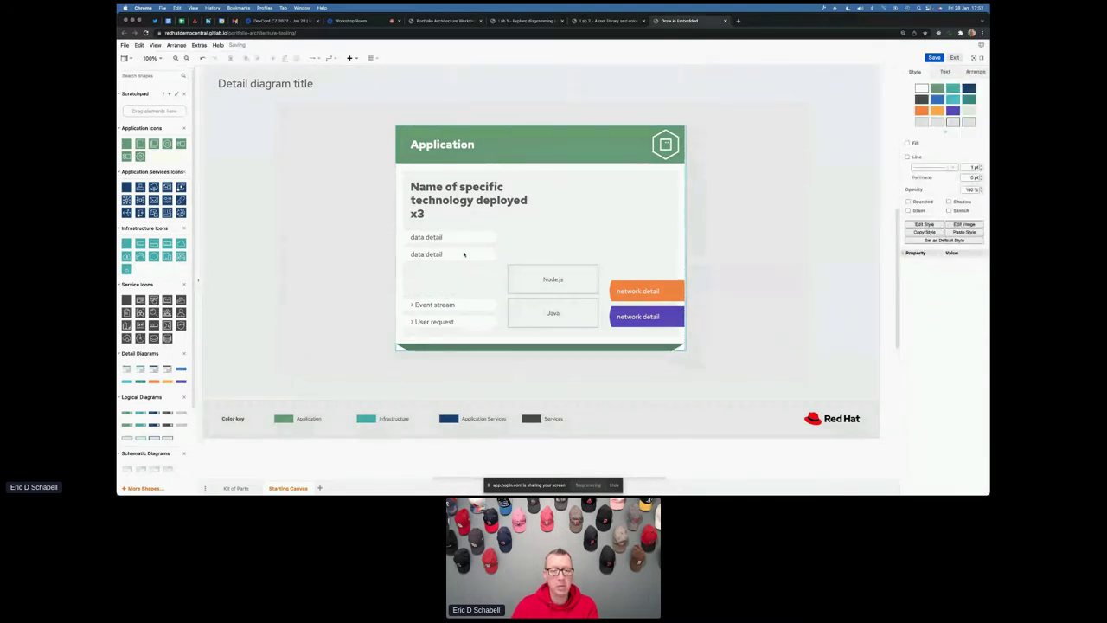
{"action": "left_click", "coordinate": [463, 254]}
{"action": "key", "text": "BackSpace"}
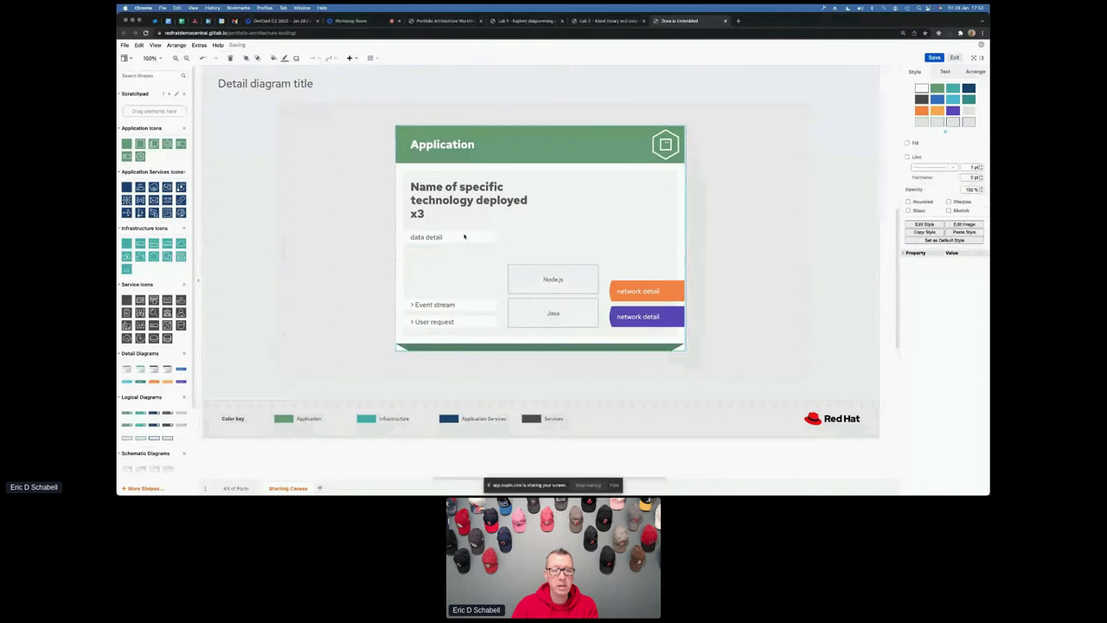
{"action": "double_click", "coordinate": [463, 236]}
{"action": "key", "text": "BackSpace"}
{"action": "key", "text": "Escape"}
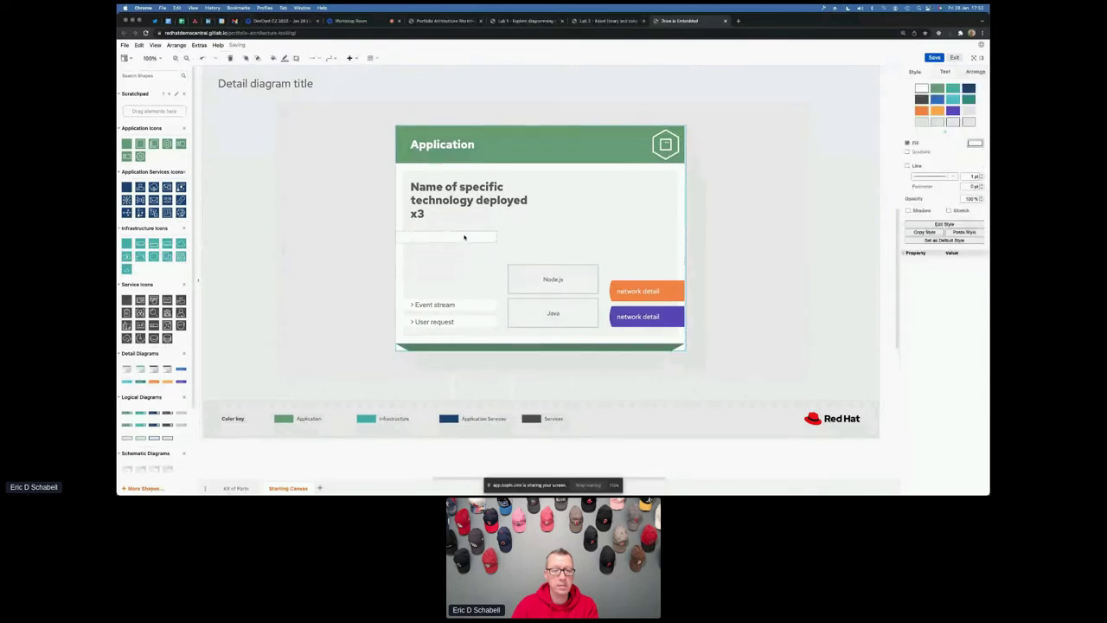
{"action": "key", "text": "BackSpace"}
Replace the placeholder technology name above the x3 line with "Java and Node.js app".
{"action": "double_click", "coordinate": [467, 200]}
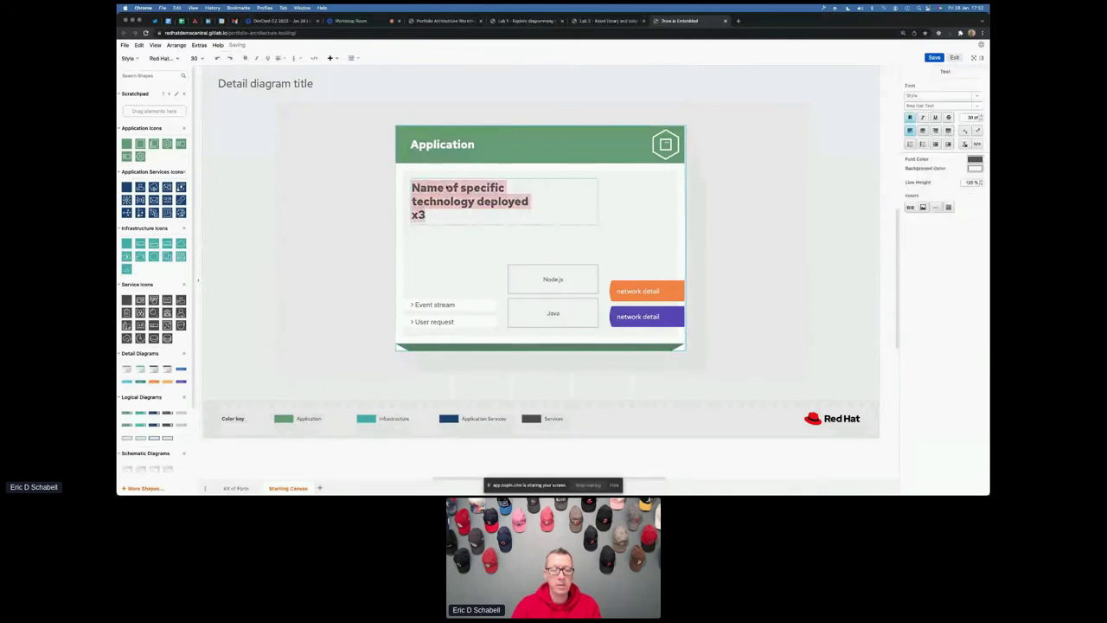
{"action": "left_click_drag", "start_coordinate": [412, 188], "coordinate": [528, 201]}
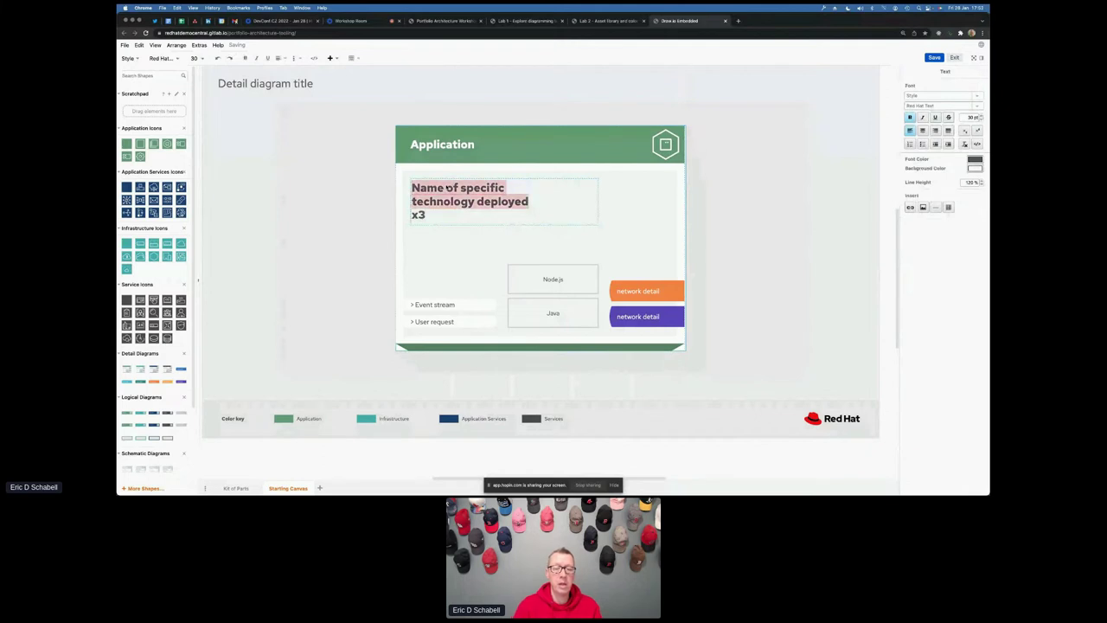
{"action": "type", "text": "Java and"}
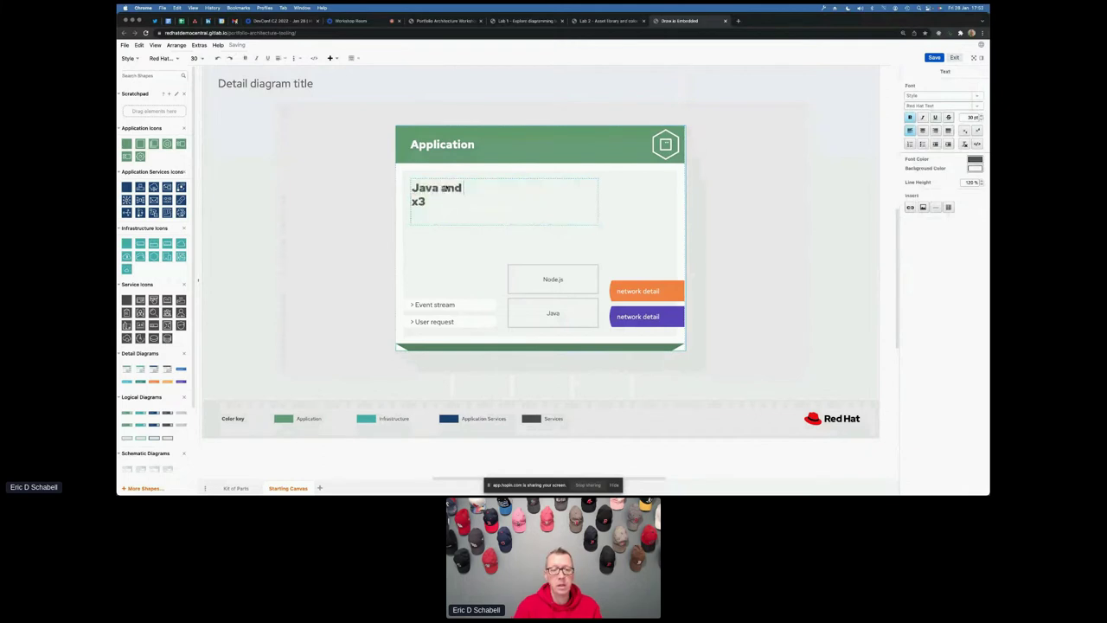
{"action": "type", "text": " Nodej"}
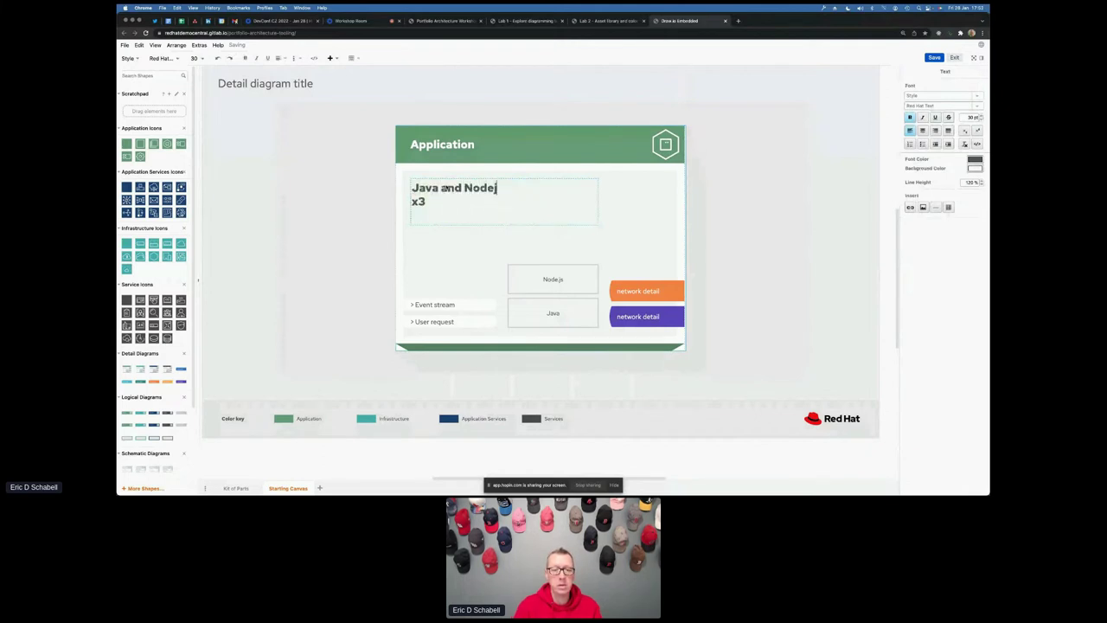
{"action": "key", "text": "BackSpace"}
{"action": "type", "text": ".js app"}
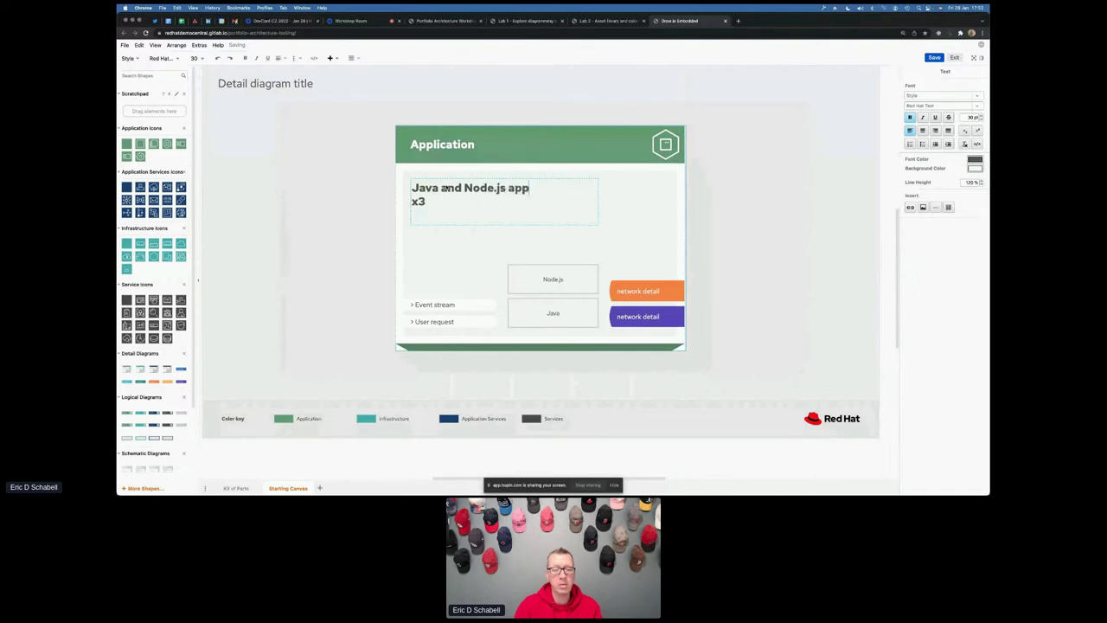
Replace the text above the x3 line with "Application for user to interact with my fine systems.".
{"action": "key", "text": "shift+Home"}
{"action": "key", "text": "BackSpace"}
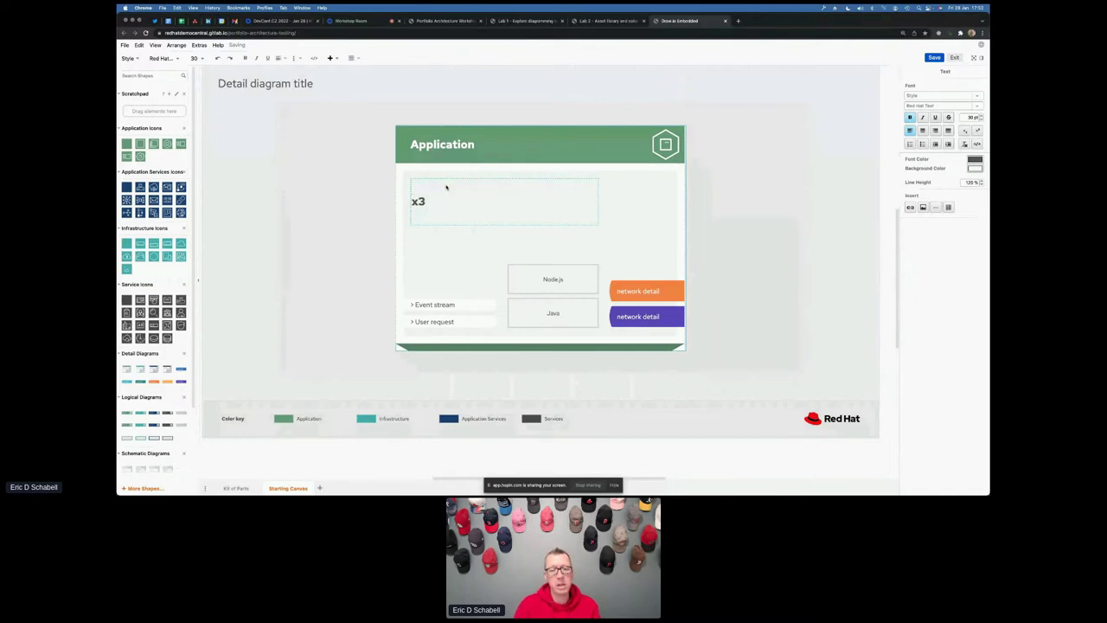
{"action": "type", "text": "Application fo"}
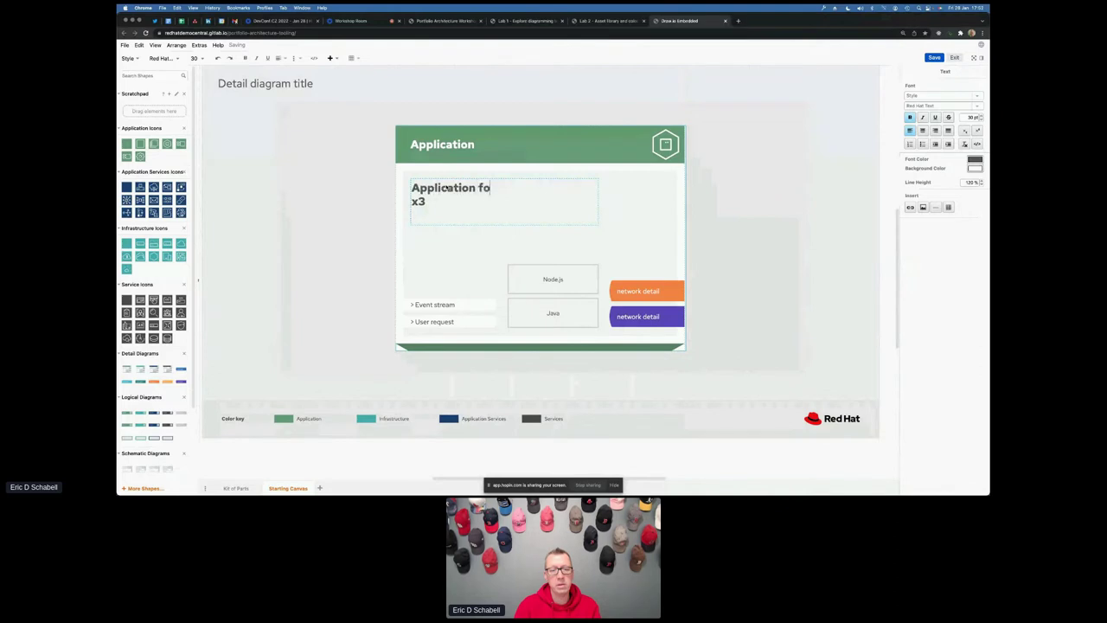
{"action": "type", "text": "r user to intera"}
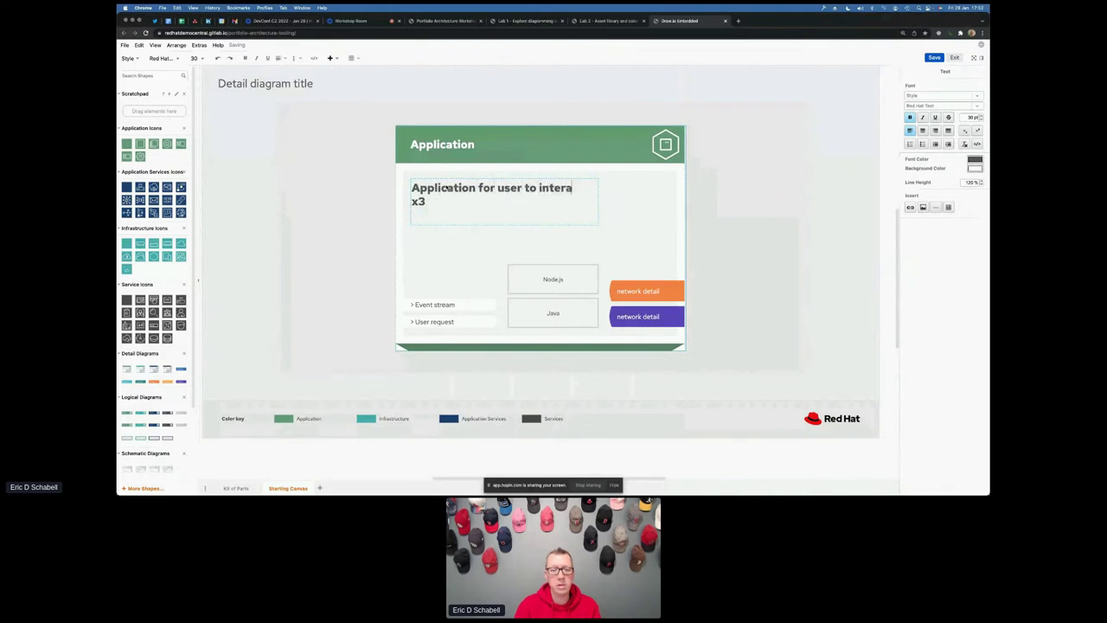
{"action": "type", "text": "ct with my "}
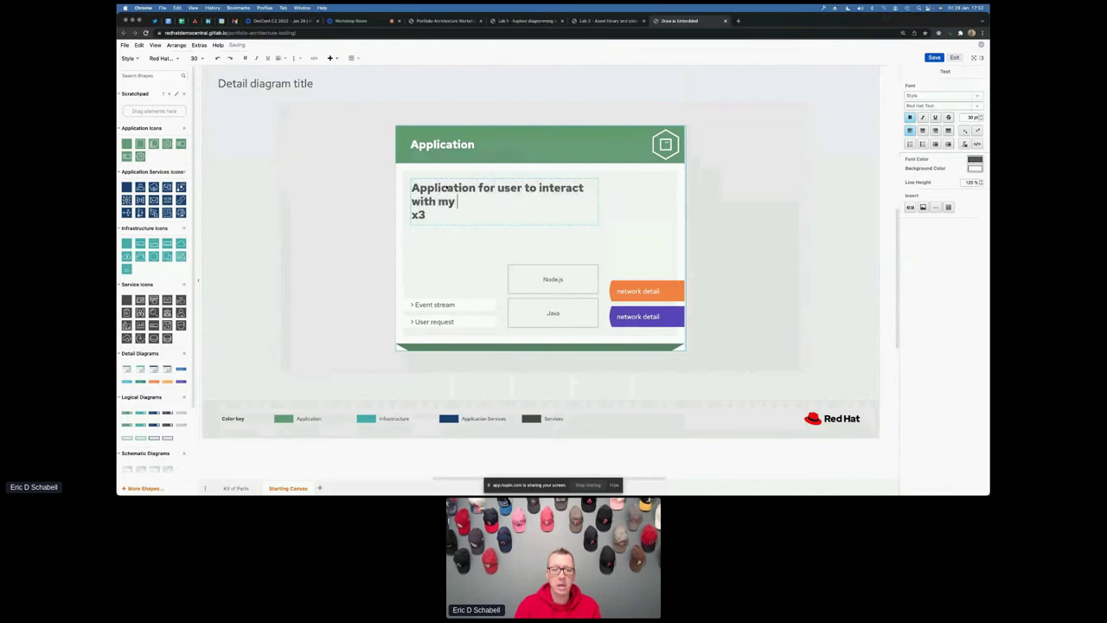
{"action": "type", "text": "fine "}
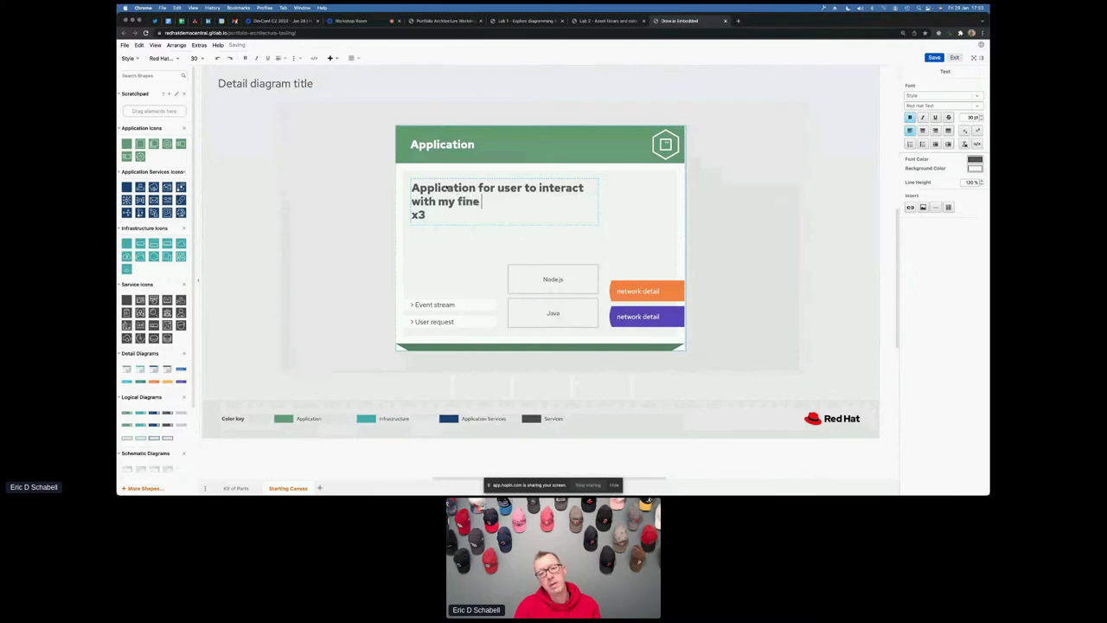
{"action": "type", "text": "systems."}
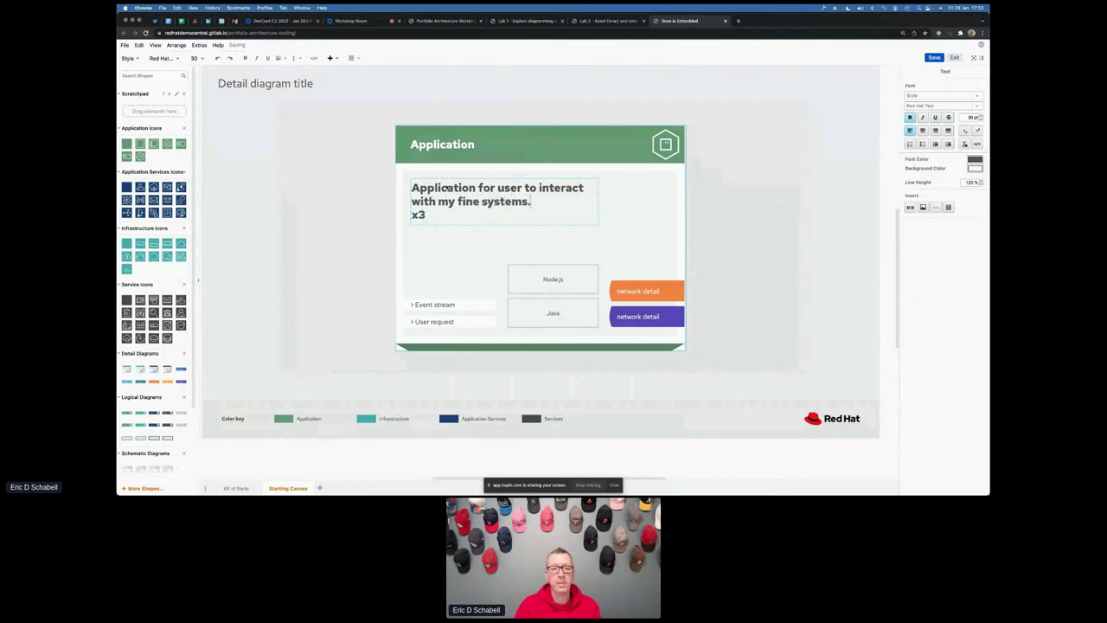
Add a blank line below the application description and change the x3 instance count to "1..n".
{"action": "key", "text": "Return"}
{"action": "key", "text": "Down"}
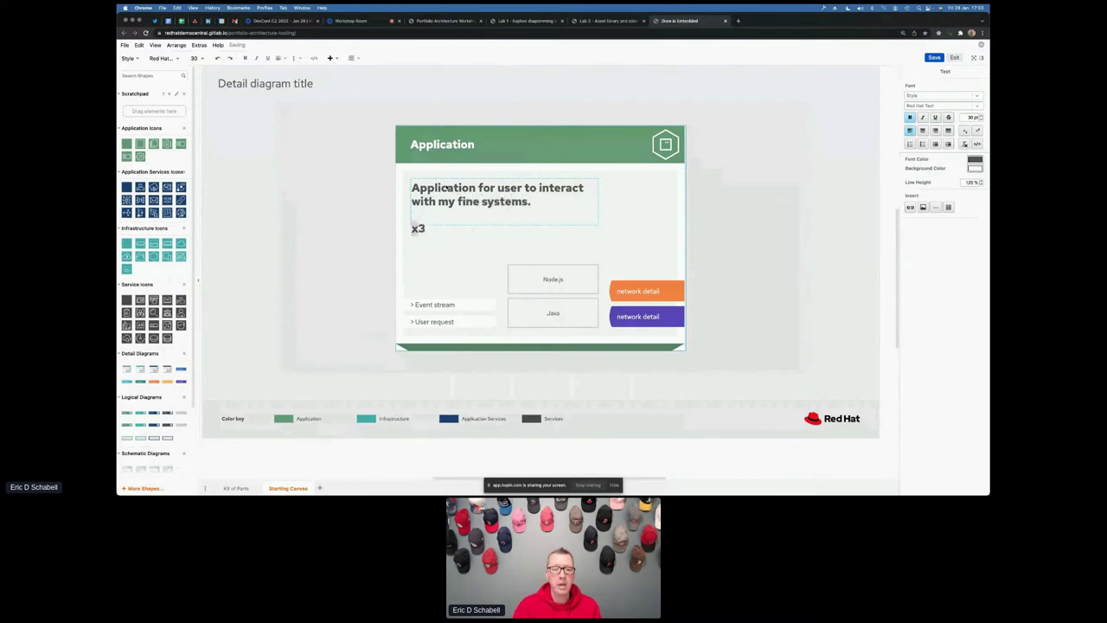
{"action": "key", "text": "shift+End"}
{"action": "type", "text": "1..n"}
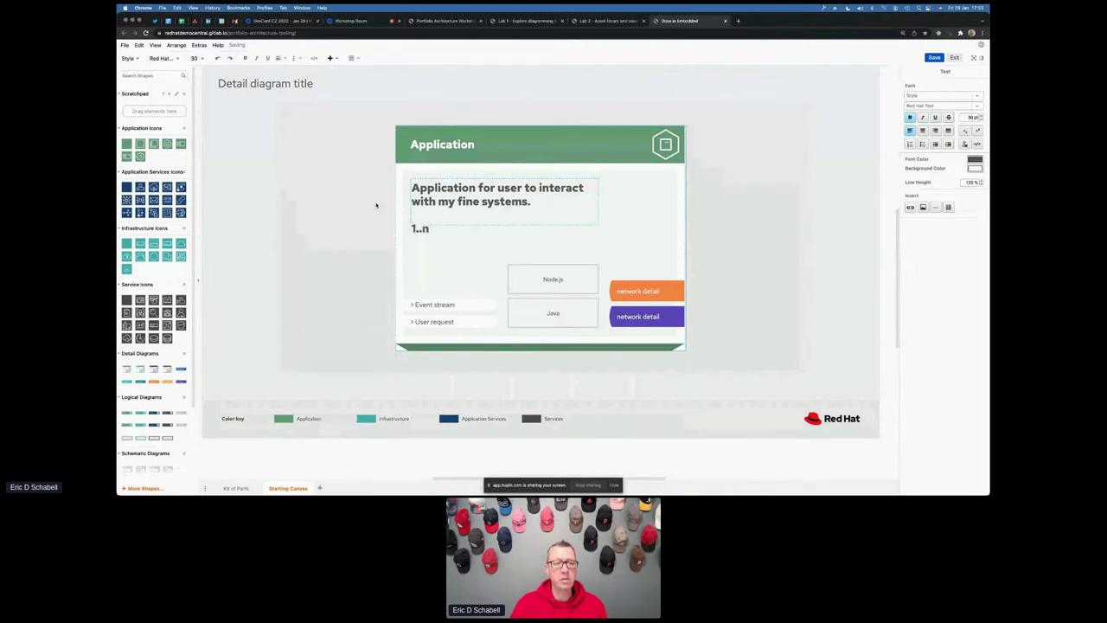
Replace the placeholder diagram title with "Detail - Application".
{"action": "left_click", "coordinate": [268, 86]}
{"action": "double_click", "coordinate": [268, 86]}
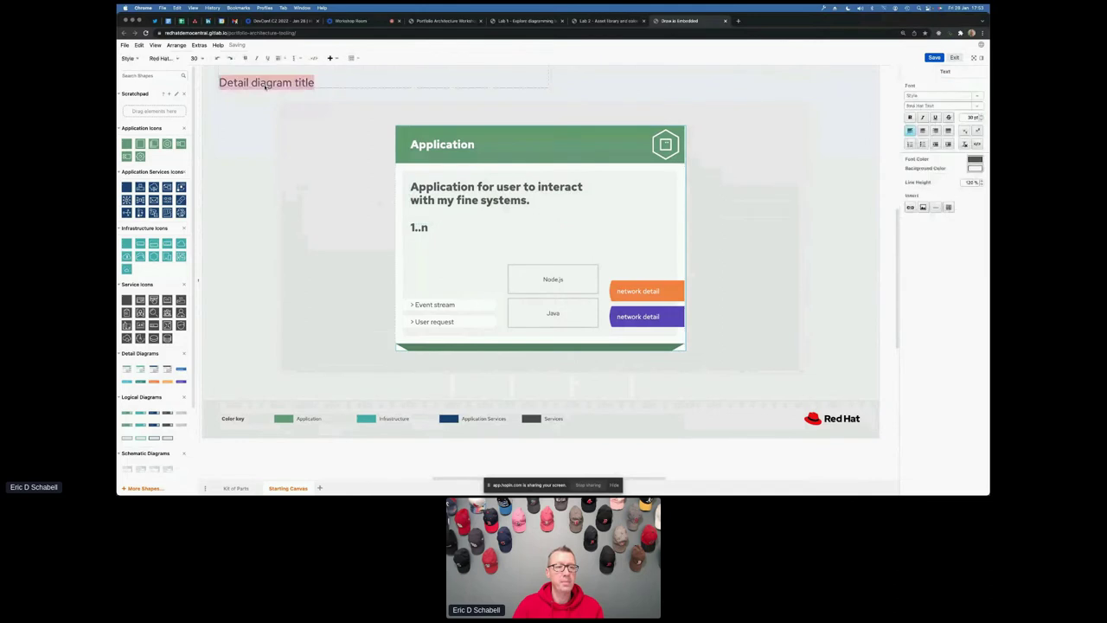
{"action": "left_click", "coordinate": [265, 86]}
{"action": "key", "text": "shift+End"}
{"action": "type", "text": "-"}
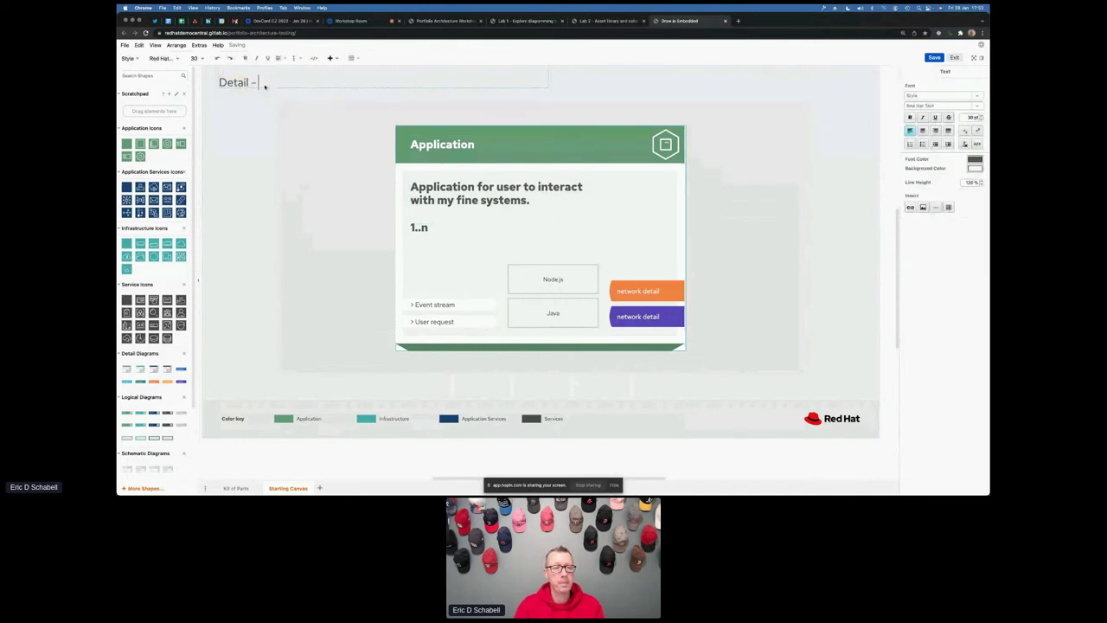
{"action": "type", "text": " Application"}
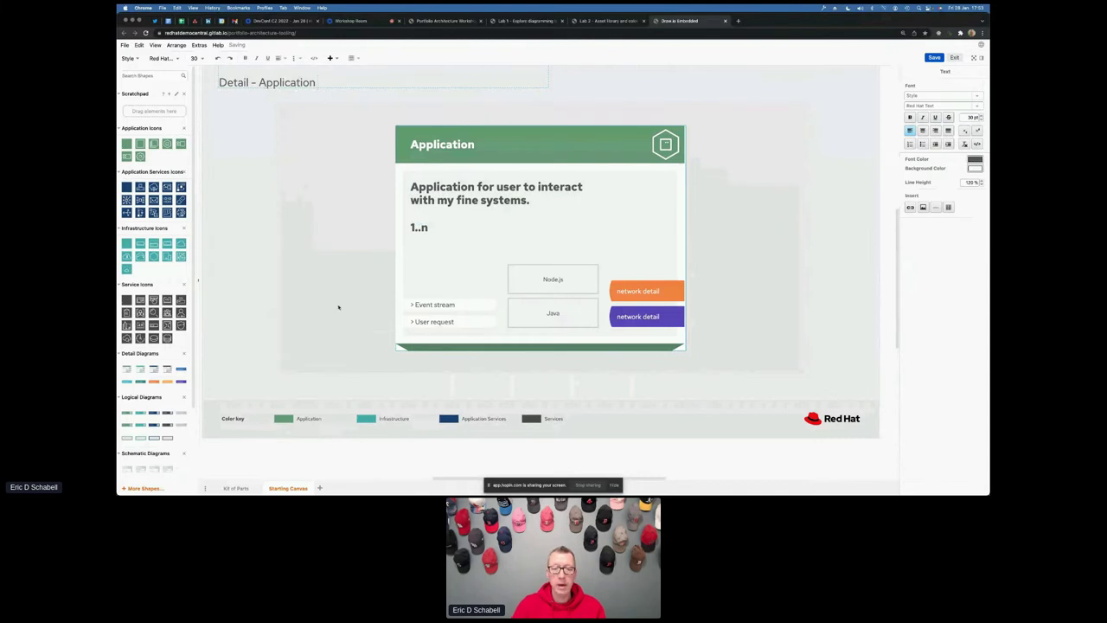
Export only the Application detail element as a PNG at 300% zoom with border width 1 and no diagram copy, and download it.
{"action": "left_click", "coordinate": [465, 263]}
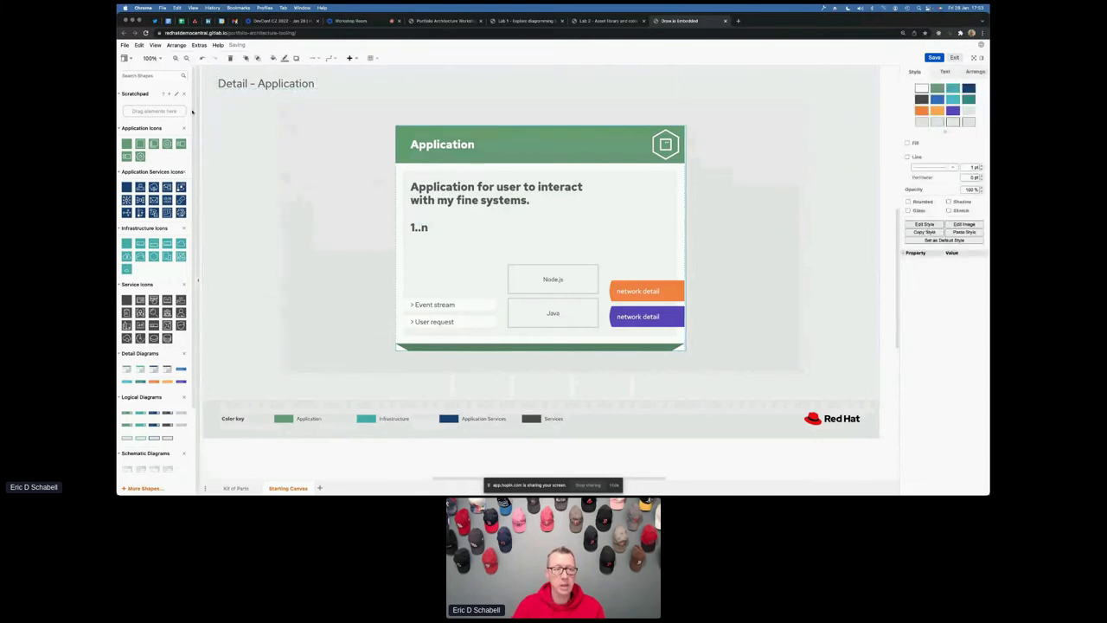
{"action": "left_click", "coordinate": [124, 45]}
{"action": "mouse_move", "coordinate": [146, 58]}
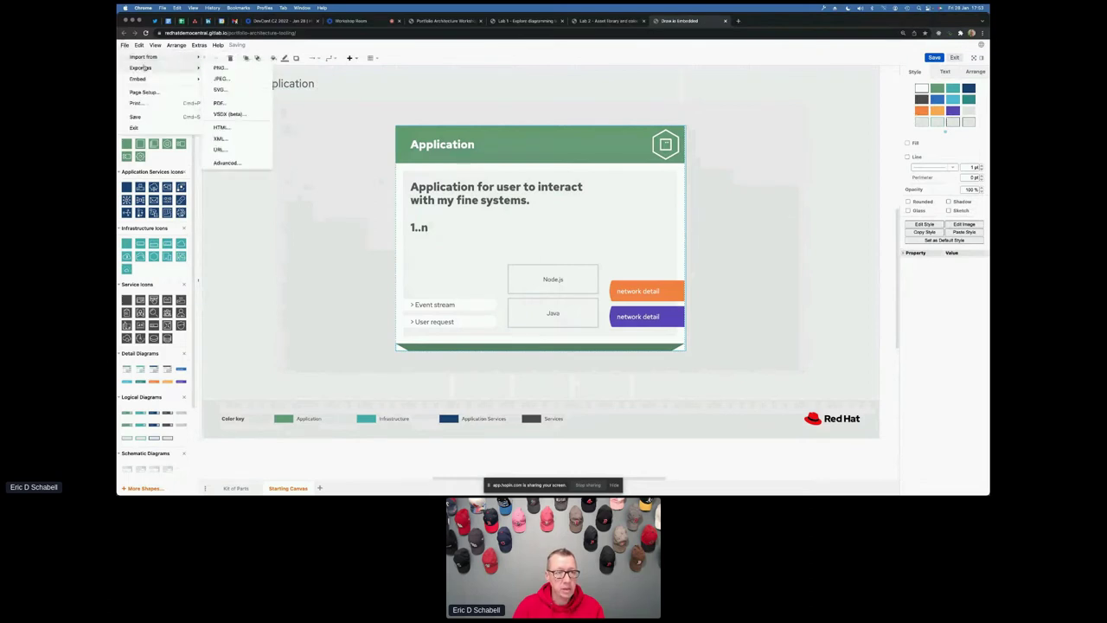
{"action": "left_click", "coordinate": [219, 68]}
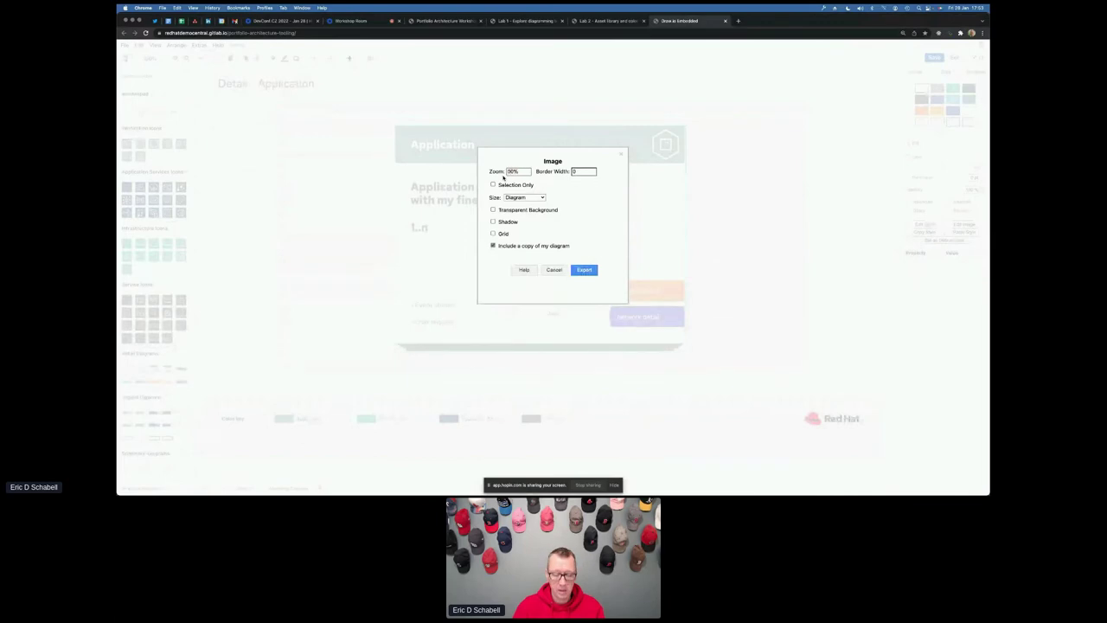
{"action": "type", "text": "300%"}
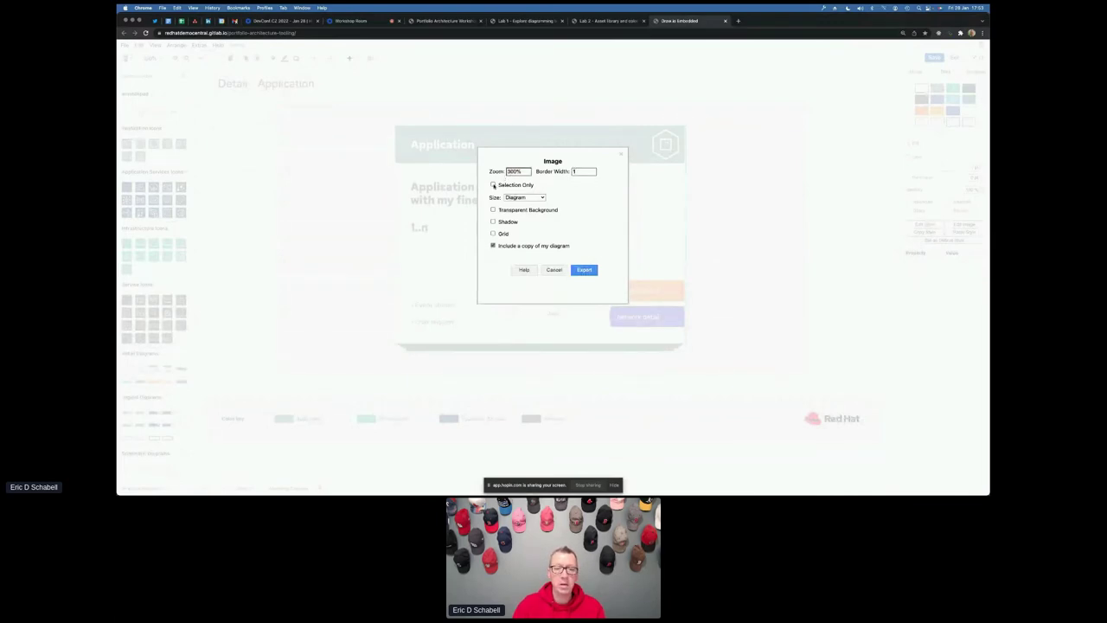
{"action": "left_click", "coordinate": [493, 186]}
{"action": "left_click", "coordinate": [550, 246]}
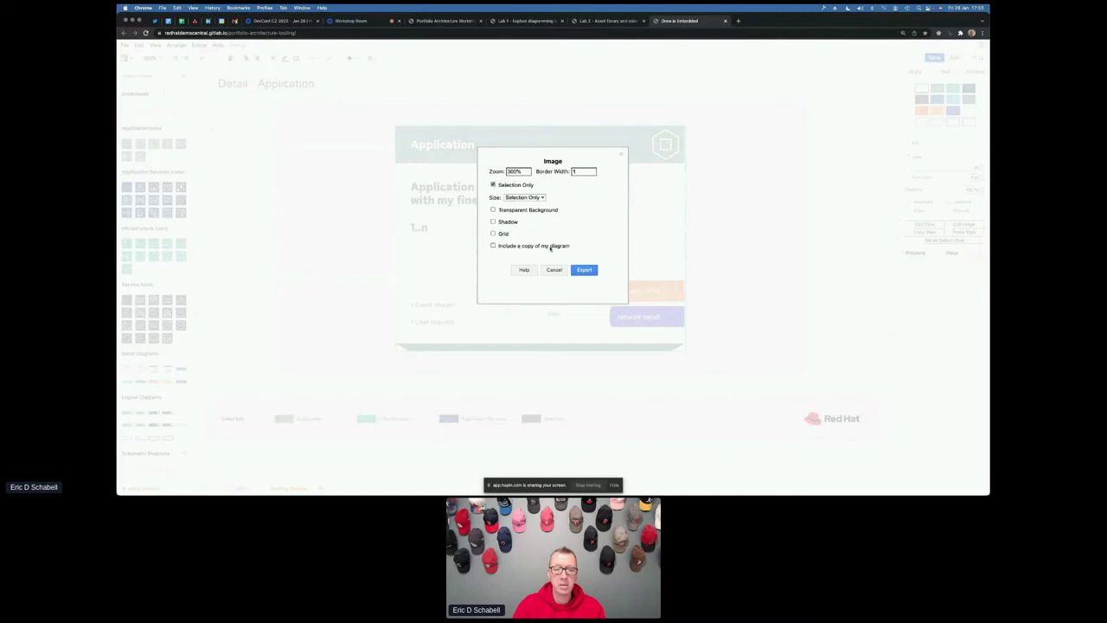
{"action": "left_click", "coordinate": [587, 271]}
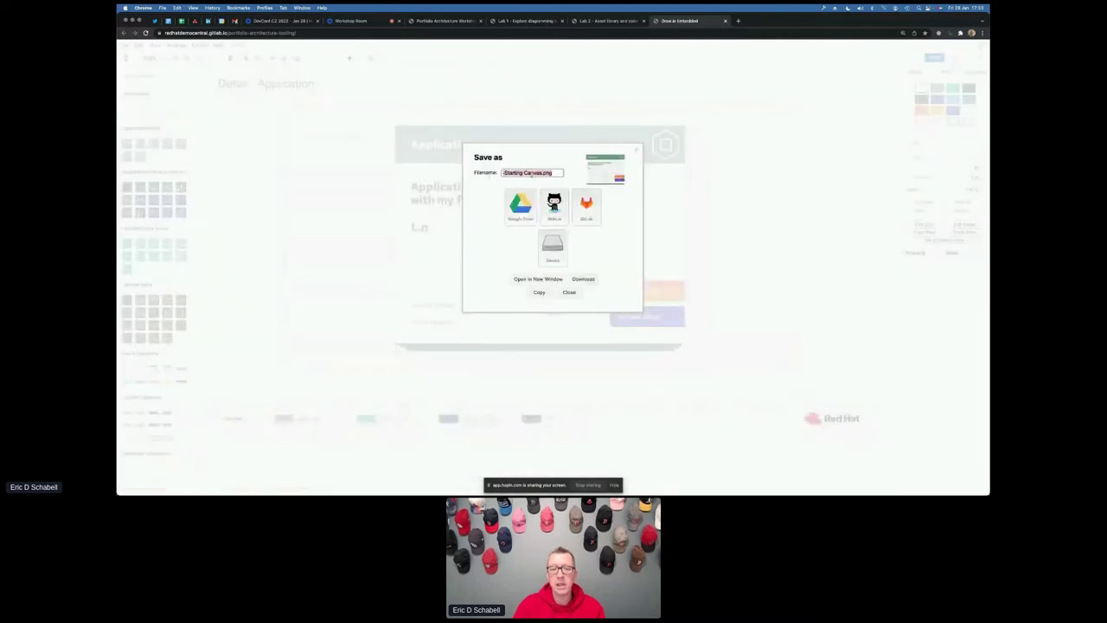
{"action": "left_click", "coordinate": [584, 278]}
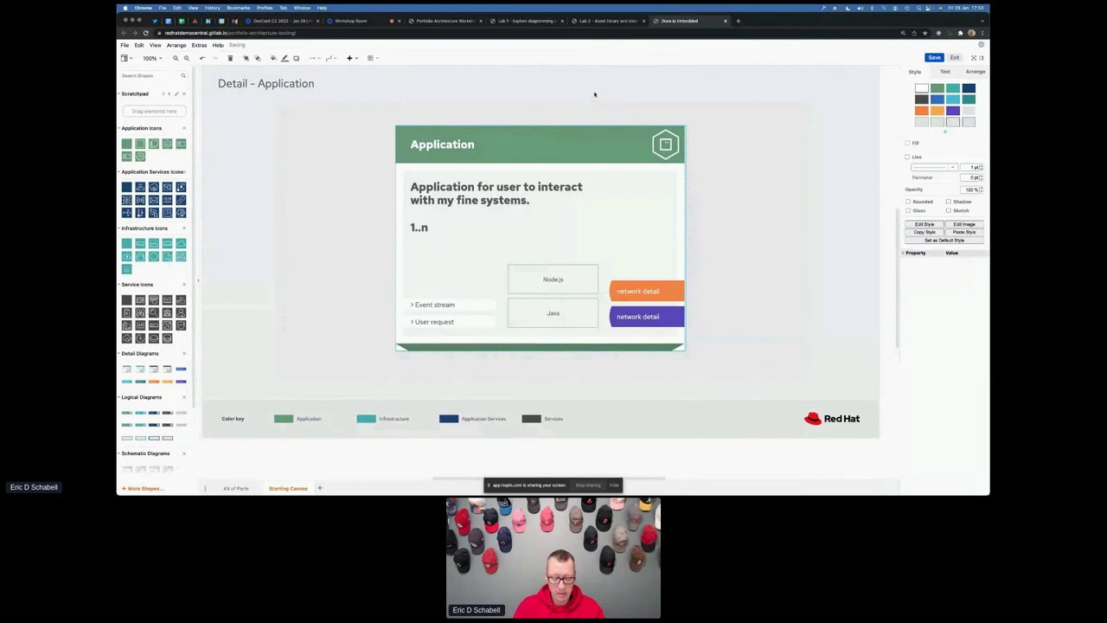
Open the gitlab.com/redhatdemocentral/portfolio-architecture-examples project in a new browser tab and go to its Healthcare architecture page.
{"action": "key", "text": "super+t"}
{"action": "type", "text": "gitlab.com/redhatdemocentral"}
{"action": "key", "text": "Right"}
{"action": "type", "text": "/"}
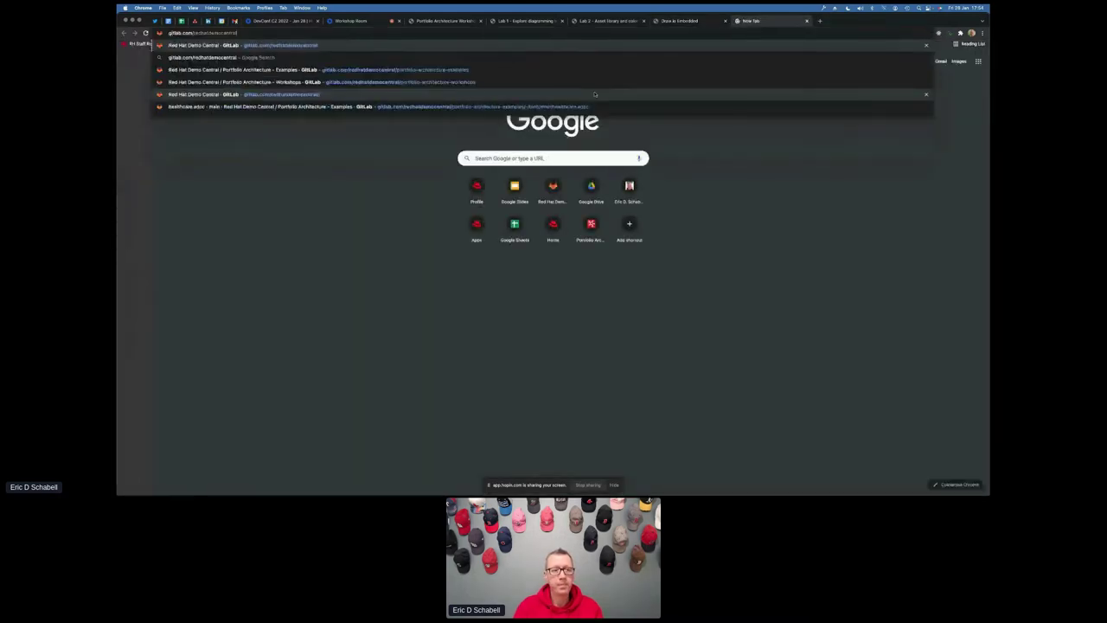
{"action": "key", "text": "Return"}
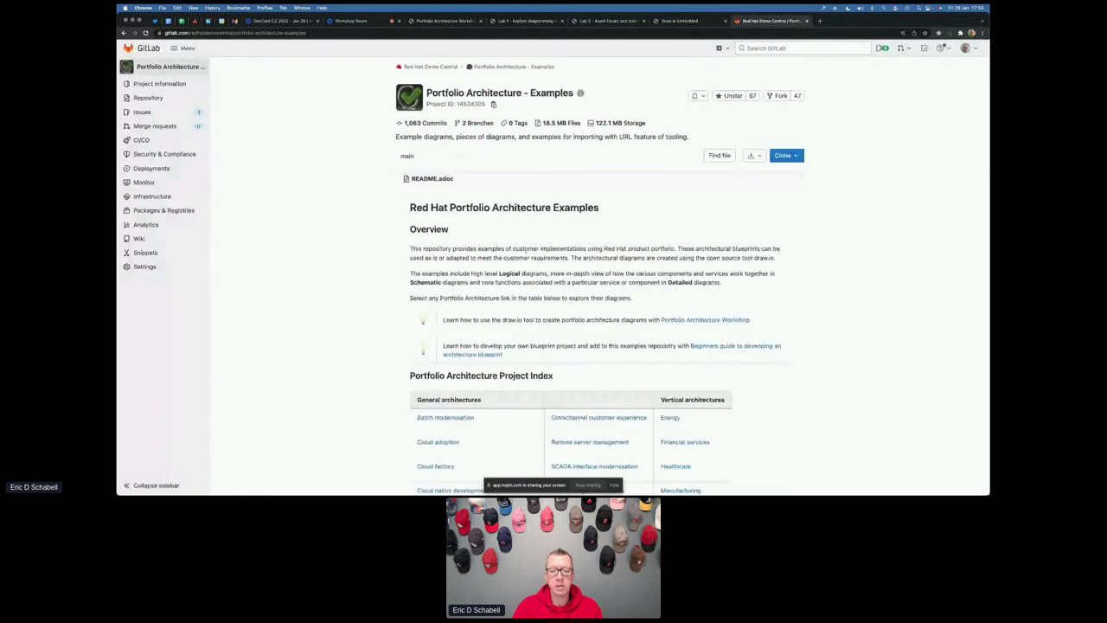
{"action": "scroll", "coordinate": [618, 347], "scroll_direction": "down", "scroll_amount": 2}
{"action": "scroll", "coordinate": [618, 347], "scroll_direction": "down", "scroll_amount": 2}
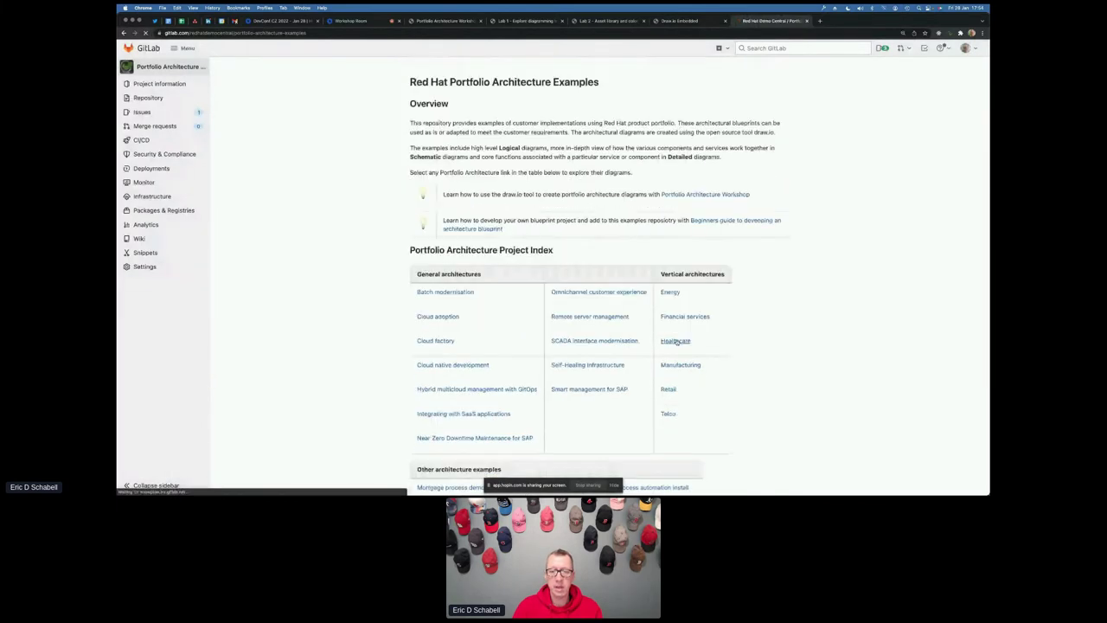
{"action": "left_click", "coordinate": [675, 340]}
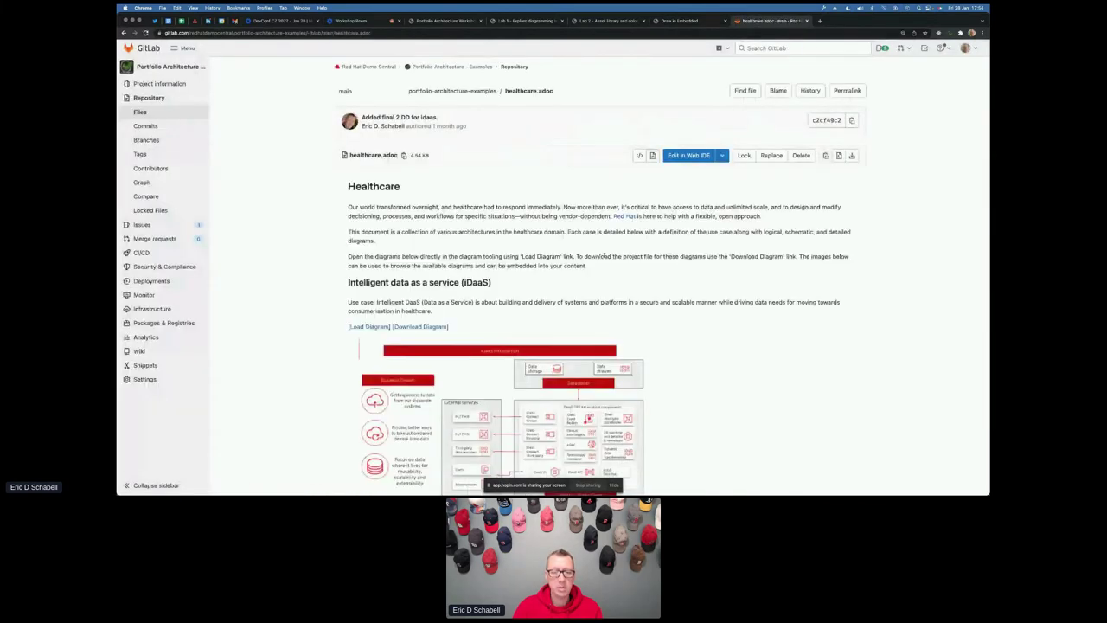
Copy the address of the Download Diagram link for Intelligent data as a service (iDaaS).
{"action": "scroll", "coordinate": [604, 256], "scroll_direction": "down", "scroll_amount": 4}
{"action": "scroll", "coordinate": [593, 265], "scroll_direction": "down", "scroll_amount": 5}
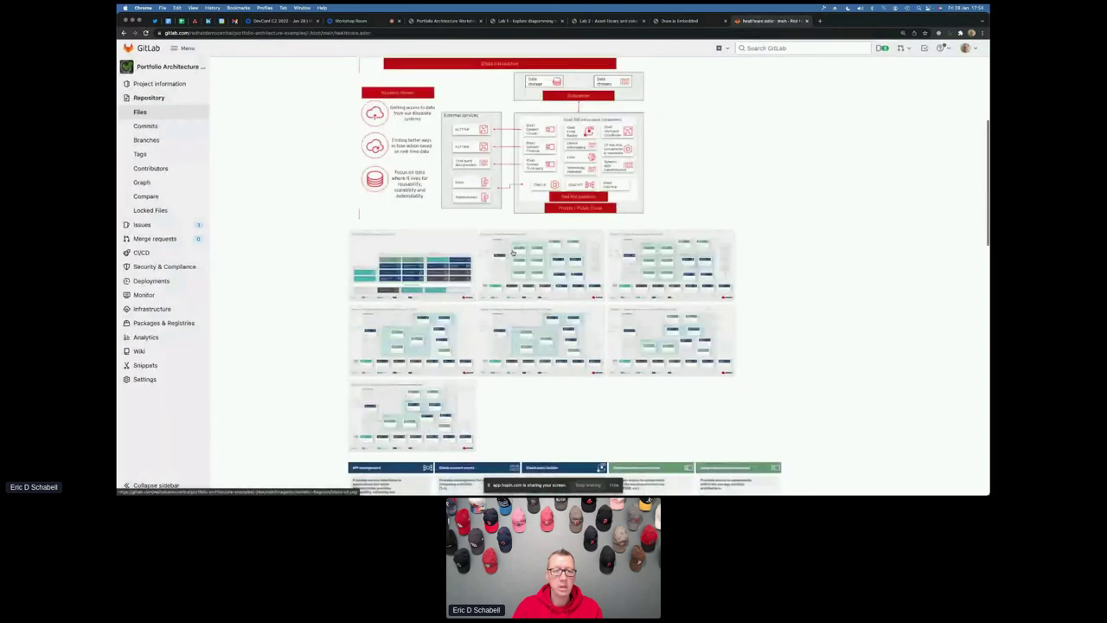
{"action": "scroll", "coordinate": [430, 204], "scroll_direction": "up", "scroll_amount": 3}
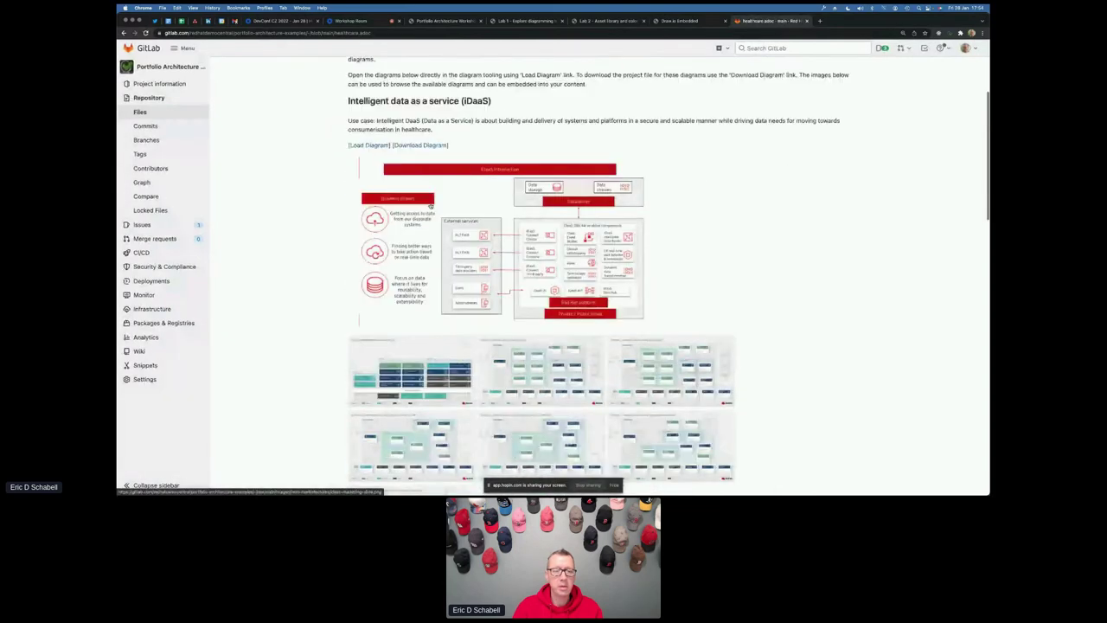
{"action": "right_click", "coordinate": [409, 147]}
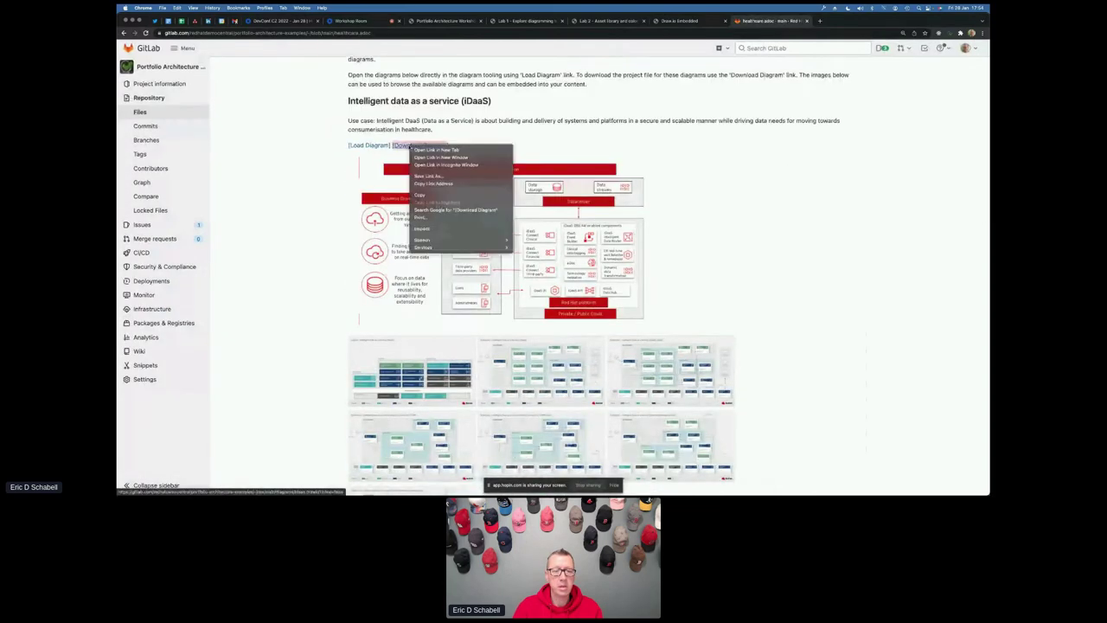
{"action": "left_click", "coordinate": [435, 184]}
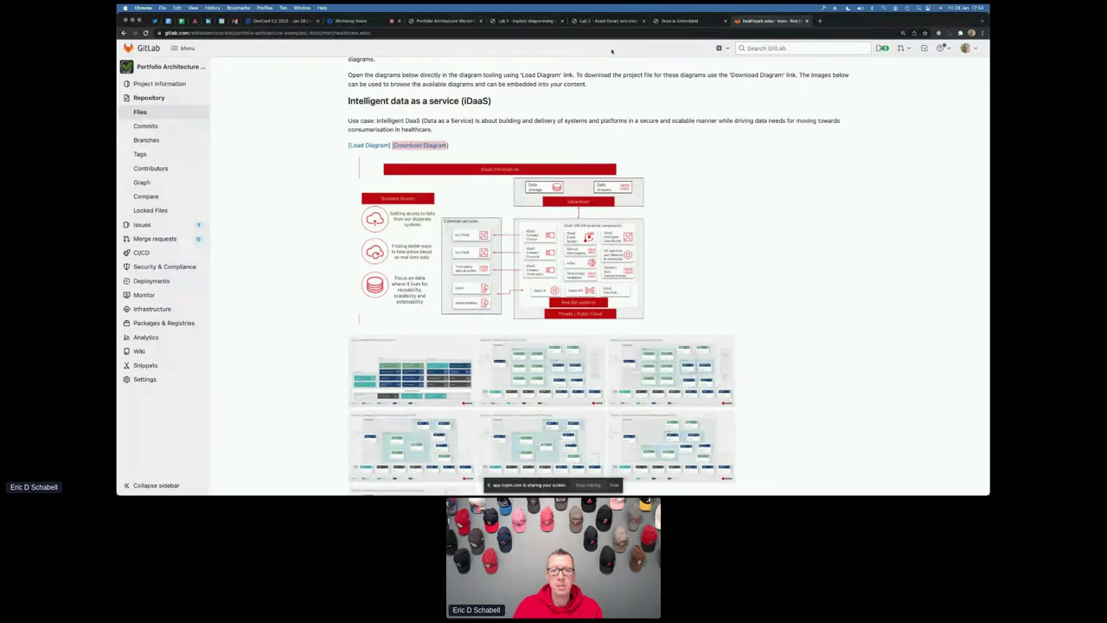
Switch back to the draw.io diagram and import the iDaaS project file from the copied URL.
{"action": "left_click", "coordinate": [675, 21]}
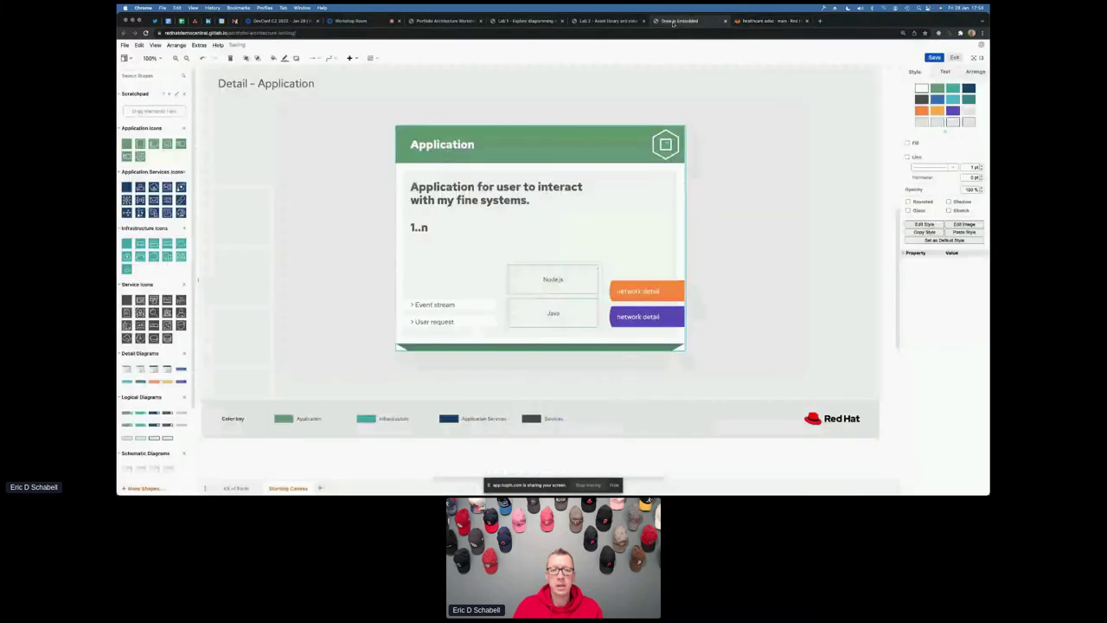
{"action": "left_click", "coordinate": [125, 46]}
{"action": "mouse_move", "coordinate": [137, 57]}
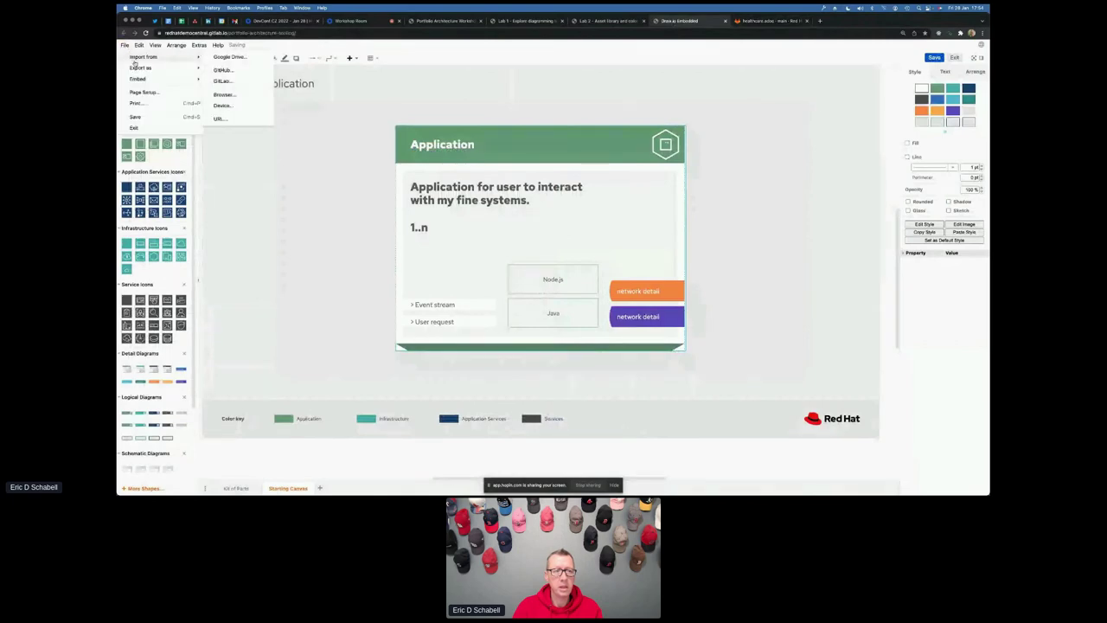
{"action": "left_click", "coordinate": [230, 119]}
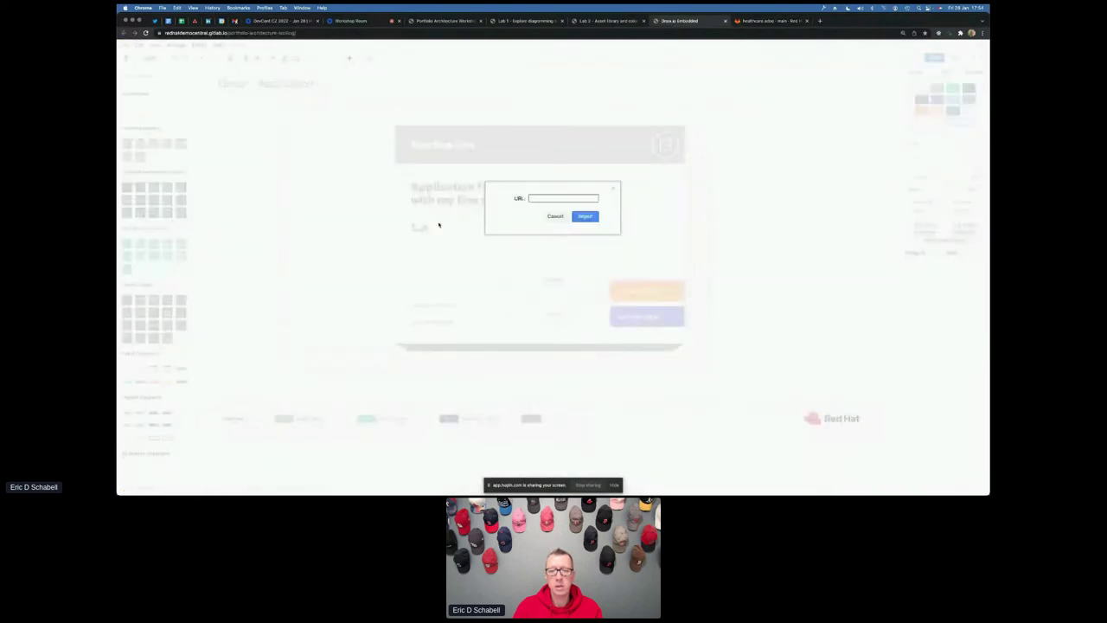
{"action": "left_click", "coordinate": [540, 200]}
{"action": "key", "text": "super+v"}
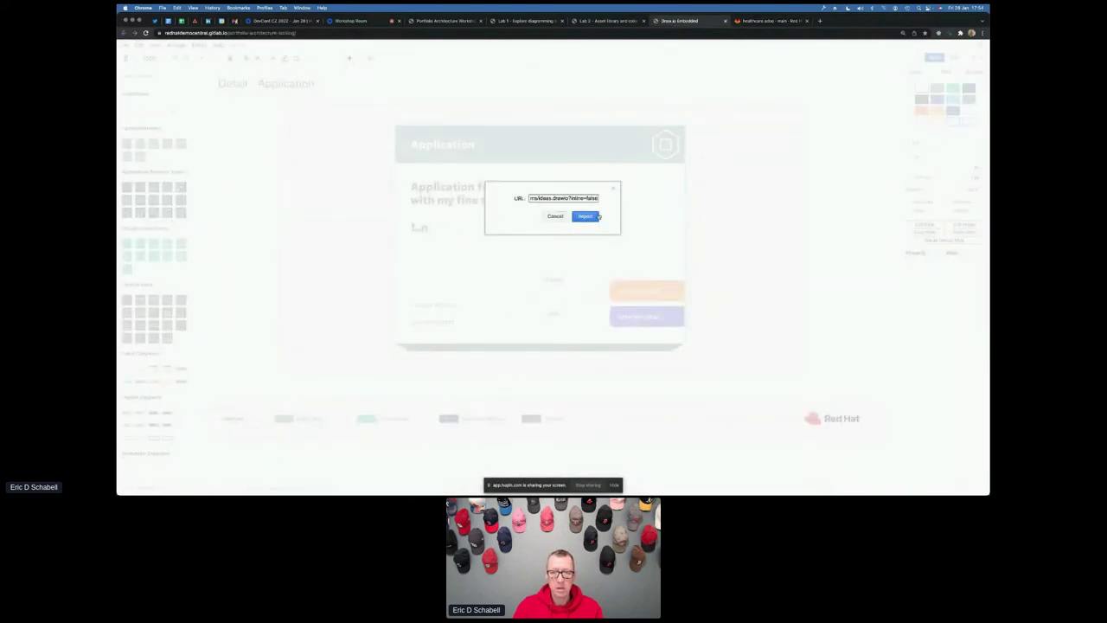
{"action": "left_click", "coordinate": [585, 216]}
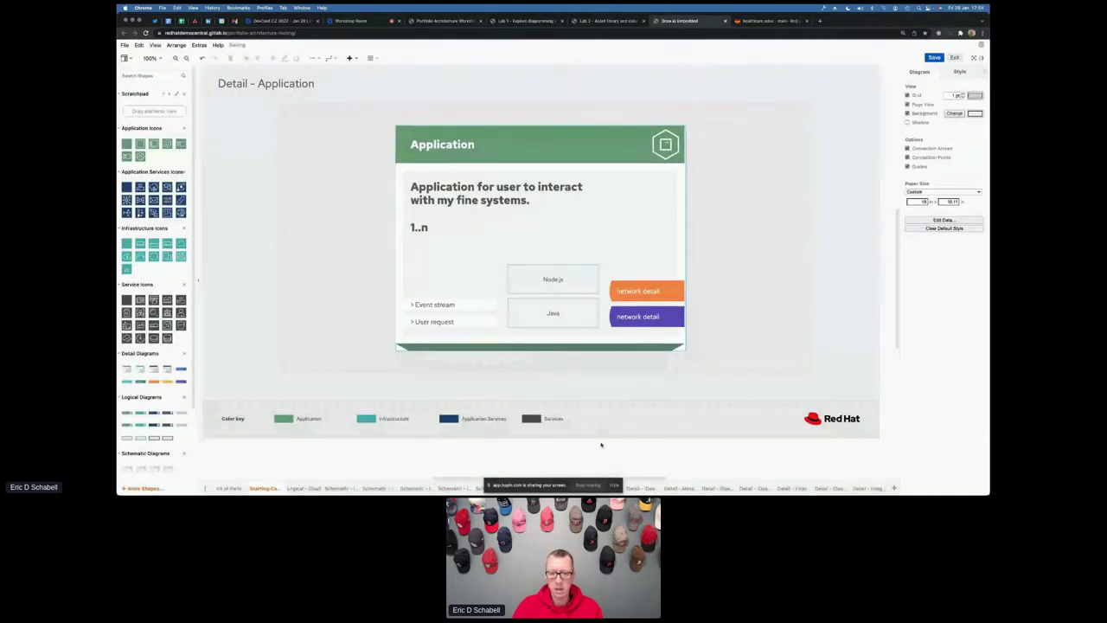
Hide the screen-sharing bar and look through the imported iDaaS logical, schematic and schematic data pages.
{"action": "left_click", "coordinate": [613, 484]}
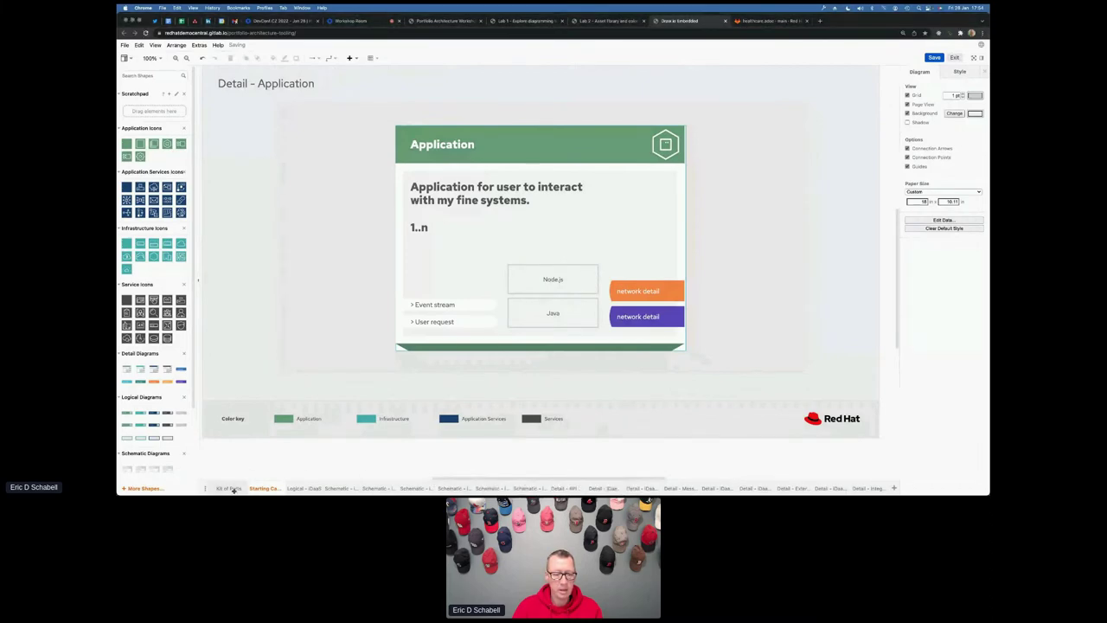
{"action": "left_click", "coordinate": [233, 490]}
{"action": "left_click", "coordinate": [256, 489]}
{"action": "left_click", "coordinate": [298, 489]}
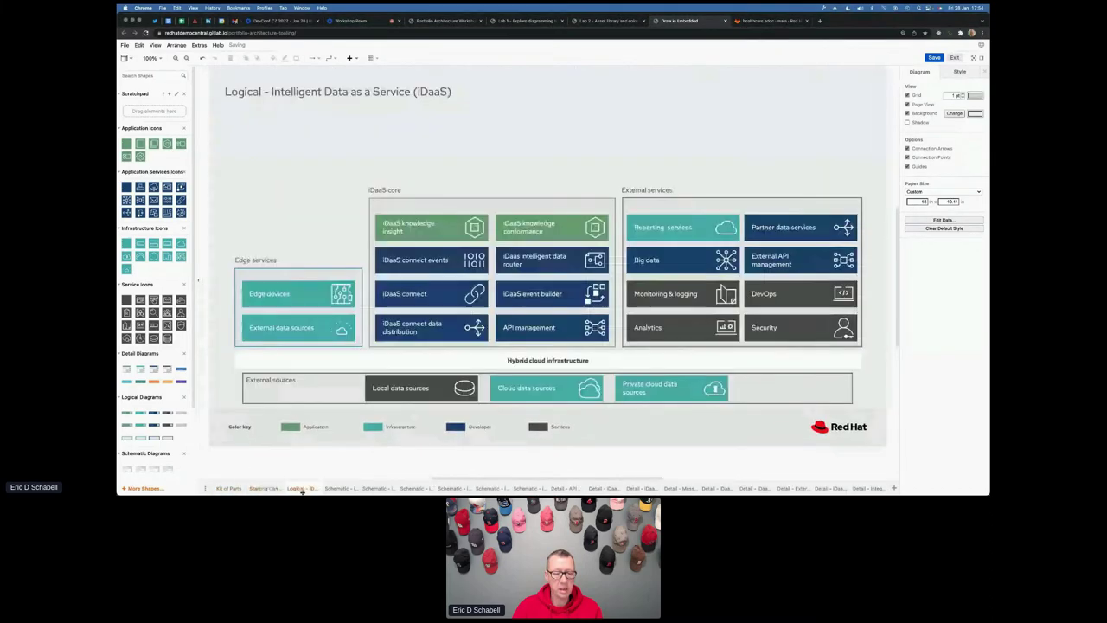
{"action": "left_click", "coordinate": [336, 489]}
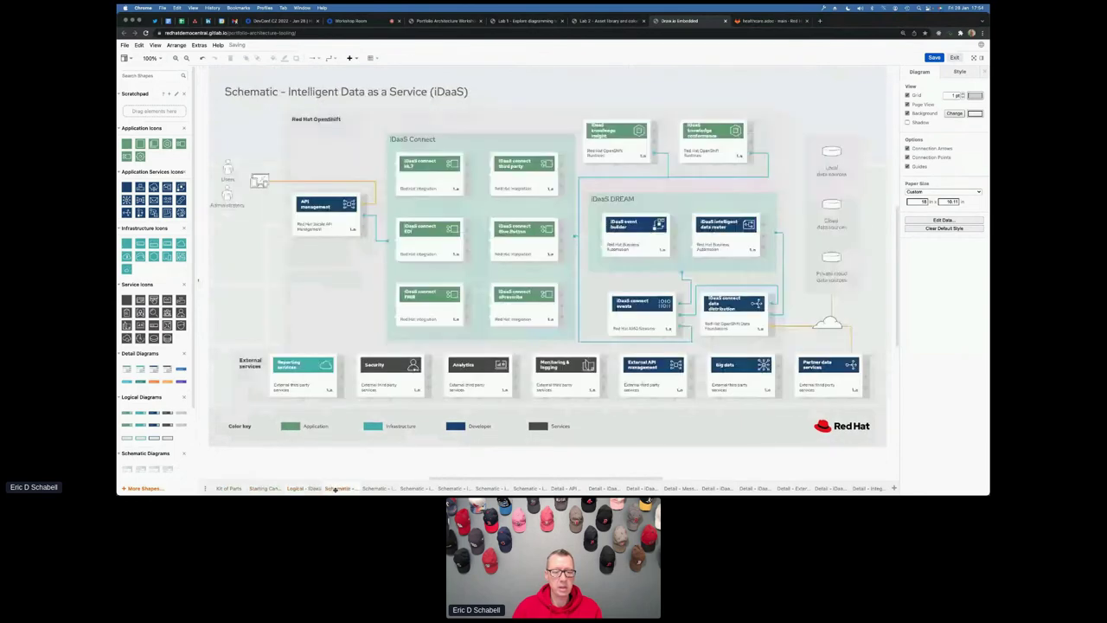
{"action": "left_click", "coordinate": [380, 488]}
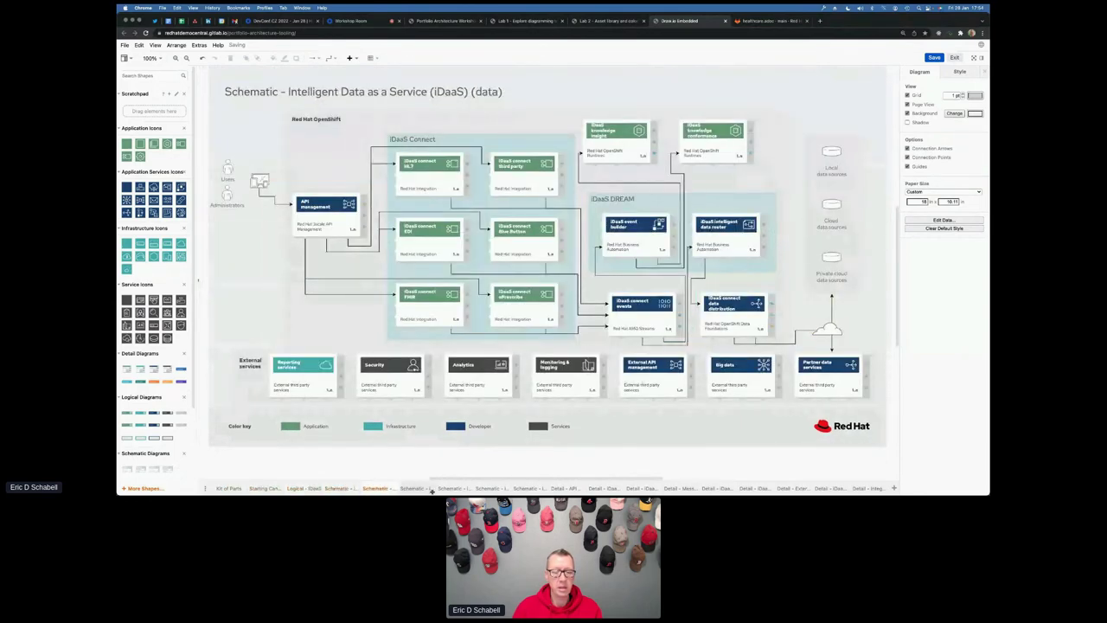
On the iDaaS Connect HL7 FHIR schematic page, delete the HL7 connect microservices element, its outgoing connector and the iDaaS Connect background area.
{"action": "left_click", "coordinate": [417, 488]}
{"action": "left_click", "coordinate": [466, 233]}
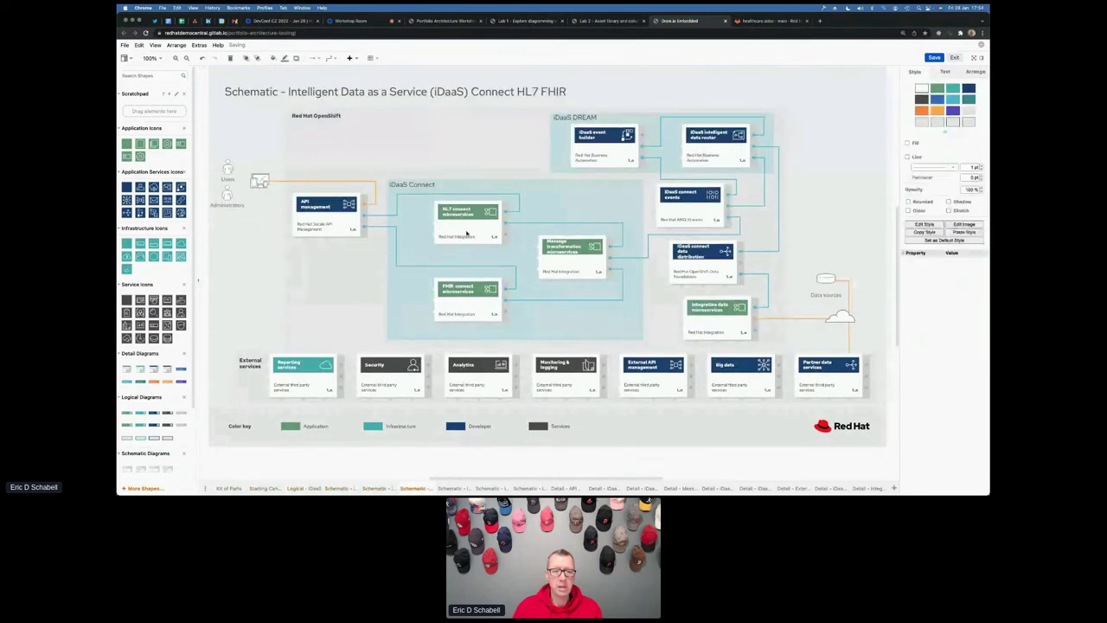
{"action": "key", "text": "Delete"}
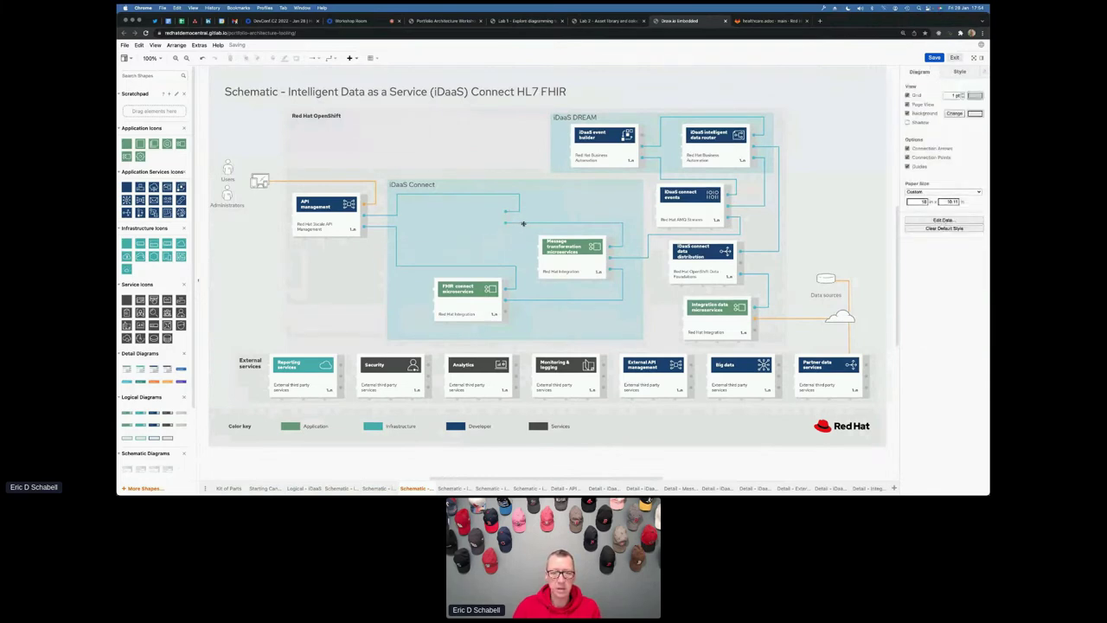
{"action": "left_click", "coordinate": [533, 215]}
{"action": "key", "text": "Delete"}
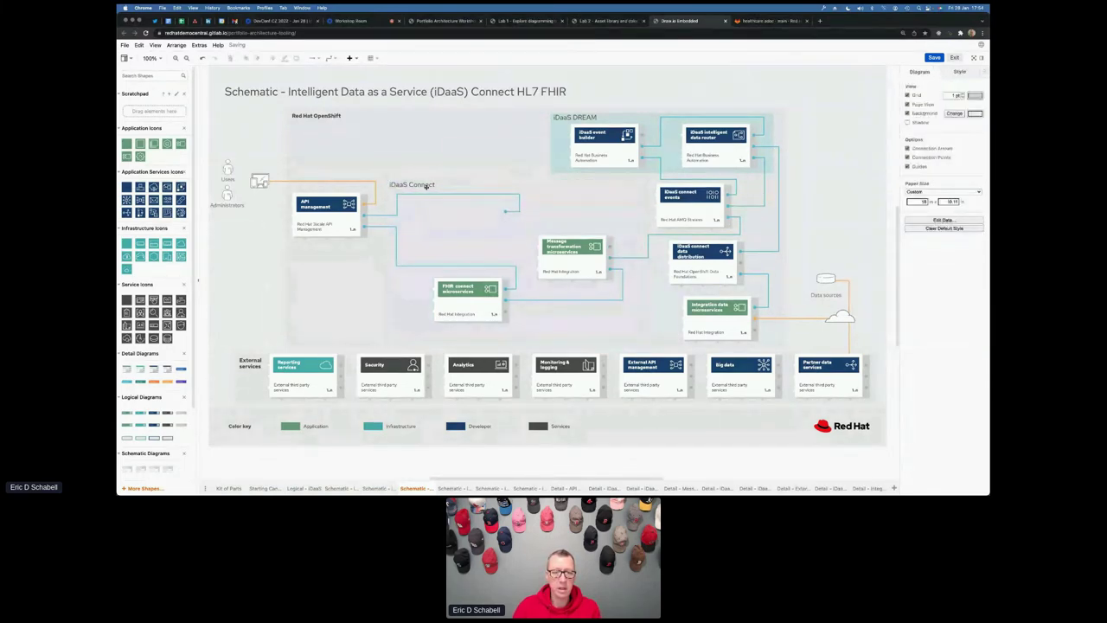
Delete the iDaaS Connect label and reattach the loose end of the API management connector to the iDaaS event builder.
{"action": "left_click", "coordinate": [426, 186]}
{"action": "key", "text": "Delete"}
{"action": "left_click_drag", "start_coordinate": [506, 213], "coordinate": [641, 160]}
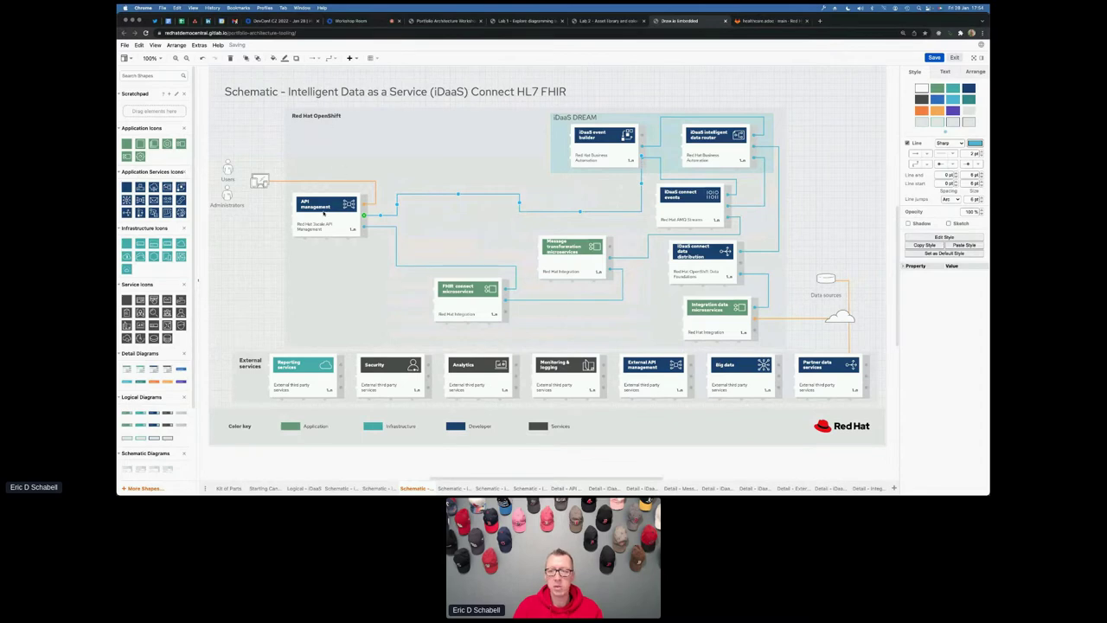
{"action": "scroll", "coordinate": [406, 164], "scroll_direction": "up", "scroll_amount": 1}
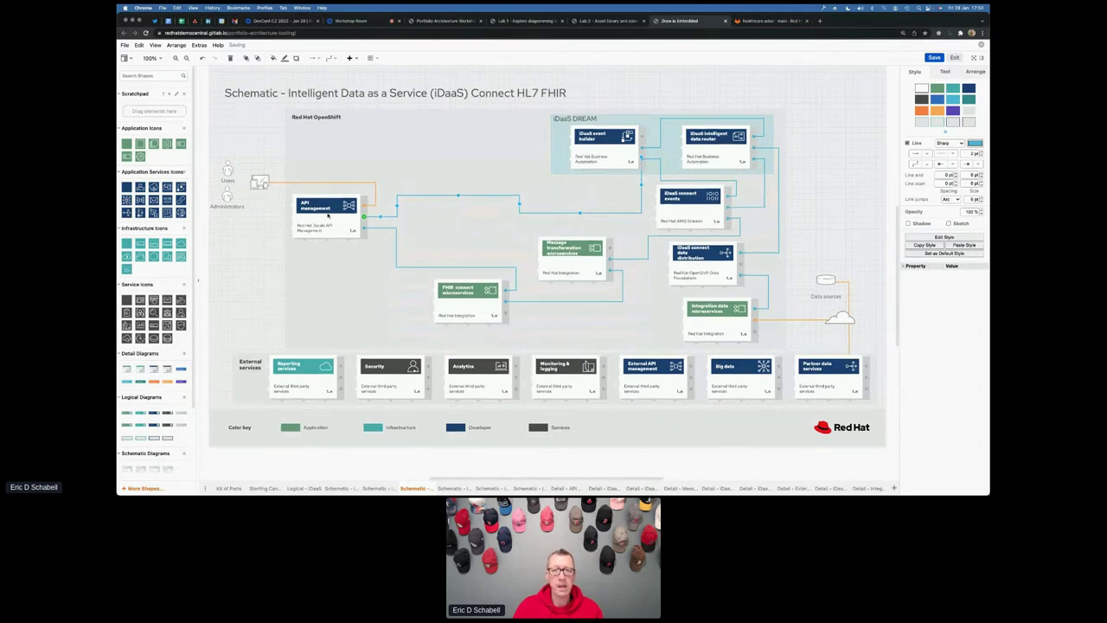
Switch to the GitLab tab, return to the Portfolio Architecture - Examples project and view its project index.
{"action": "left_click", "coordinate": [755, 21]}
{"action": "scroll", "coordinate": [668, 210], "scroll_direction": "up", "scroll_amount": 5}
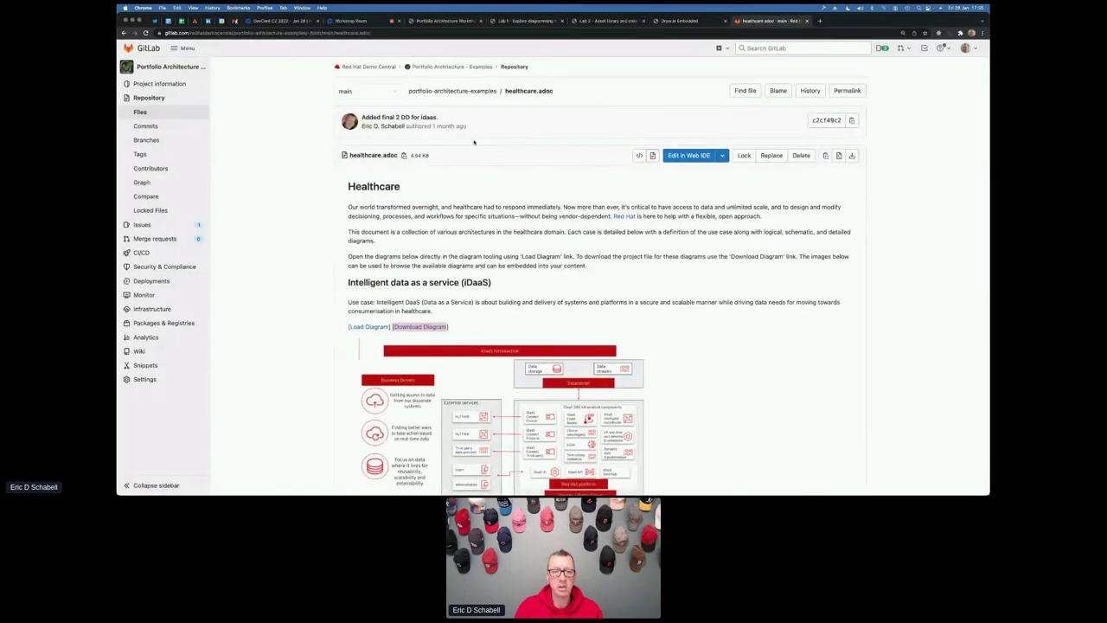
{"action": "left_click", "coordinate": [452, 67]}
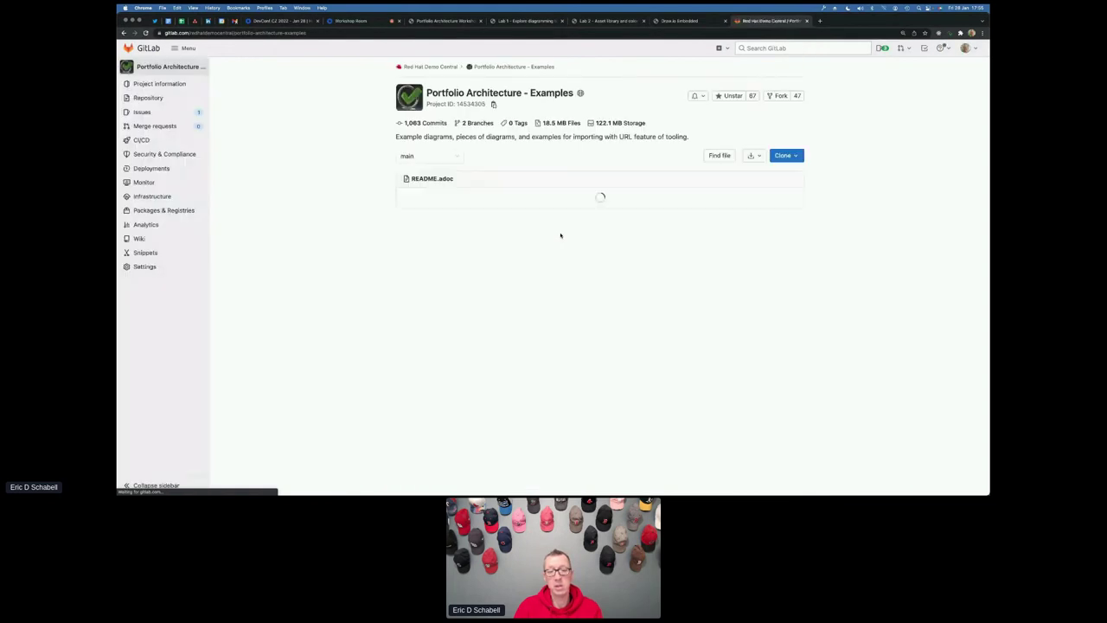
{"action": "scroll", "coordinate": [571, 272], "scroll_direction": "down", "scroll_amount": 5}
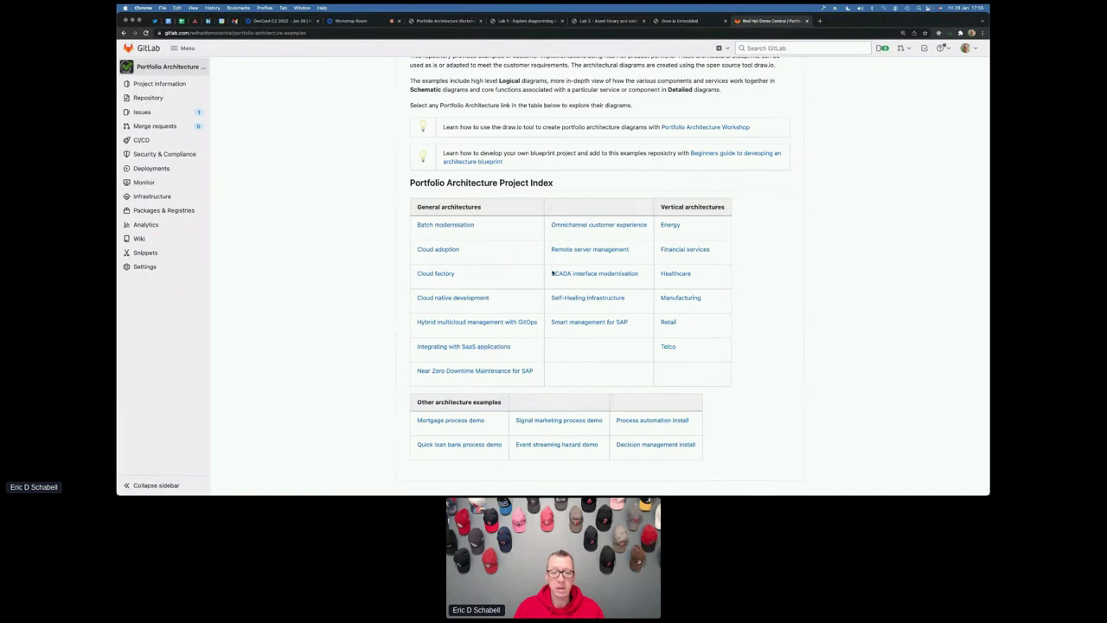
Open the Telco architecture page, look through its 5G Core use case diagrams and switch to the Workshop Room tab.
{"action": "left_click", "coordinate": [667, 346]}
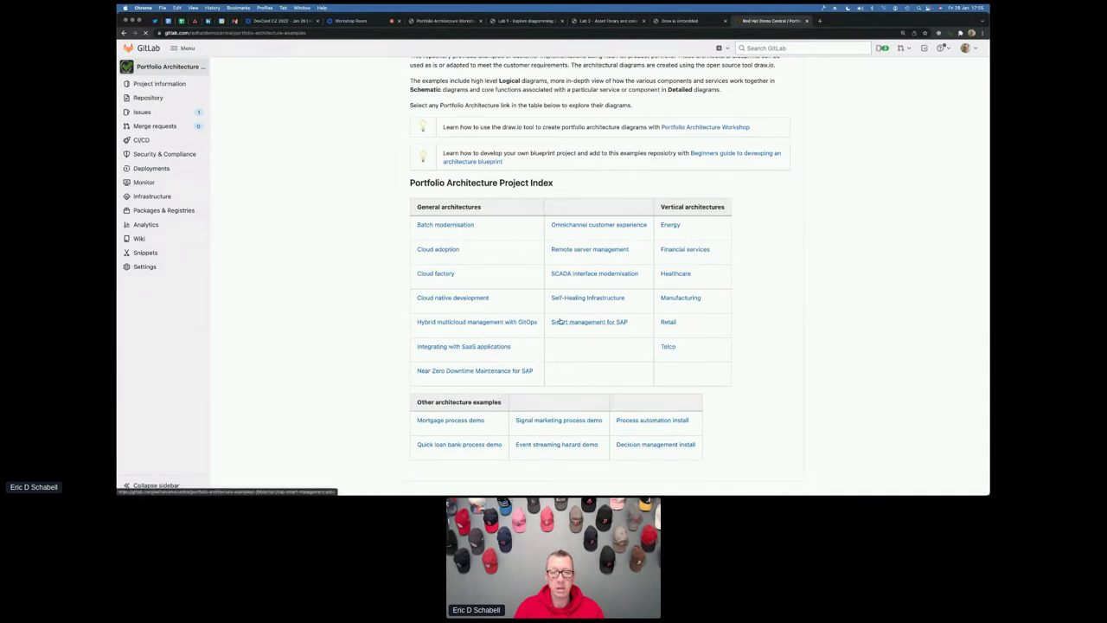
{"action": "scroll", "coordinate": [554, 321], "scroll_direction": "down", "scroll_amount": 5}
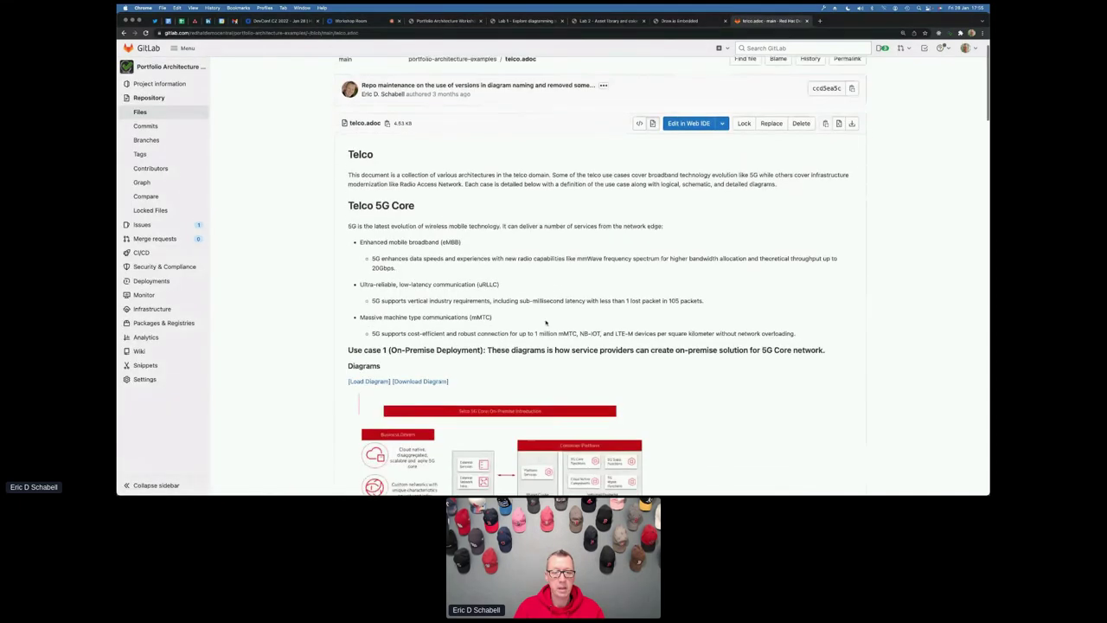
{"action": "scroll", "coordinate": [546, 323], "scroll_direction": "down", "scroll_amount": 15}
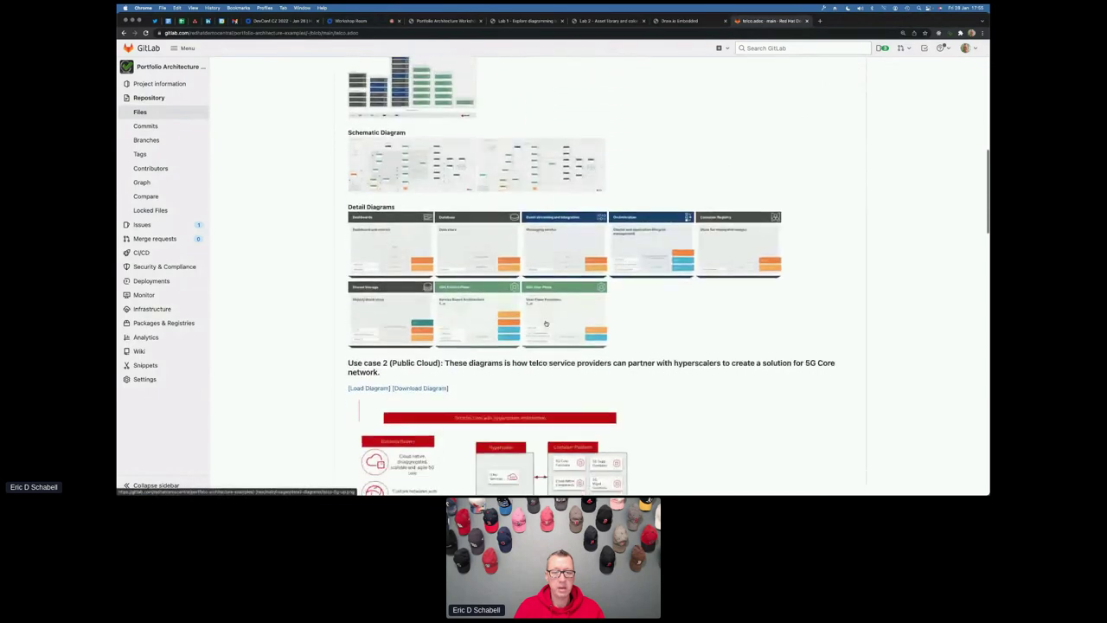
{"action": "scroll", "coordinate": [547, 323], "scroll_direction": "down", "scroll_amount": 1}
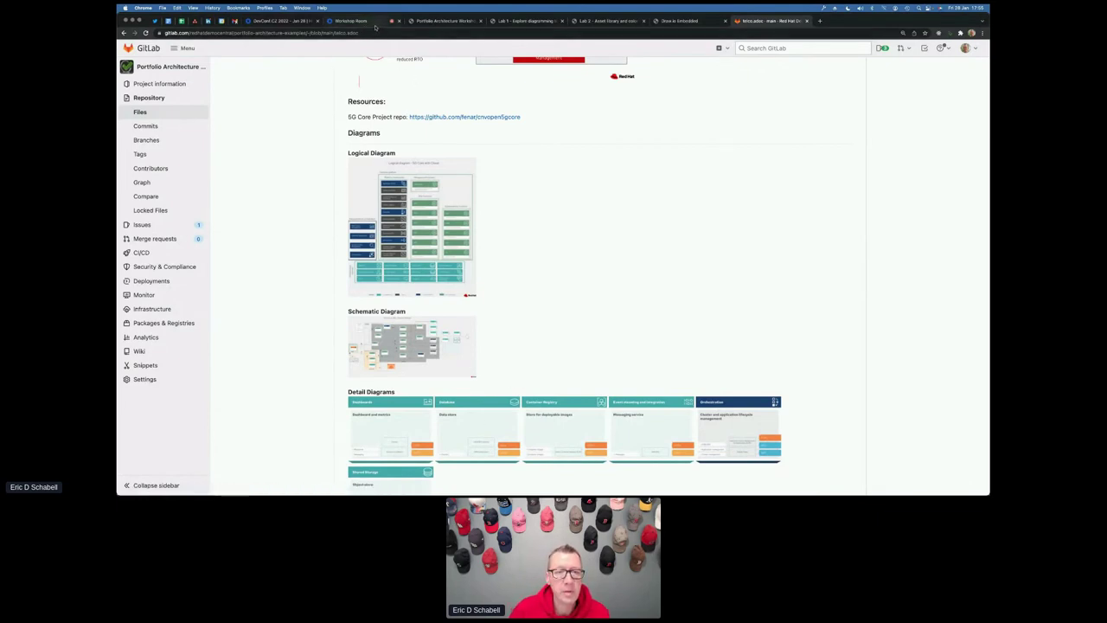
{"action": "left_click", "coordinate": [372, 22]}
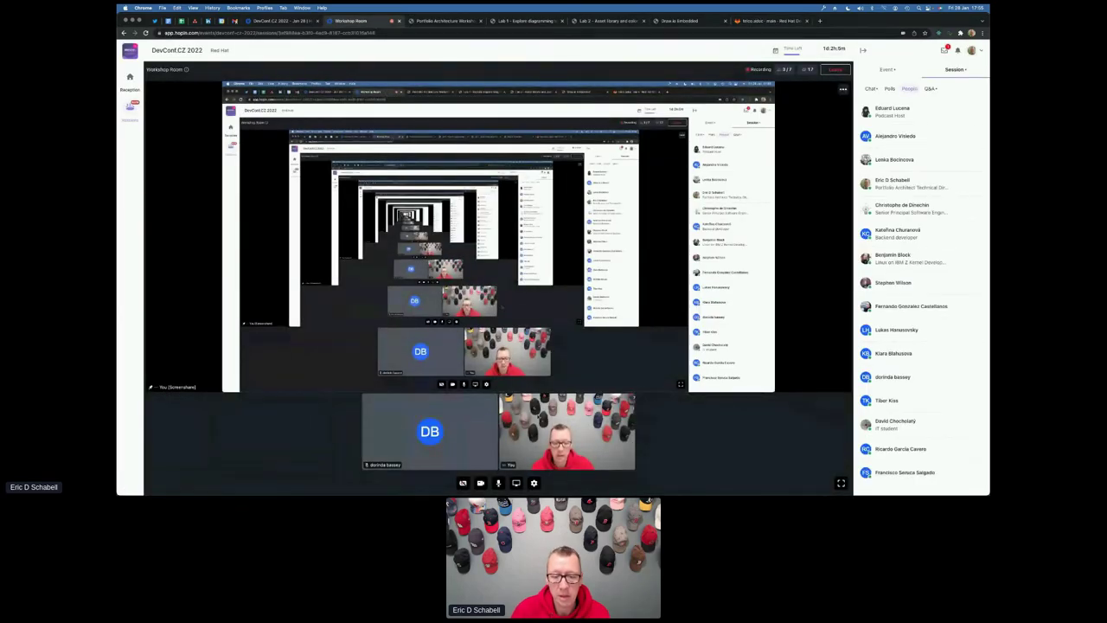
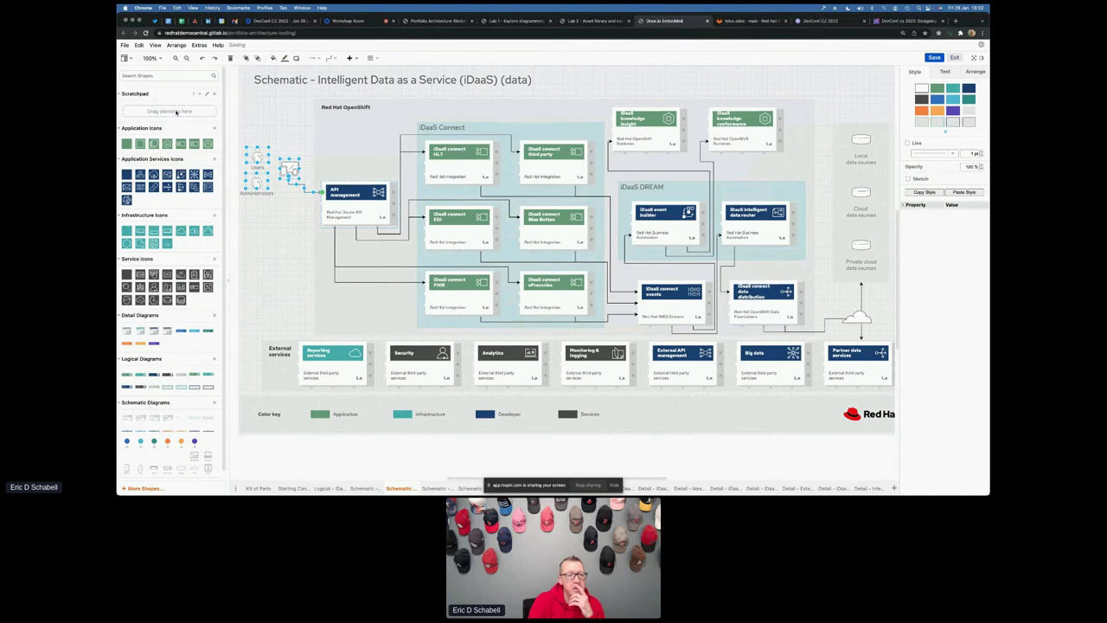
Add the selected users, connector and API management group to the scratchpad and insert a copy of it on the iDaaS data schematic.
{"action": "left_click_drag", "start_coordinate": [246, 148], "coordinate": [189, 112]}
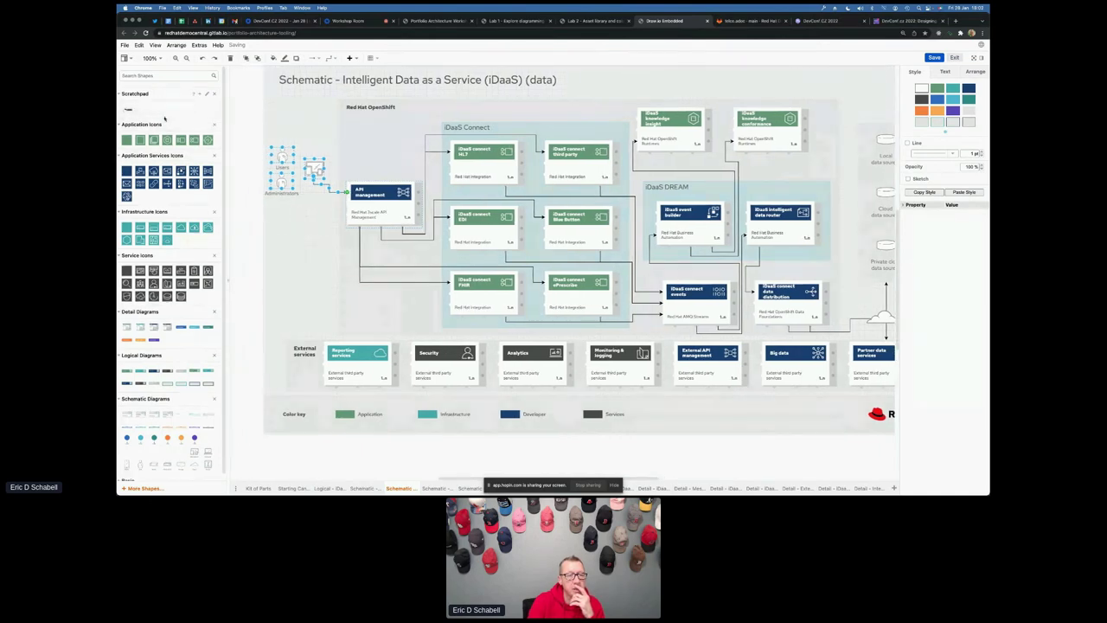
{"action": "left_click", "coordinate": [127, 111]}
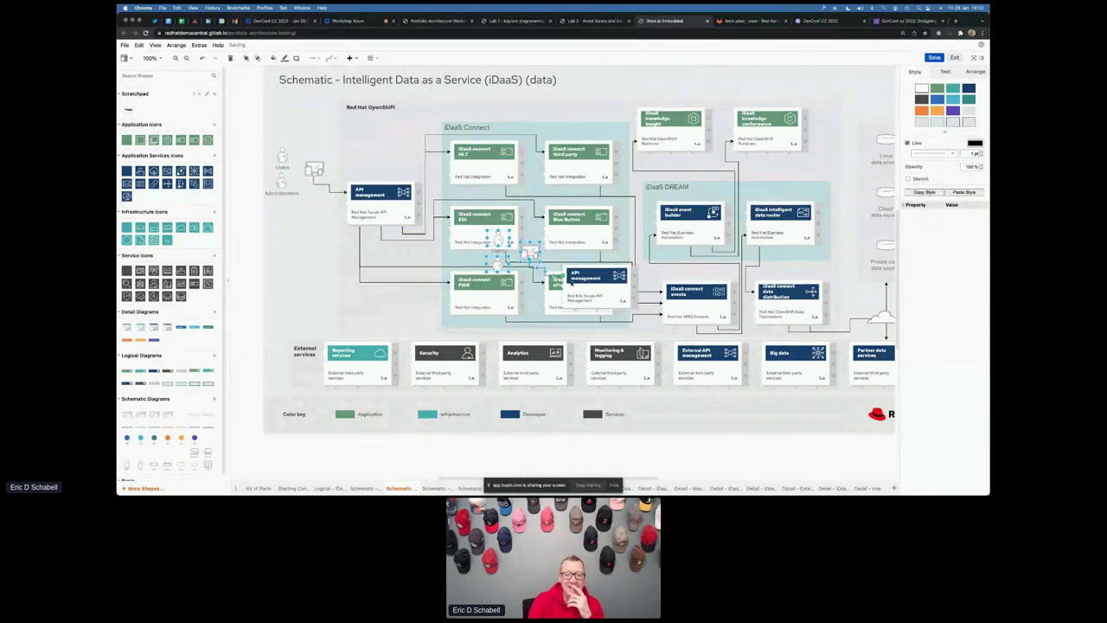
{"action": "left_click", "coordinate": [499, 243]}
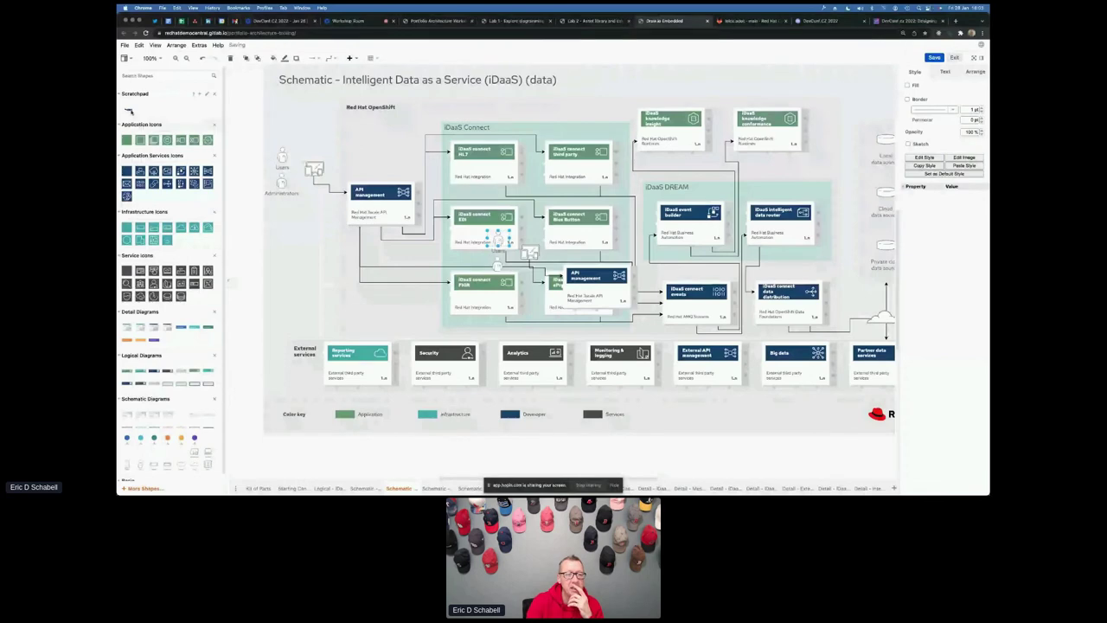
Store the Reporting services element from the External services row in the scratchpad.
{"action": "mouse_move", "coordinate": [128, 111]}
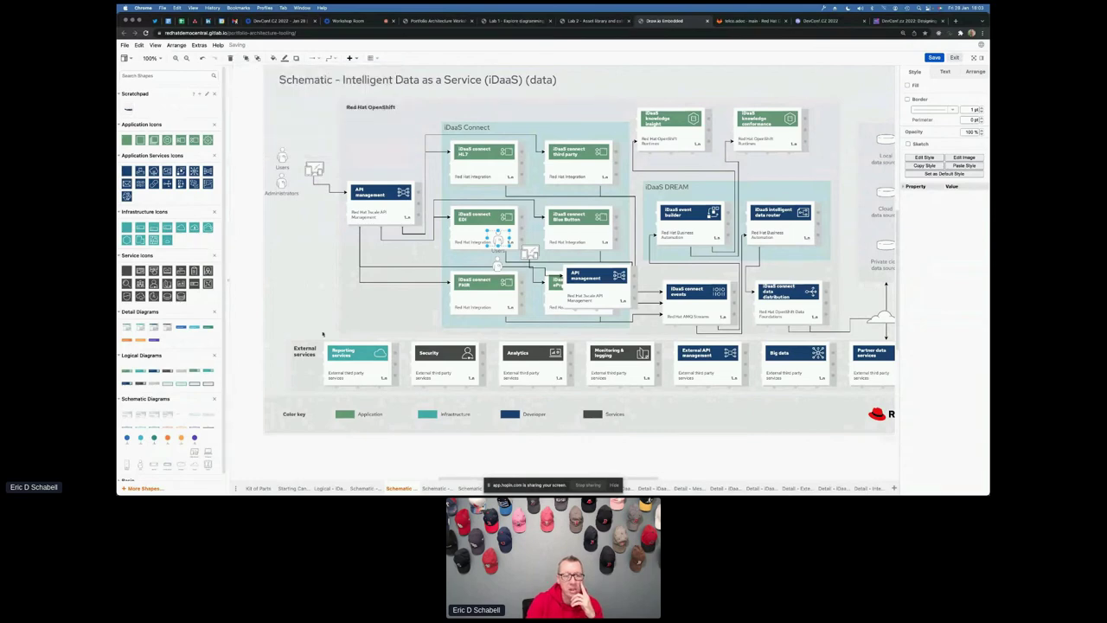
{"action": "left_click", "coordinate": [359, 371]}
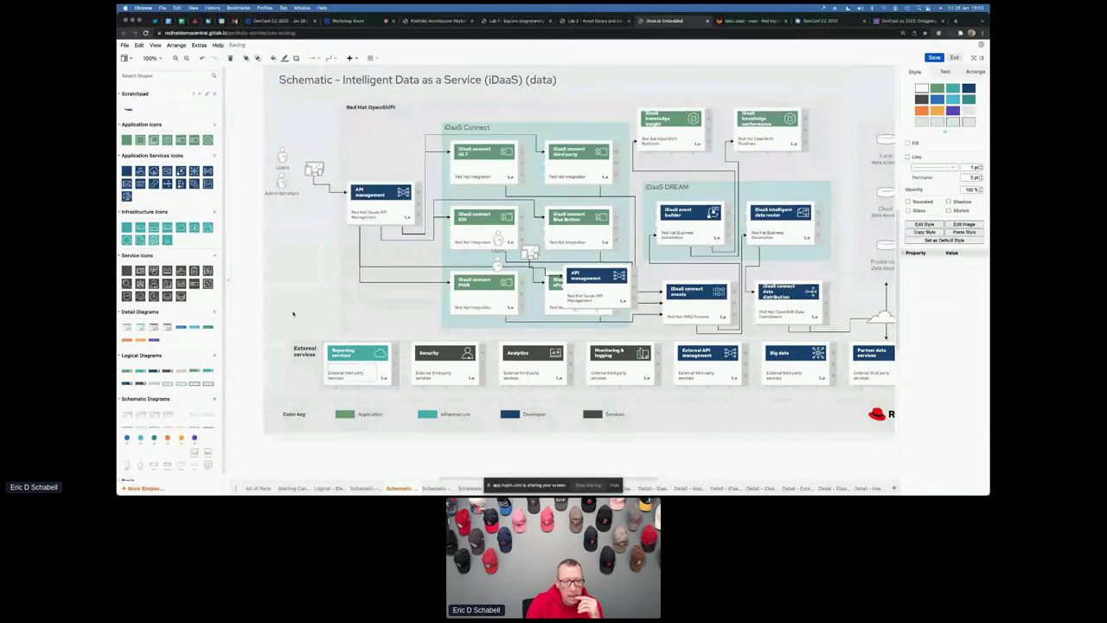
{"action": "left_click_drag", "start_coordinate": [335, 350], "coordinate": [170, 111]}
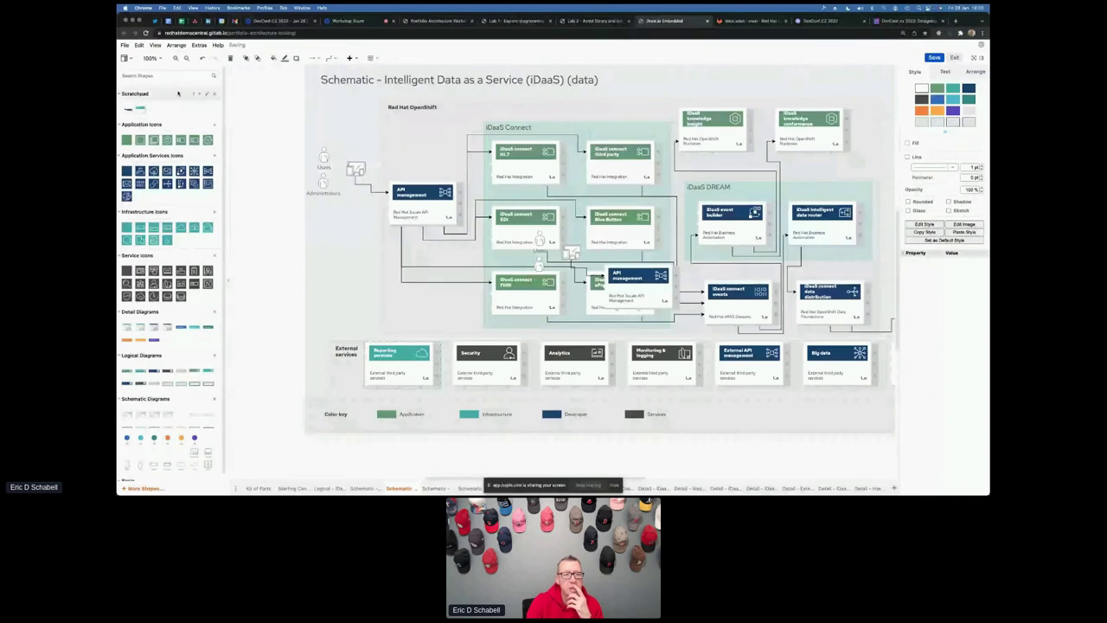
View the stored scratchpad items in the scratchpad's edit dialog and close it without changes.
{"action": "left_click", "coordinate": [205, 95]}
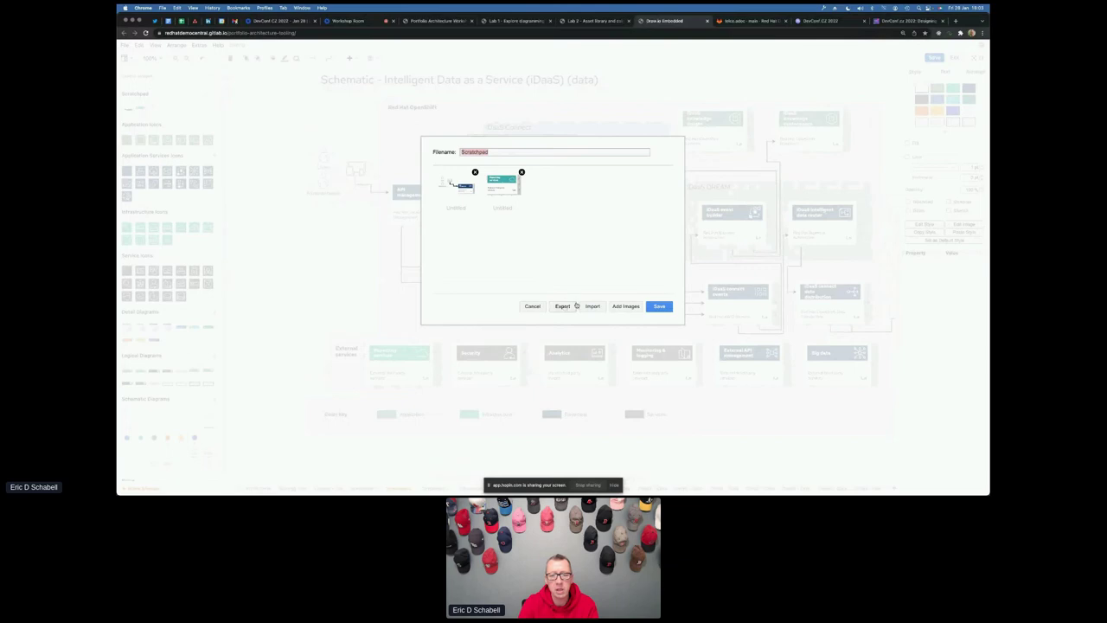
{"action": "left_click", "coordinate": [422, 171]}
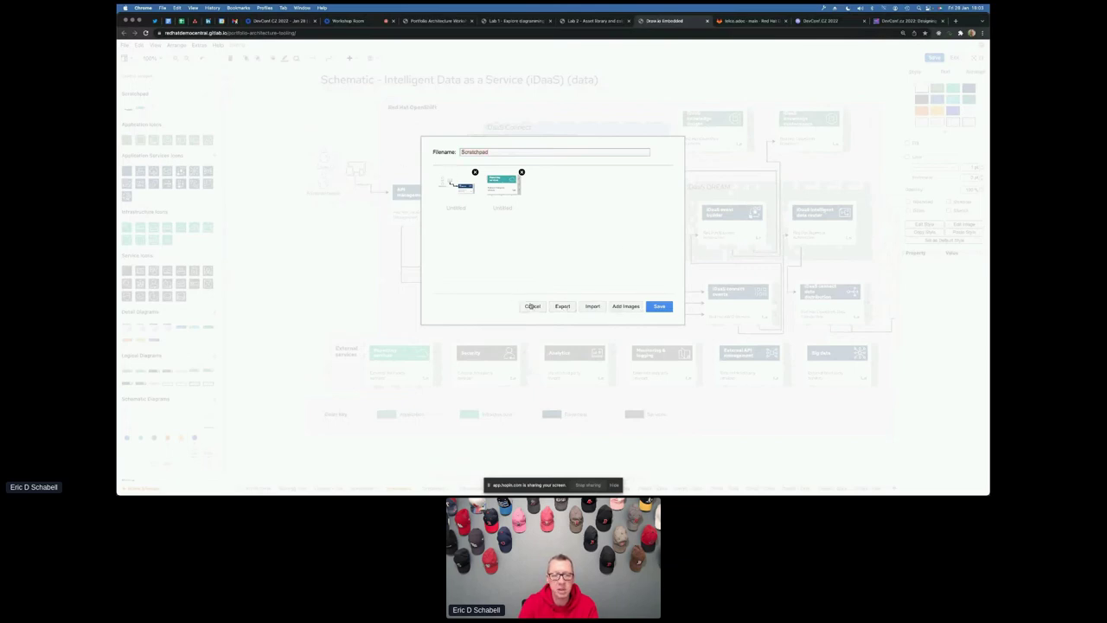
{"action": "left_click", "coordinate": [531, 306]}
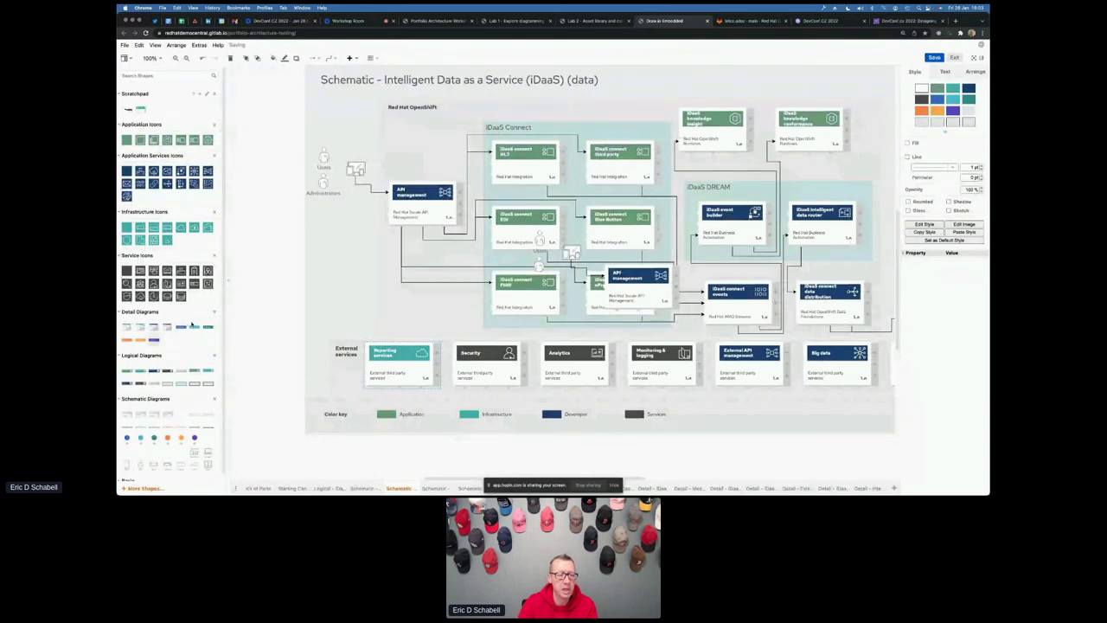
Remove the Application Icons library, reload the diagram editor and open the saved draft for editing.
{"action": "left_click", "coordinate": [214, 125]}
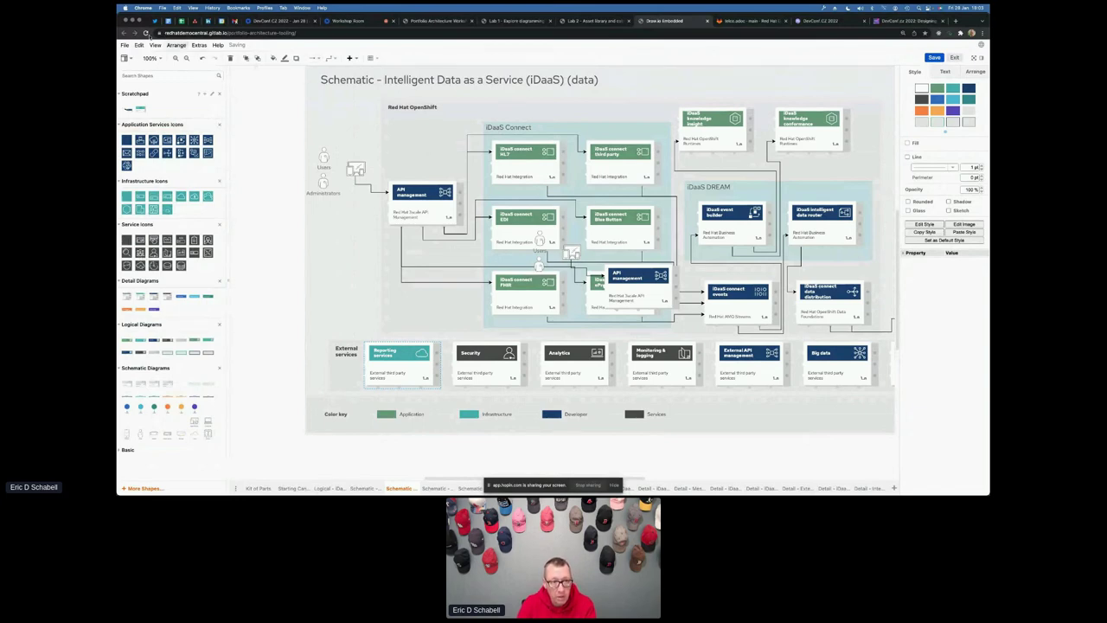
{"action": "left_click", "coordinate": [146, 33]}
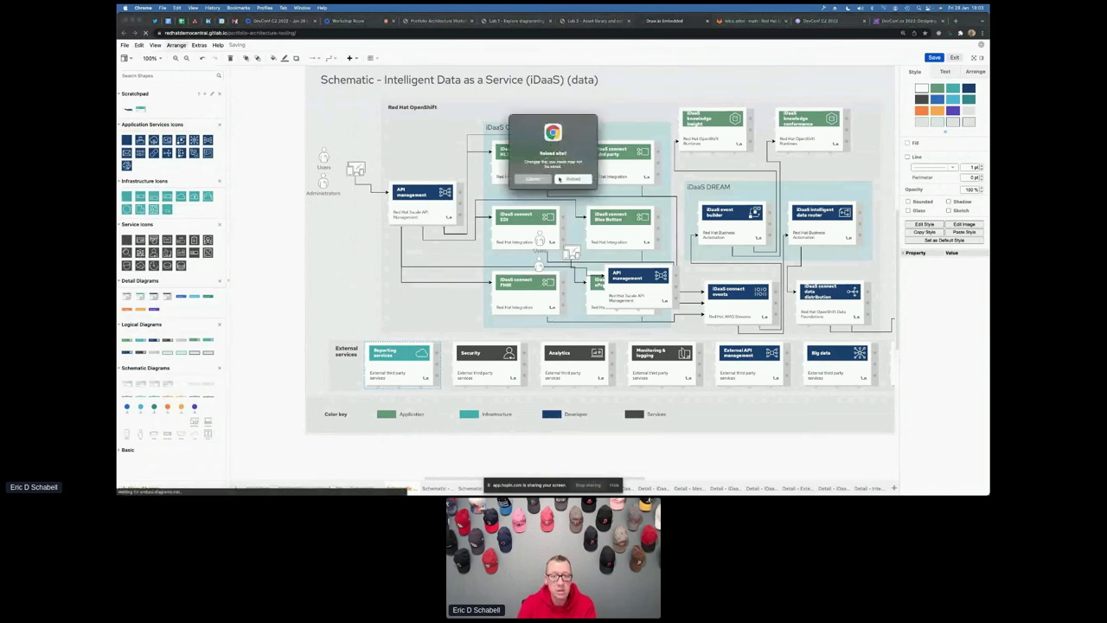
{"action": "left_click", "coordinate": [561, 178]}
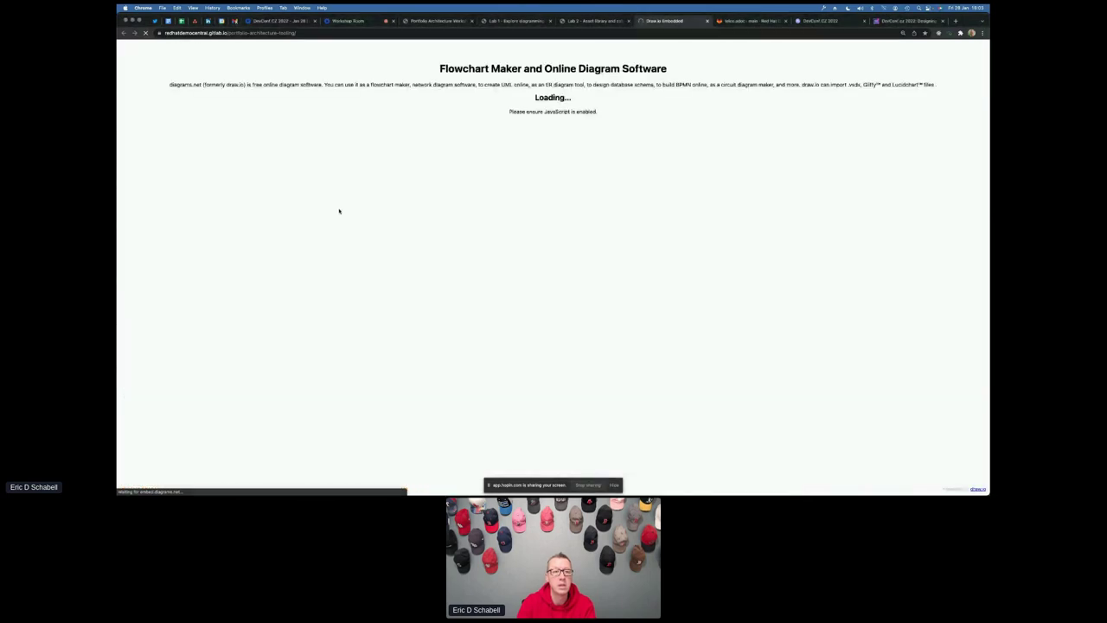
{"action": "left_click", "coordinate": [651, 317]}
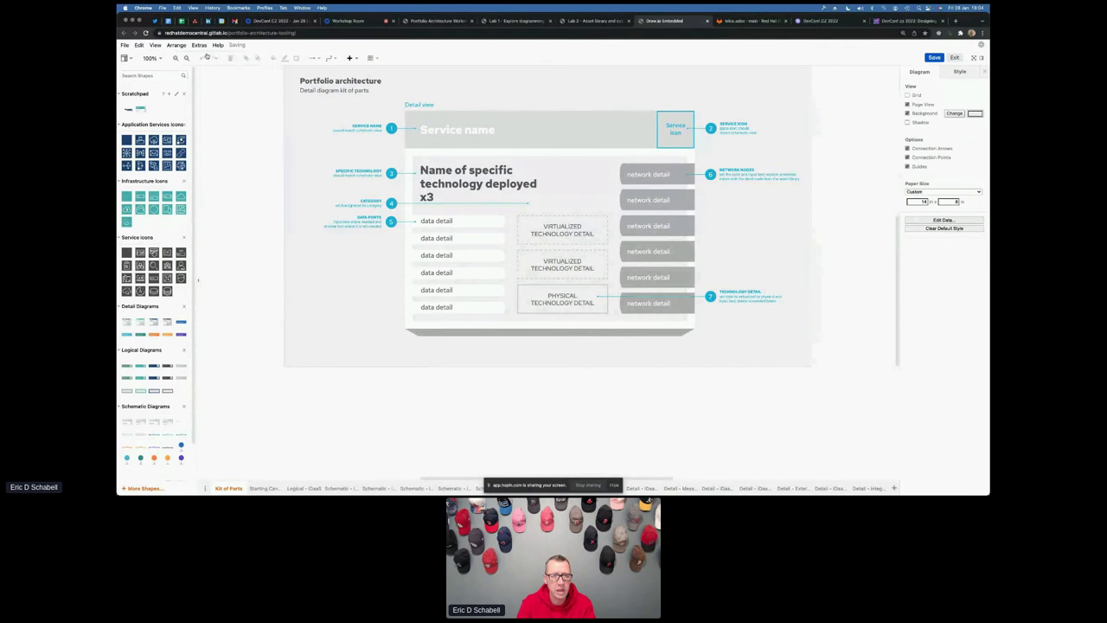
Reload the diagram editor without loading the draft and create a new diagram from the Red Hat Schematic Diagram template.
{"action": "left_click", "coordinate": [146, 33]}
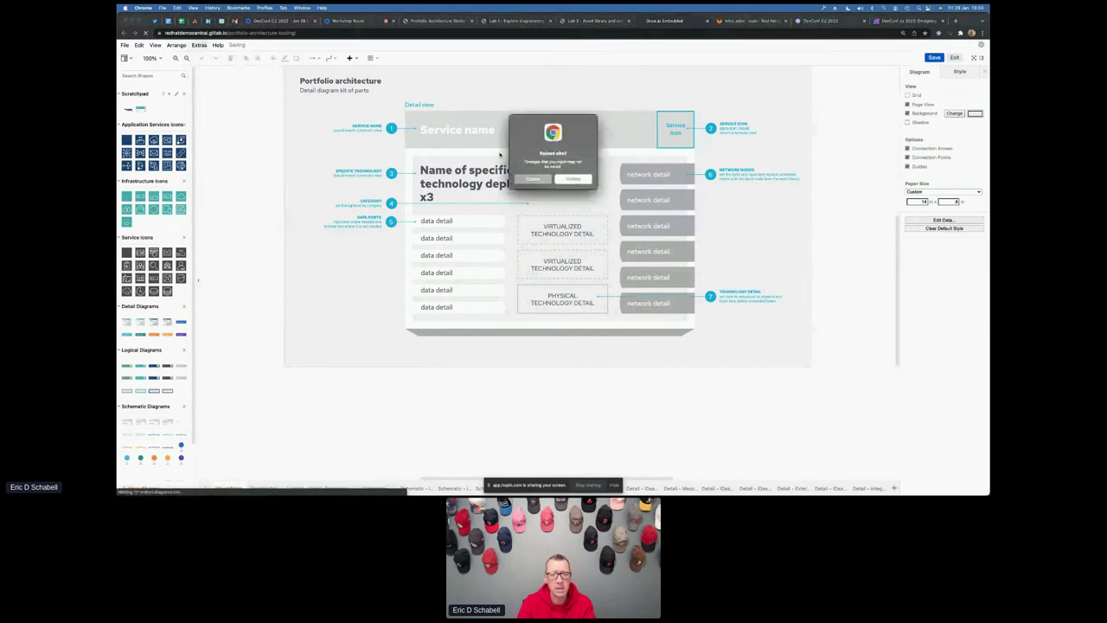
{"action": "left_click", "coordinate": [572, 178]}
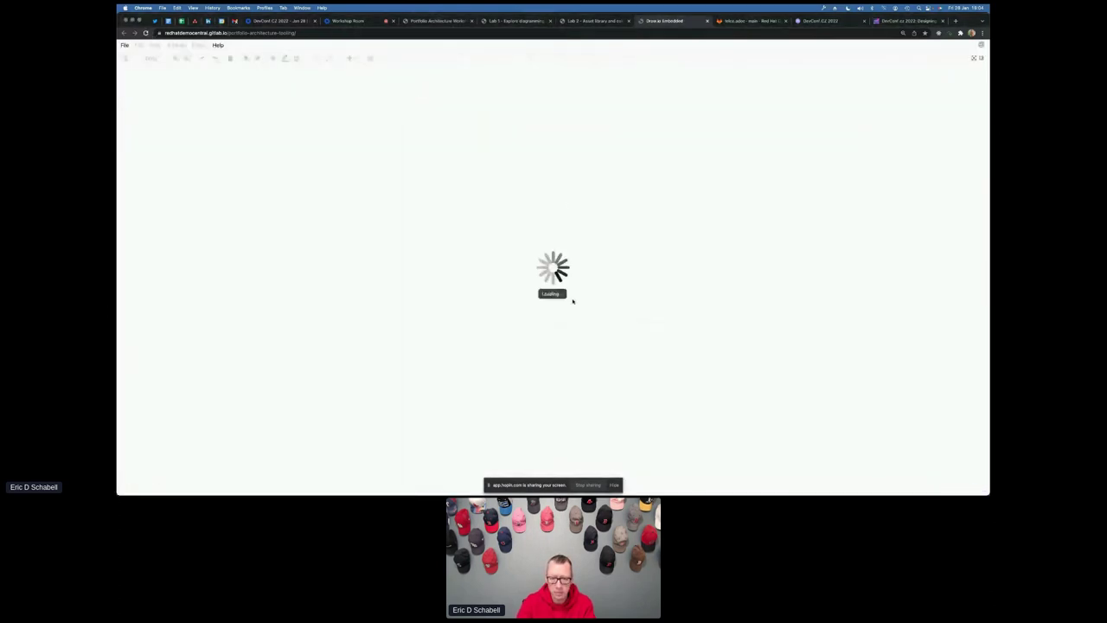
{"action": "left_click", "coordinate": [587, 317]}
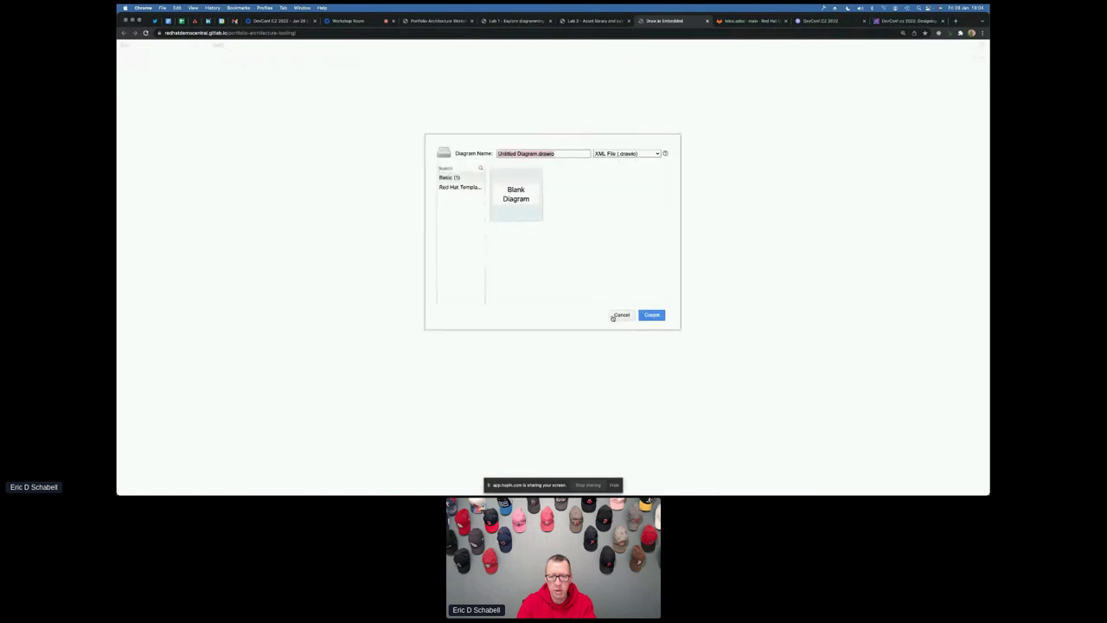
{"action": "left_click", "coordinate": [458, 187]}
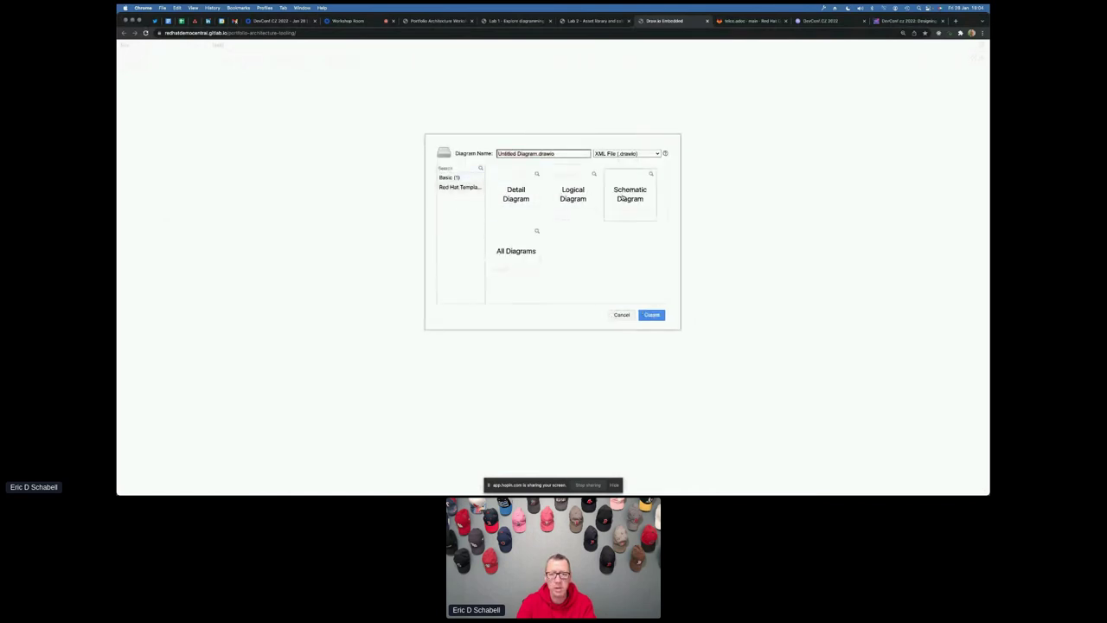
{"action": "left_click", "coordinate": [642, 313]}
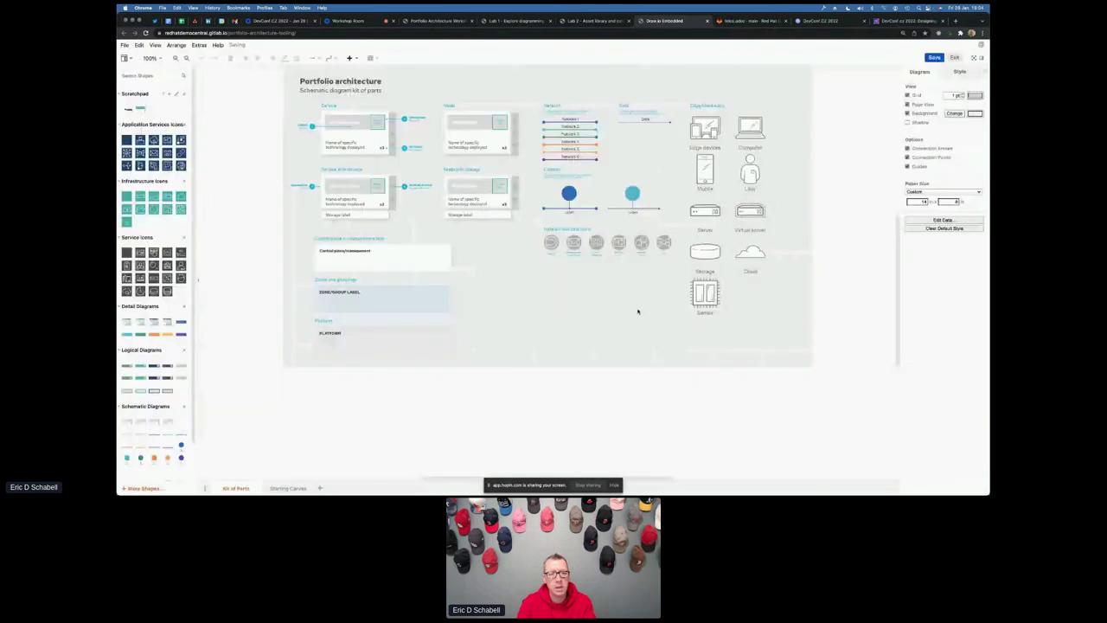
Close the diagram editor tab without saving and reopen the portfolio-architecture-tooling site in a new browser tab.
{"action": "mouse_move", "coordinate": [181, 166]}
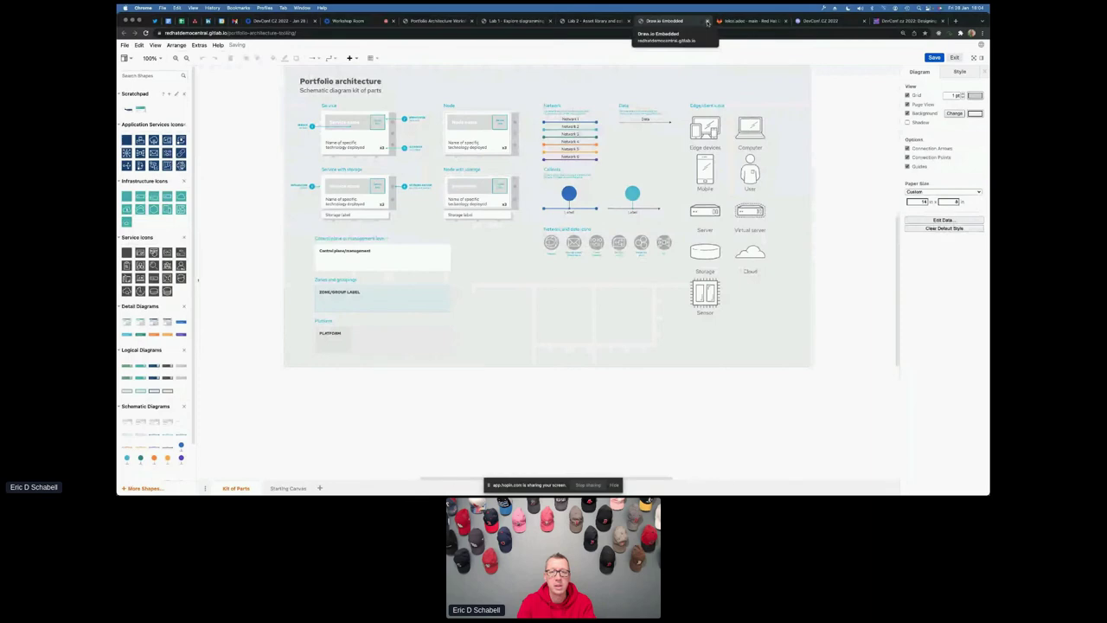
{"action": "left_click", "coordinate": [706, 22]}
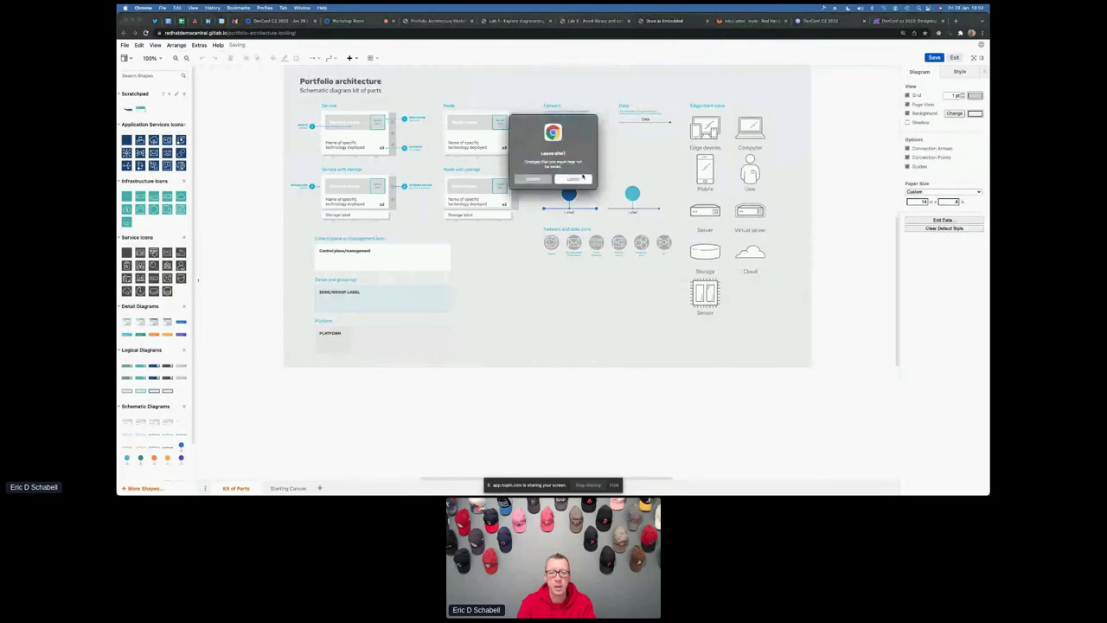
{"action": "left_click", "coordinate": [582, 178]}
{"action": "key", "text": "super+t"}
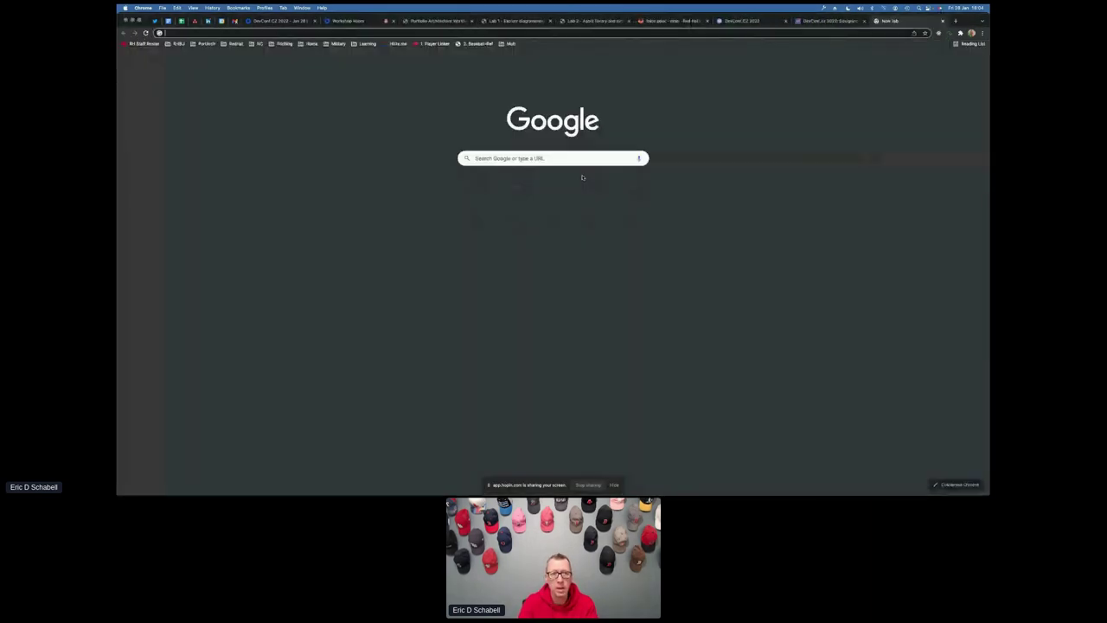
{"action": "type", "text": "g"}
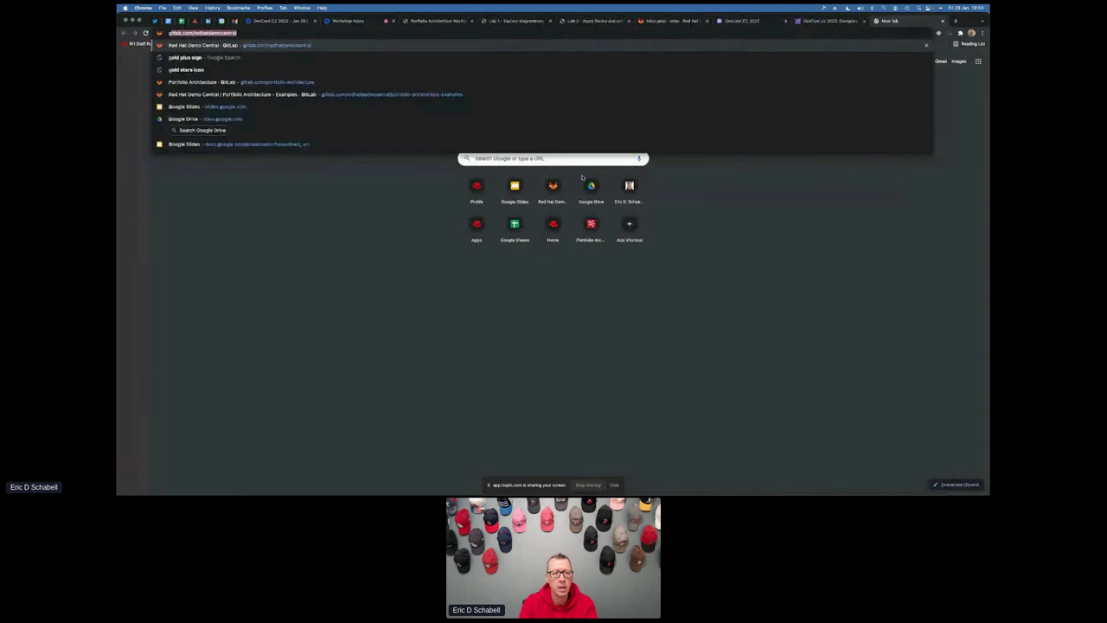
{"action": "key", "text": "BackSpace"}
{"action": "key", "text": "BackSpace"}
{"action": "type", "text": "re"}
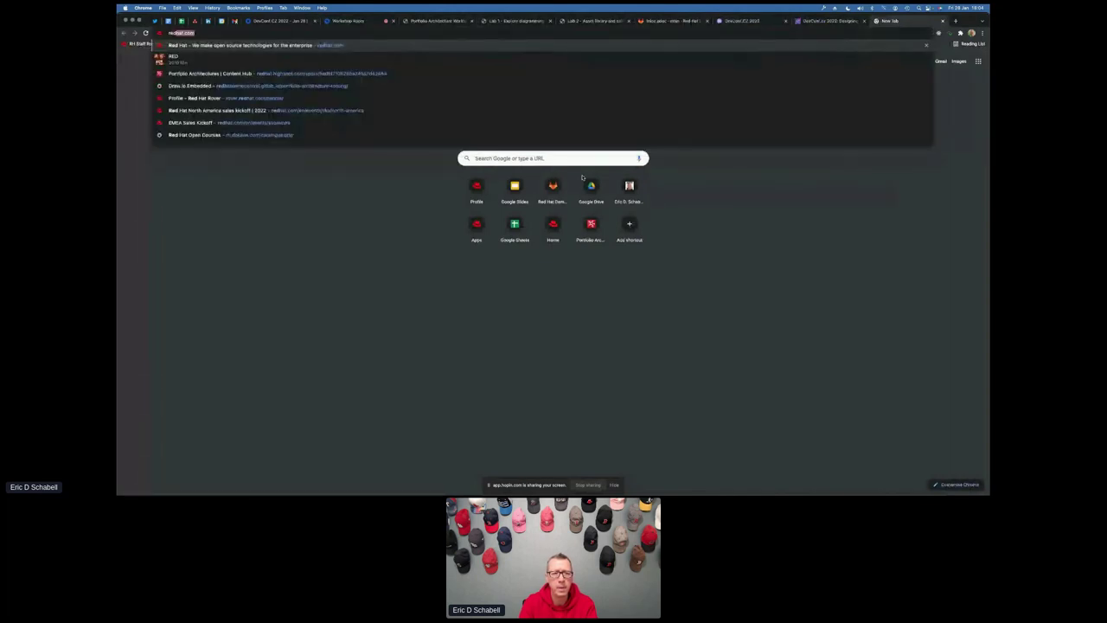
{"action": "type", "text": "dhatdemo"}
{"action": "key", "text": "Return"}
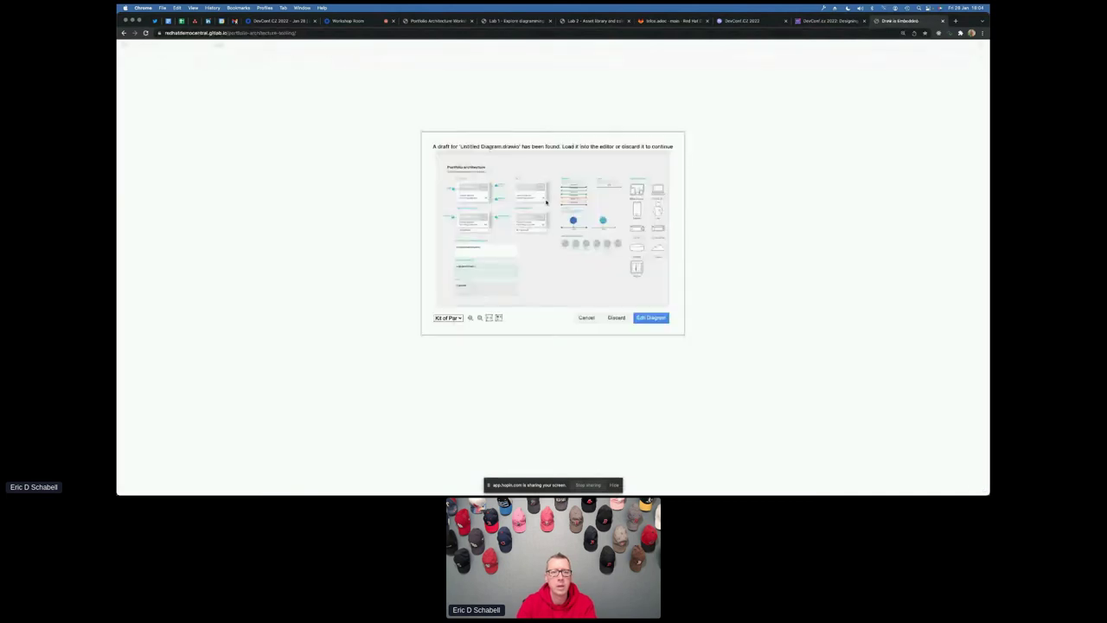
Discard the found draft and create a diagram from the Schematic Diagram template in the Red Hat templates.
{"action": "left_click", "coordinate": [616, 318]}
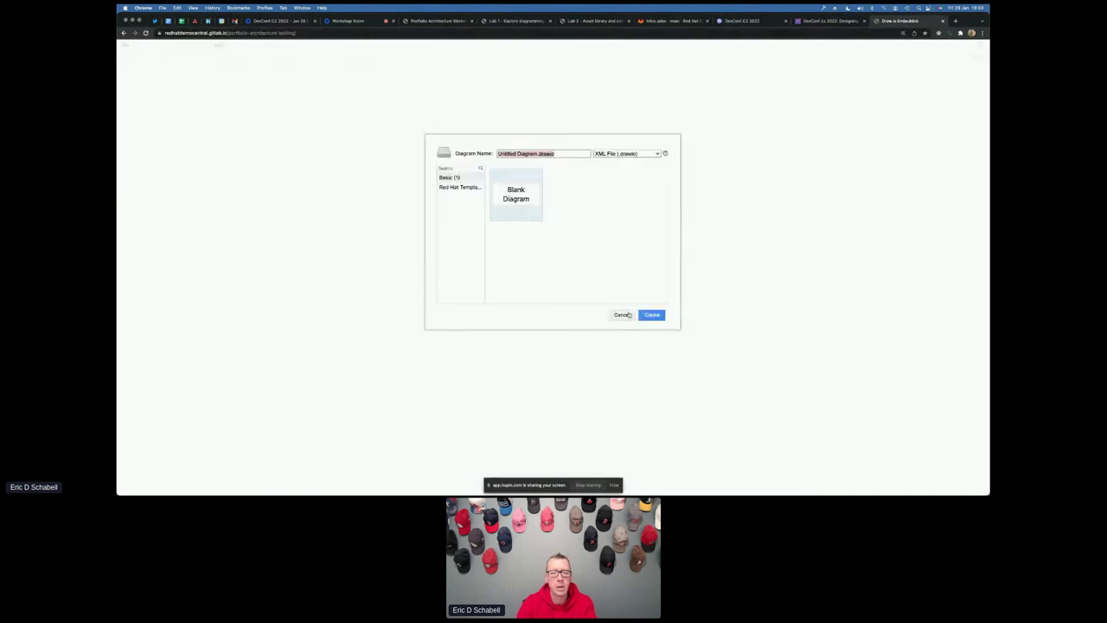
{"action": "left_click", "coordinate": [461, 187]}
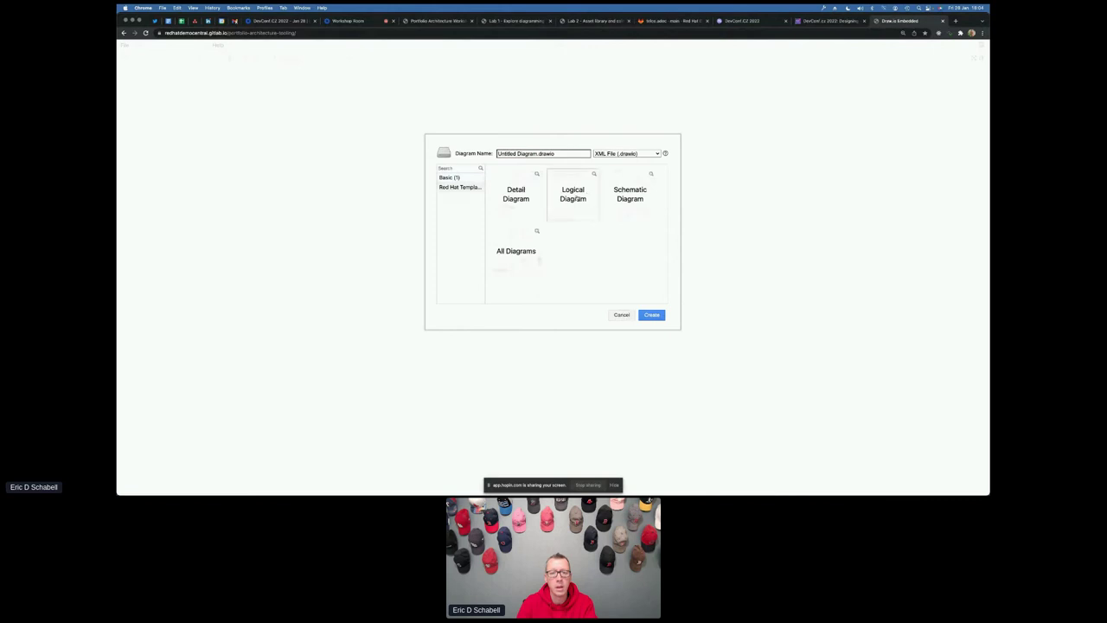
{"action": "left_click", "coordinate": [628, 217]}
{"action": "left_click", "coordinate": [650, 315]}
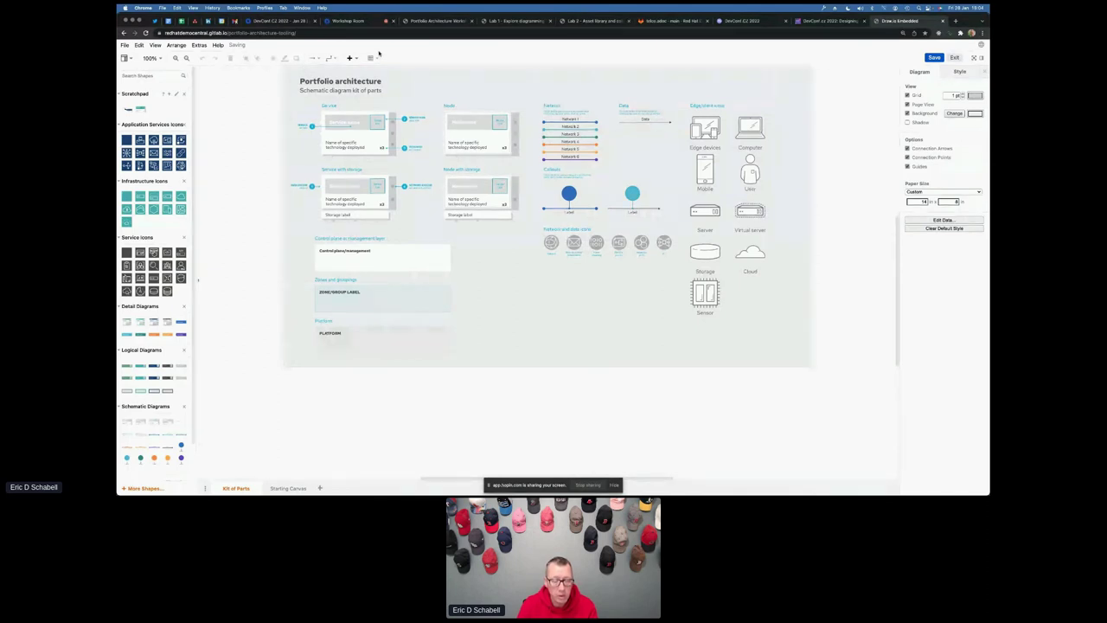
Copy the portfolio-architecture-tooling site's address and open it in a new incognito window.
{"action": "left_click", "coordinate": [337, 33]}
{"action": "key", "text": "super+c"}
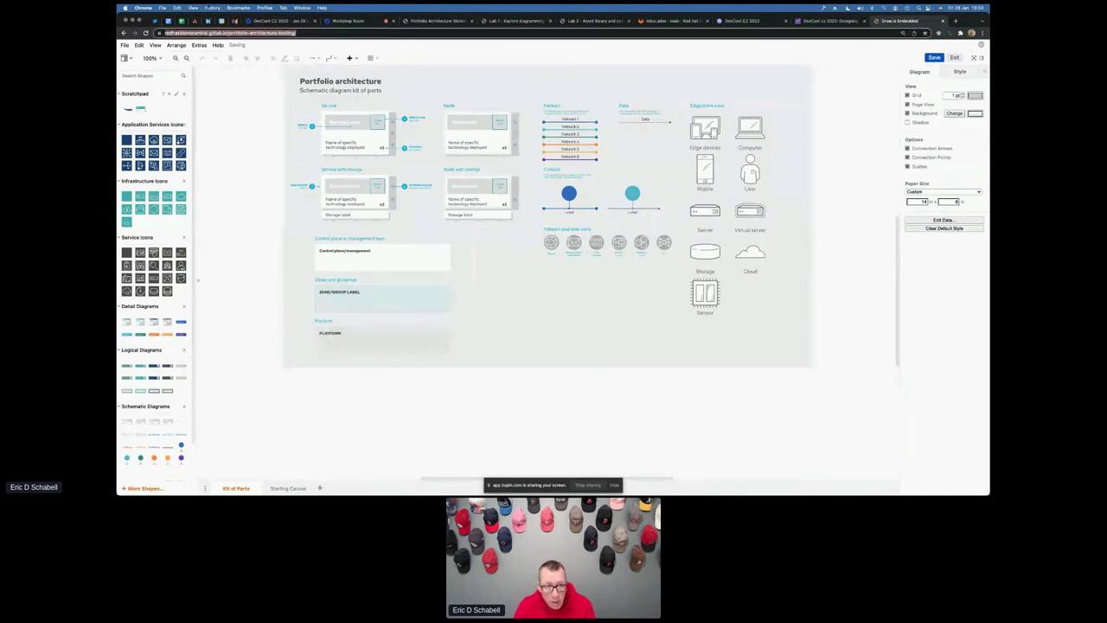
{"action": "left_click", "coordinate": [162, 7]}
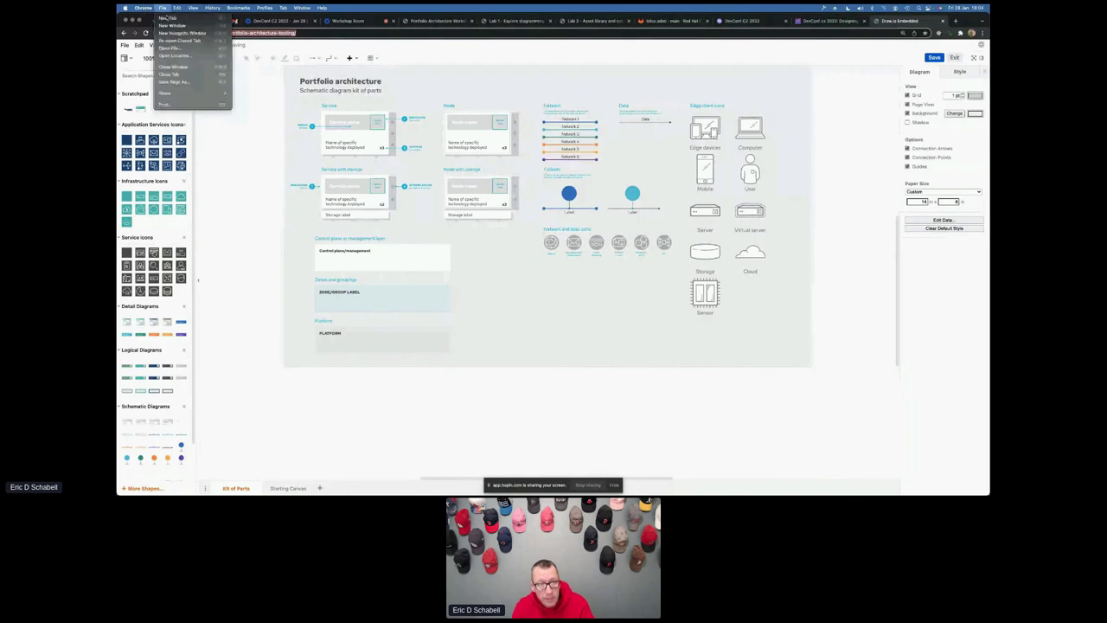
{"action": "left_click", "coordinate": [184, 29]}
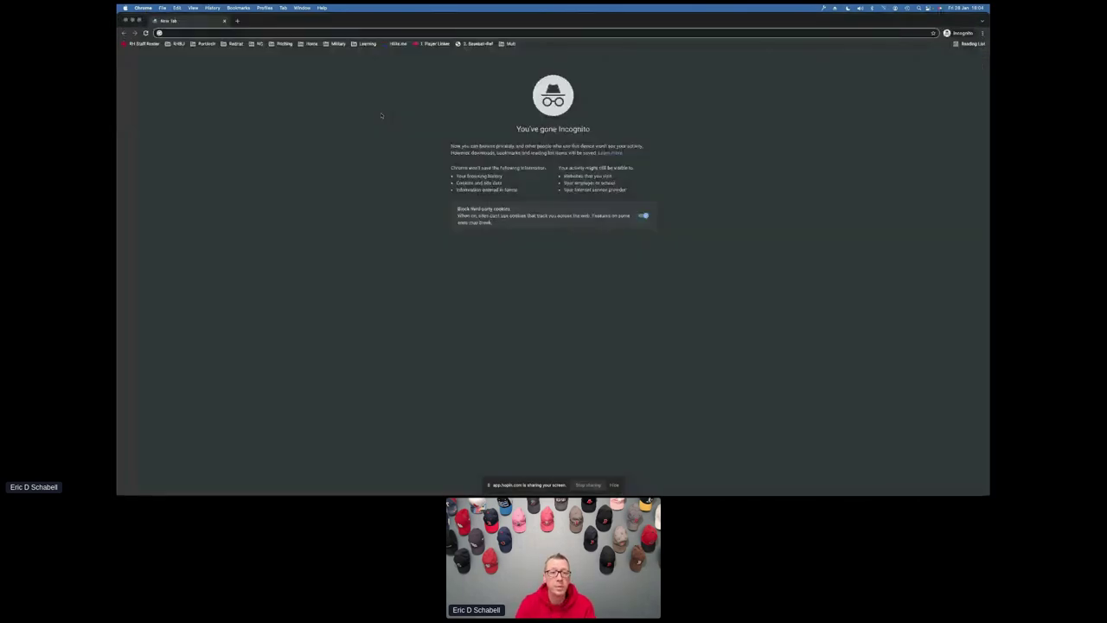
{"action": "key", "text": "super+v"}
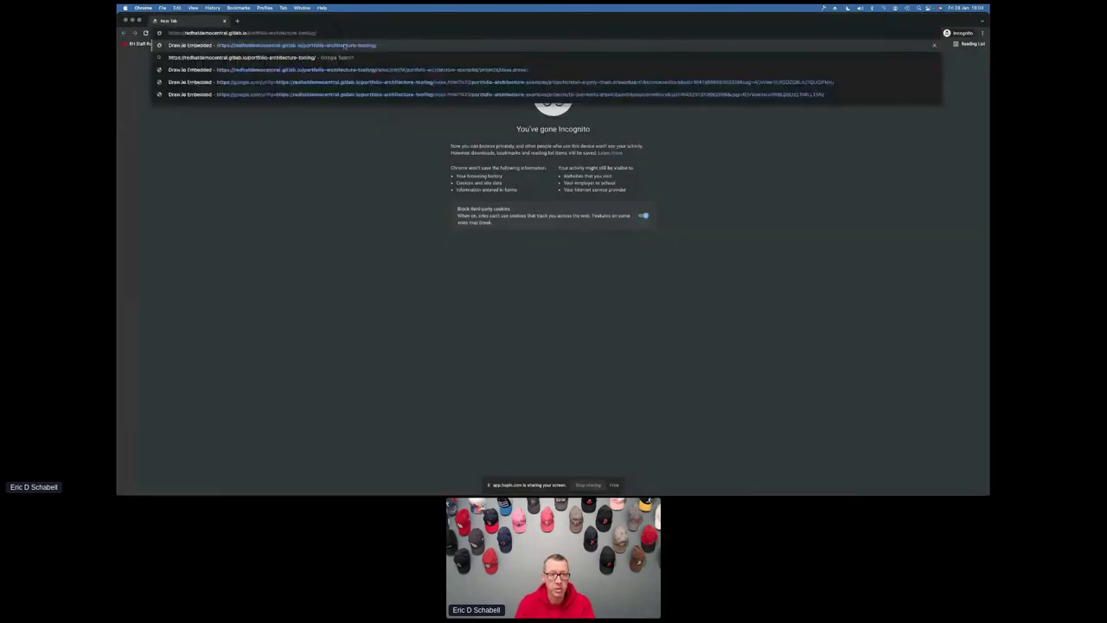
{"action": "left_click", "coordinate": [344, 46]}
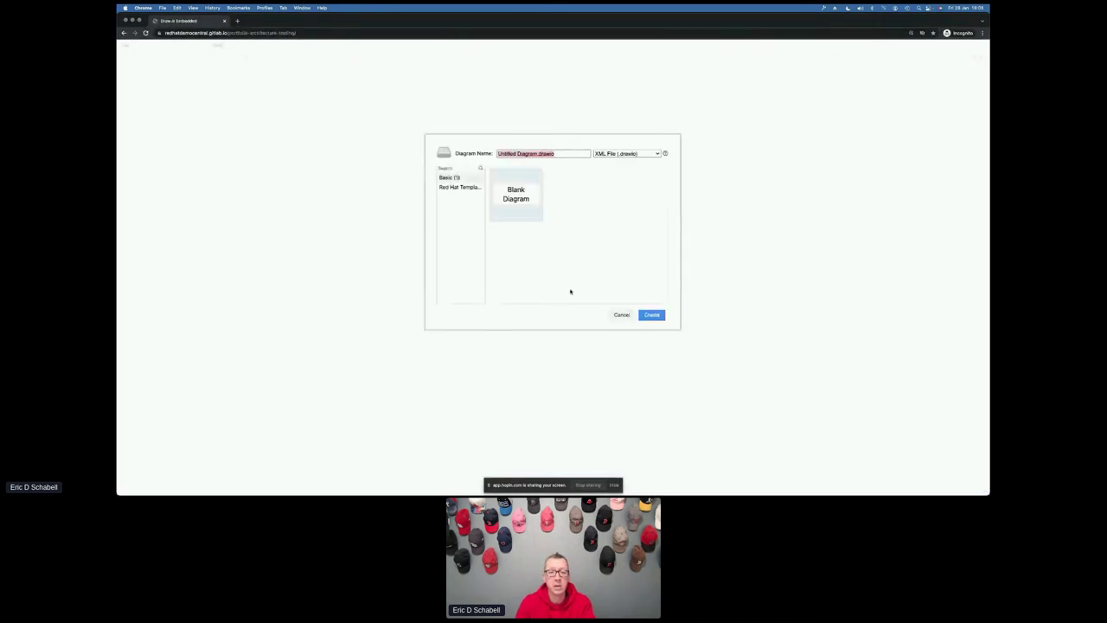
Create a diagram from the Schematic Diagram template in the Red Hat templates and keep the incognito window open.
{"action": "left_click", "coordinate": [472, 188]}
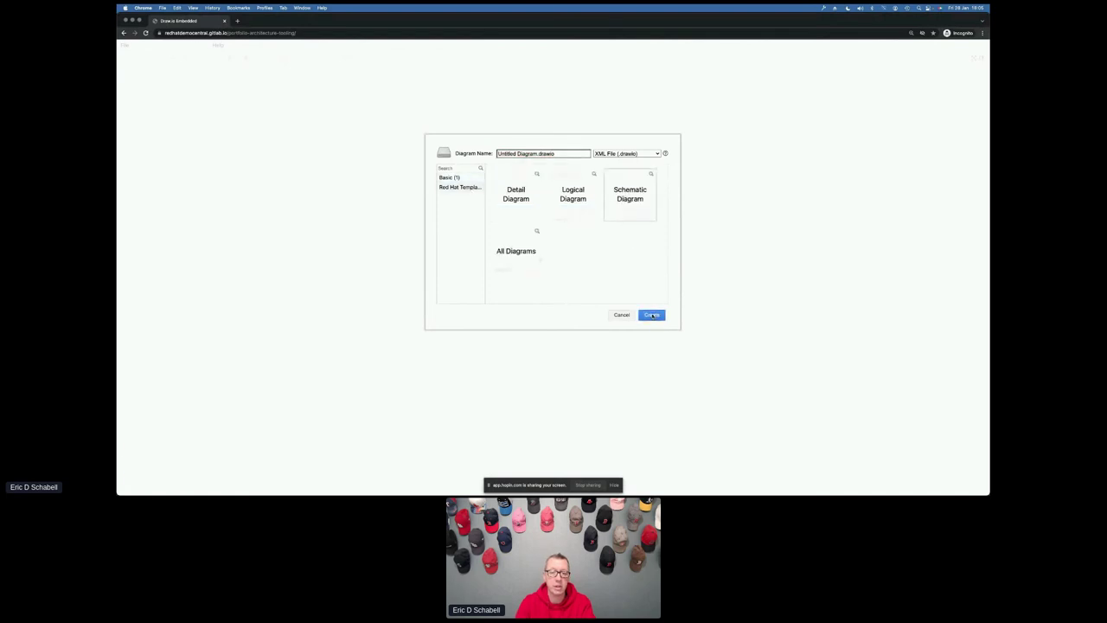
{"action": "left_click", "coordinate": [652, 315]}
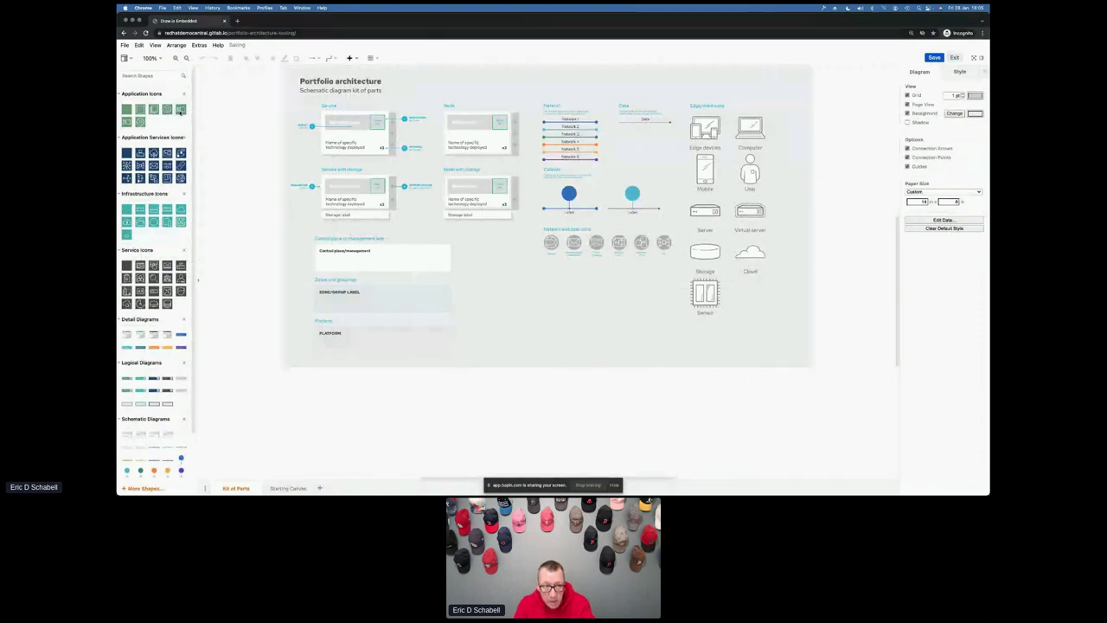
{"action": "left_click", "coordinate": [126, 20]}
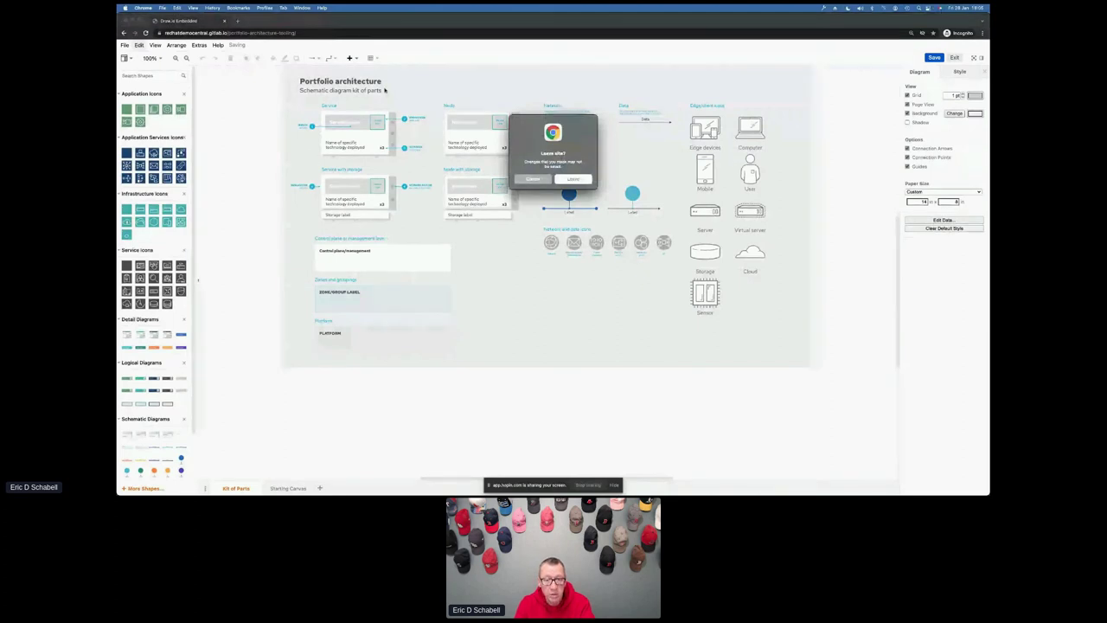
{"action": "left_click", "coordinate": [532, 180]}
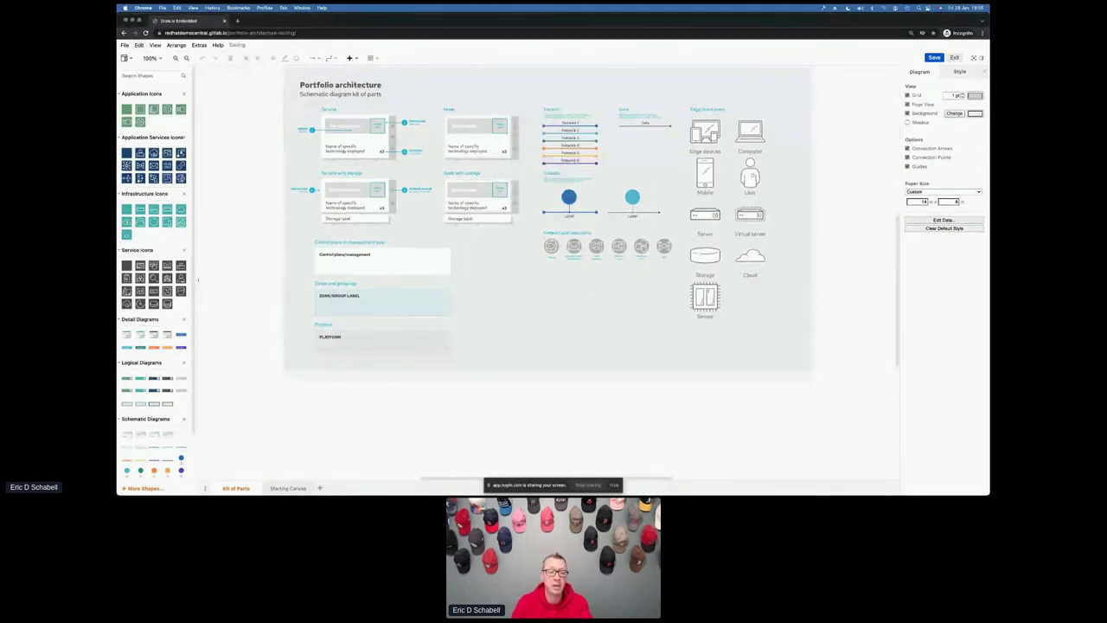
On the Starting Canvas page, place a schematic service shape over the first upper placement guide and colour its header and icon green.
{"action": "left_click", "coordinate": [288, 487]}
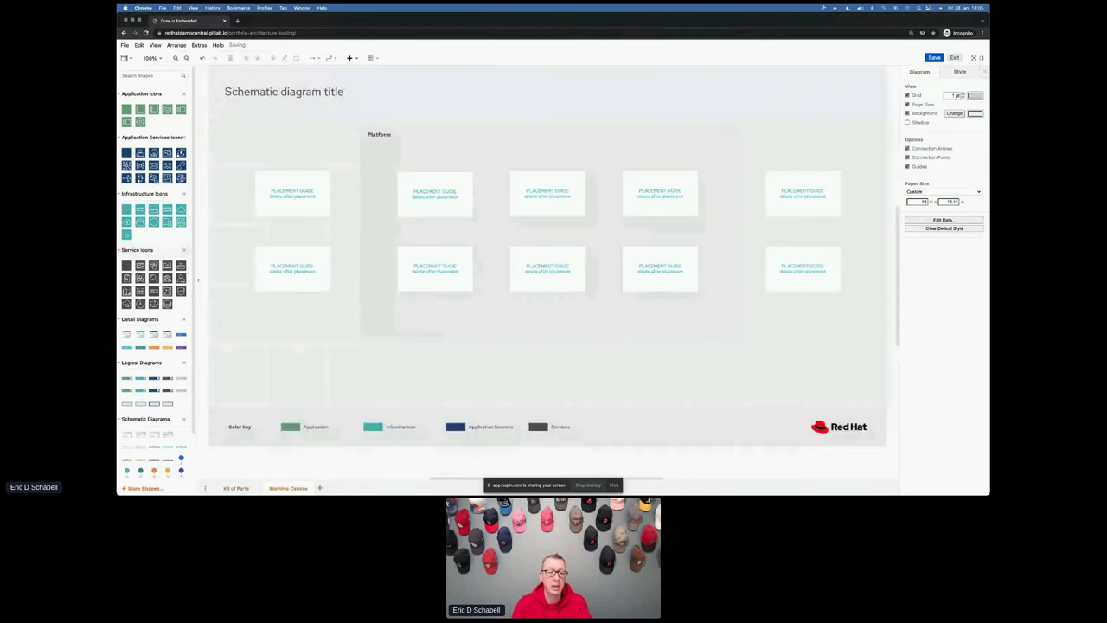
{"action": "mouse_move", "coordinate": [127, 406]}
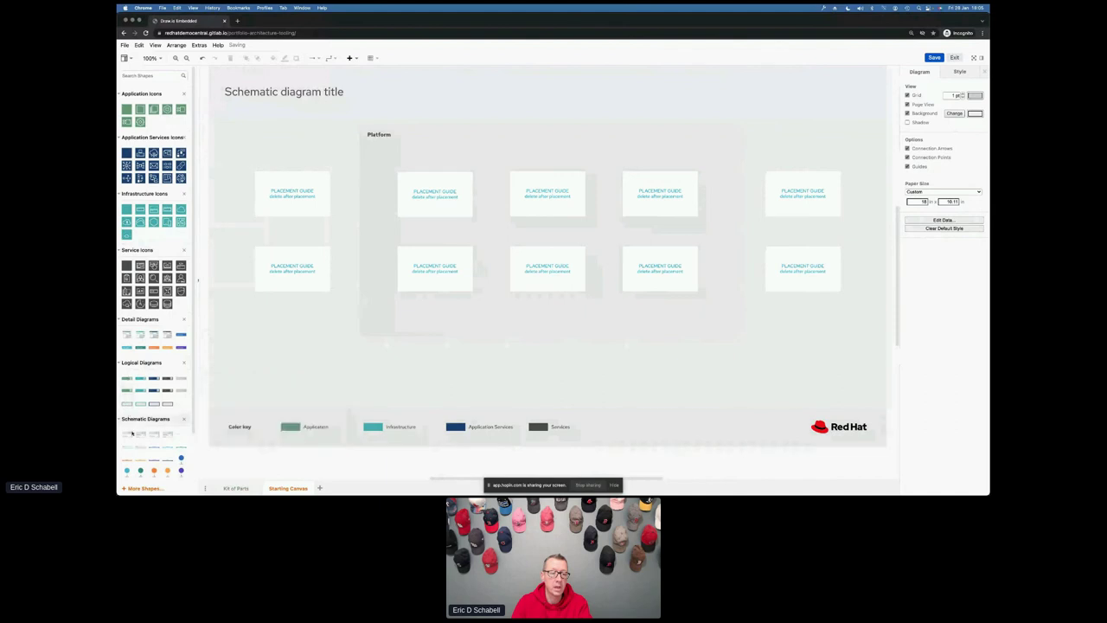
{"action": "mouse_move", "coordinate": [129, 438]}
{"action": "left_click_drag", "start_coordinate": [128, 438], "coordinate": [254, 172]}
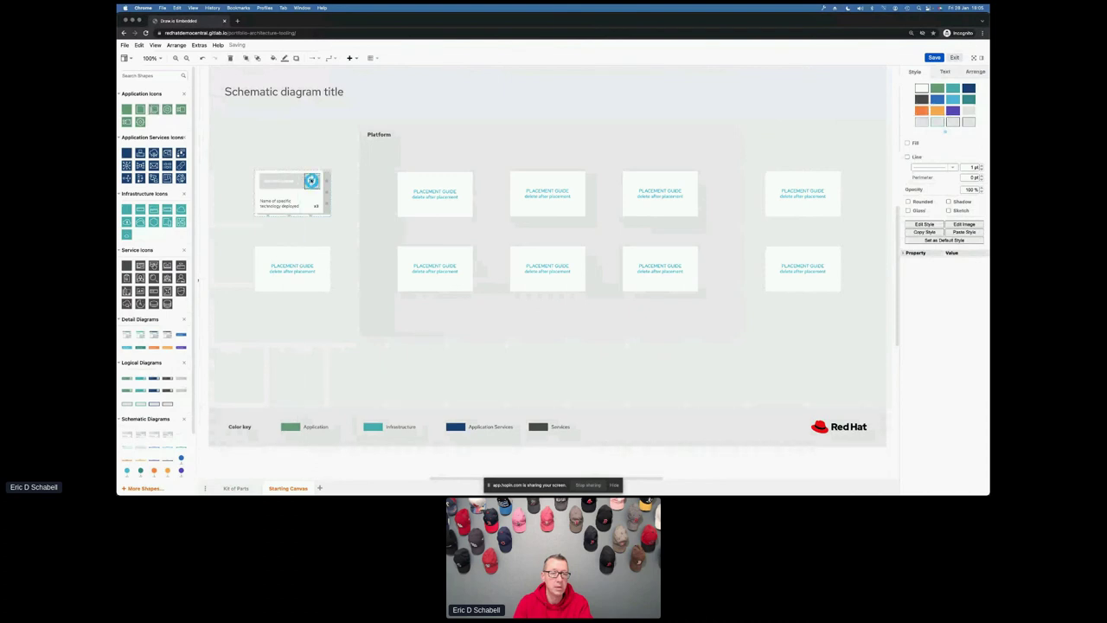
{"action": "left_click", "coordinate": [354, 173]}
{"action": "left_click", "coordinate": [398, 170]}
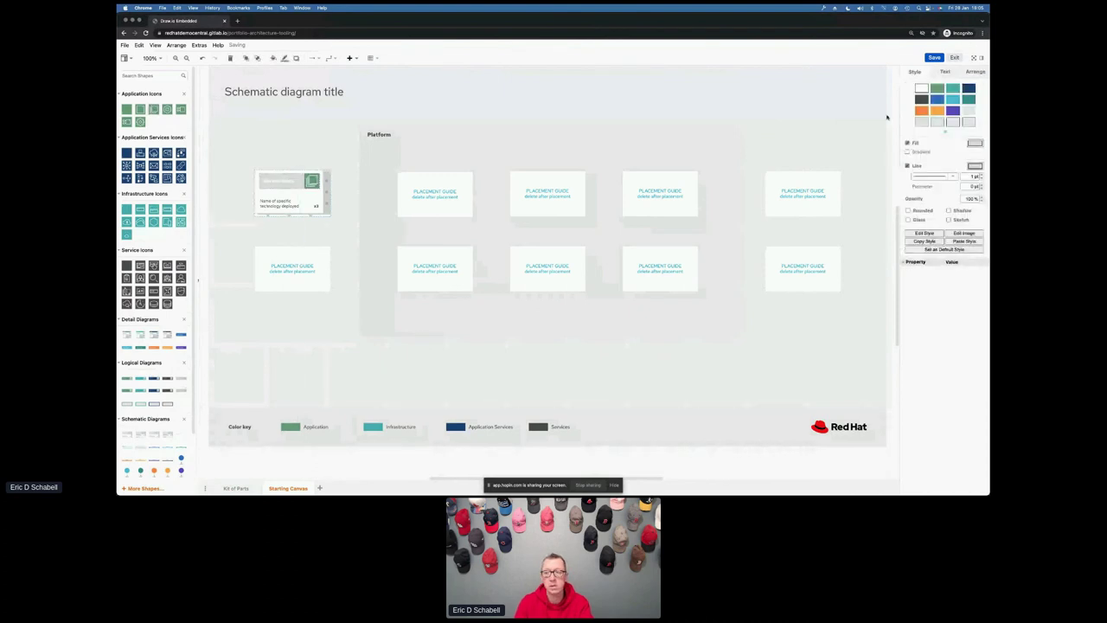
{"action": "left_click", "coordinate": [935, 89]}
{"action": "left_click", "coordinate": [362, 109]}
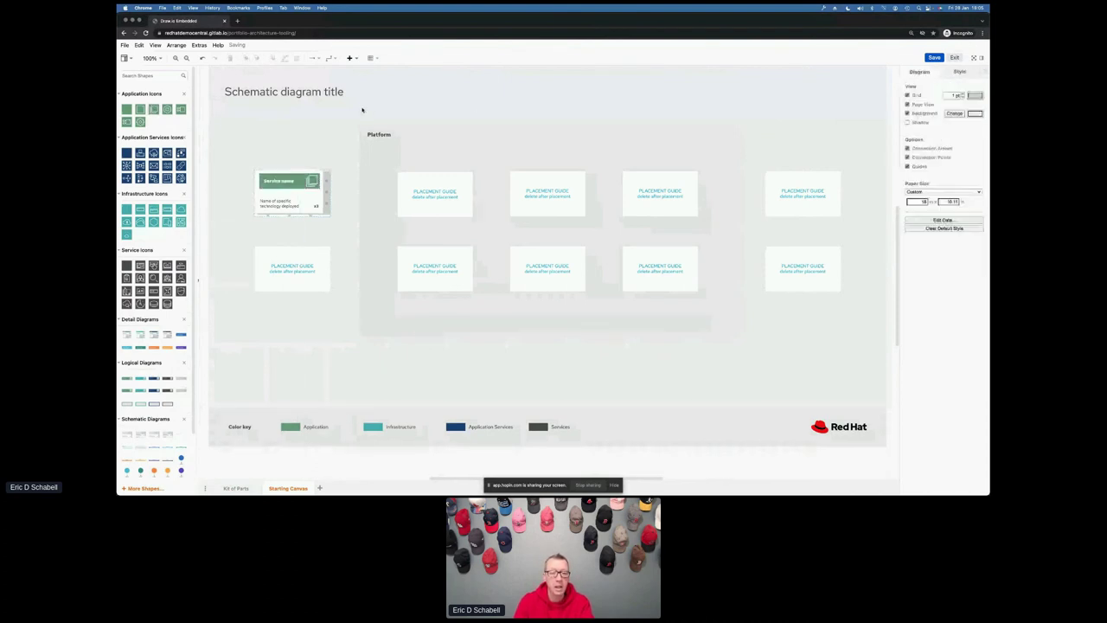
Reload the diagram editor, load the found draft for editing and show its Starting Canvas page.
{"action": "key", "text": "super+r"}
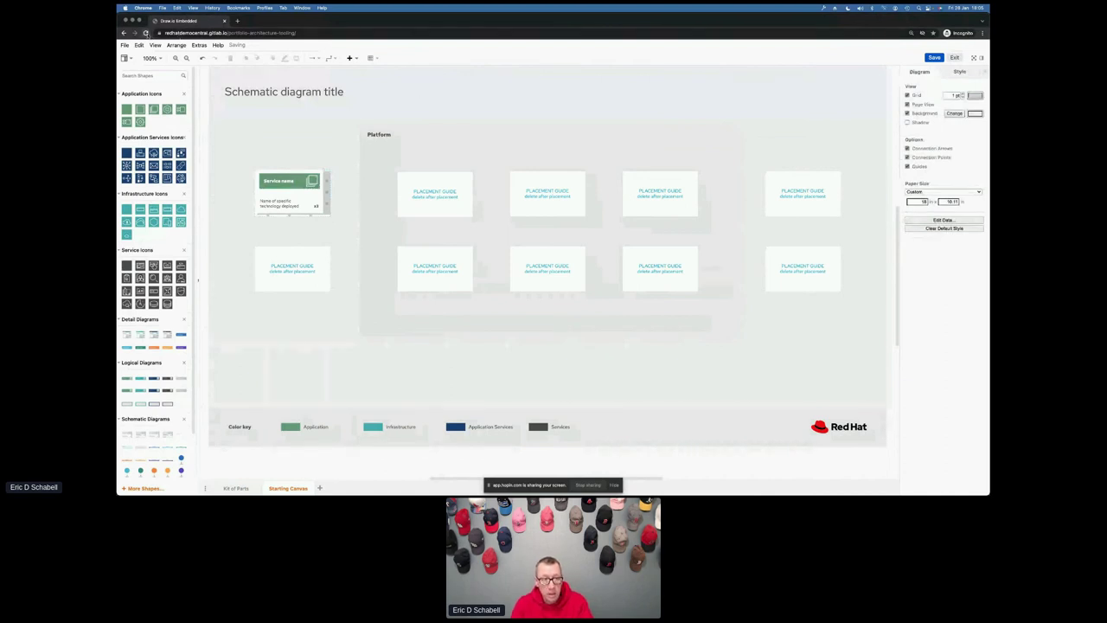
{"action": "left_click", "coordinate": [572, 179]}
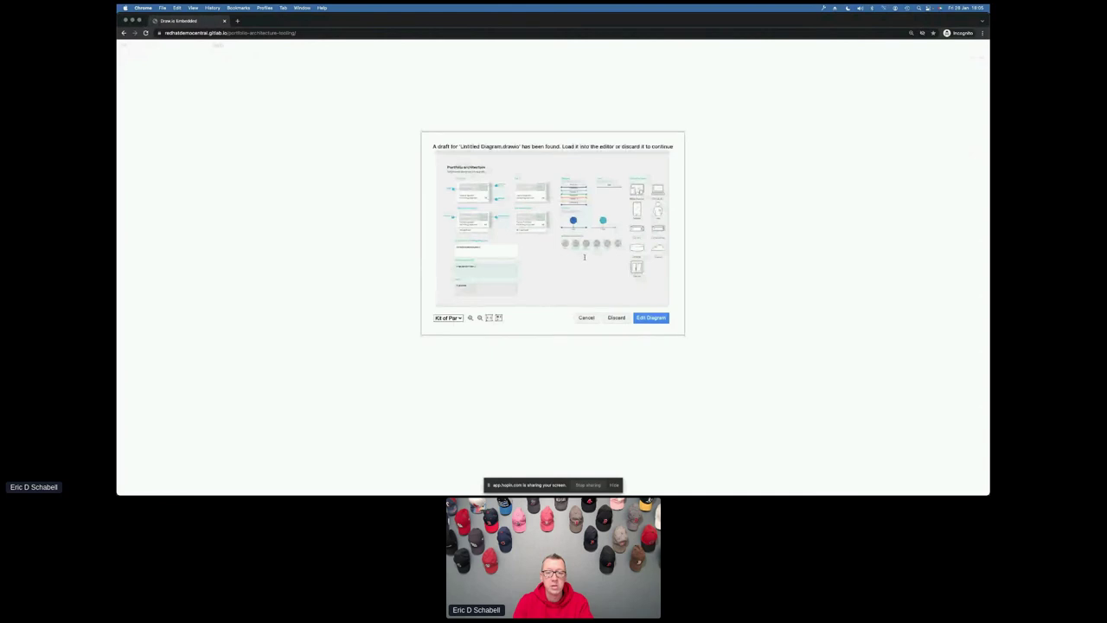
{"action": "left_click", "coordinate": [640, 320]}
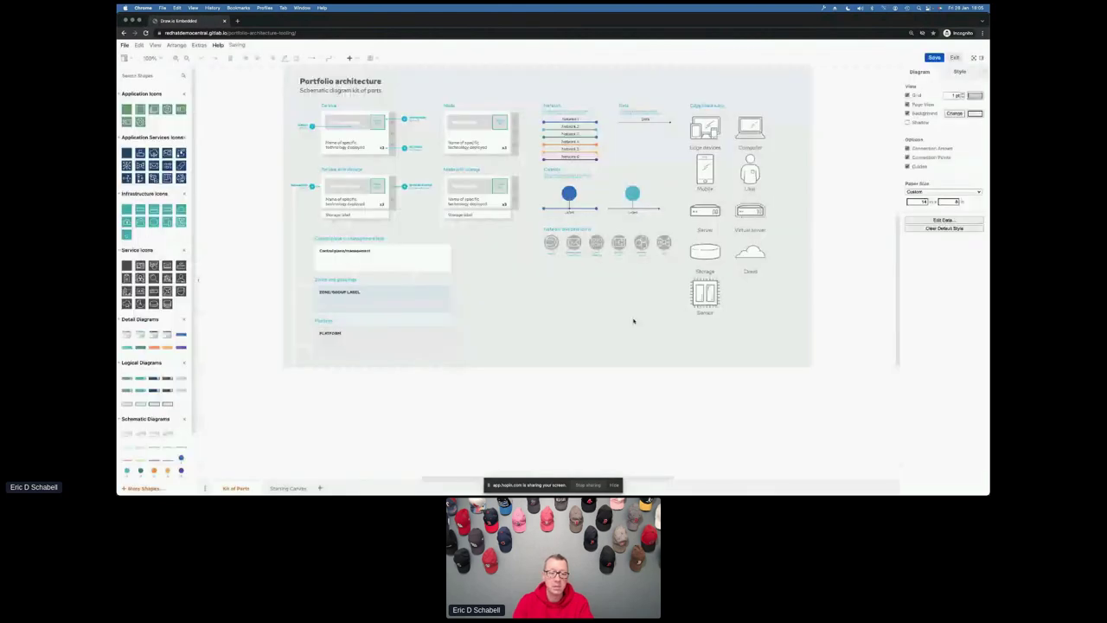
{"action": "mouse_move", "coordinate": [479, 484]}
{"action": "left_click", "coordinate": [288, 487]}
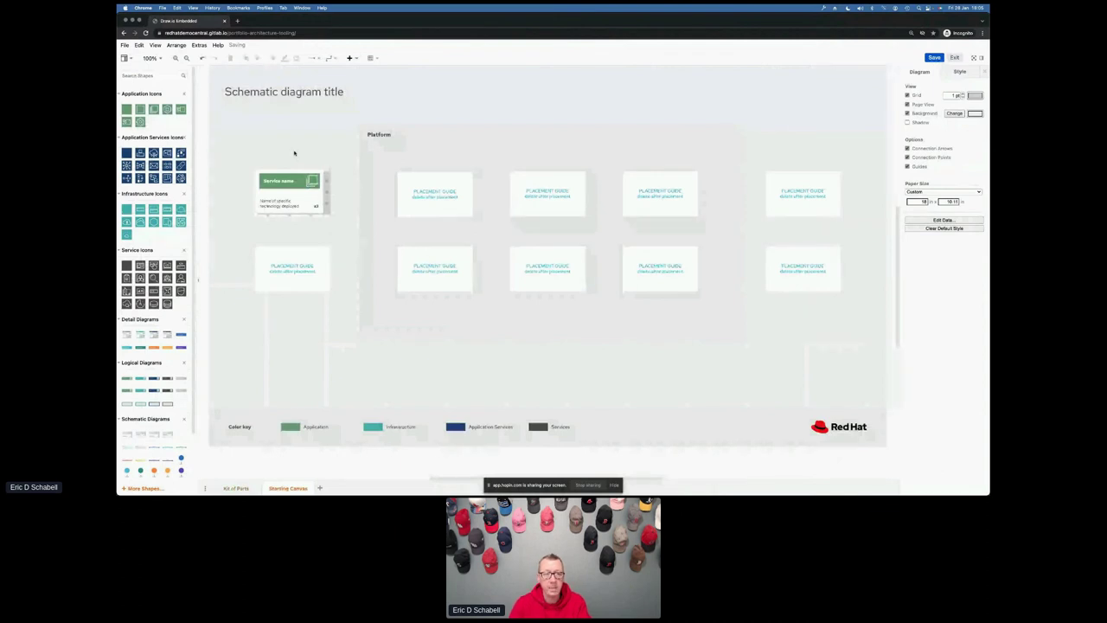
Close the incognito window without saving and review the shape libraries in the regular editor window.
{"action": "left_click", "coordinate": [127, 20]}
{"action": "left_click", "coordinate": [568, 179]}
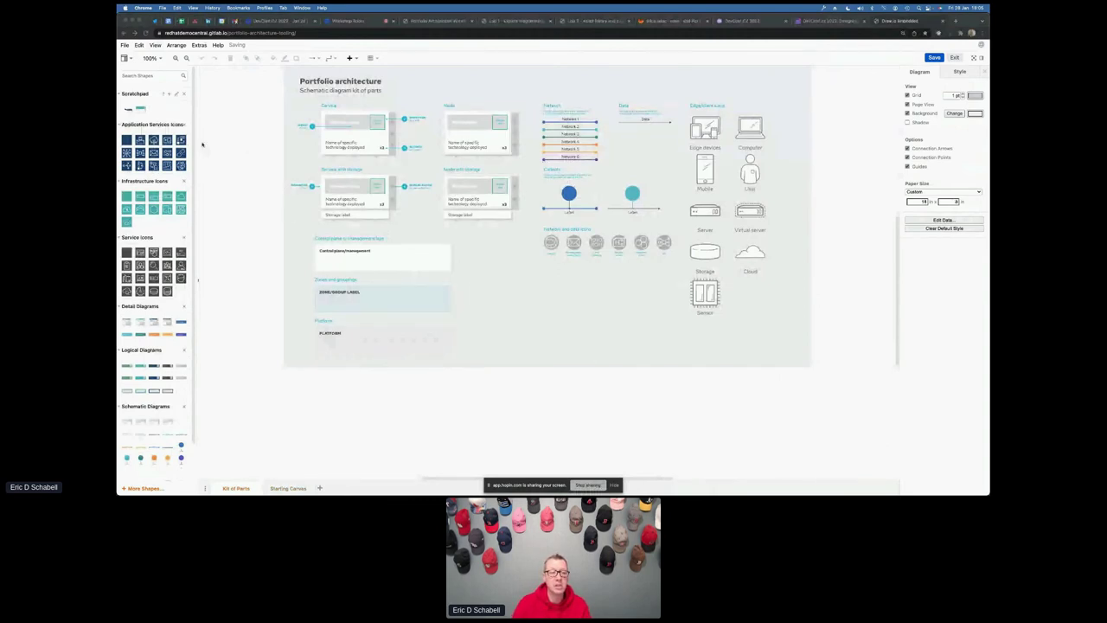
{"action": "scroll", "coordinate": [162, 270], "scroll_direction": "down", "scroll_amount": 2}
{"action": "scroll", "coordinate": [161, 269], "scroll_direction": "up", "scroll_amount": 2}
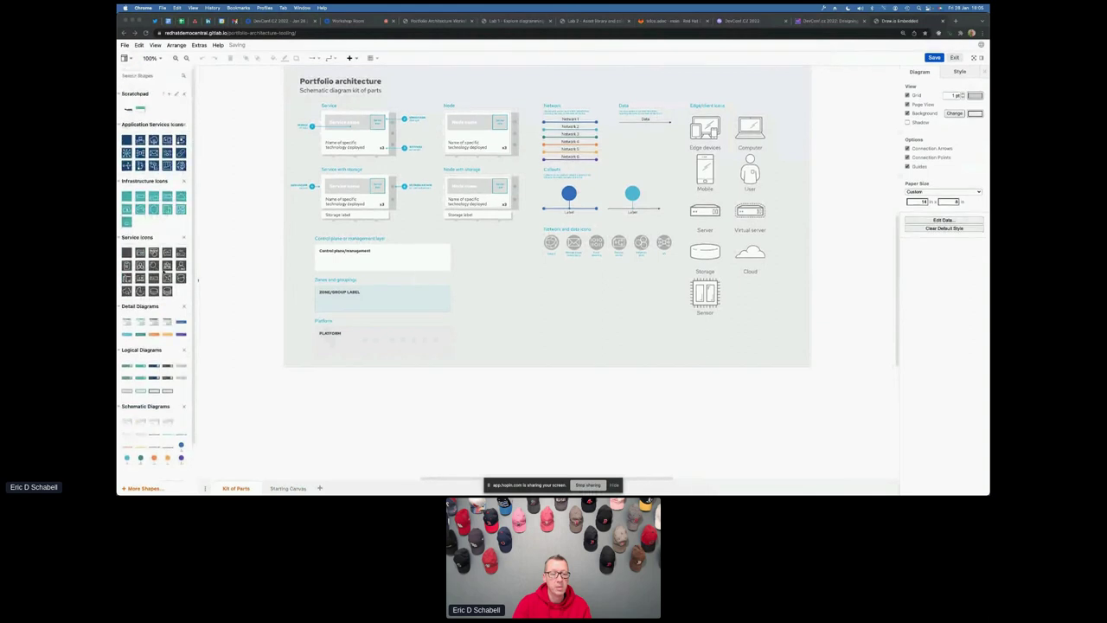
{"action": "scroll", "coordinate": [162, 271], "scroll_direction": "down", "scroll_amount": 2}
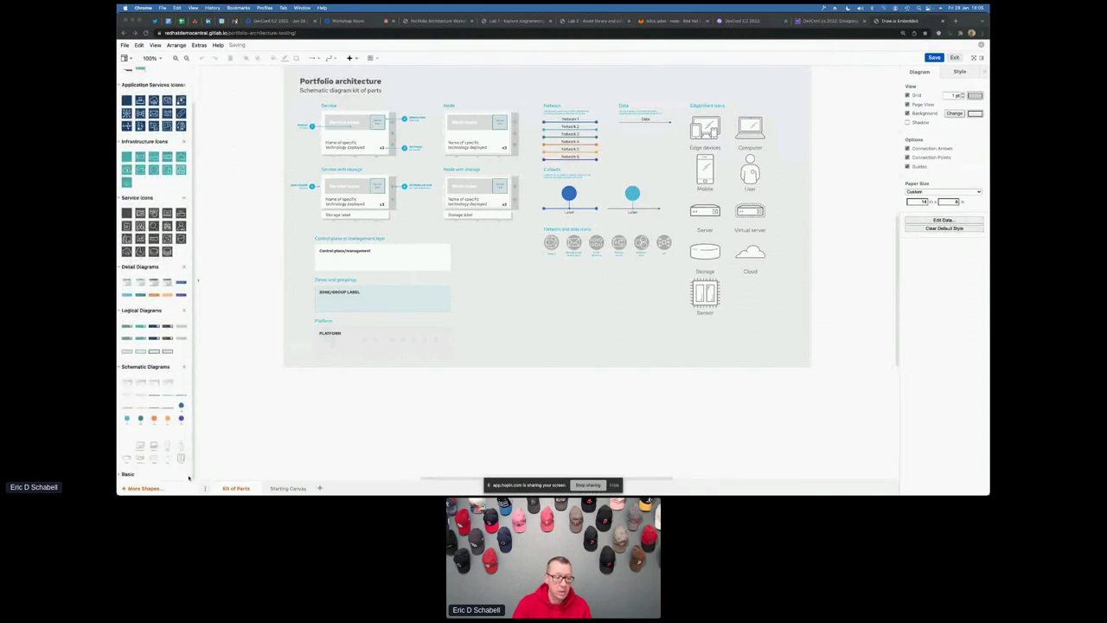
{"action": "key", "text": "super+Tab"}
Examine the additional shape libraries on offer, including the AWS 3D and IBM sets, without enabling any.
{"action": "left_click", "coordinate": [126, 489]}
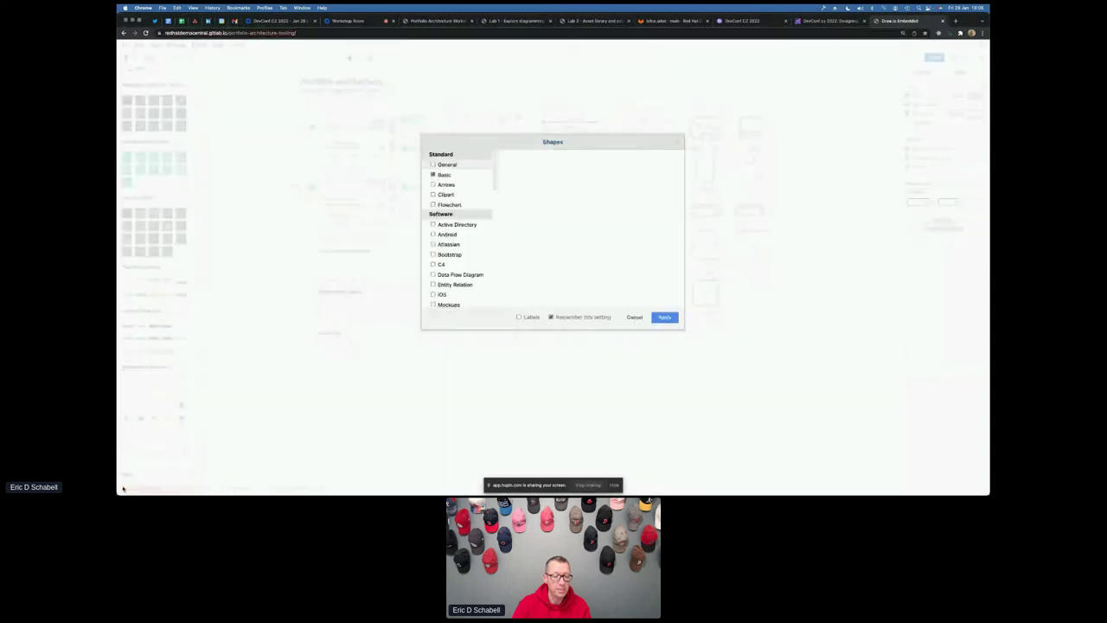
{"action": "scroll", "coordinate": [461, 258], "scroll_direction": "down", "scroll_amount": 4}
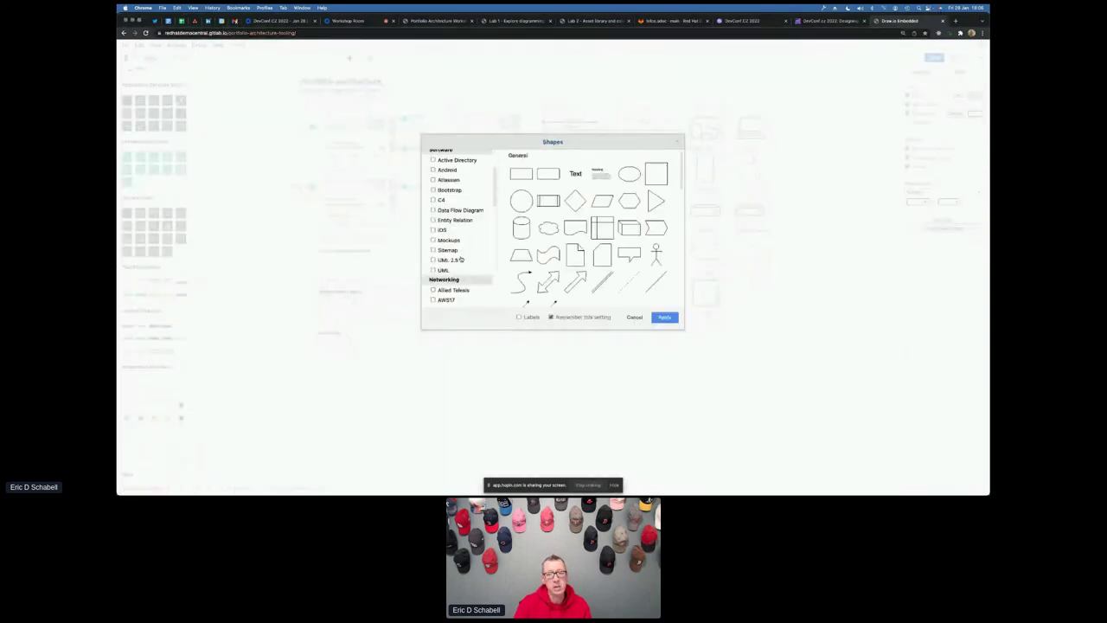
{"action": "scroll", "coordinate": [461, 258], "scroll_direction": "down", "scroll_amount": 4}
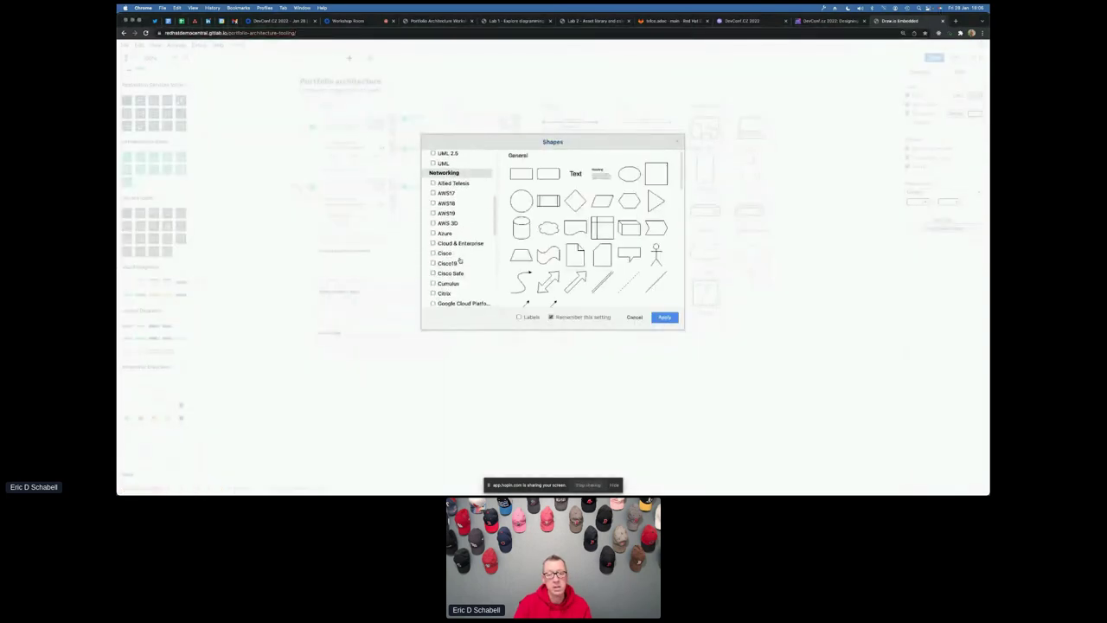
{"action": "scroll", "coordinate": [463, 247], "scroll_direction": "up", "scroll_amount": 3}
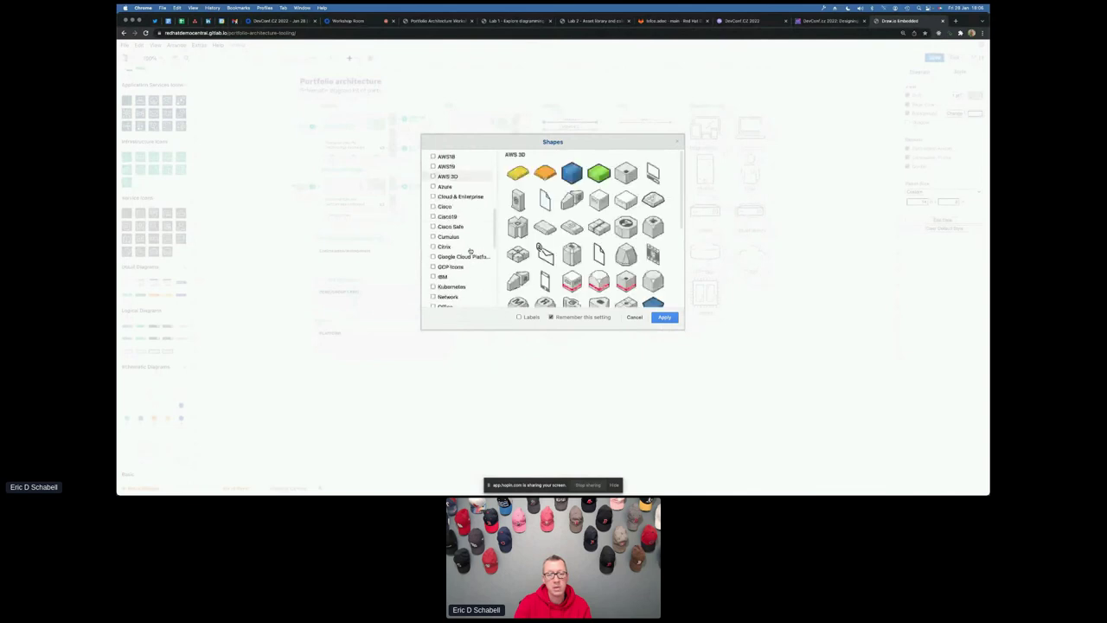
{"action": "scroll", "coordinate": [468, 250], "scroll_direction": "down", "scroll_amount": 5}
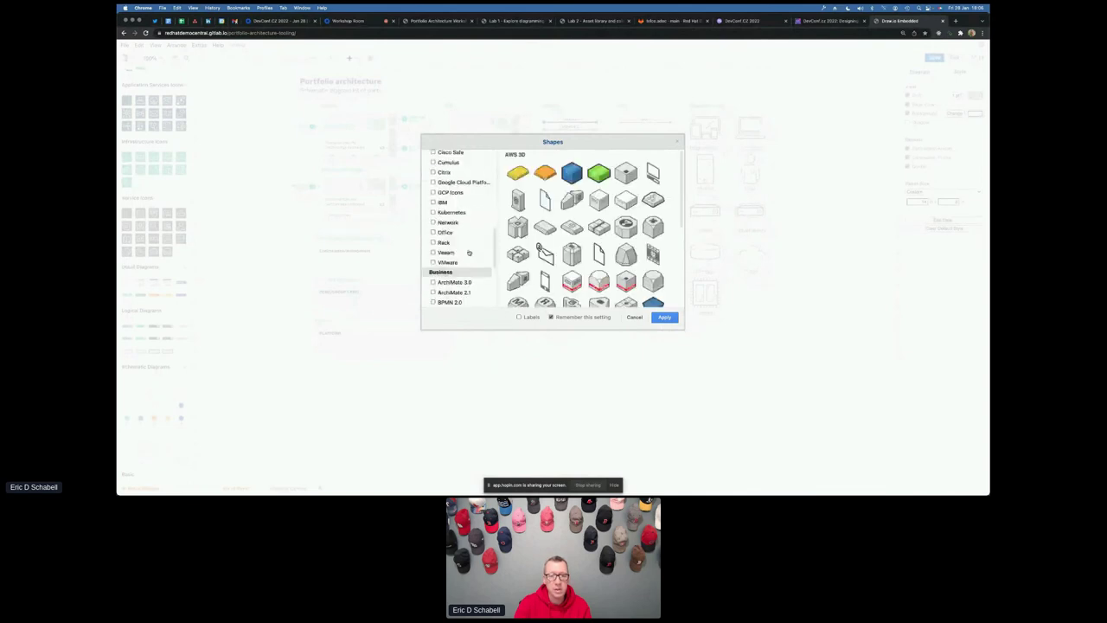
{"action": "scroll", "coordinate": [458, 264], "scroll_direction": "up", "scroll_amount": 2}
{"action": "left_click", "coordinate": [444, 201]}
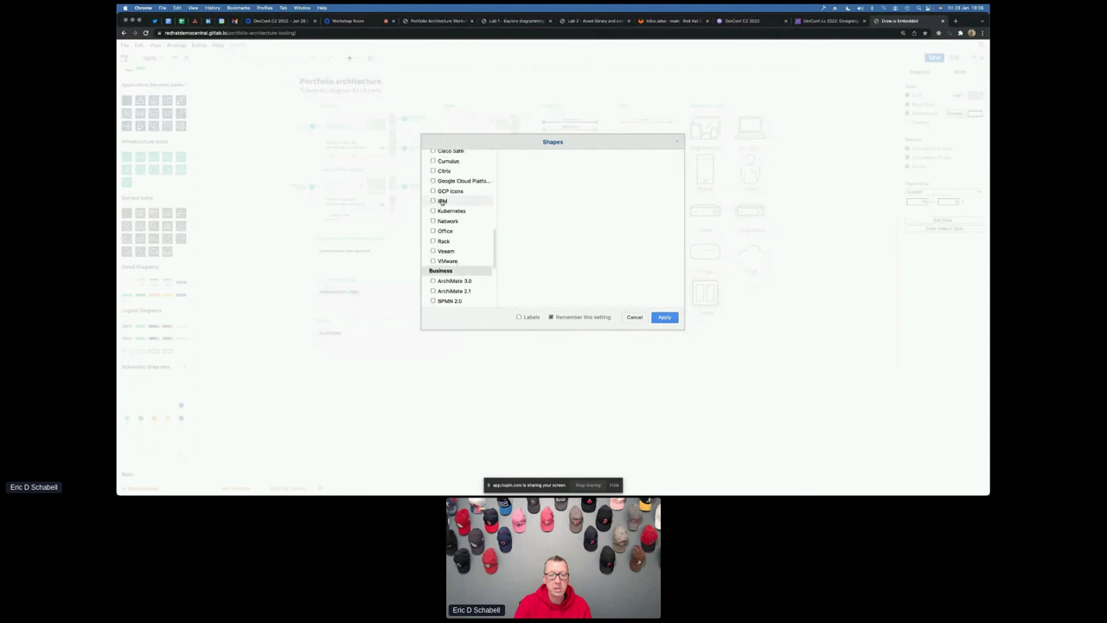
{"action": "scroll", "coordinate": [594, 276], "scroll_direction": "down", "scroll_amount": 5}
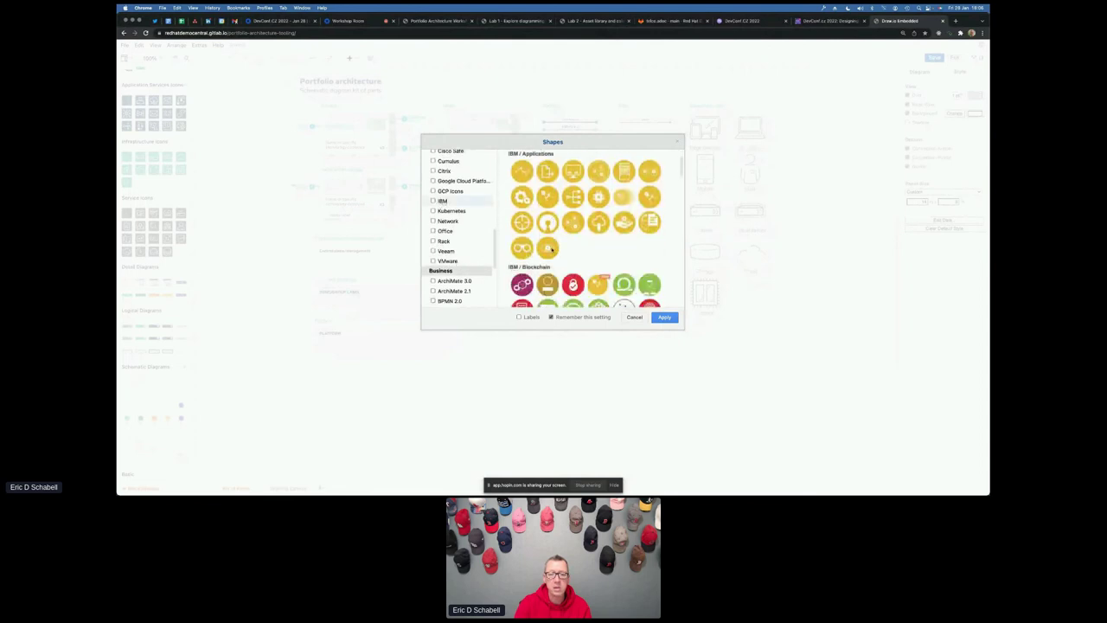
{"action": "scroll", "coordinate": [433, 240], "scroll_direction": "up", "scroll_amount": 10}
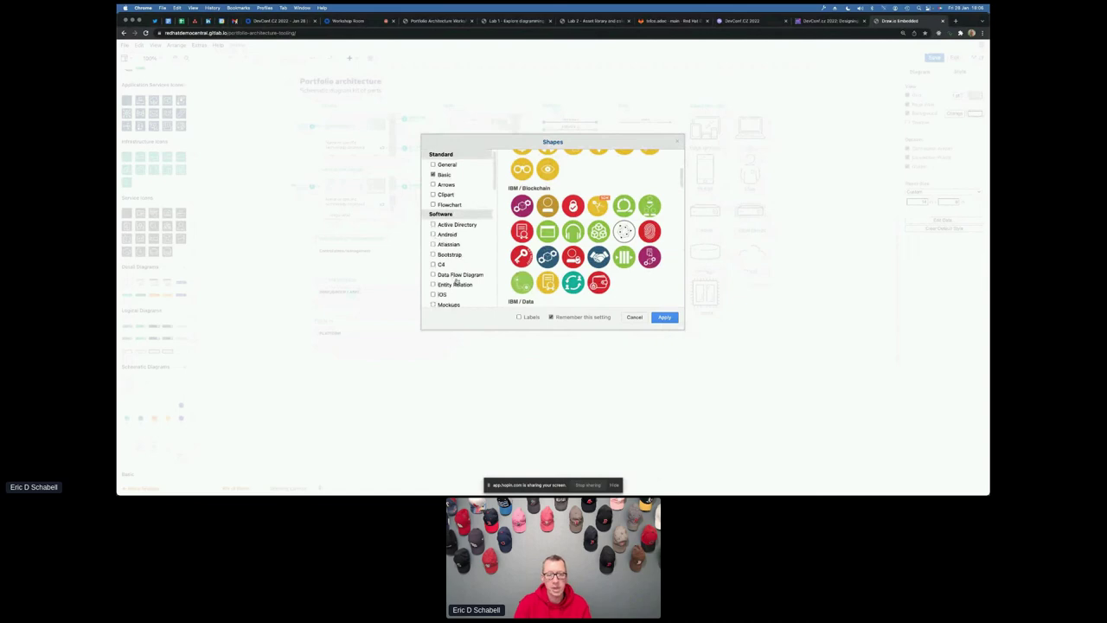
{"action": "scroll", "coordinate": [456, 279], "scroll_direction": "down", "scroll_amount": 3}
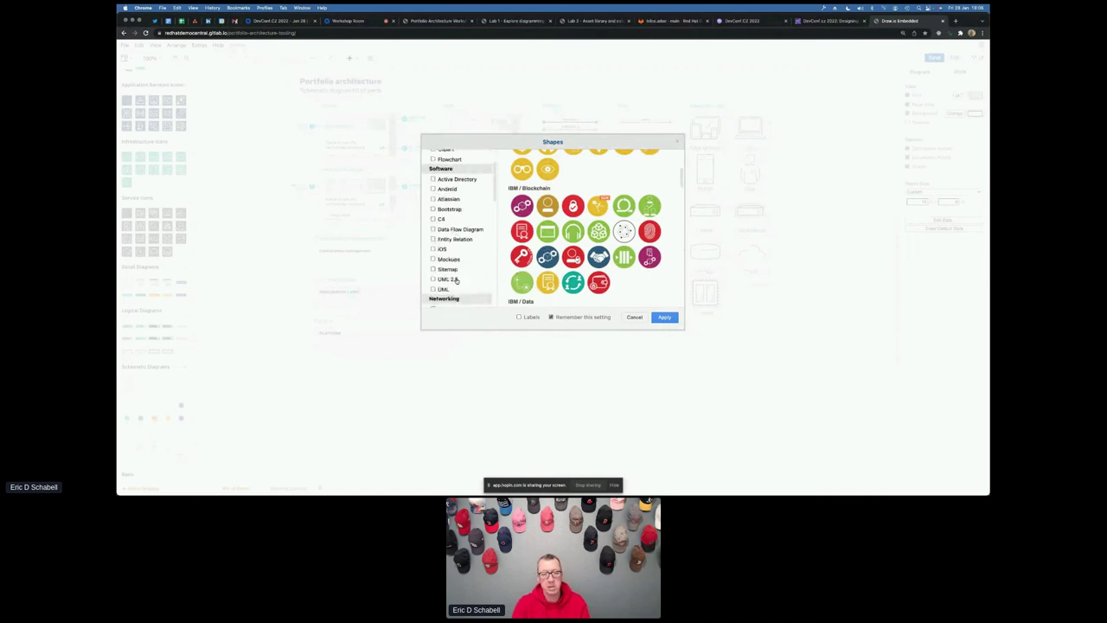
{"action": "left_click", "coordinate": [634, 317]}
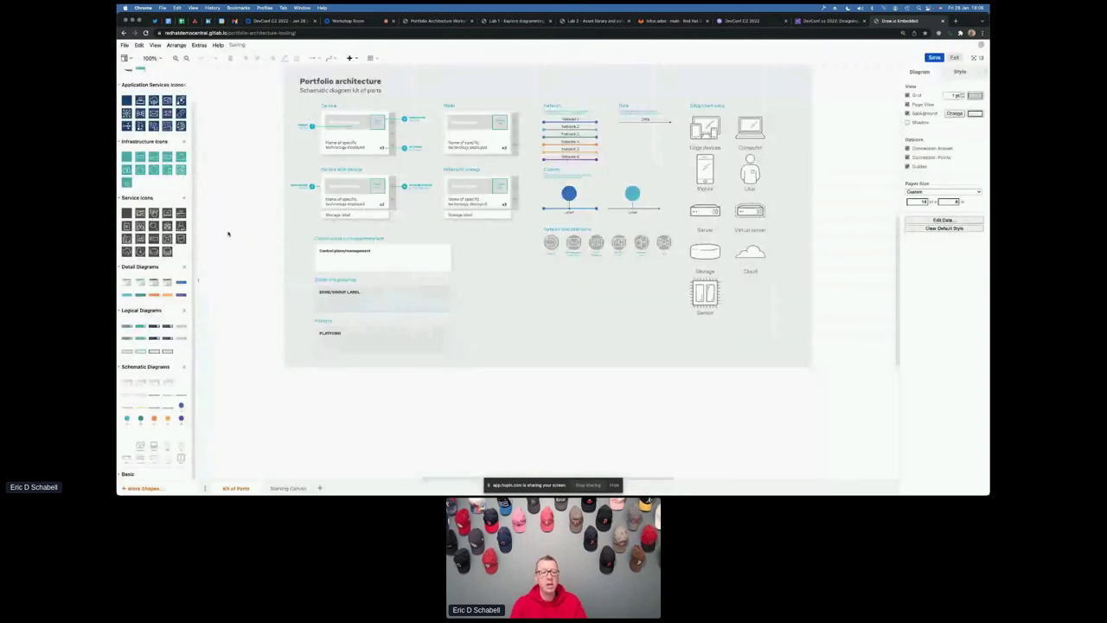
Show the Starting Canvas page of the diagram.
{"action": "mouse_move", "coordinate": [142, 294]}
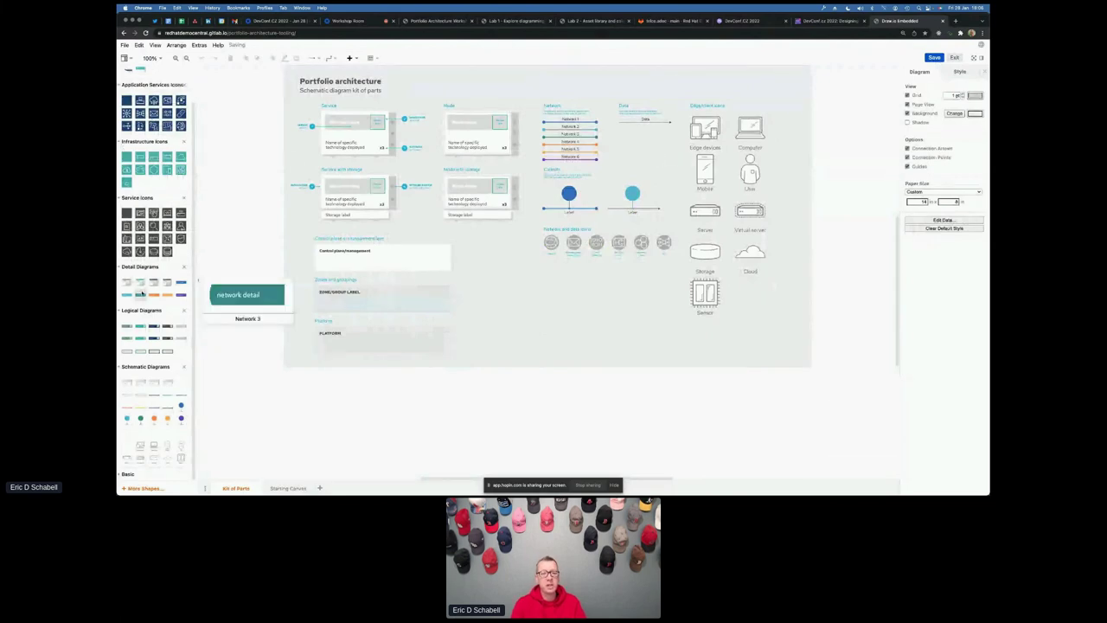
{"action": "left_click", "coordinate": [289, 488]}
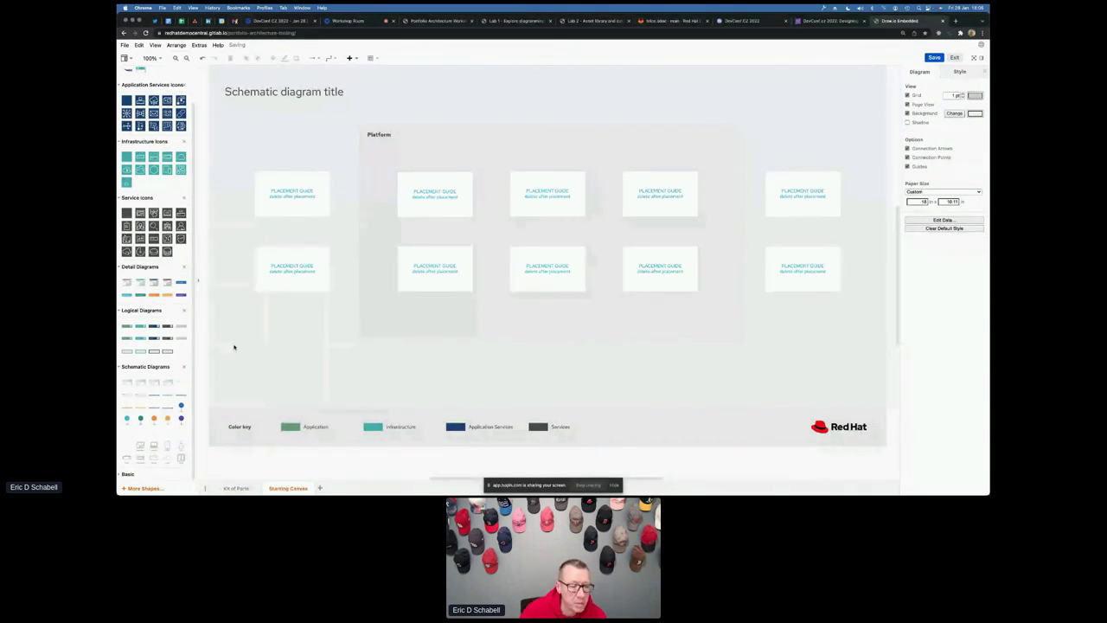
Try to add the Azure networking shape library to the available shapes.
{"action": "left_click", "coordinate": [140, 487]}
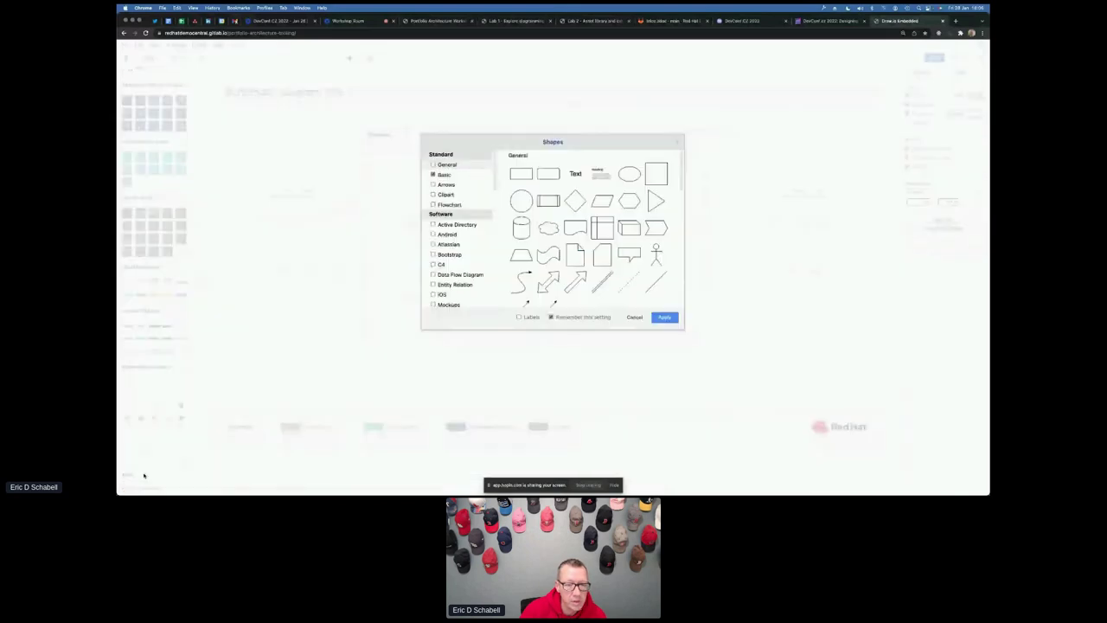
{"action": "scroll", "coordinate": [442, 292], "scroll_direction": "down", "scroll_amount": 3}
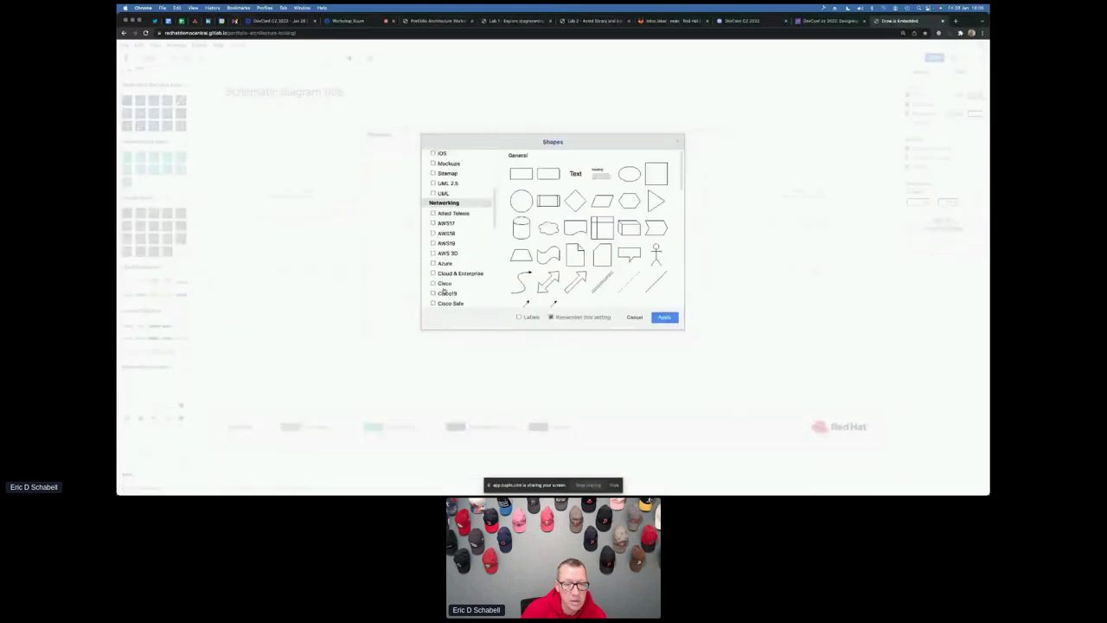
{"action": "left_click", "coordinate": [443, 263]}
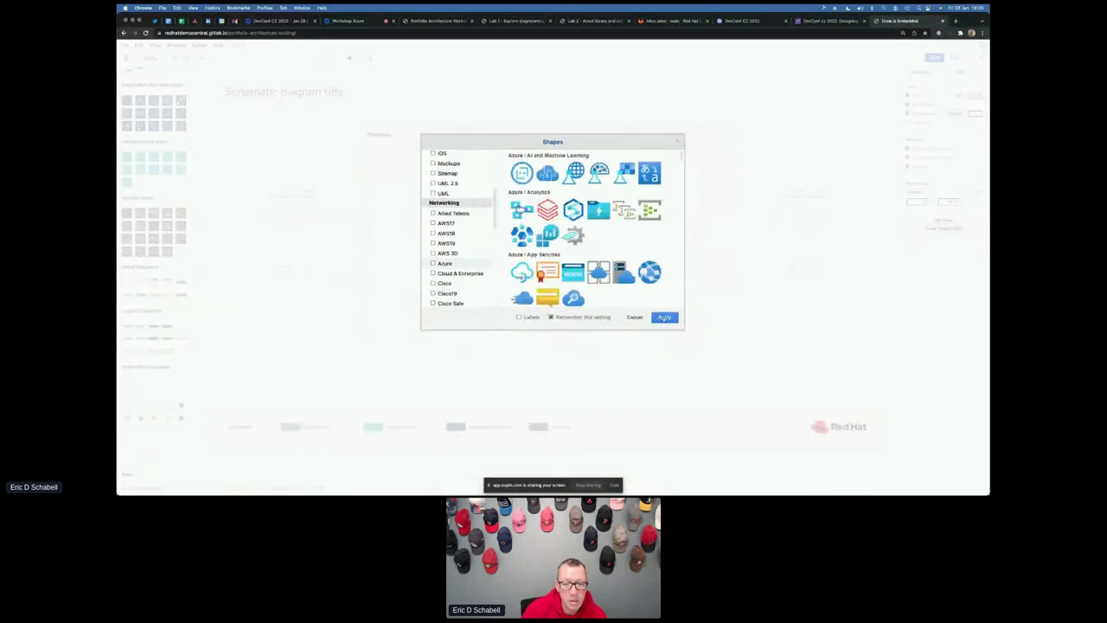
{"action": "left_click", "coordinate": [664, 317]}
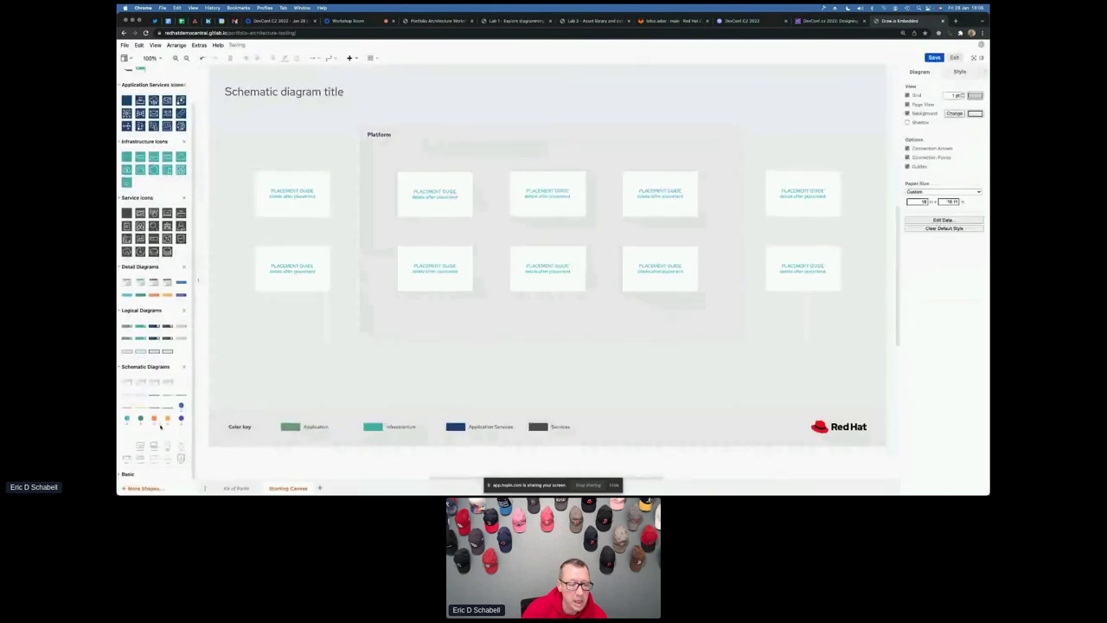
{"action": "scroll", "coordinate": [151, 407], "scroll_direction": "up", "scroll_amount": 2}
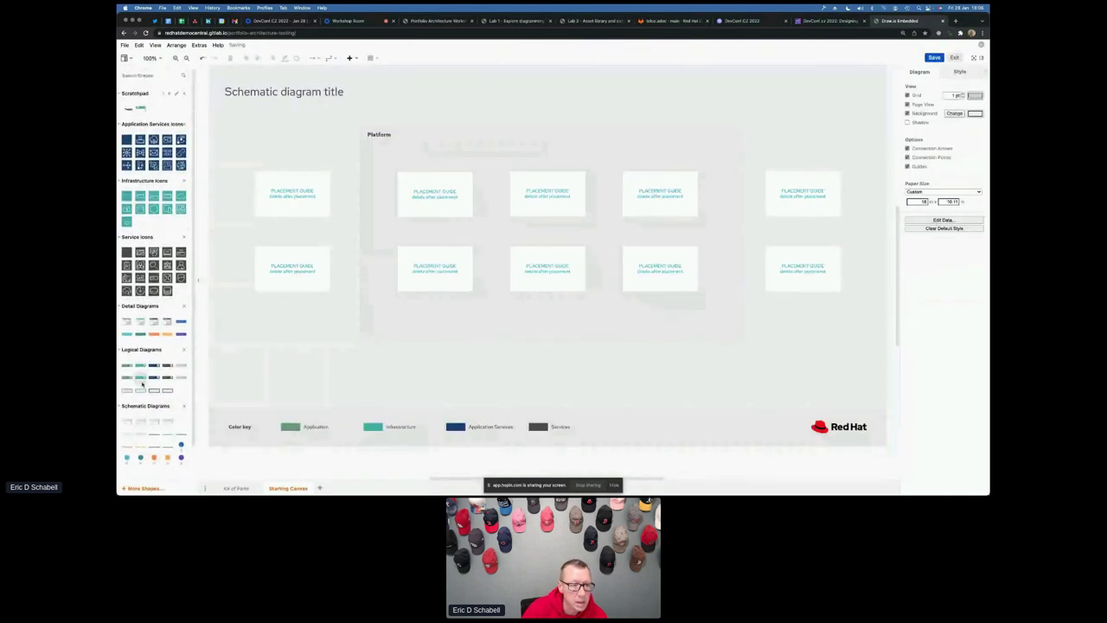
{"action": "scroll", "coordinate": [145, 382], "scroll_direction": "down", "scroll_amount": 2}
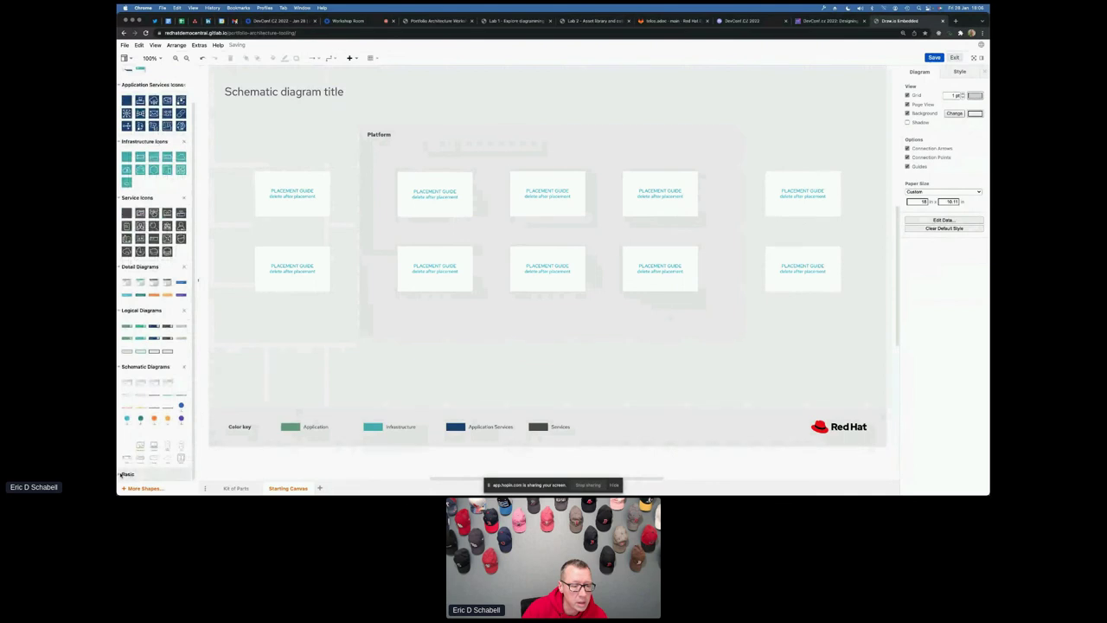
Enable the Azure networking shape library and expand its AI and Machine Learning set.
{"action": "left_click", "coordinate": [146, 488]}
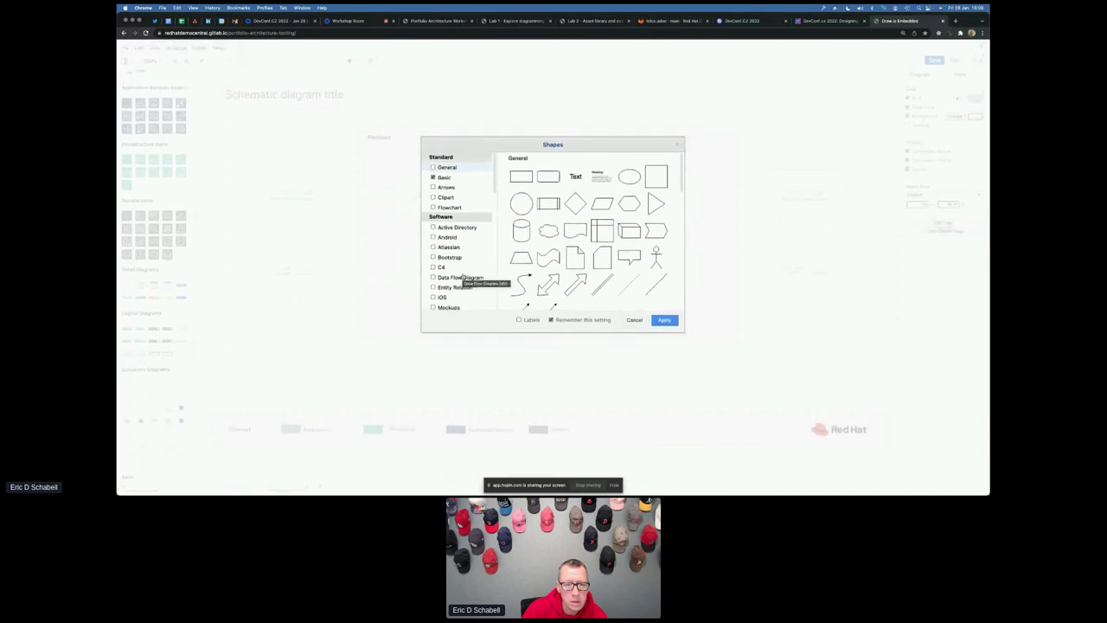
{"action": "scroll", "coordinate": [458, 279], "scroll_direction": "down", "scroll_amount": 5}
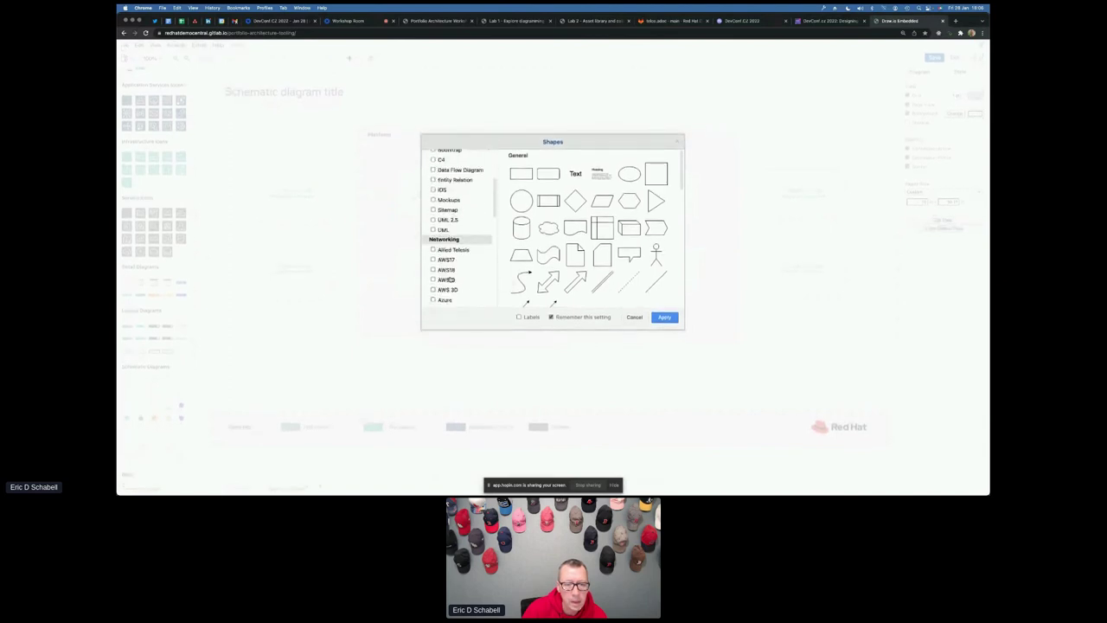
{"action": "scroll", "coordinate": [450, 280], "scroll_direction": "down", "scroll_amount": 3}
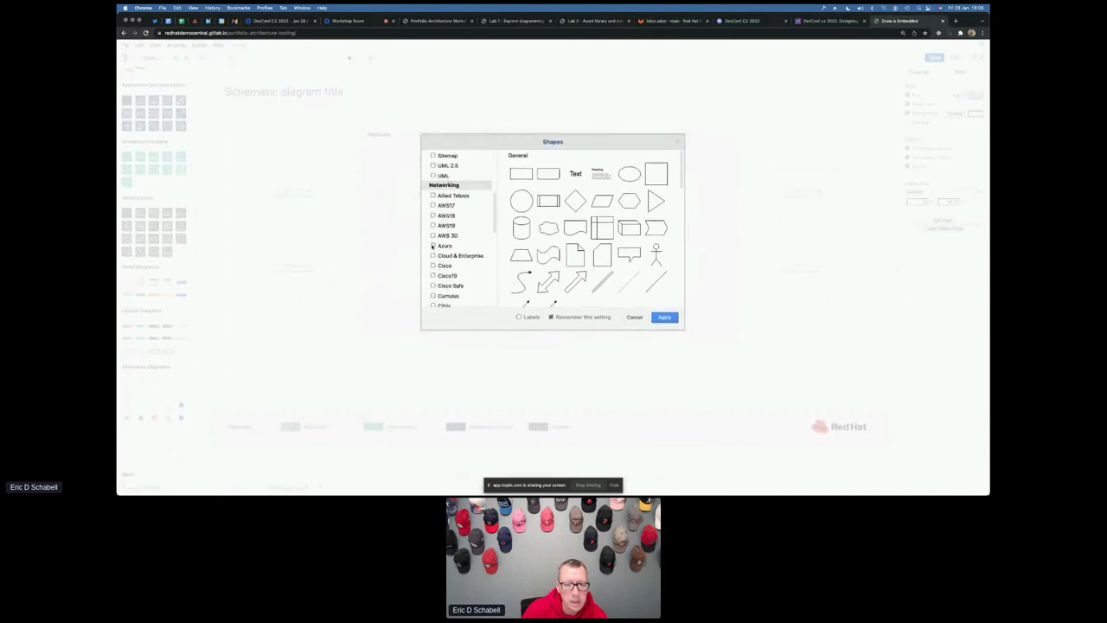
{"action": "left_click", "coordinate": [664, 316]}
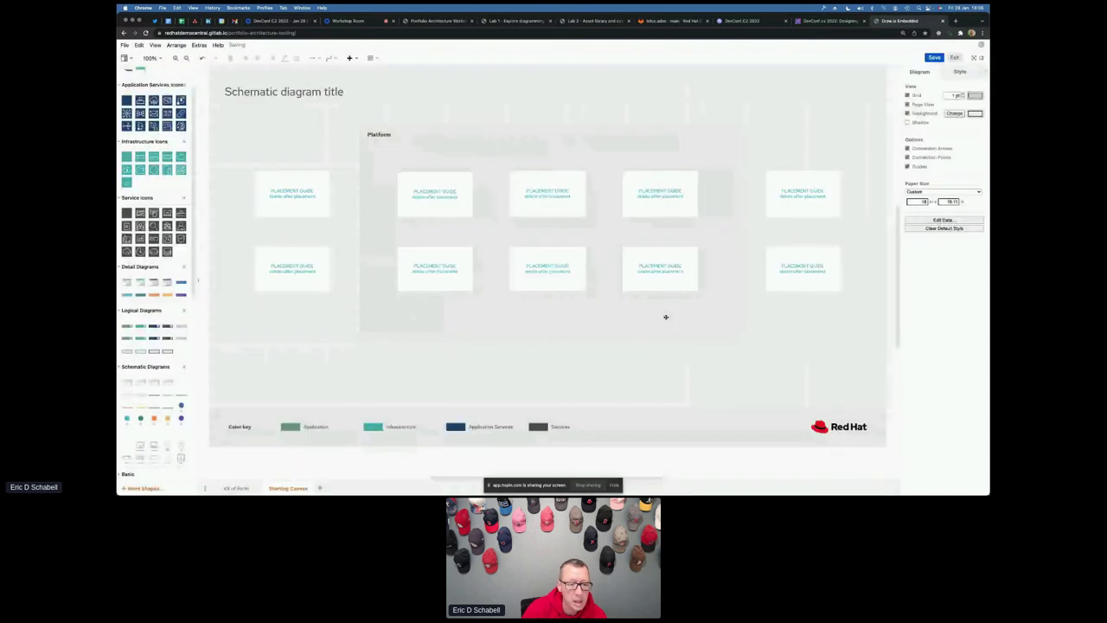
{"action": "scroll", "coordinate": [139, 389], "scroll_direction": "down", "scroll_amount": 3}
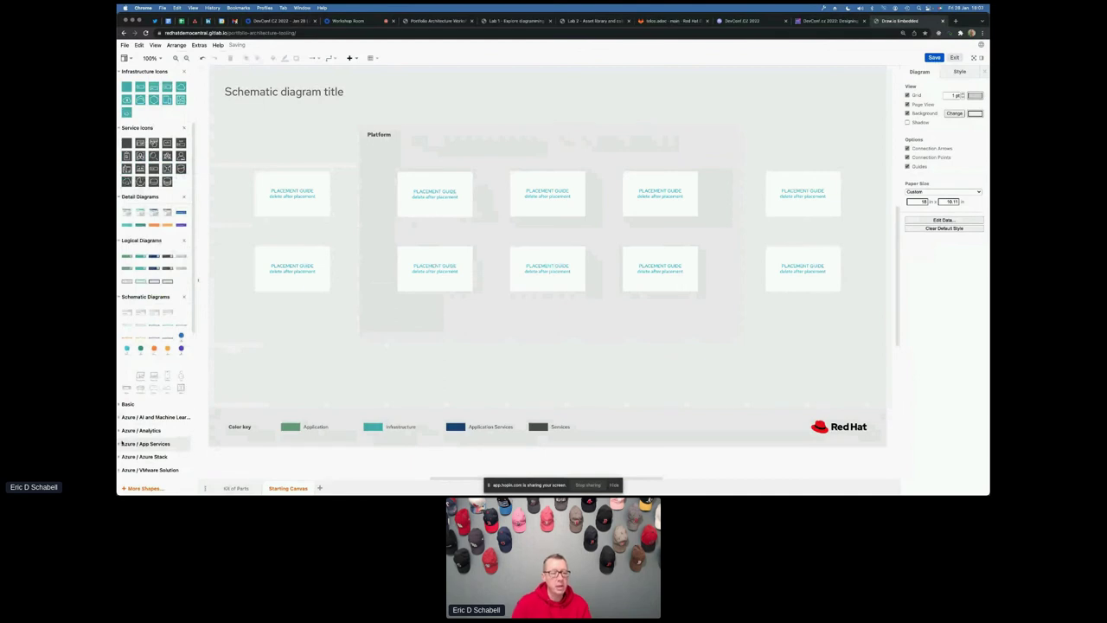
{"action": "left_click", "coordinate": [143, 418]}
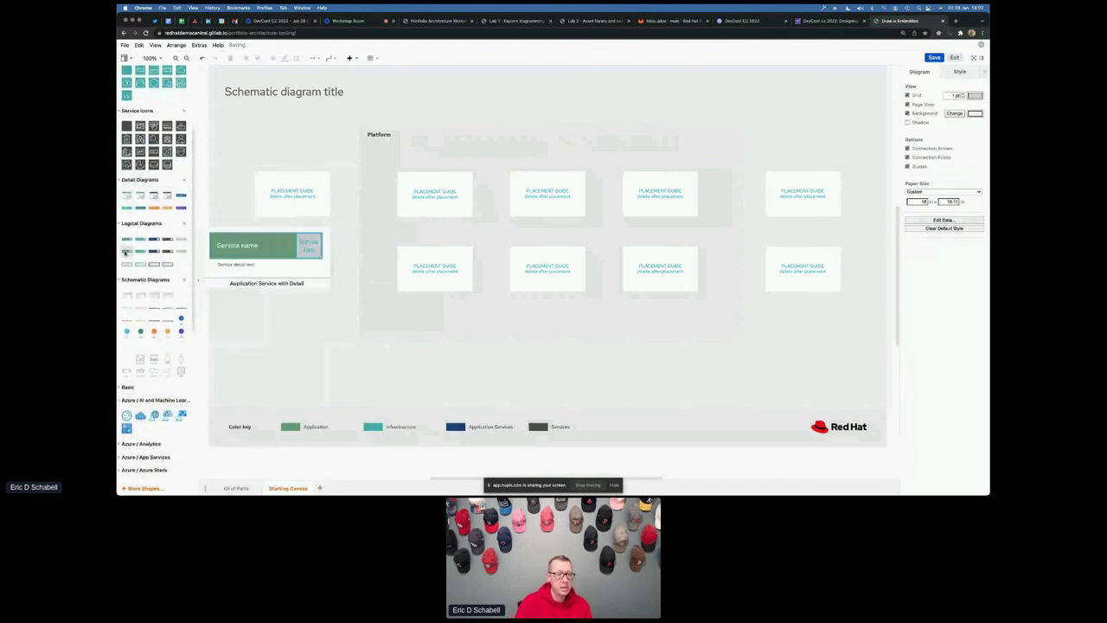
Place a schematic Service shape over the first lower placement guide and put the Azure Cognitive Services icon on its icon area.
{"action": "mouse_move", "coordinate": [127, 299]}
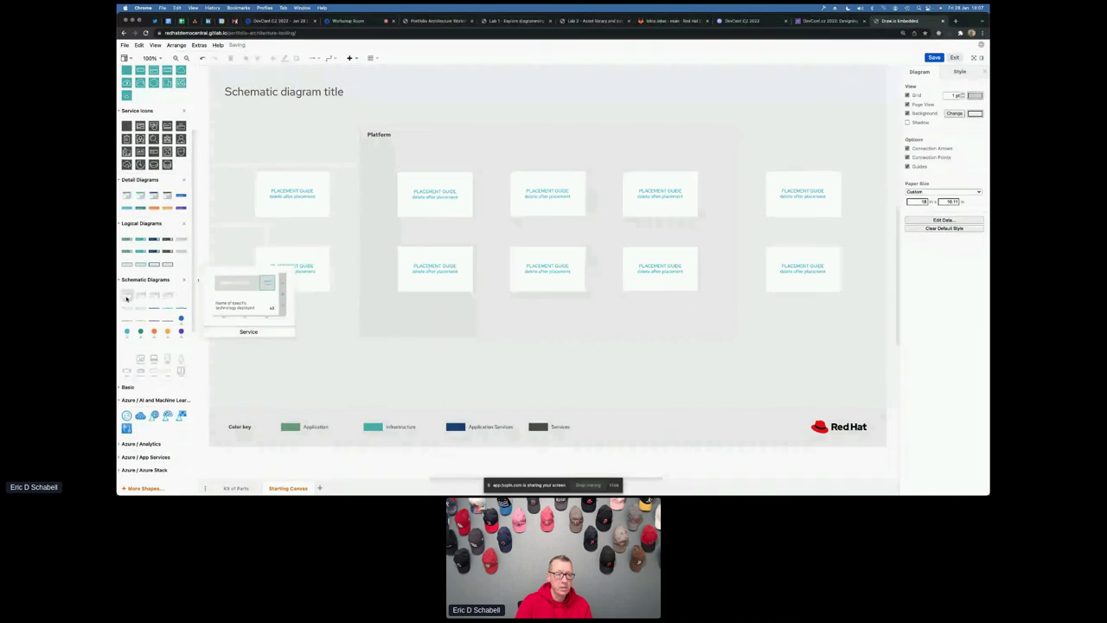
{"action": "left_click_drag", "start_coordinate": [127, 299], "coordinate": [293, 270]}
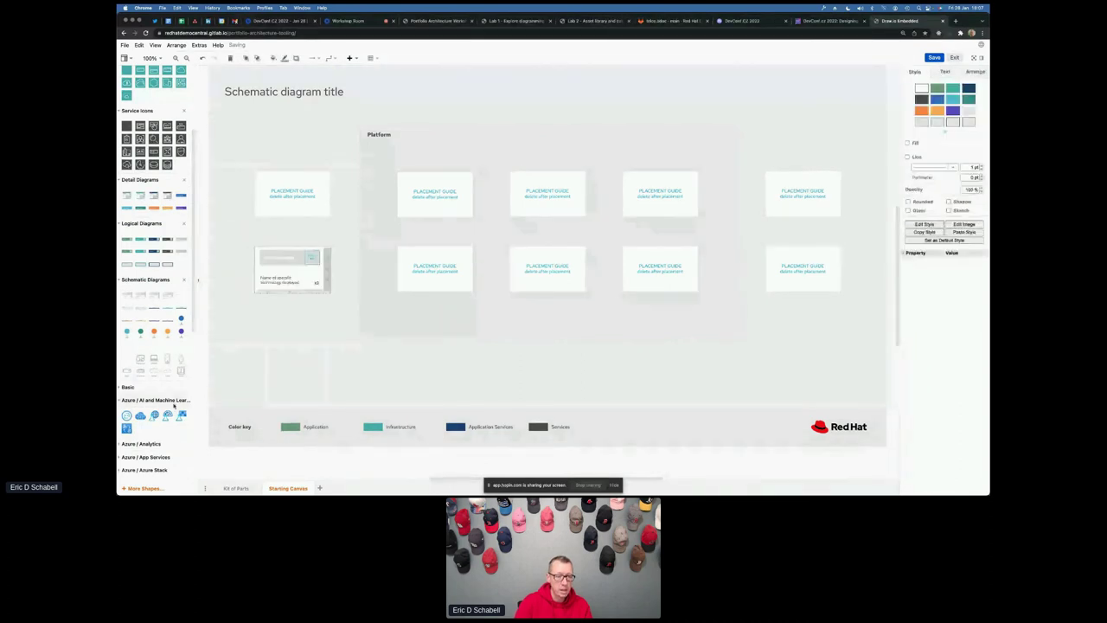
{"action": "mouse_move", "coordinate": [140, 416]}
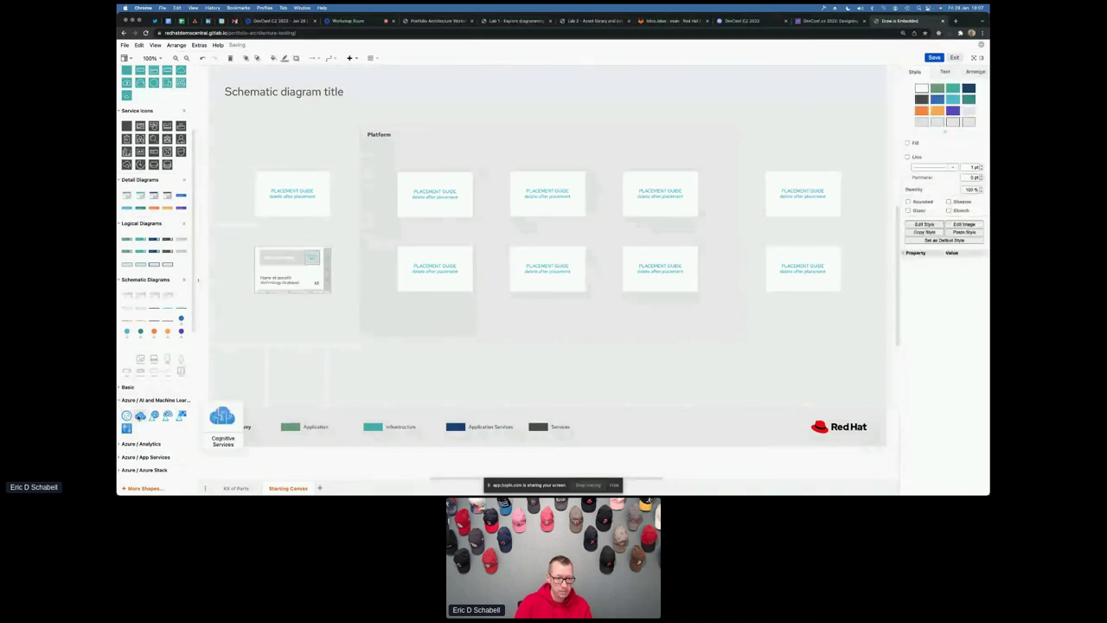
{"action": "left_click_drag", "start_coordinate": [140, 416], "coordinate": [318, 272]}
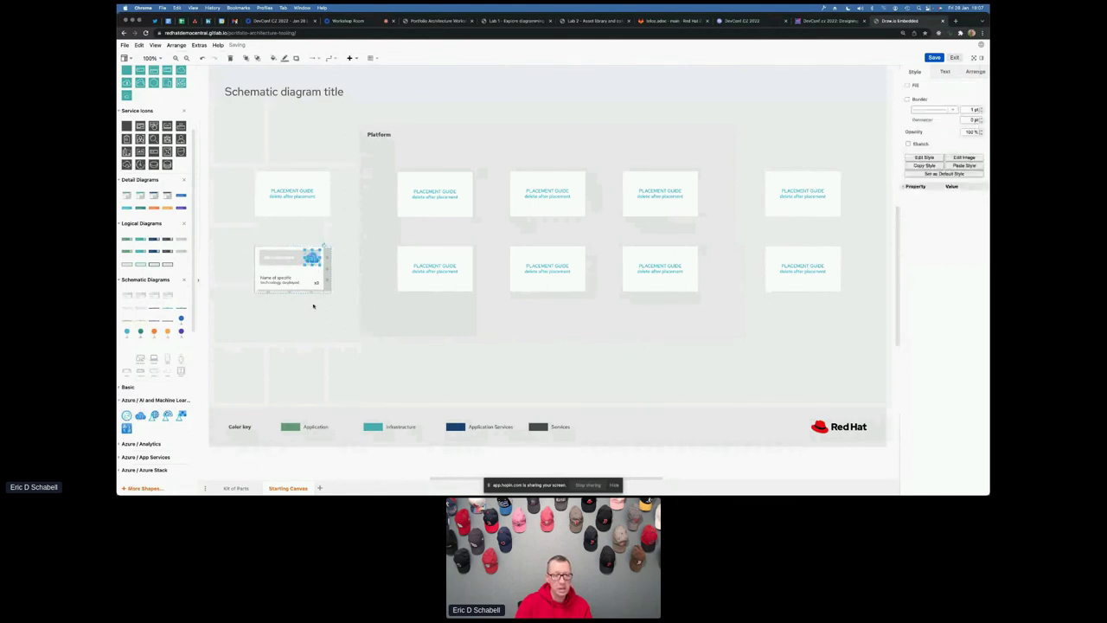
Try green and blue on the new service shape's header, and settle on the white style with a black outline.
{"action": "left_click", "coordinate": [311, 310]}
{"action": "left_click", "coordinate": [298, 258]}
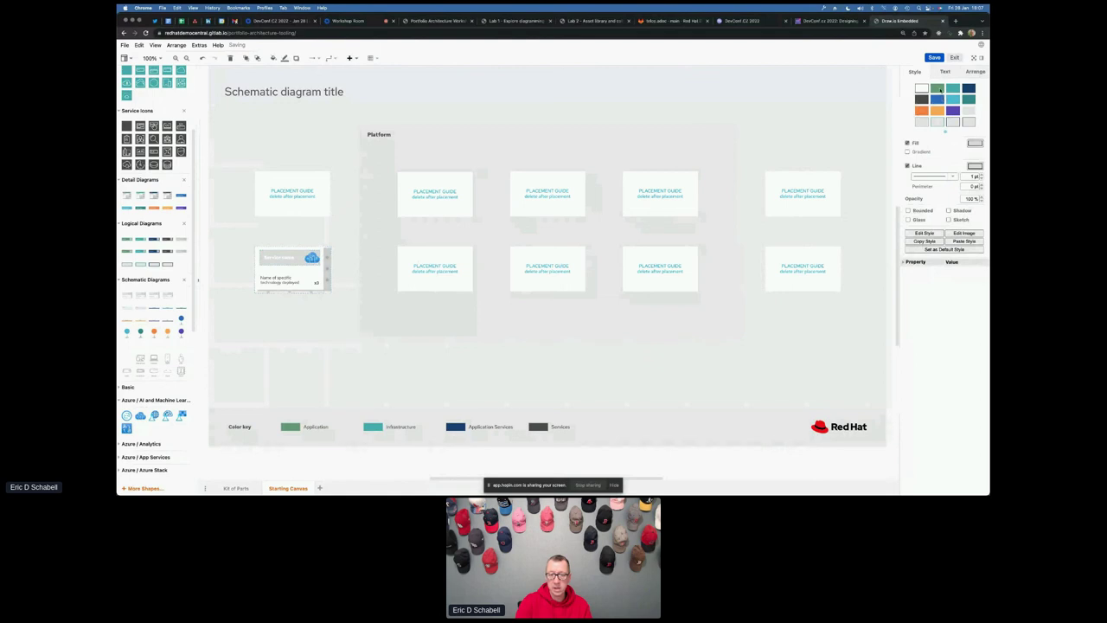
{"action": "left_click", "coordinate": [939, 89]}
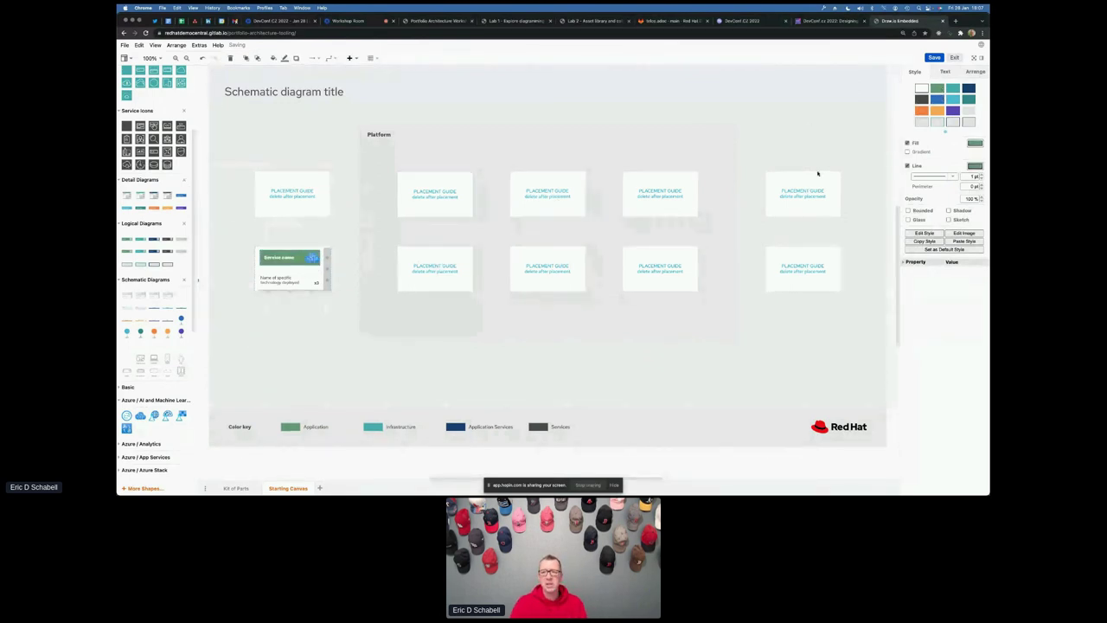
{"action": "left_click", "coordinate": [936, 101]}
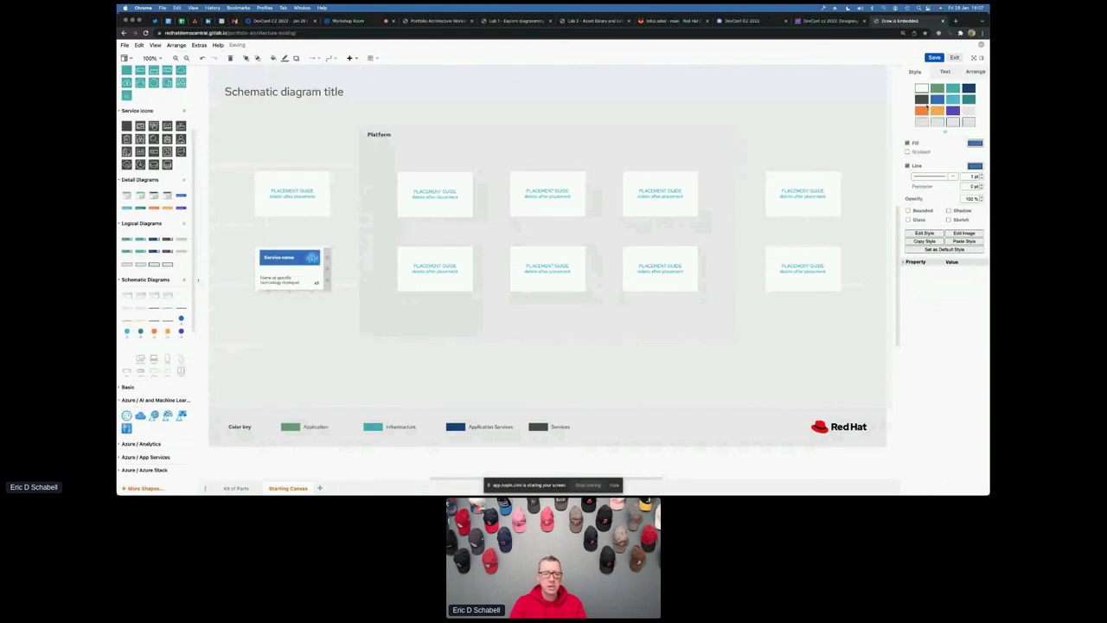
{"action": "left_click", "coordinate": [921, 90]}
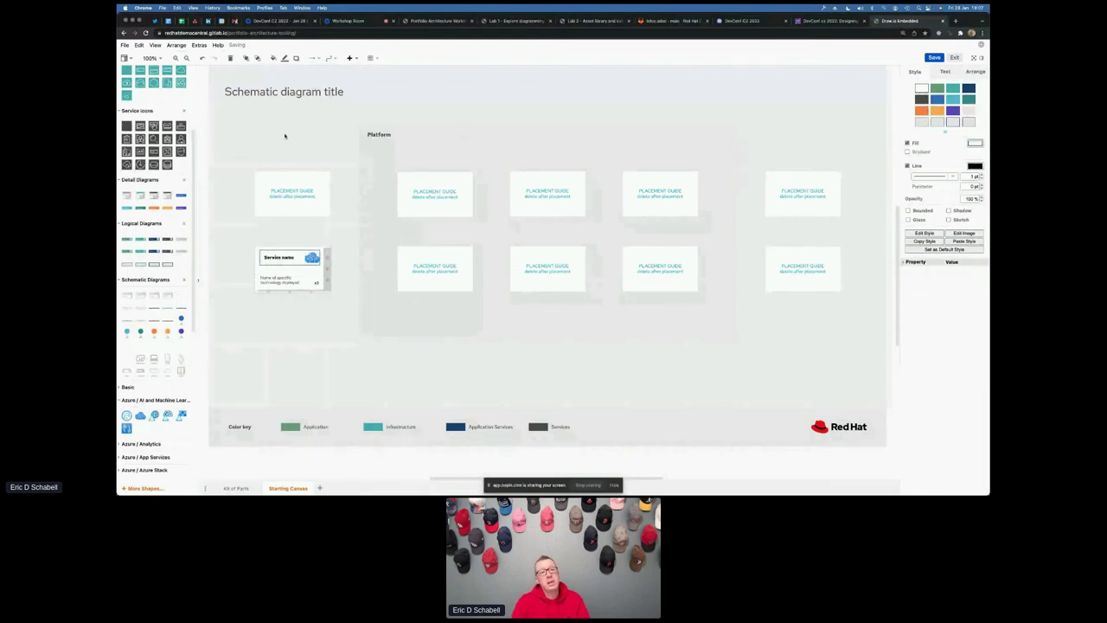
{"action": "scroll", "coordinate": [155, 182], "scroll_direction": "up", "scroll_amount": 1}
{"action": "scroll", "coordinate": [156, 181], "scroll_direction": "down", "scroll_amount": 2}
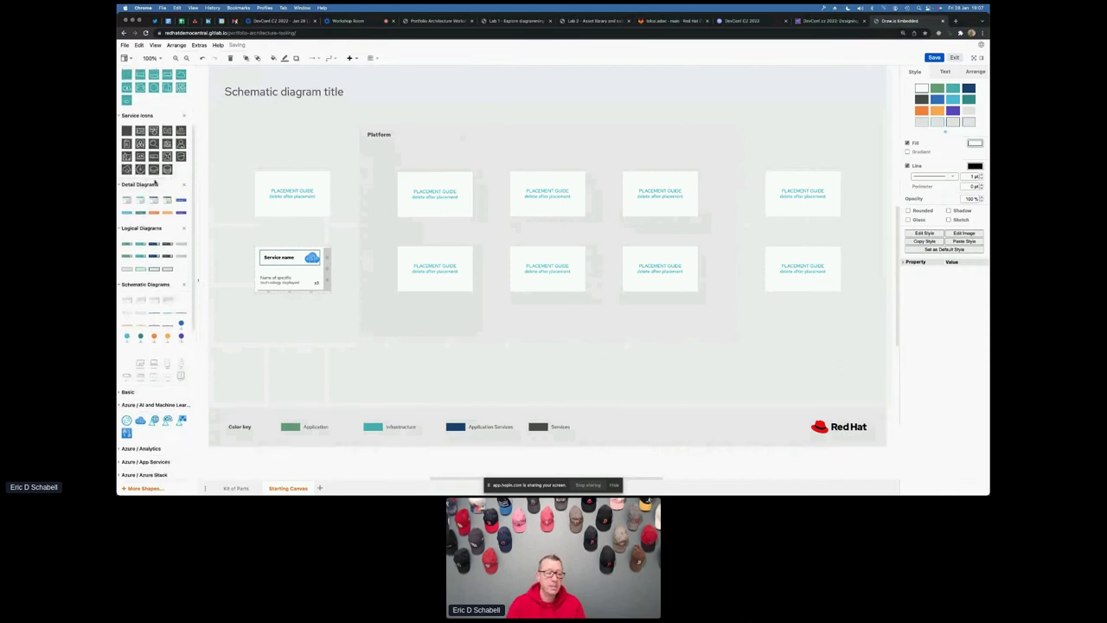
{"action": "scroll", "coordinate": [155, 180], "scroll_direction": "up", "scroll_amount": 7}
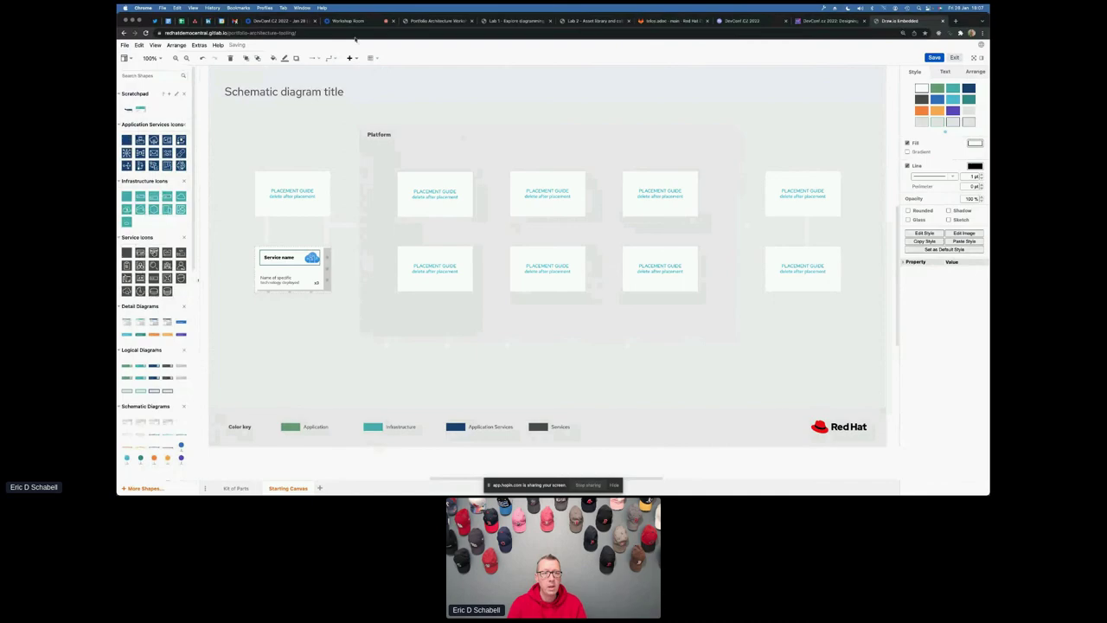
{"action": "left_click", "coordinate": [588, 485]}
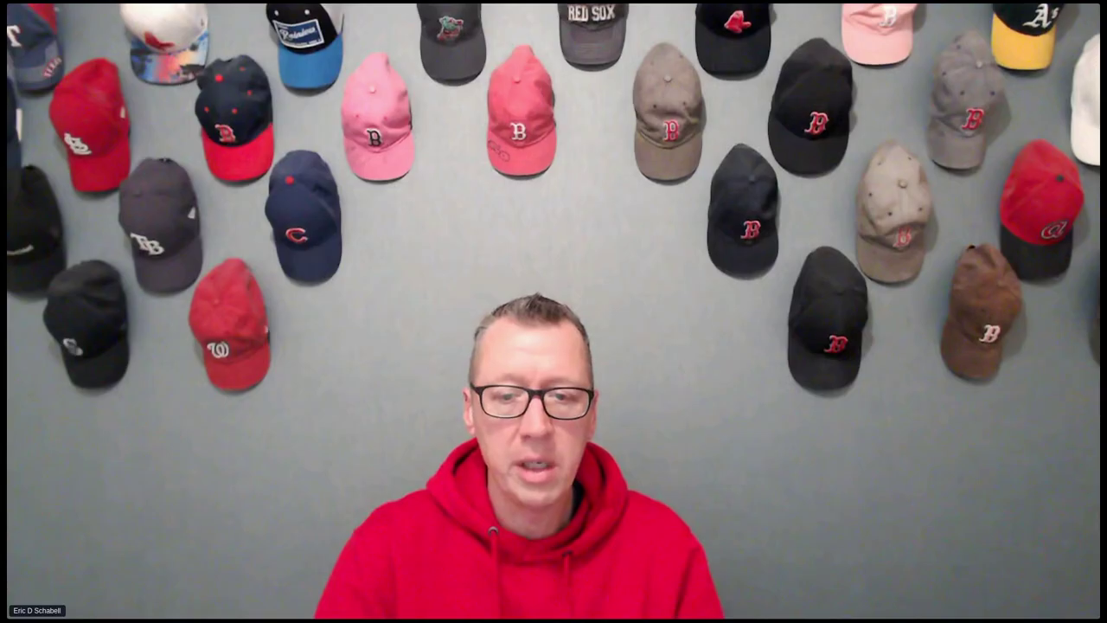